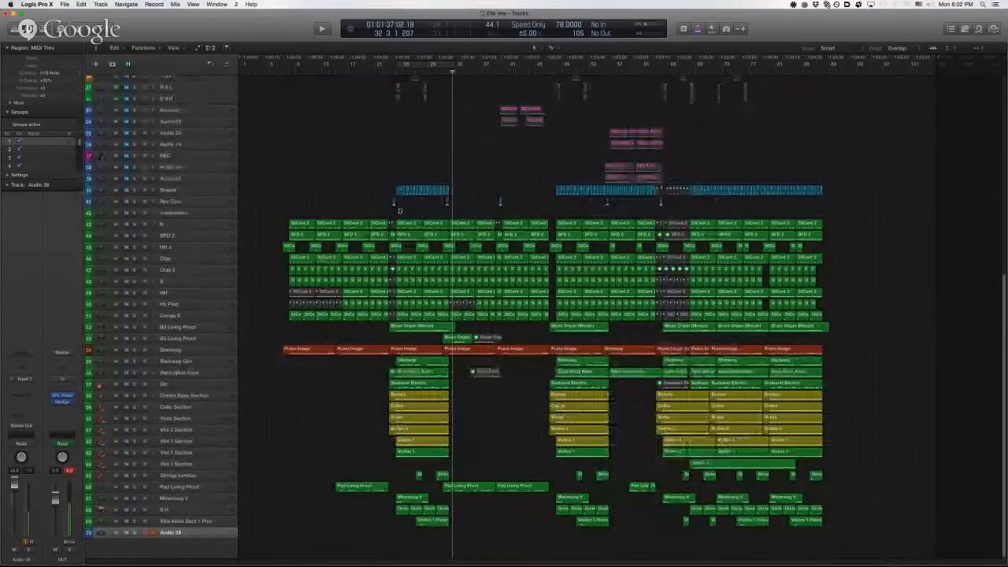
- Turn on the cycle range from bar 24 to bar 33 and enlarge the arrangement around it
left_click(439, 64)
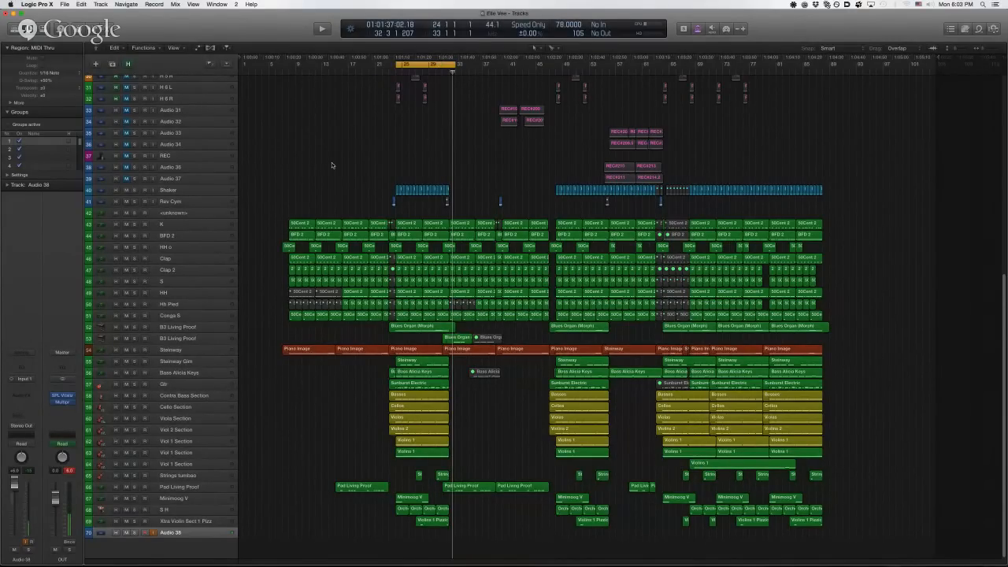
key("super+Right")
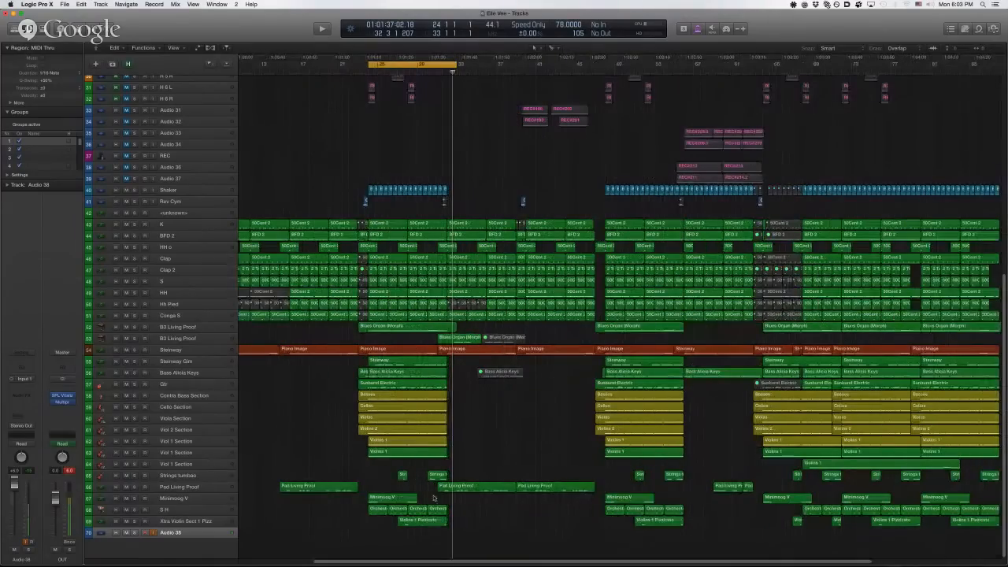
left_click_drag(441, 562, 332, 563)
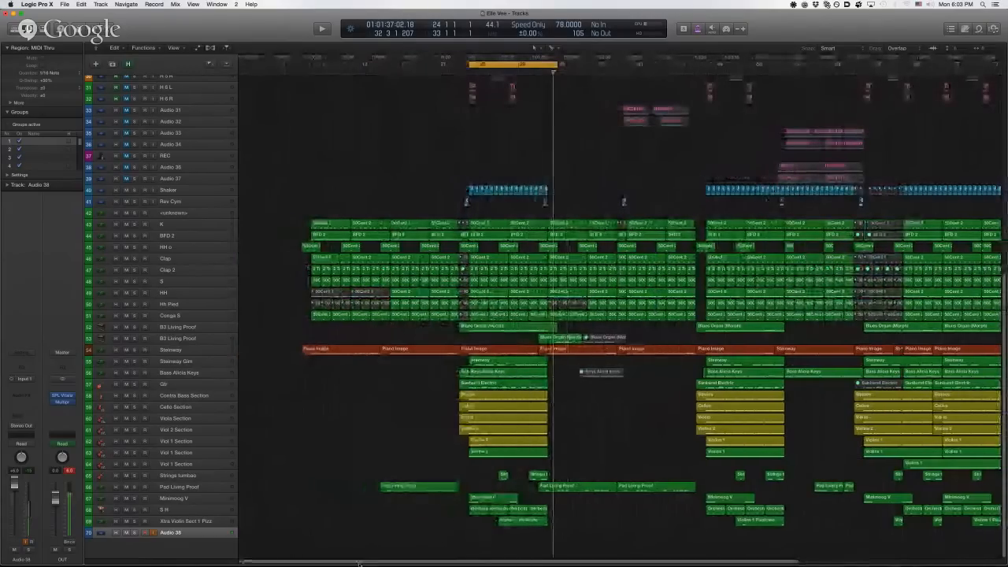
- Open the BFD2 drum instrument of the BFD 2 track to examine its kit, close it and clear the region selection
left_click(160, 235)
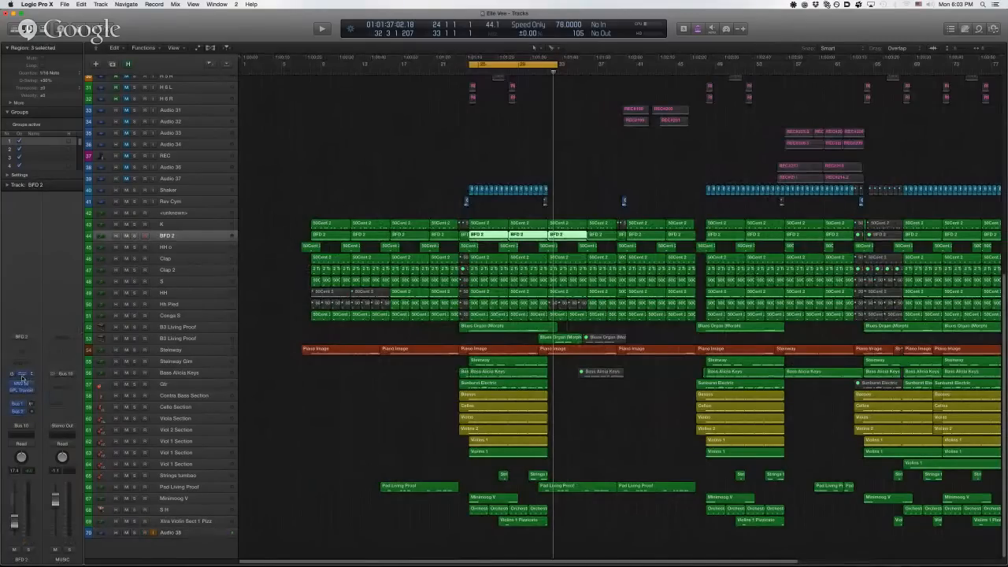
left_click(22, 379)
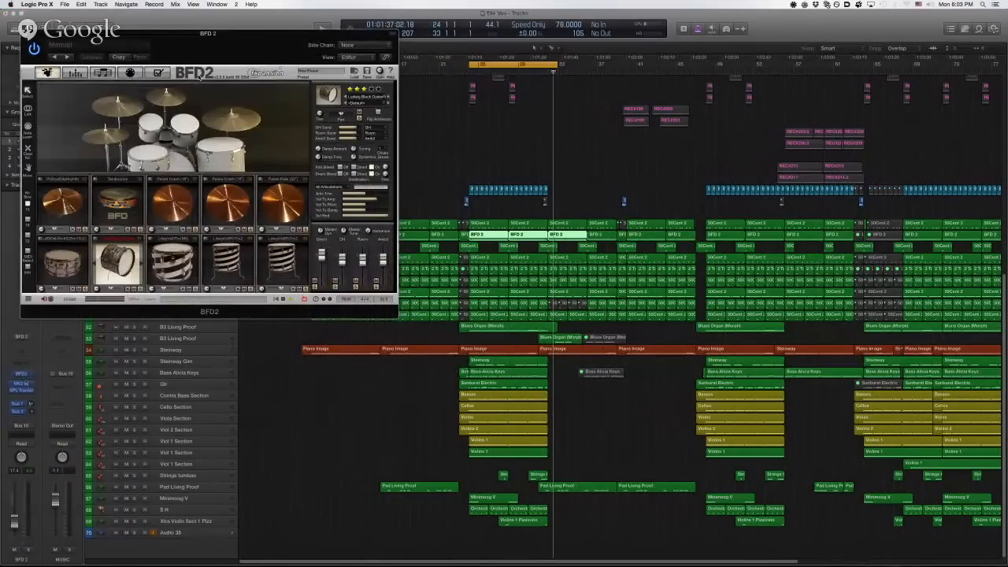
left_click_drag(242, 38, 482, 281)
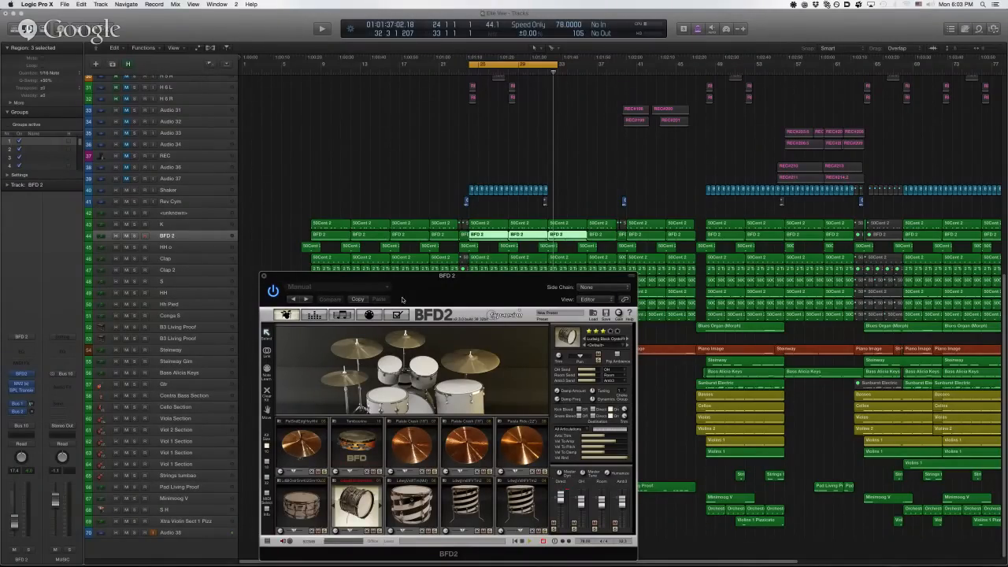
left_click_drag(407, 277, 283, 94)
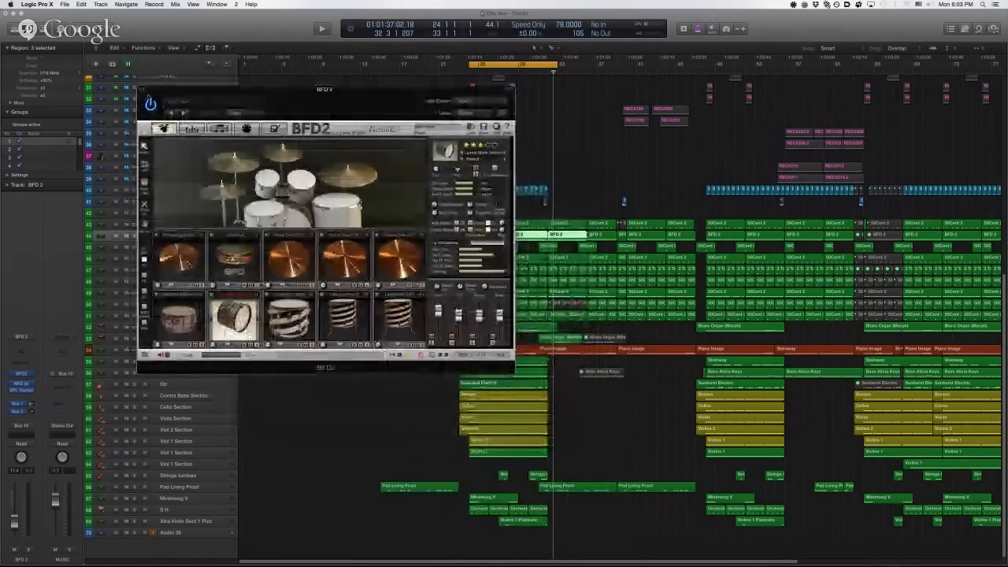
left_click(143, 89)
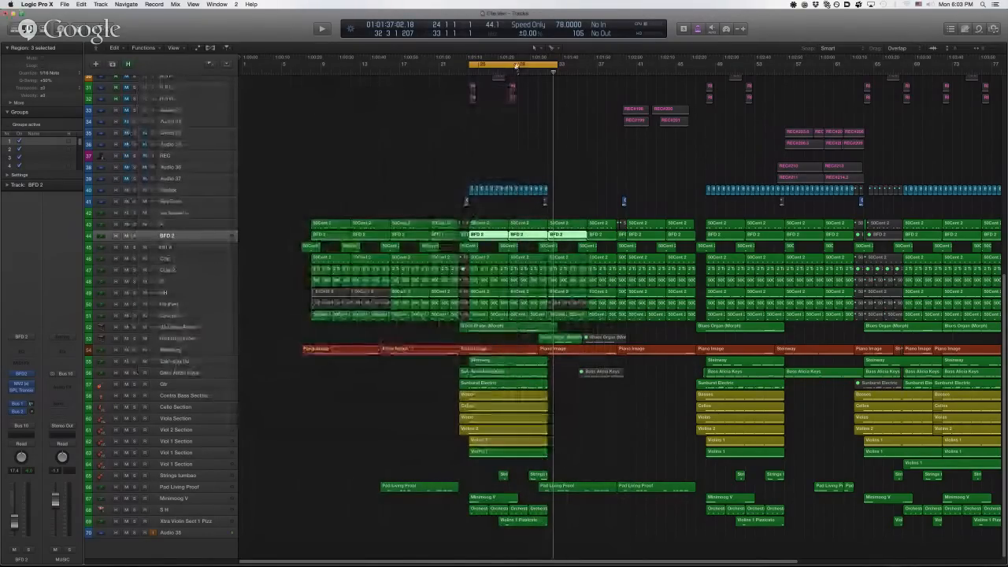
left_click(335, 420)
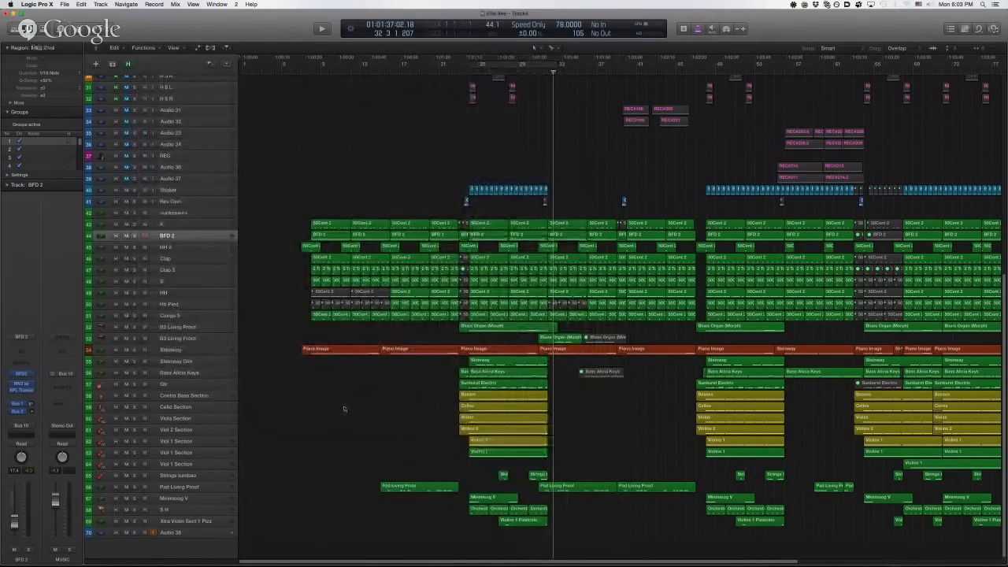
- Turn the cycle range back on, make the tracks taller and solo the Audio 38 track at the end of the list
left_click(486, 66)
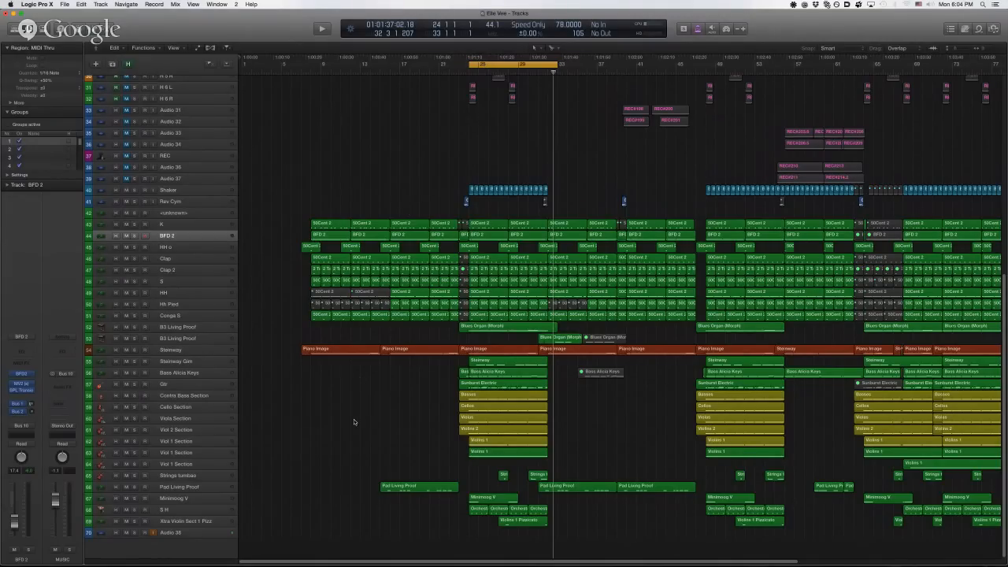
key("super+Down")
key("super+Down")
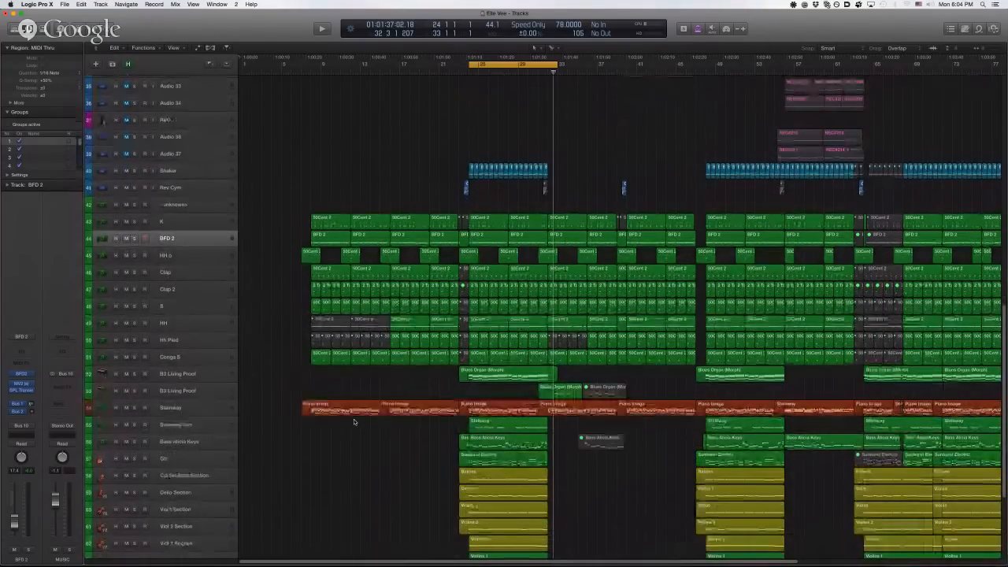
scroll(353, 422, "down", 3)
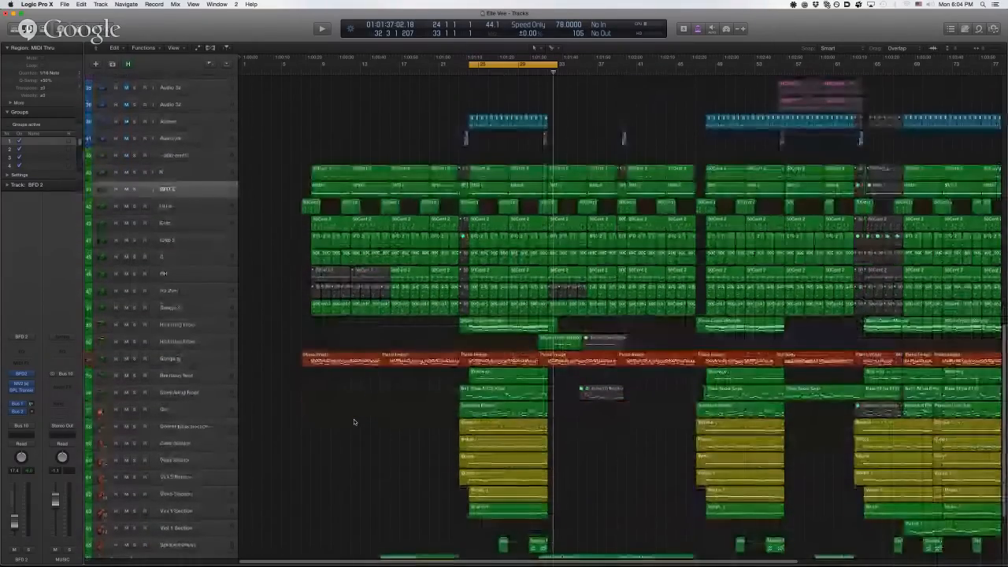
scroll(353, 422, "down", 1)
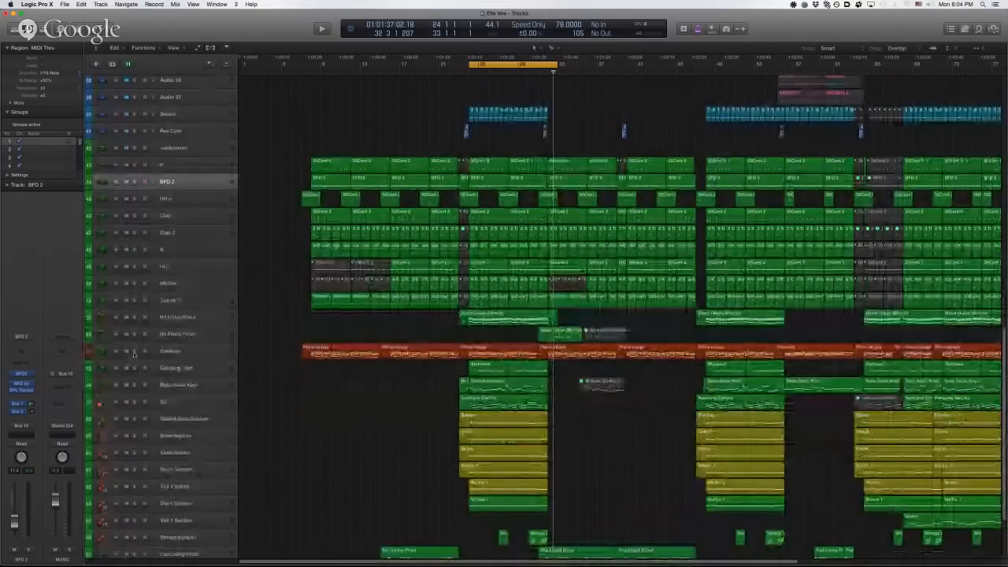
left_click(134, 351)
left_click(134, 351)
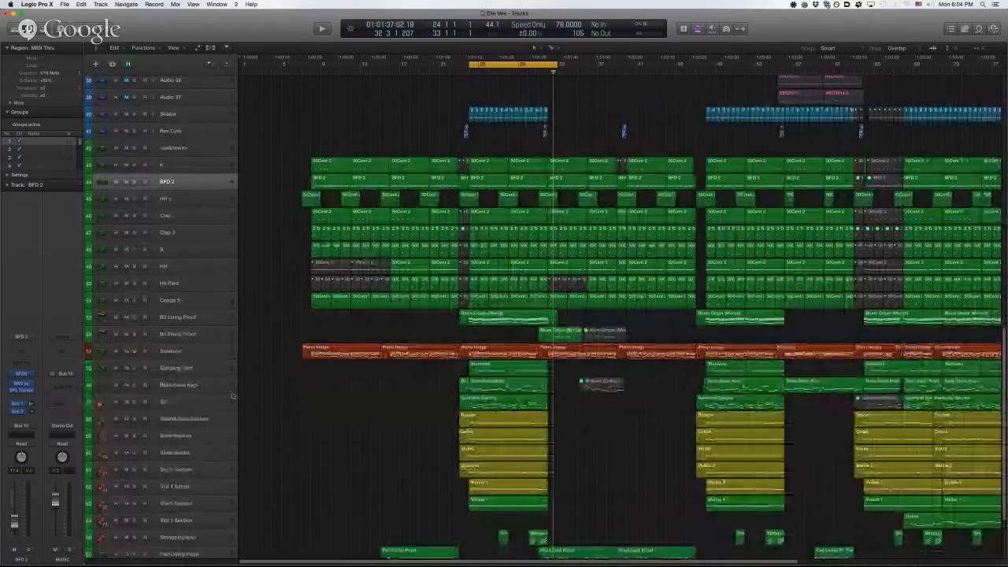
scroll(139, 531, "down", 6)
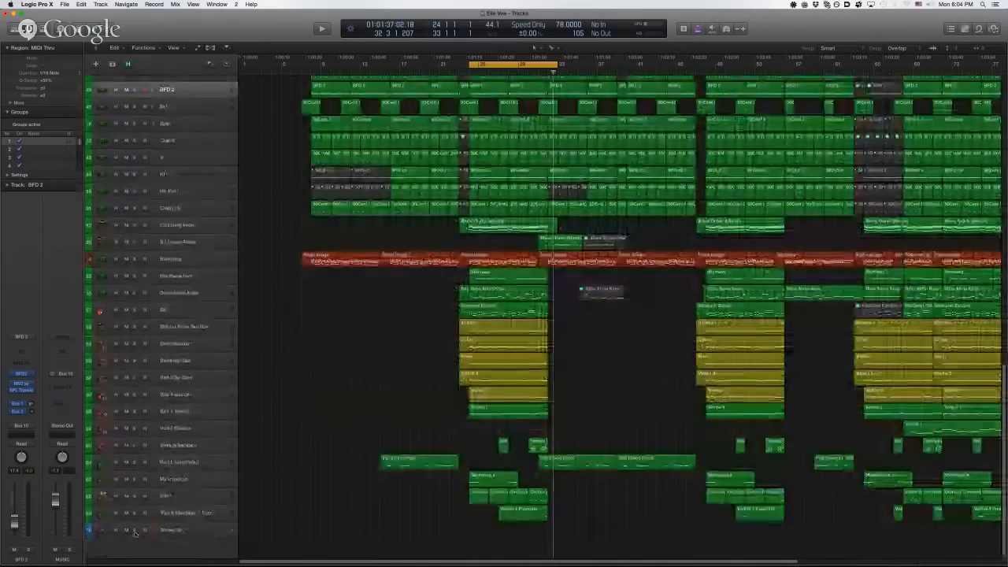
left_click(136, 531)
- Solo the Steinway piano track
scroll(260, 460, "up", 2)
scroll(260, 461, "up", 5)
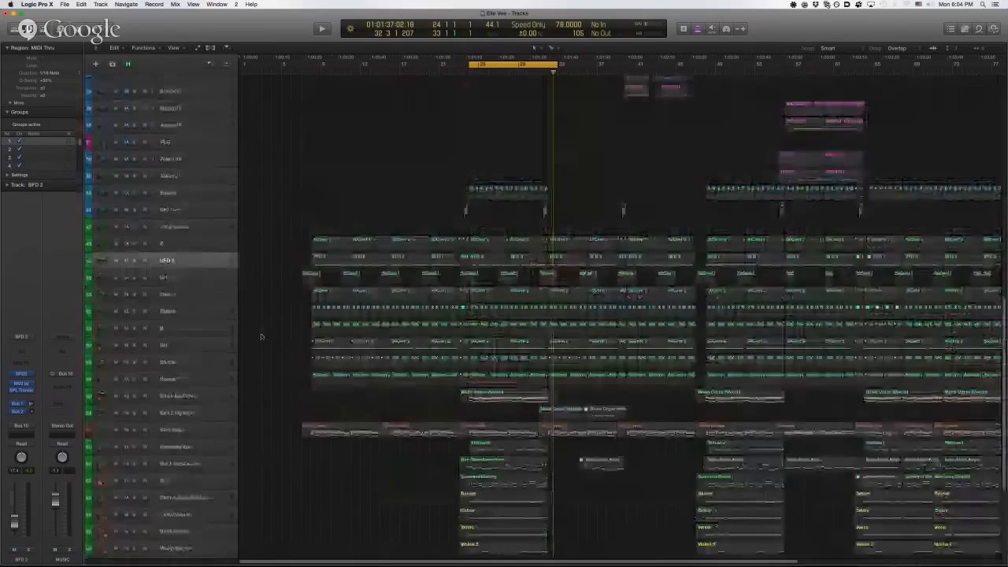
scroll(172, 425, "up", 2)
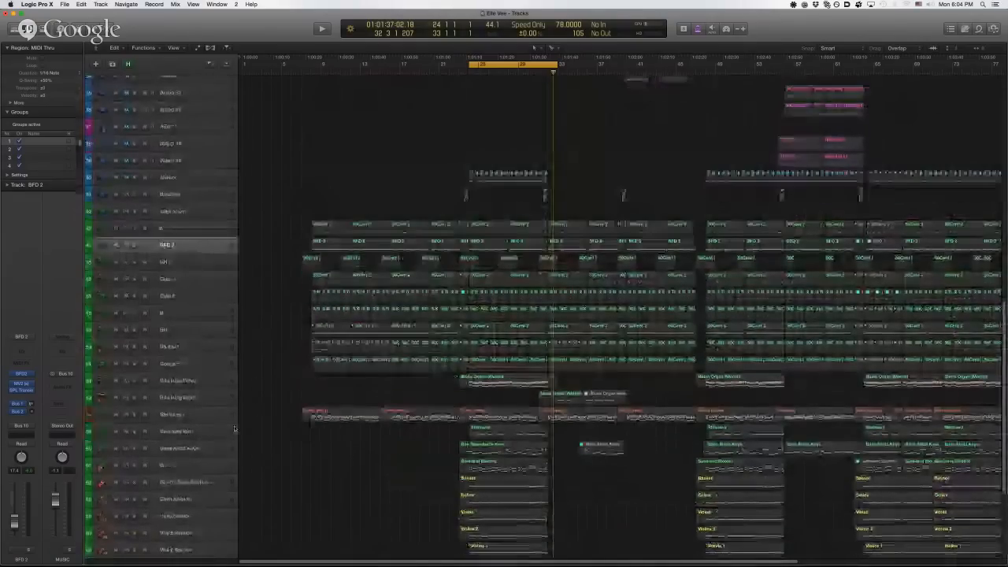
left_click(134, 414)
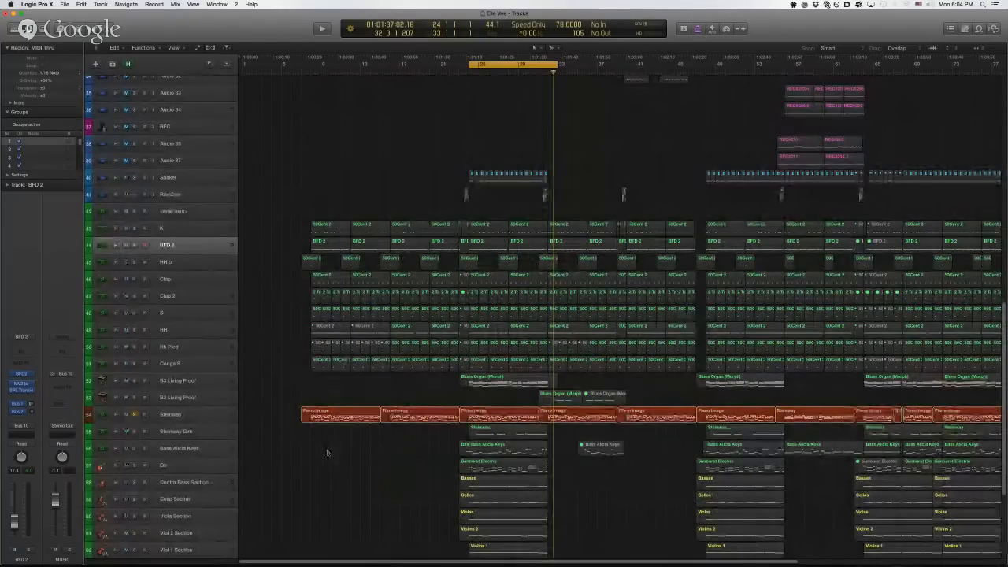
- Select the Steinway track and listen to its soloed piano part within the cycle range, pausing and restarting playback
key("space")
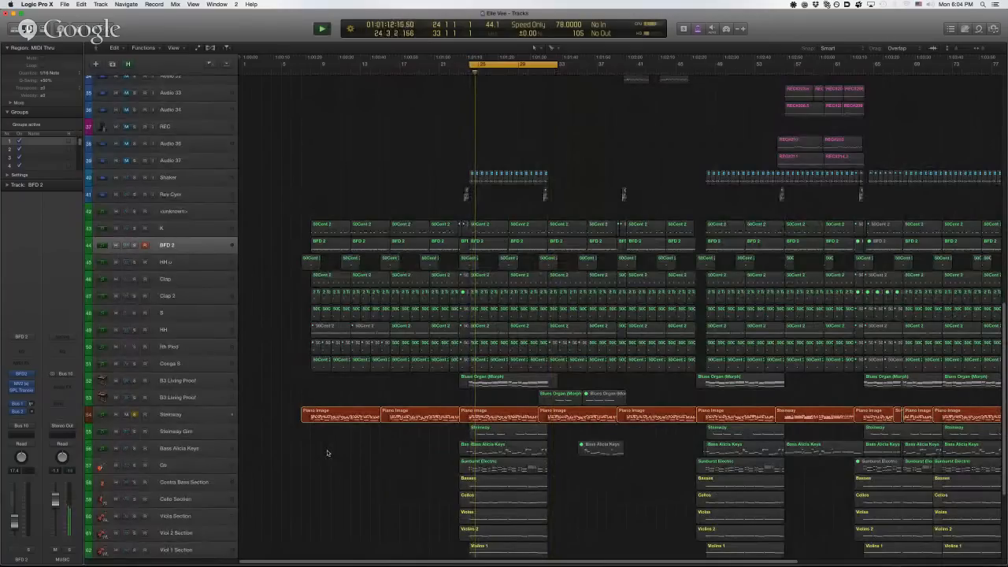
left_click(187, 415)
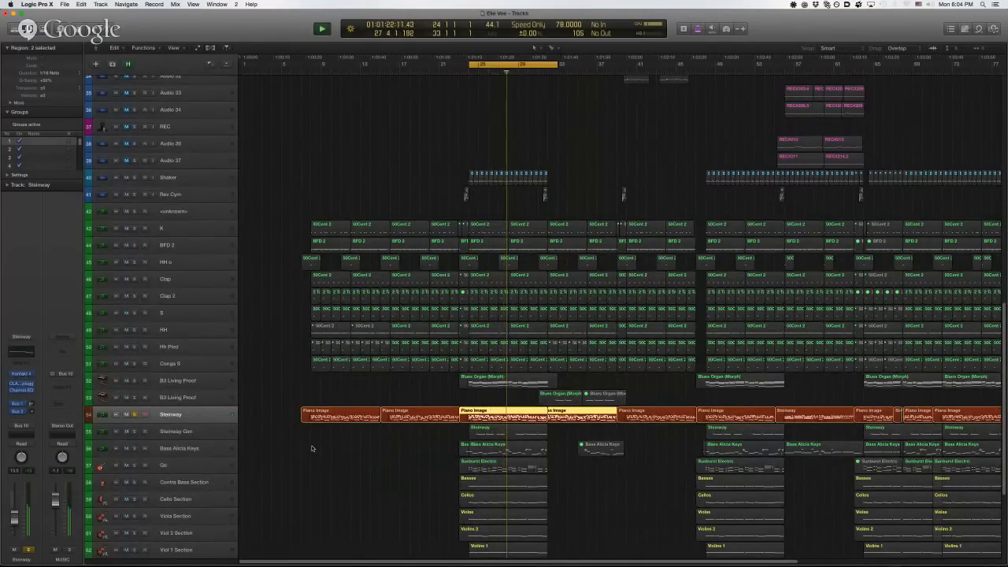
scroll(327, 467, "down", 2)
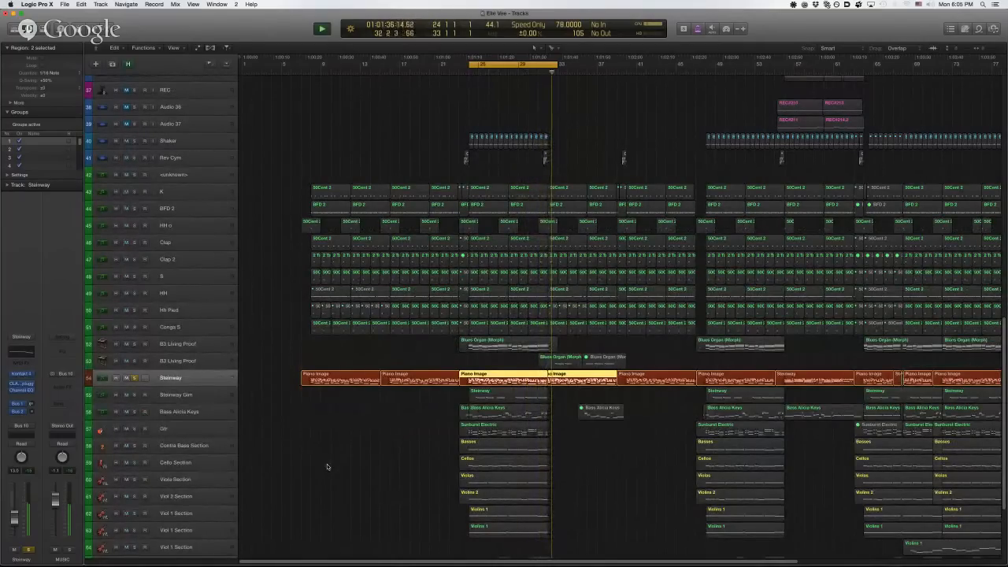
left_click(355, 448)
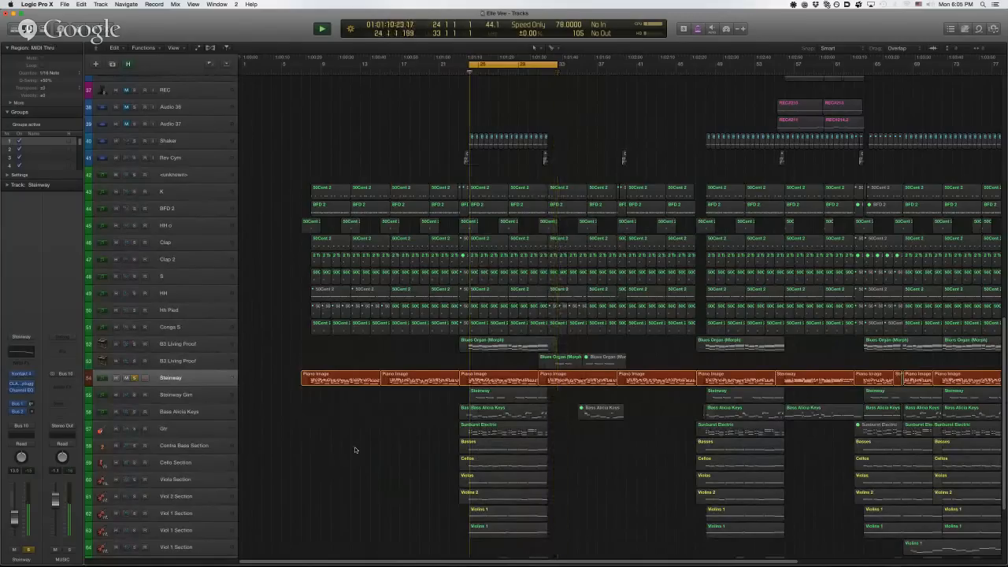
key("space")
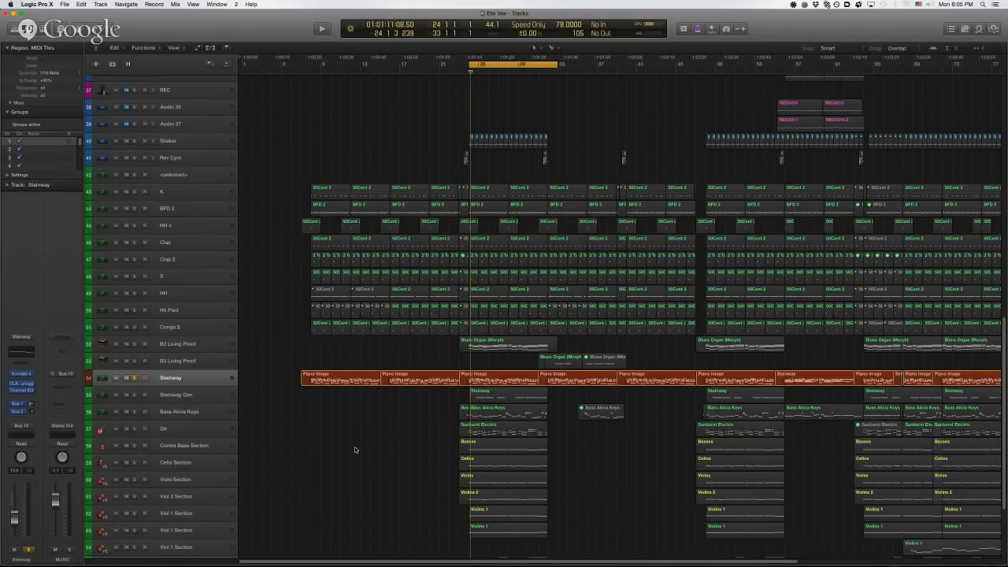
key("space")
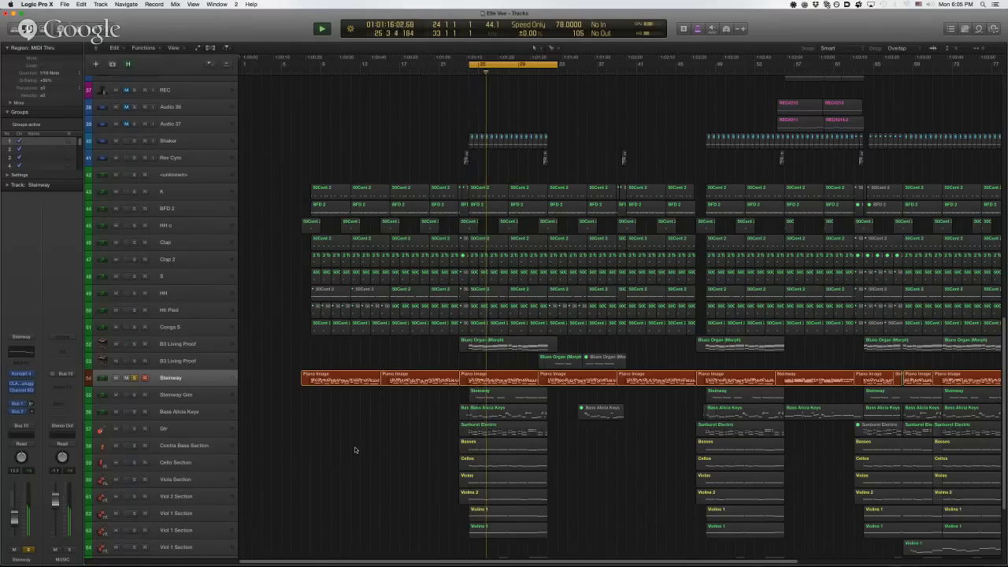
key("space")
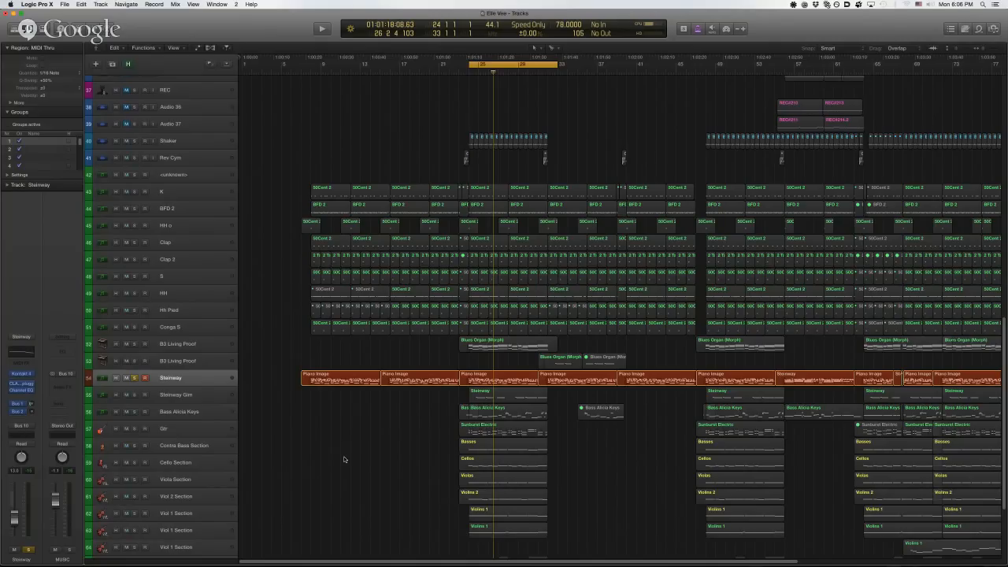
key("space")
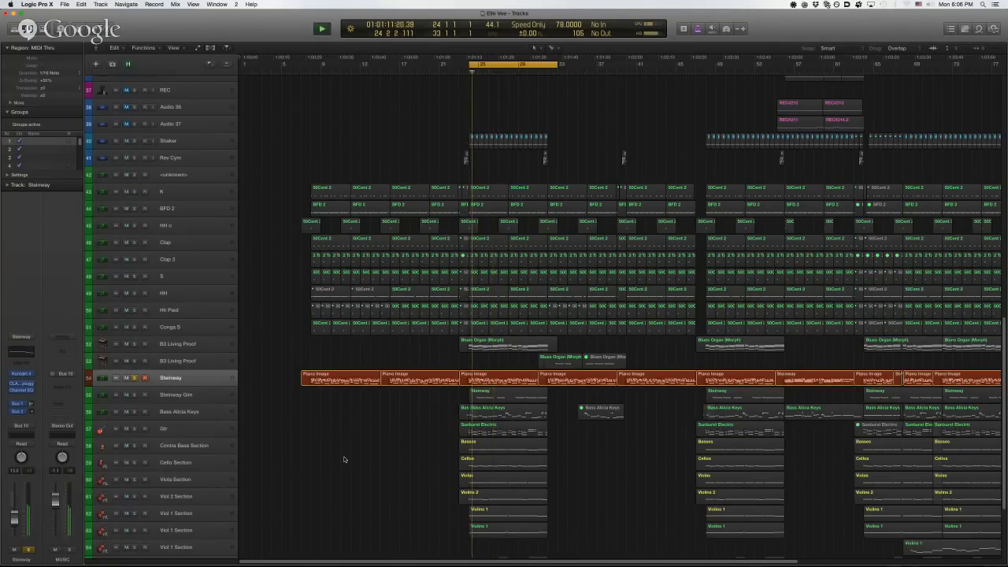
key("space")
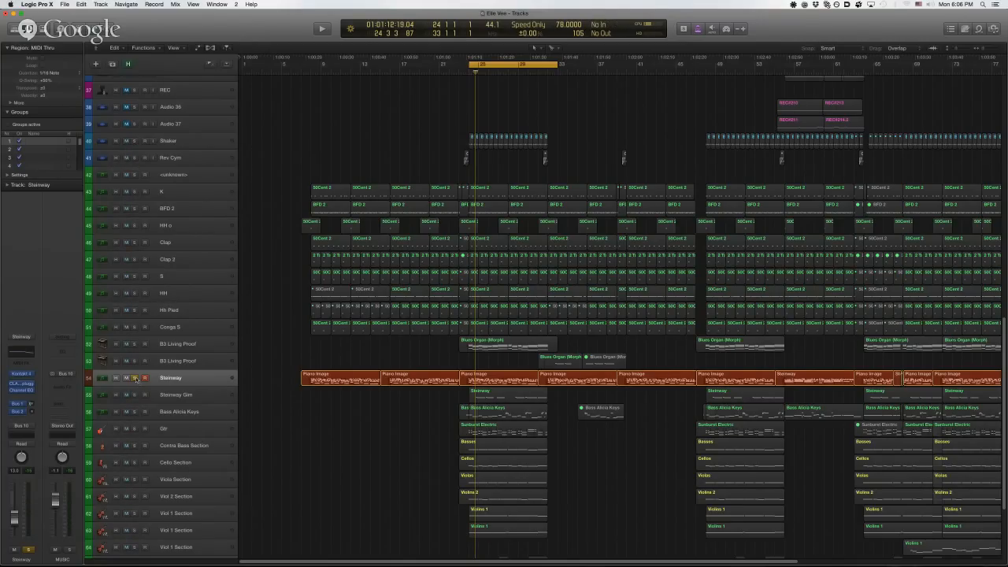
key("space")
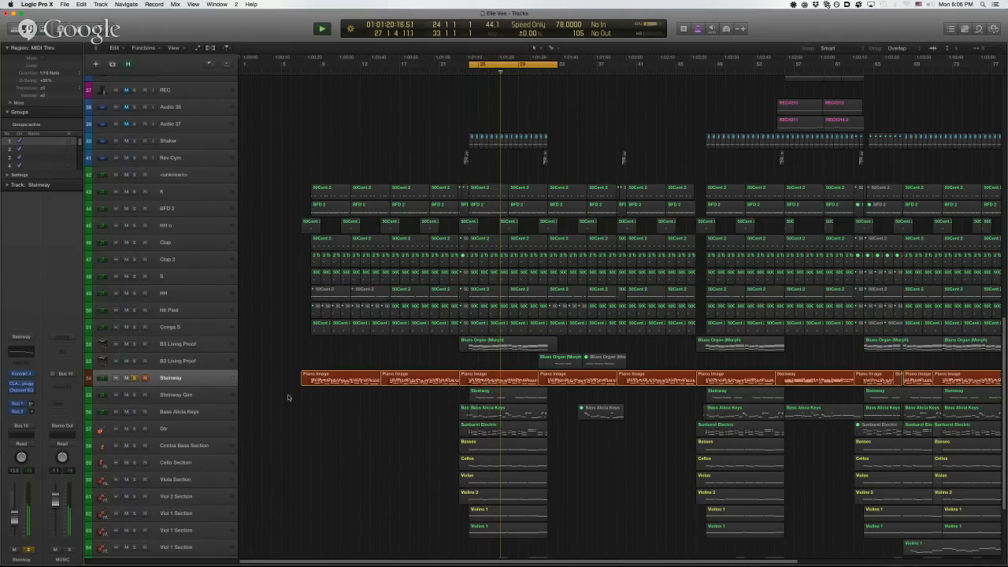
key("space")
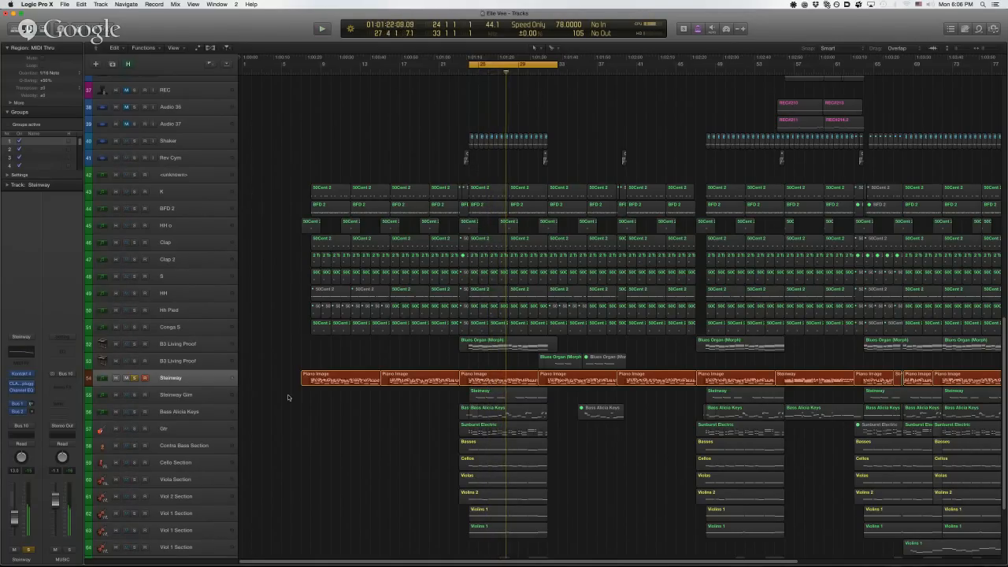
- Unsolo the Steinway track, then solo and select the BFD 2 drum track instead
left_click(135, 378)
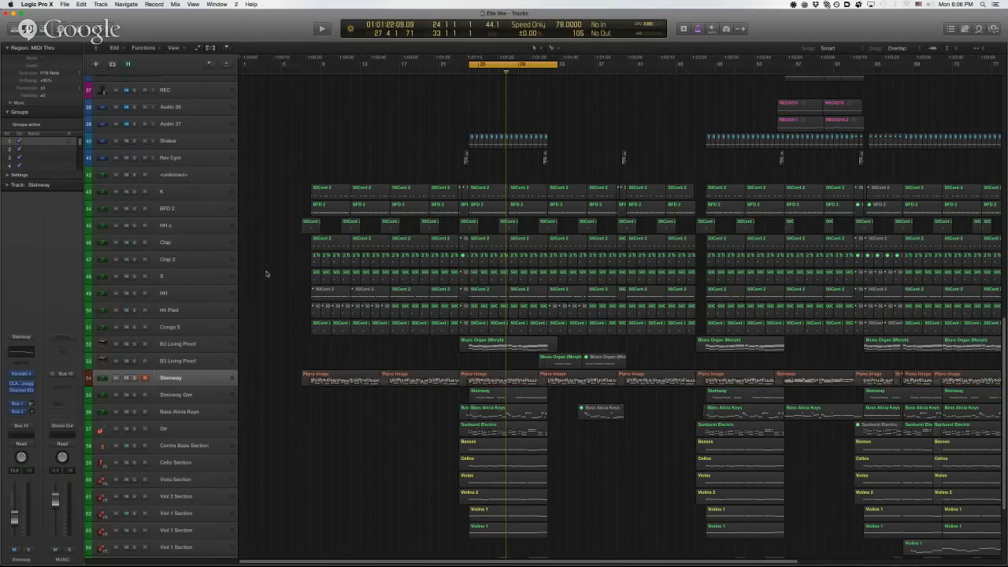
left_click(135, 209)
left_click(166, 210)
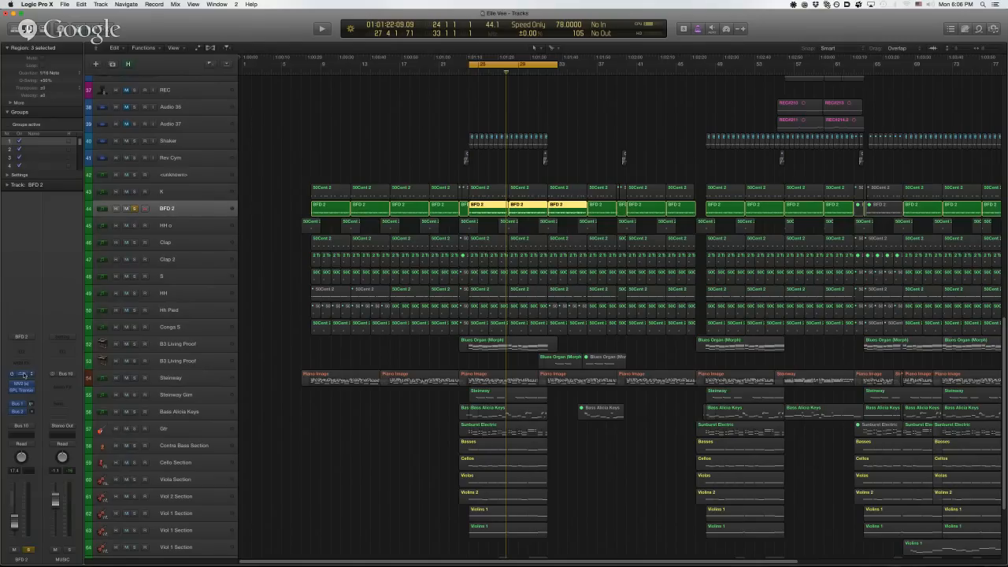
- Play the soloed BFD 2 drums and open the track's BFD2 instrument, MV2 and SPL Transient Designer plug-ins for inspection
left_click(24, 373)
left_click_drag(378, 90, 542, 235)
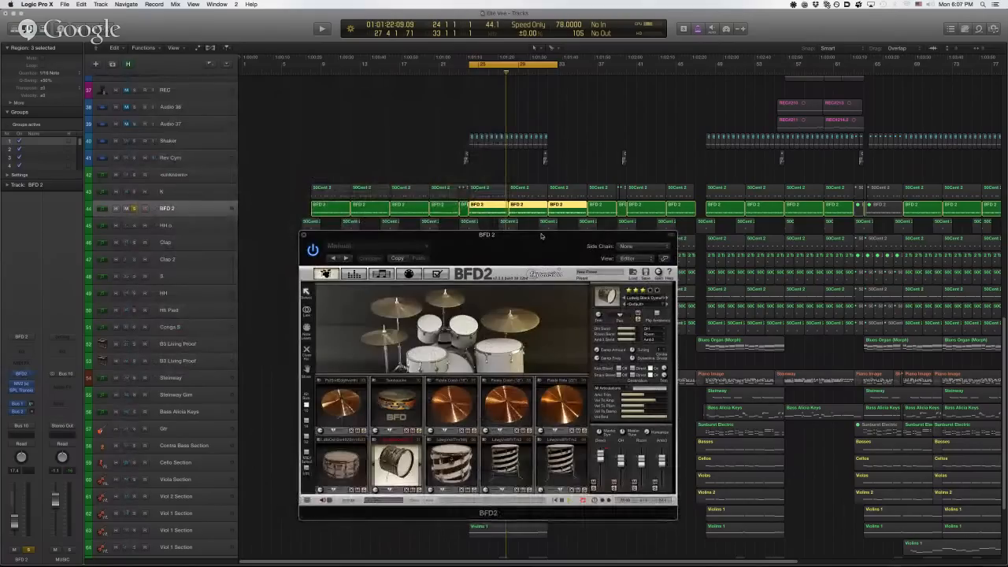
key("space")
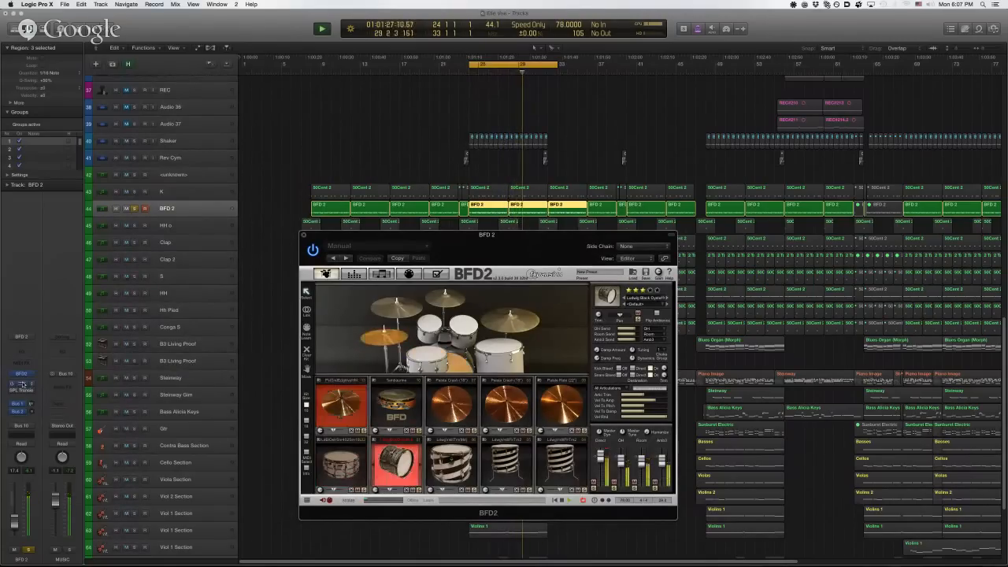
left_click(22, 383)
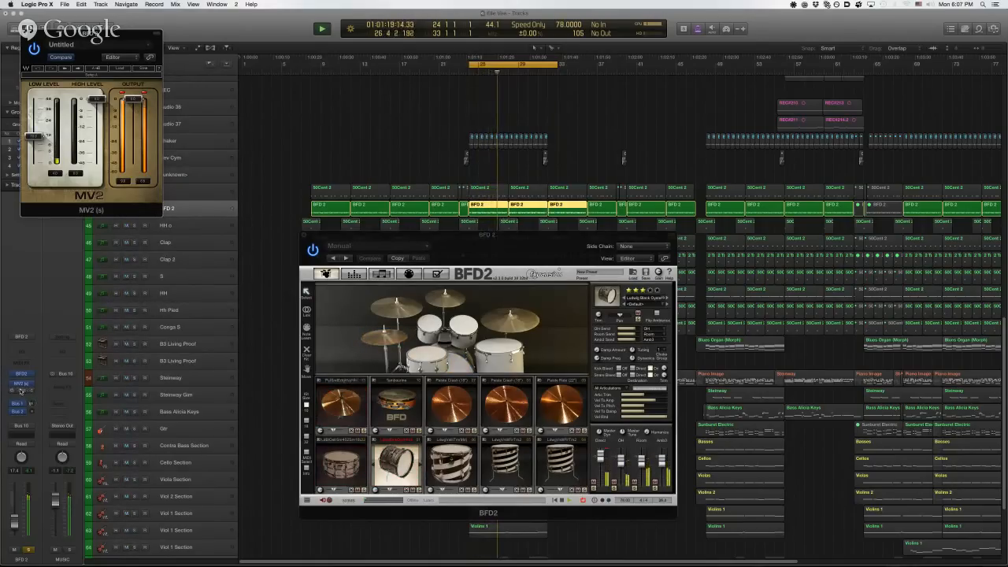
left_click(21, 391)
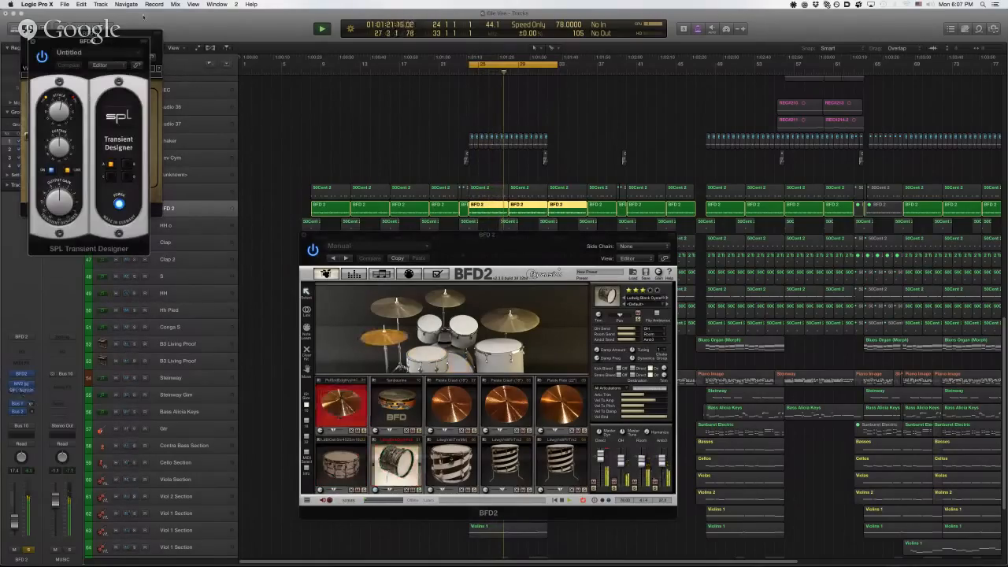
- Move the SPL Transient Designer off MV2, close the SPL, MV2 and BFD2 windows, and deselect the regions
left_click_drag(85, 37, 203, 207)
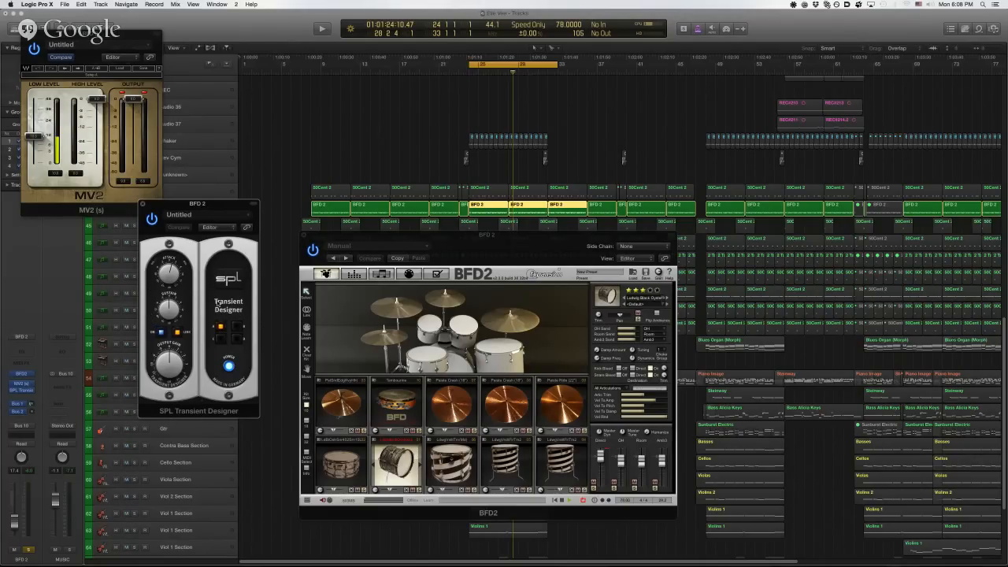
left_click(142, 206)
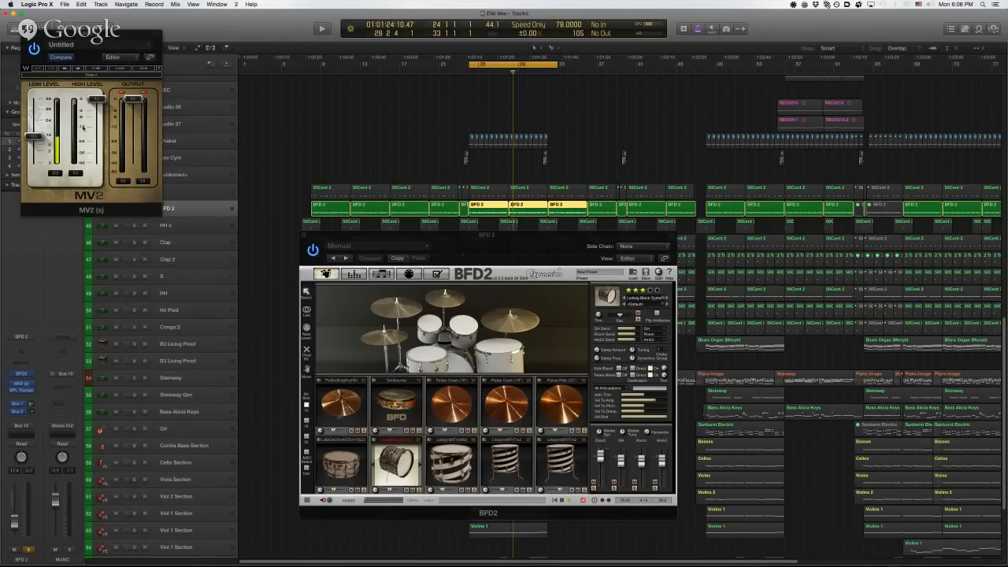
left_click(26, 33)
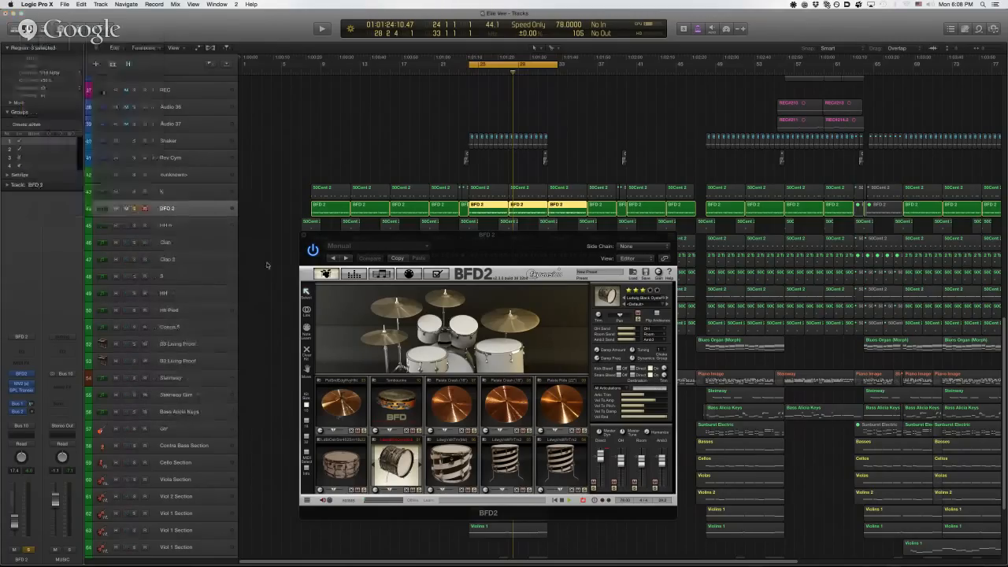
left_click(305, 235)
left_click(268, 256)
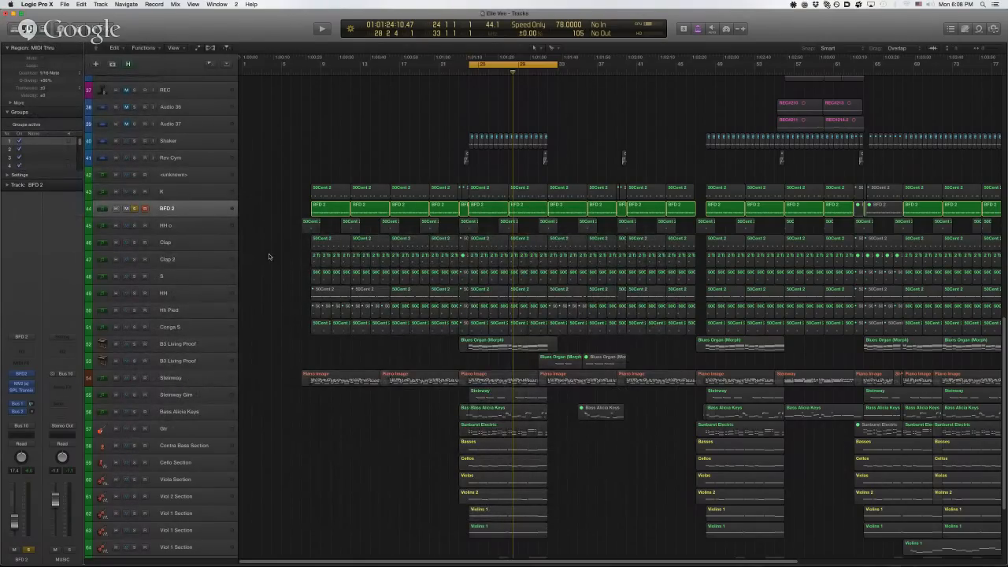
- Start playback, switch the solo from BFD 2 to the K track, and select K
key("space")
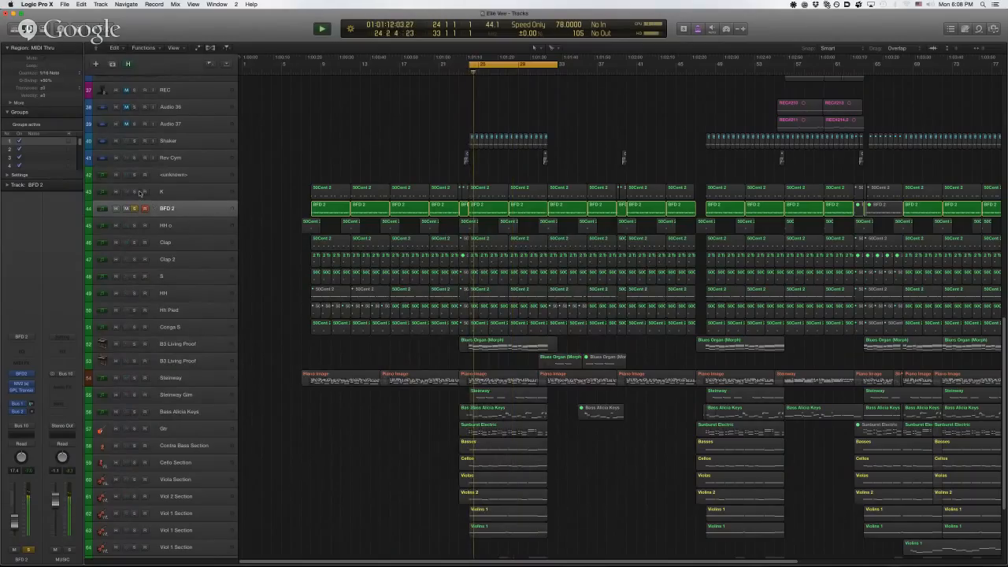
left_click(132, 191)
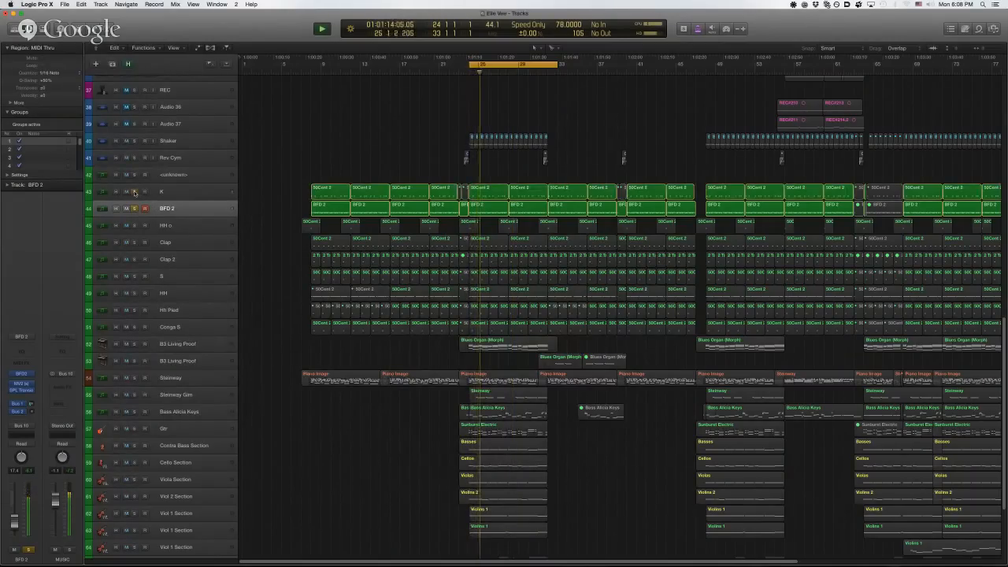
left_click(133, 192)
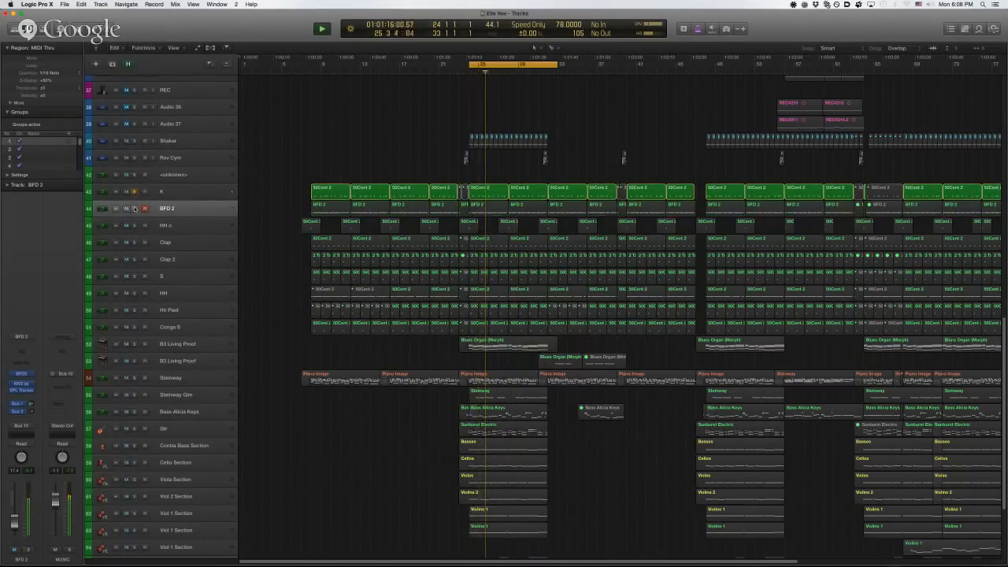
left_click(165, 193)
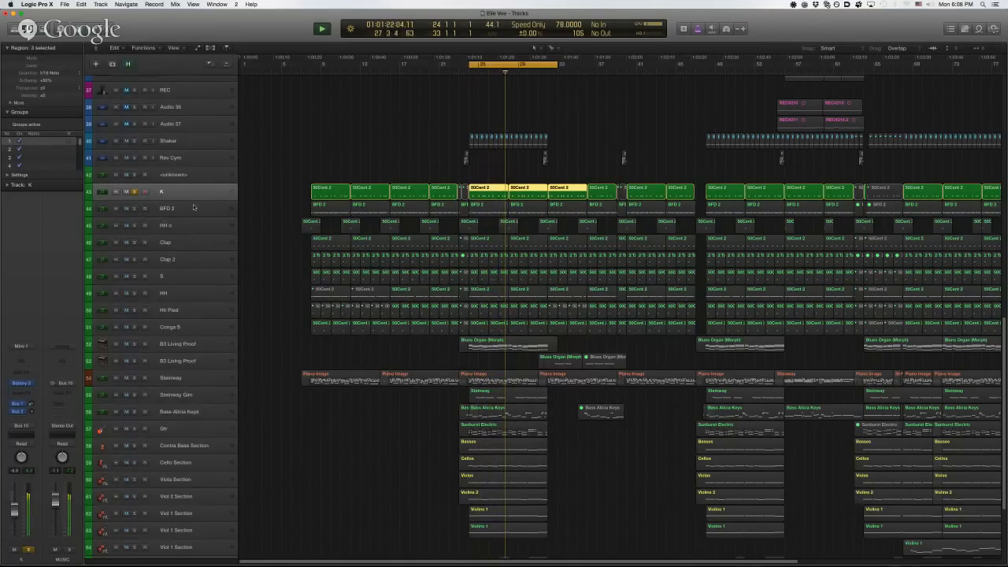
- Add a Channel EQ to the K track, lower its high-shelf band to cut the highs, and close the plug-in
left_click(21, 363)
left_click_drag(360, 132, 345, 161)
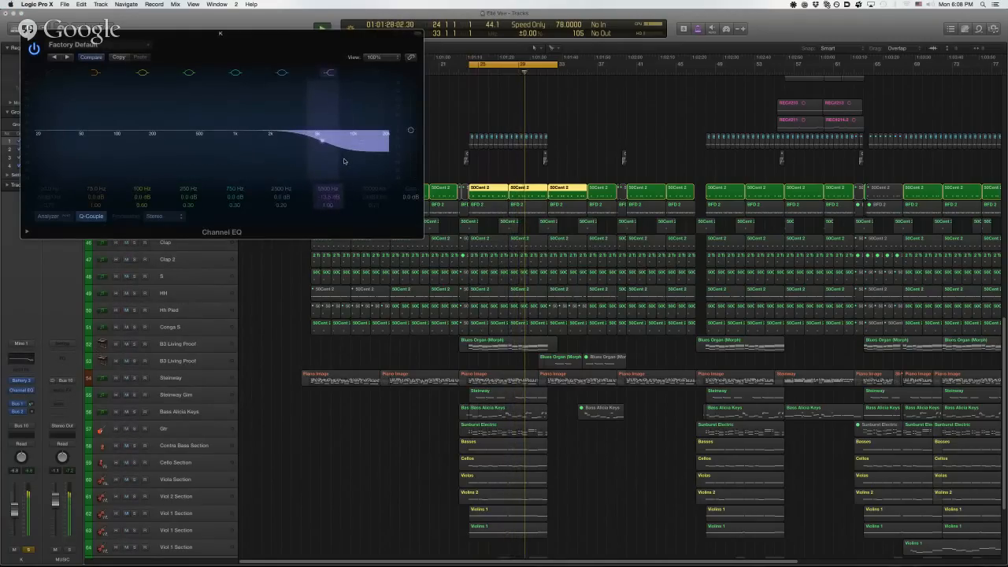
left_click(25, 34)
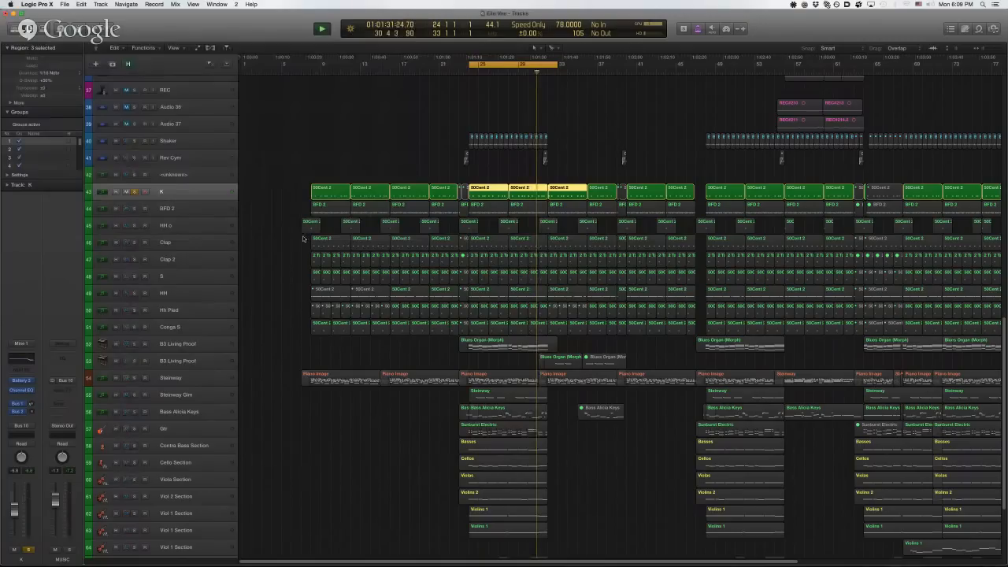
- Listen to BFD 2 soloed with K, switch the solo to Clap and Clap 2, and select Clap 2
left_click(134, 208)
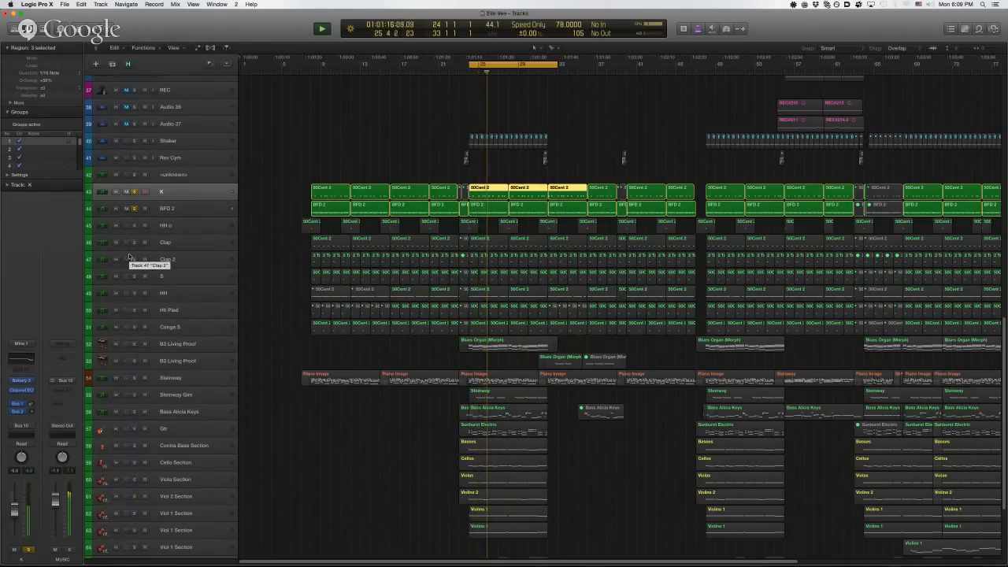
left_click(134, 243)
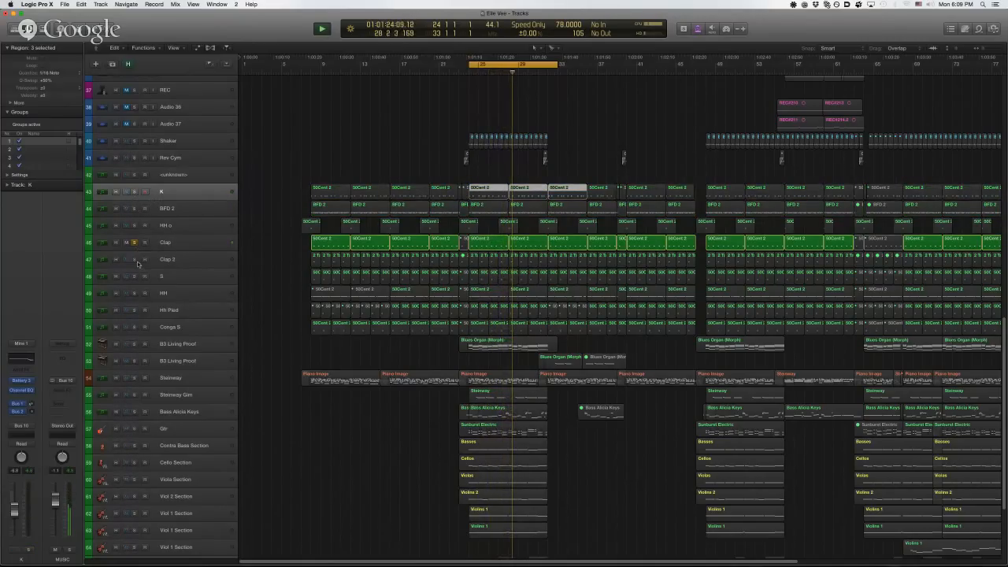
left_click(134, 260)
left_click(173, 261)
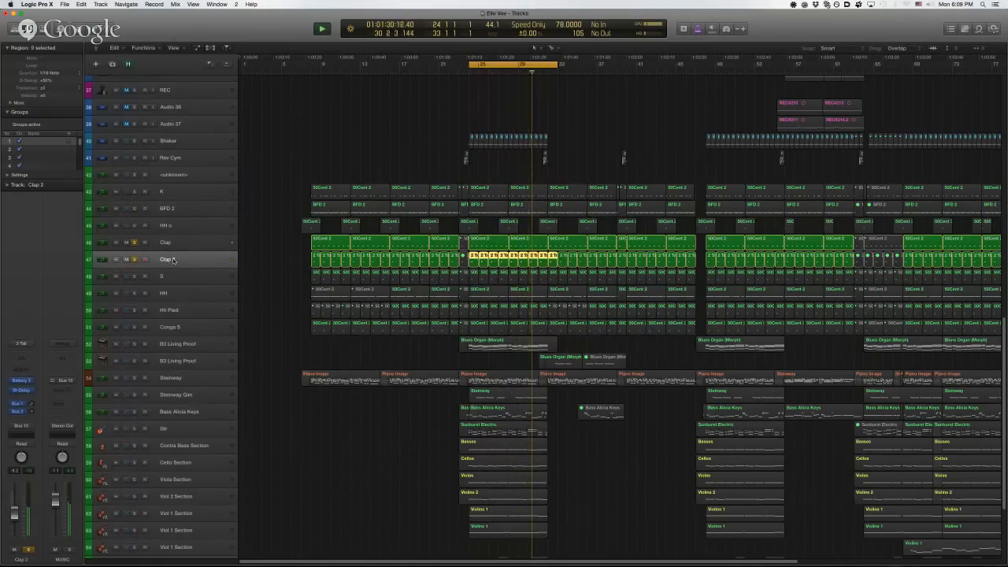
- Stop playback, inspect the Clap 2 track's Battery 3 instrument in the middle of the screen, and close it
key("space")
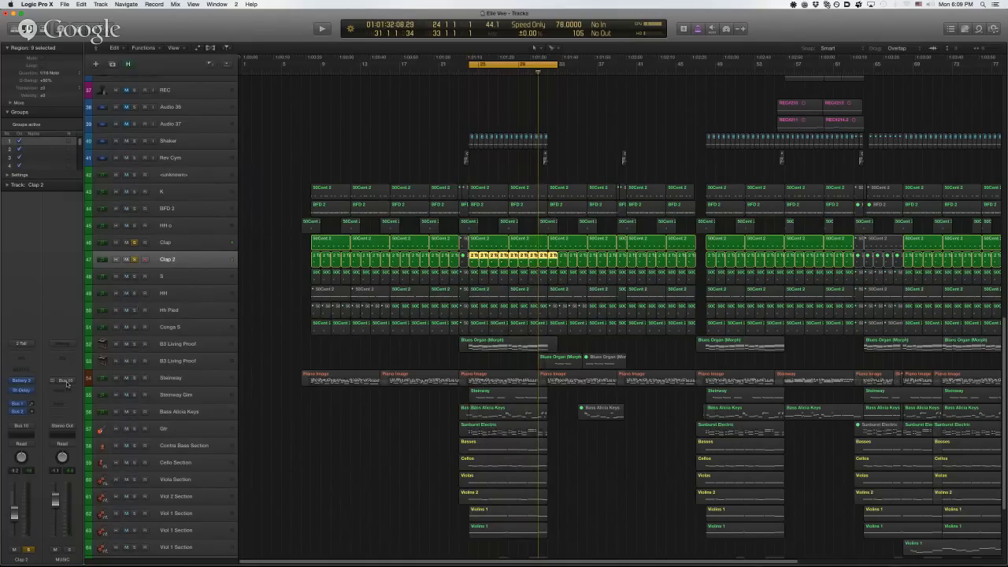
left_click(22, 381)
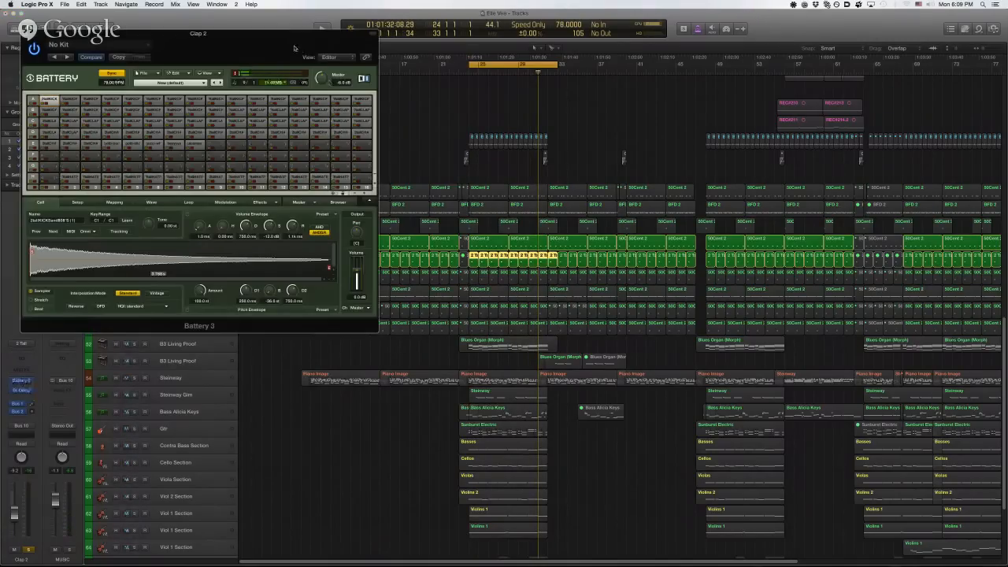
left_click_drag(293, 42, 615, 234)
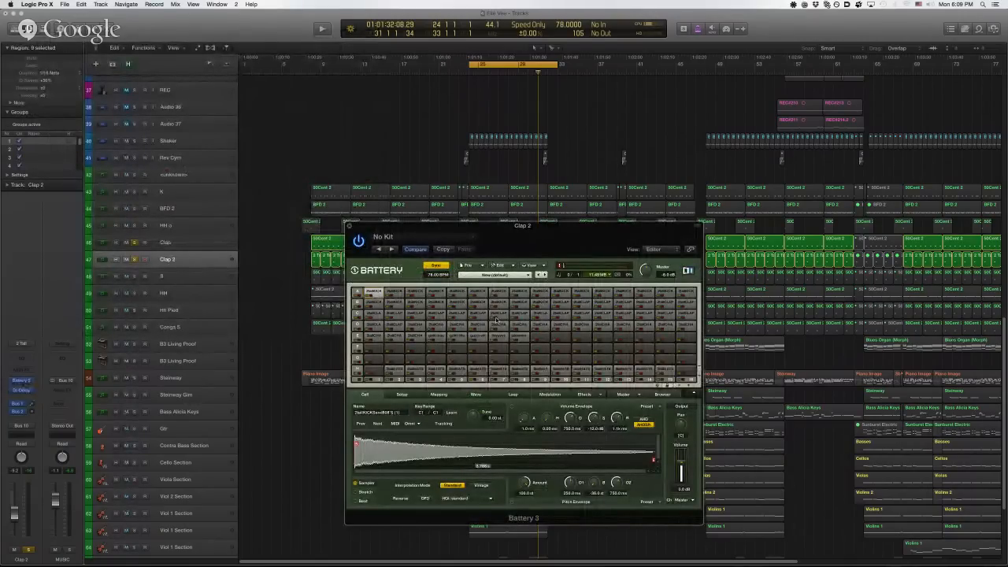
left_click(349, 226)
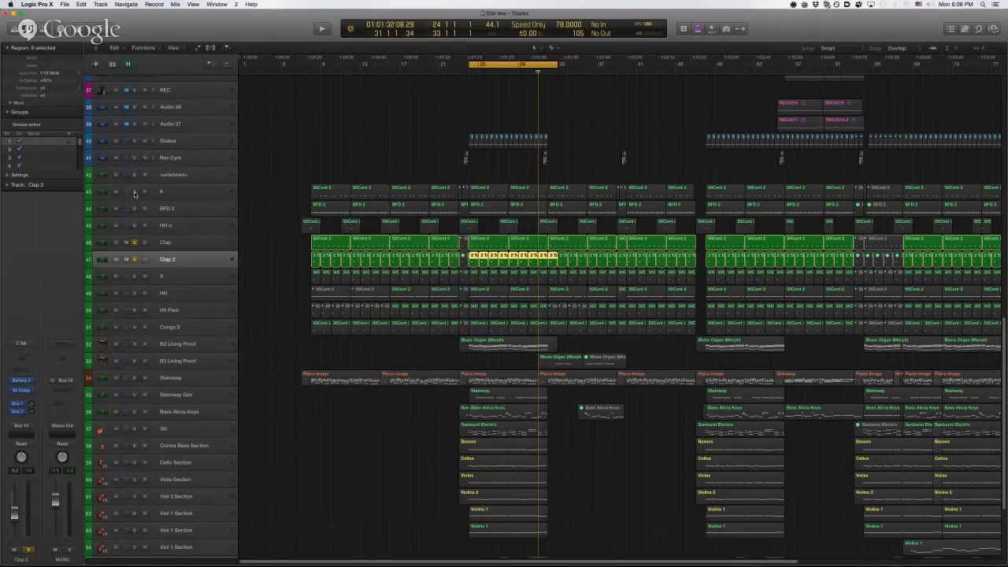
- Solo K and BFD 2 with the claps, play the combination, and unsolo K and BFD 2 again
left_click(133, 192)
left_click(134, 209)
key("space")
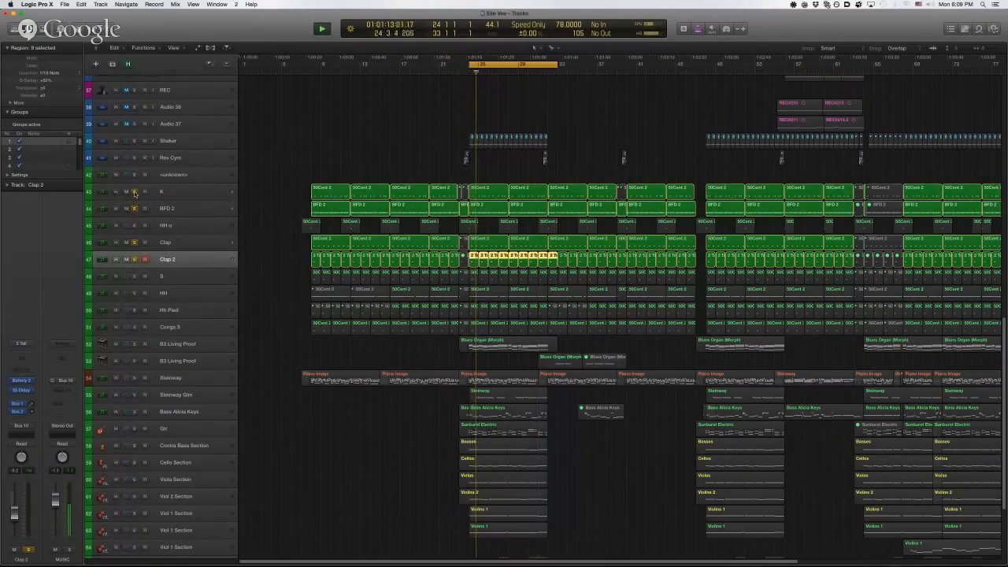
left_click(134, 192)
left_click(134, 209)
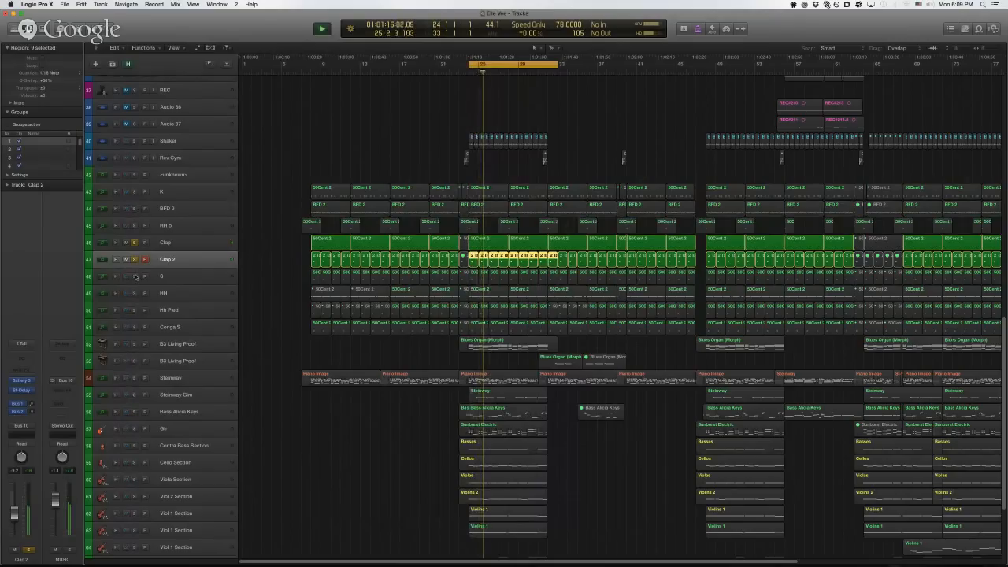
- Solo and select the S track, isolate it by unsoloing both clap tracks, and solo Clap and Clap 2 again
left_click(134, 276)
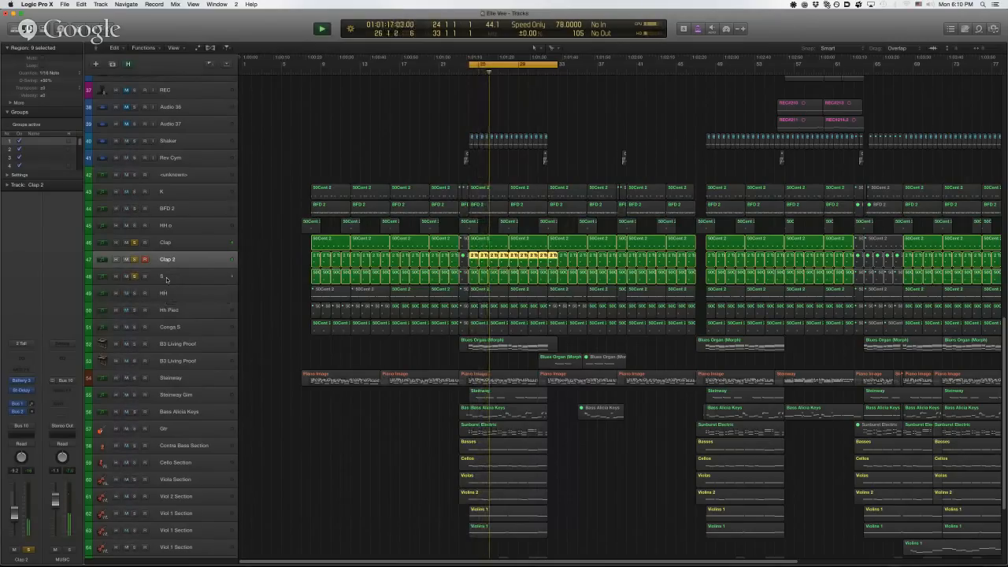
left_click(167, 277)
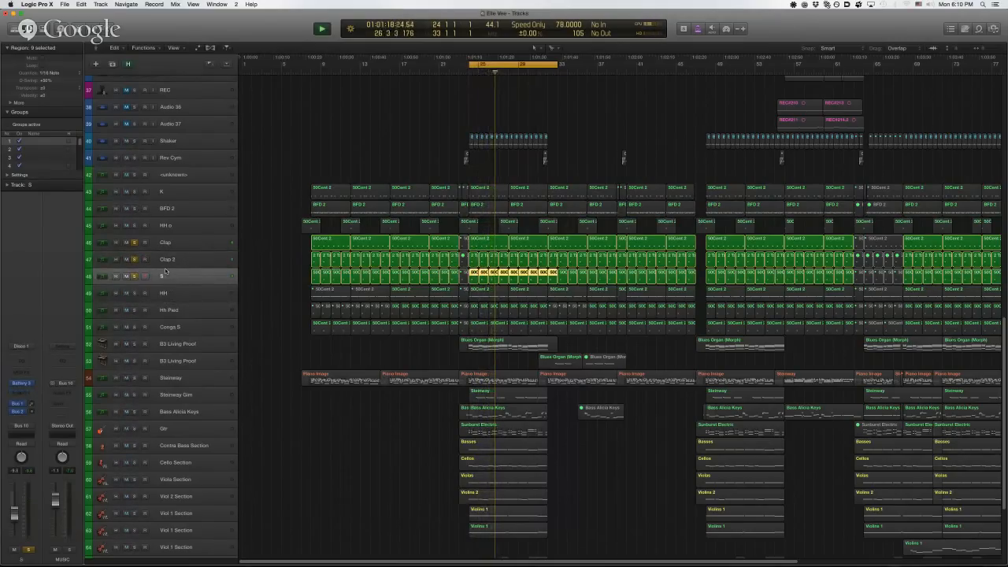
left_click_drag(135, 260, 136, 244)
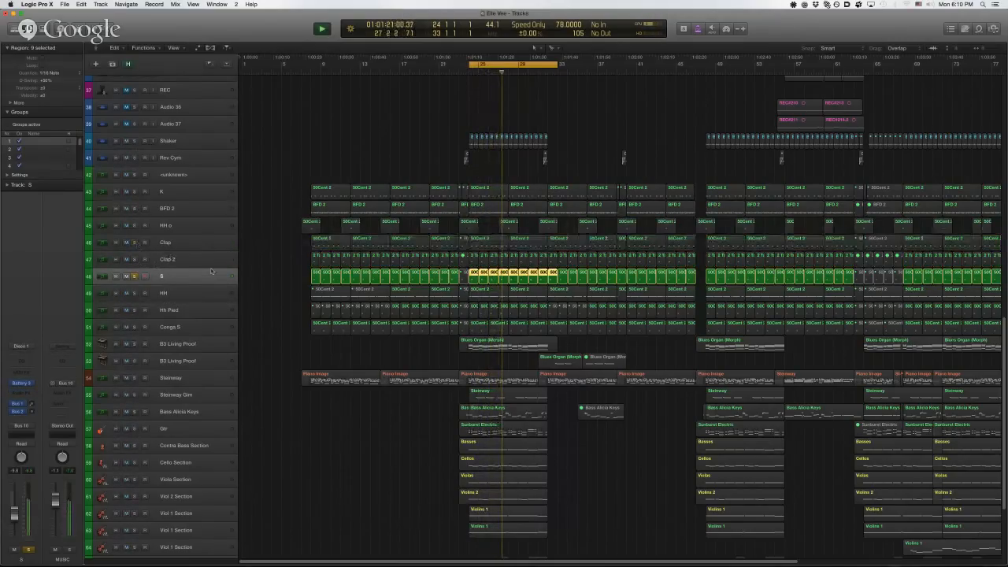
left_click(135, 244)
left_click(135, 259)
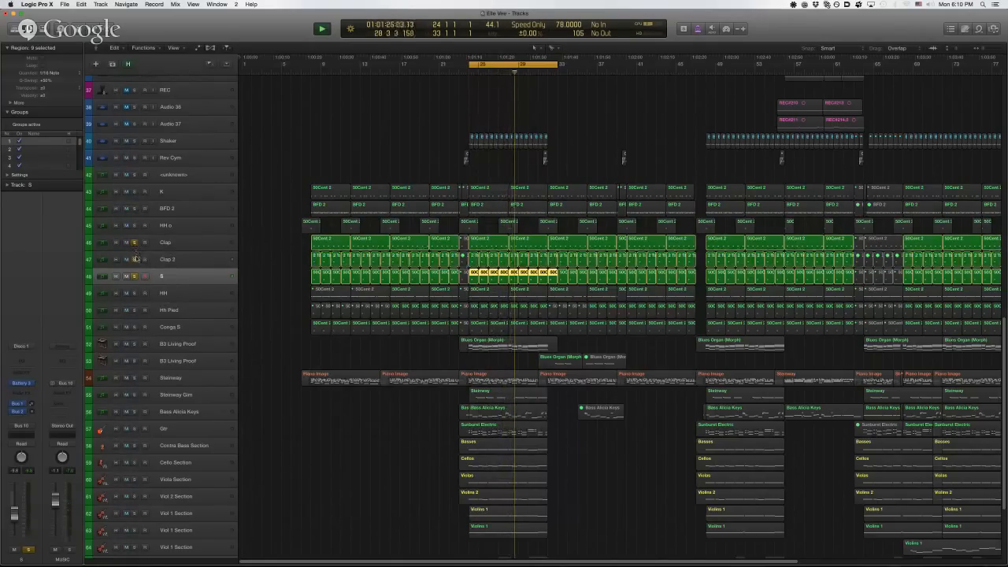
- Add the HH, Hh Pied and Conga S tracks to the solo one after another, selecting each while it plays
left_click(134, 294)
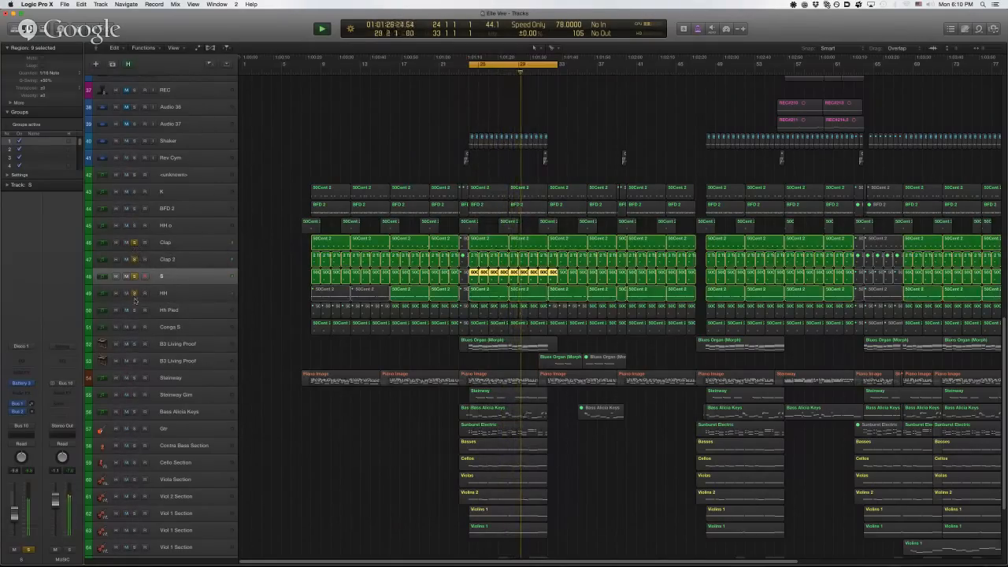
left_click(177, 297)
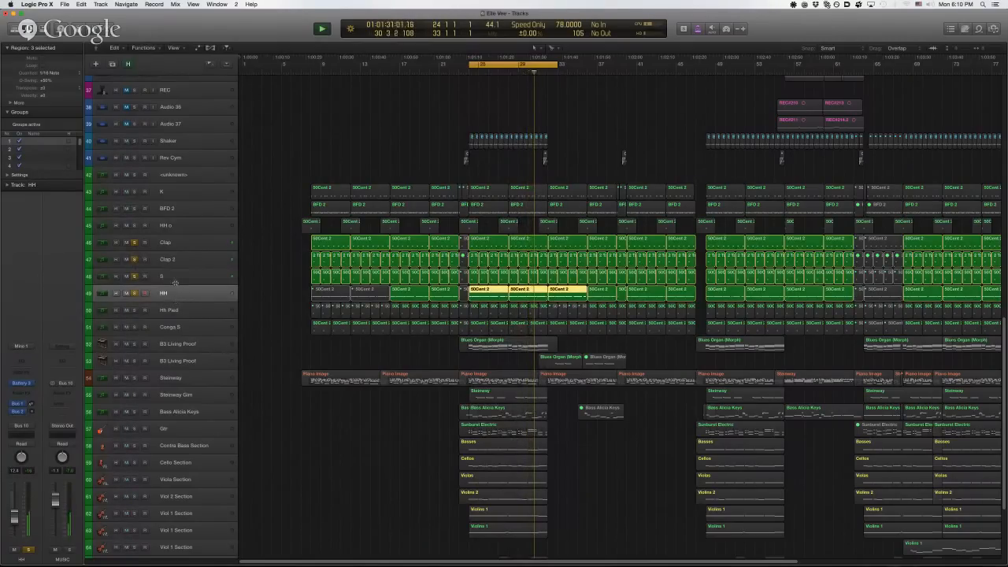
left_click(134, 310)
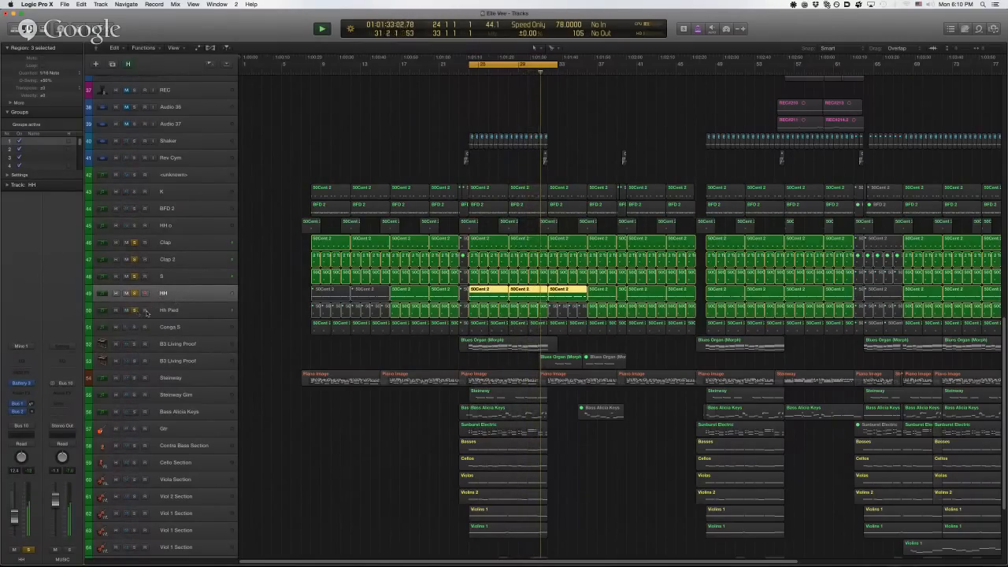
left_click(174, 312)
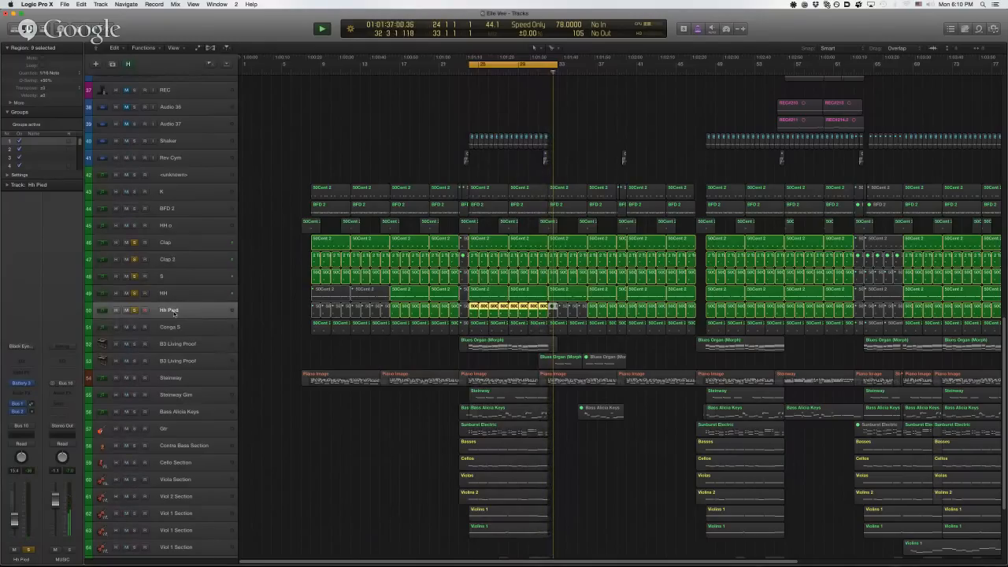
left_click(134, 327)
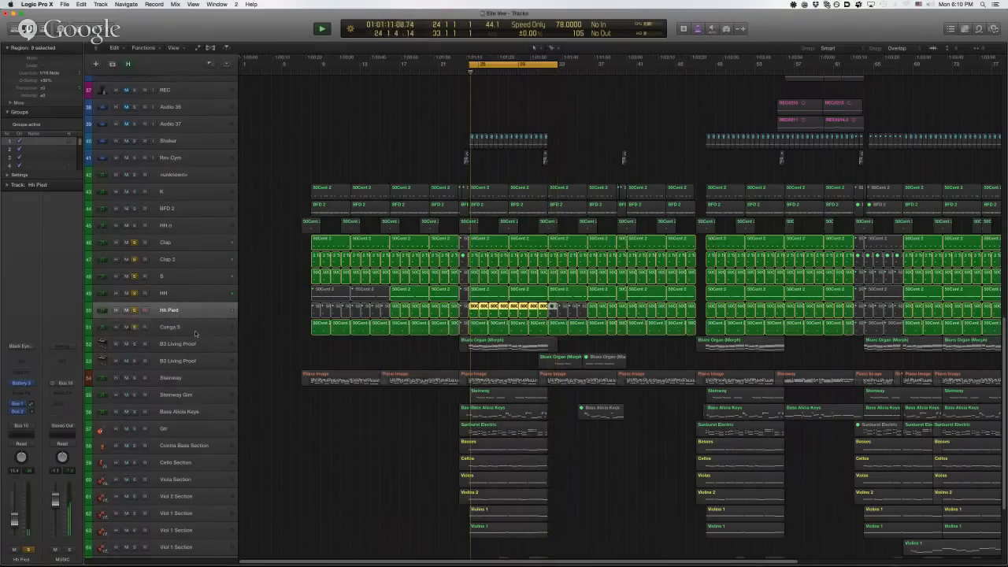
left_click(167, 330)
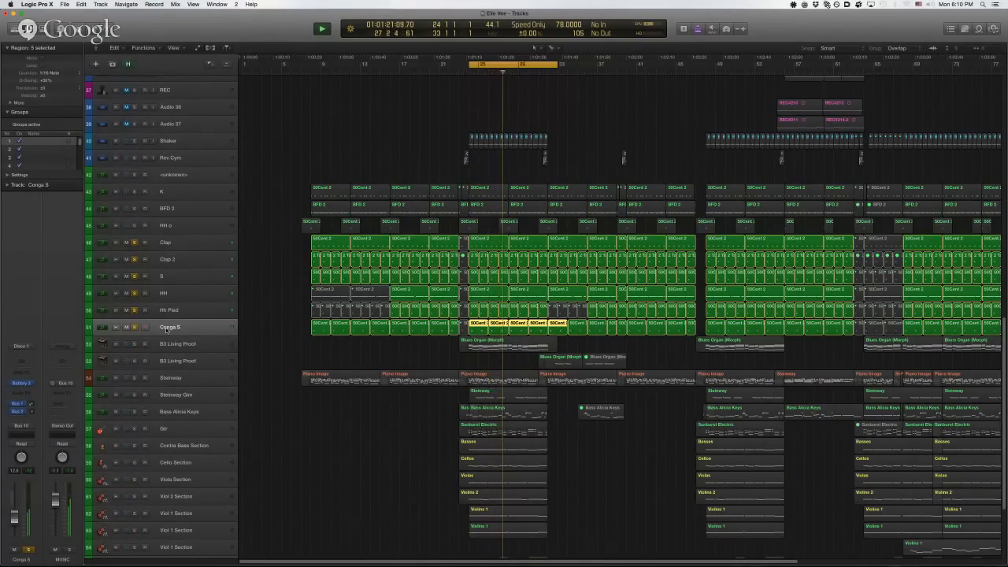
- Select Clap 2, inspect its Stereo Delay settings in a window moved down over the tracks, and close it
left_click(171, 278)
left_click(170, 261)
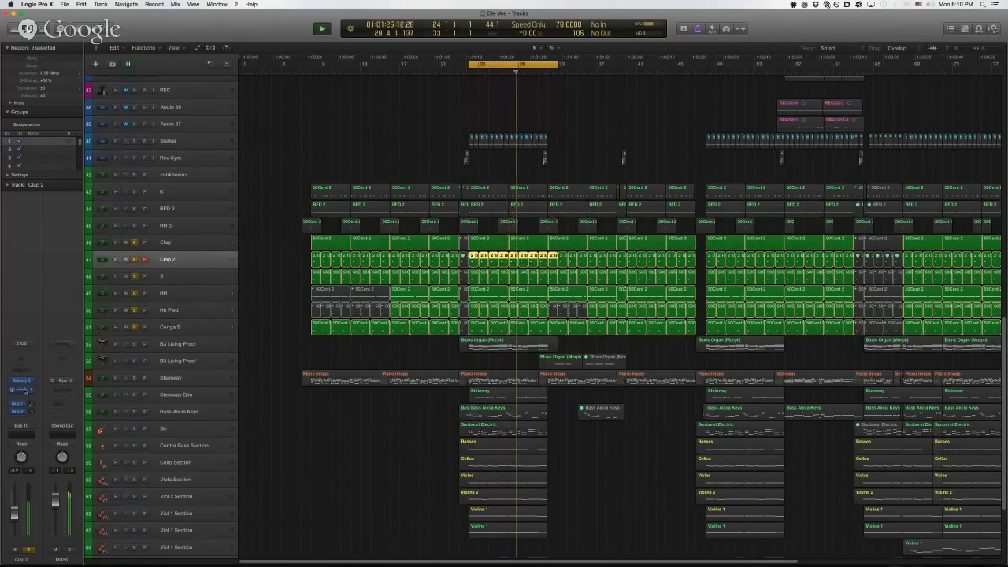
left_click(22, 390)
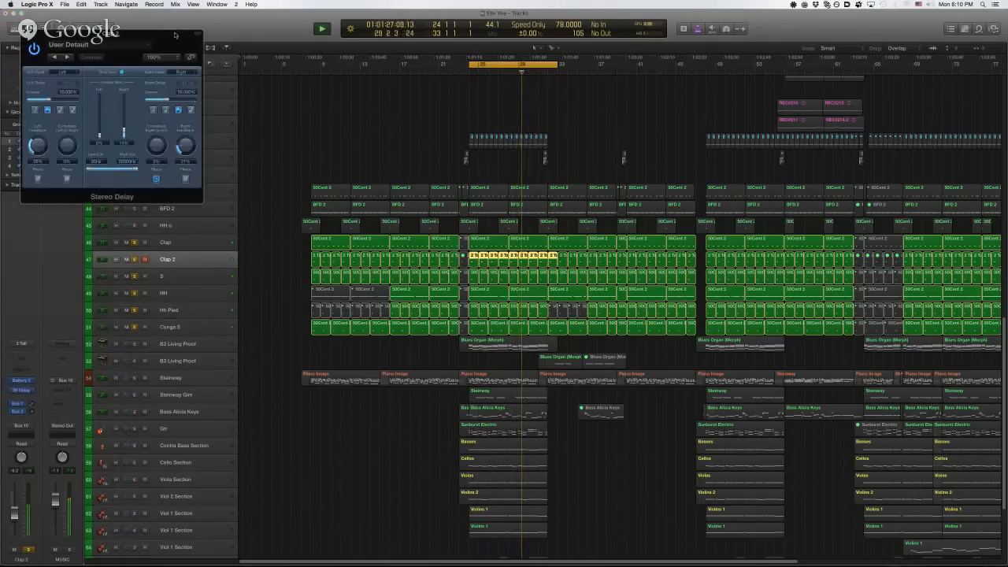
left_click_drag(174, 35, 300, 250)
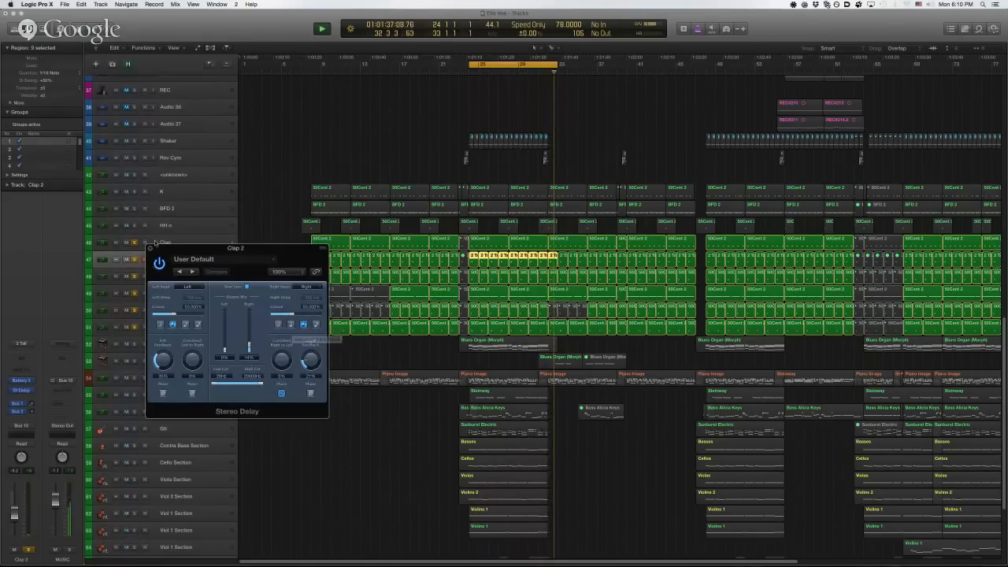
left_click(150, 248)
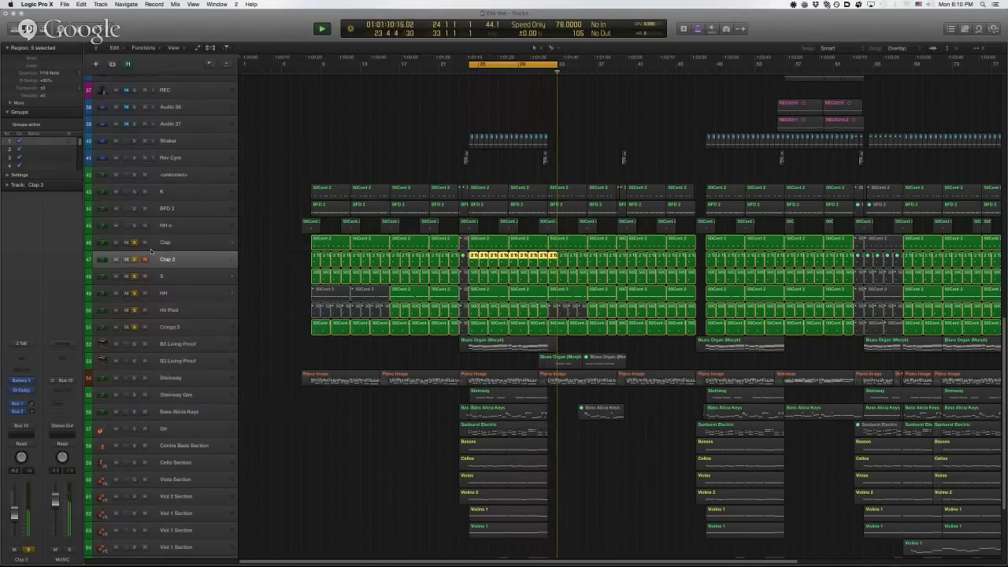
- Deselect the regions and add the K, BFD 2 and HH o tracks to the soloed percussion
left_click(265, 344)
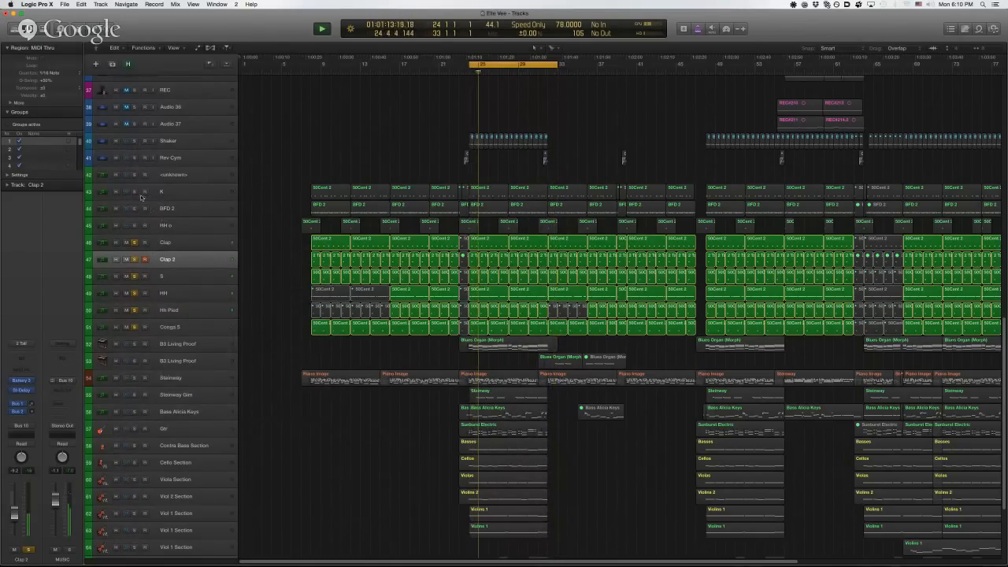
left_click_drag(134, 191, 135, 226)
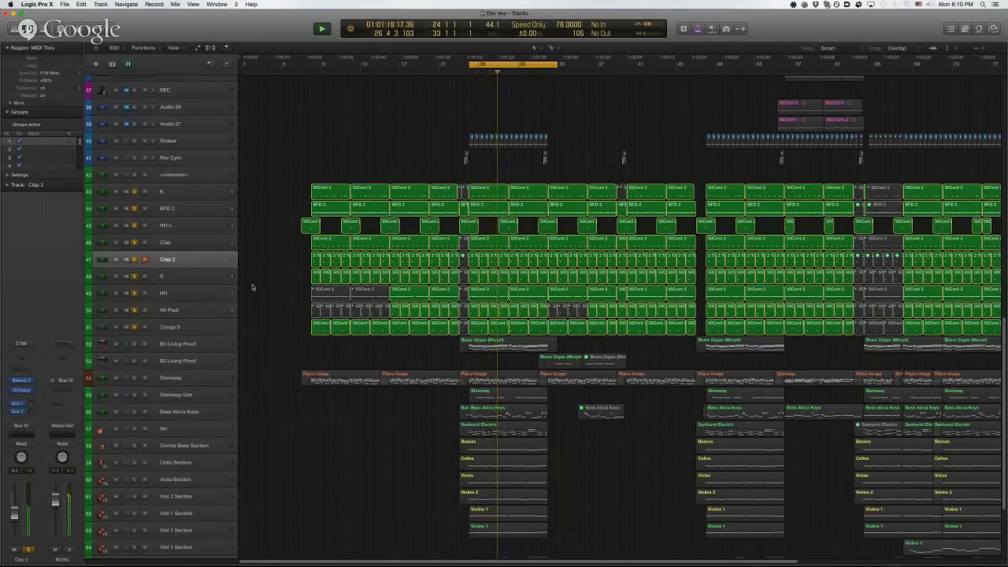
- Select the BFD 2 track, enlarge the tracks vertically, and stop playback
left_click(165, 210)
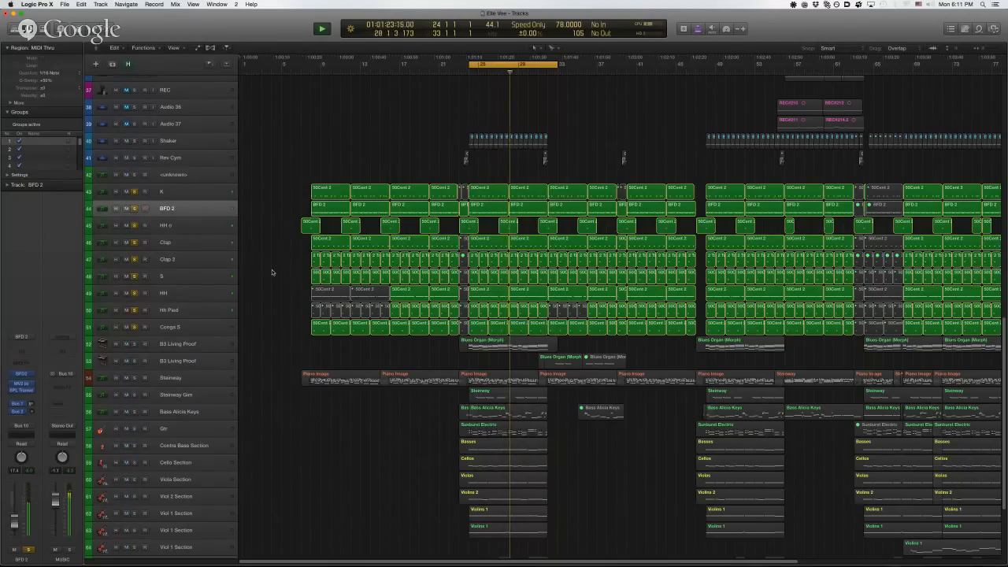
key("super+Down")
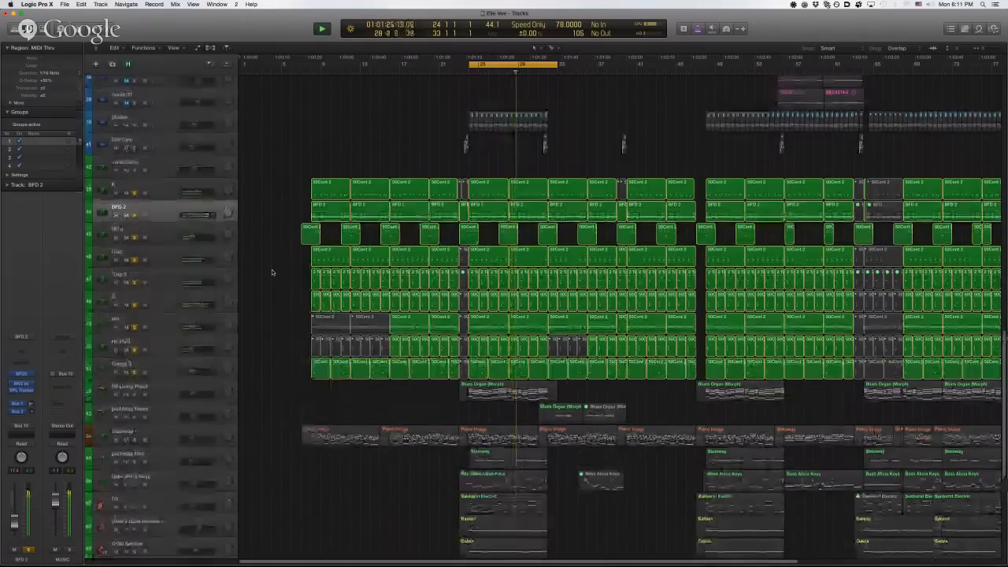
key("super+Down")
key("super+Down")
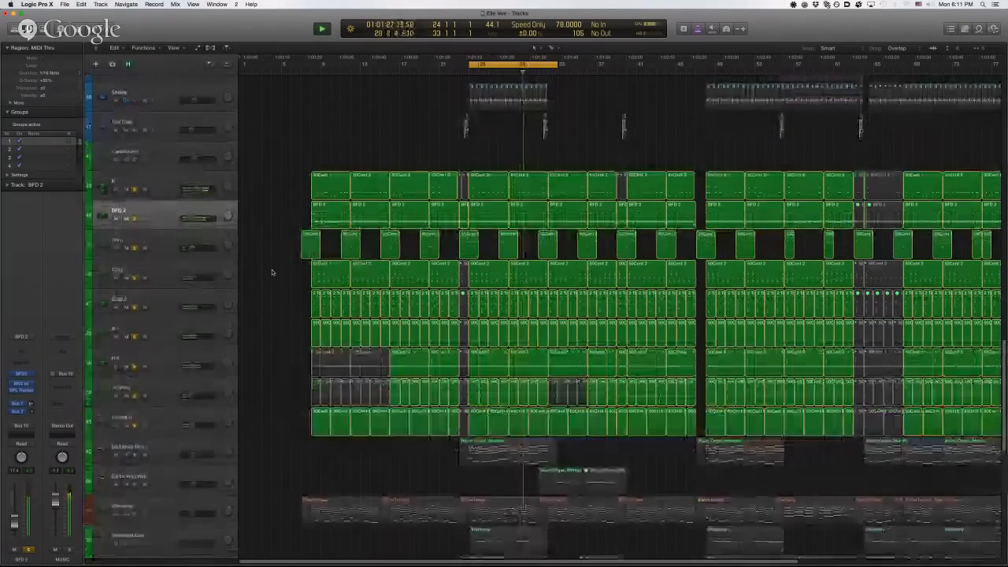
key("space")
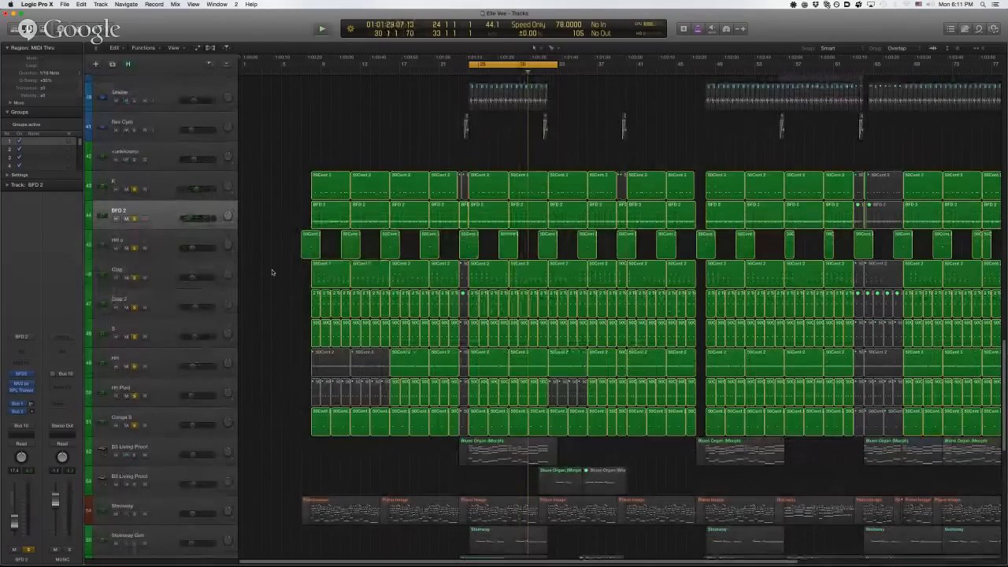
- Add a send to Bus 8 on the BFD 2 track
left_click(23, 418)
mouse_move(27, 454)
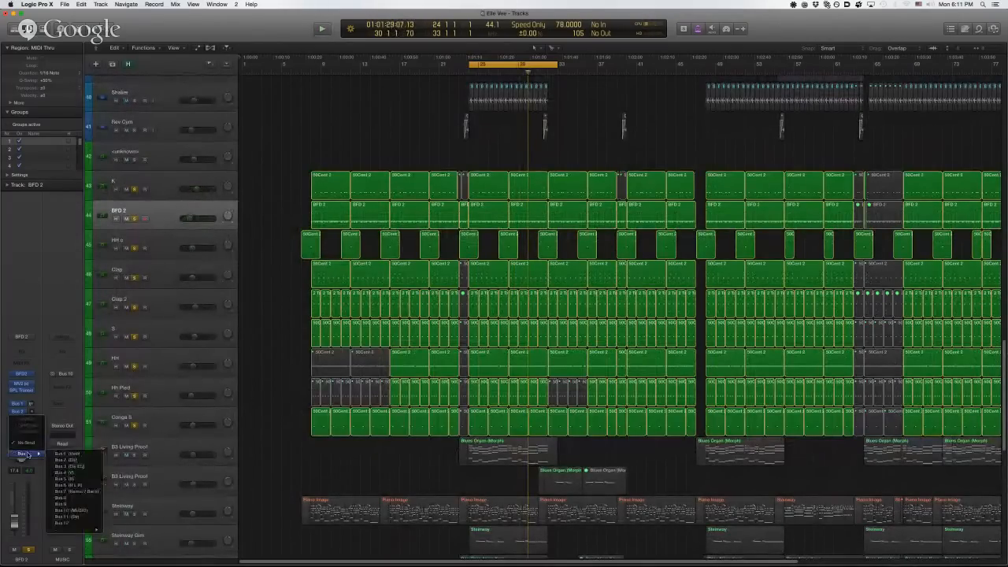
left_click(72, 497)
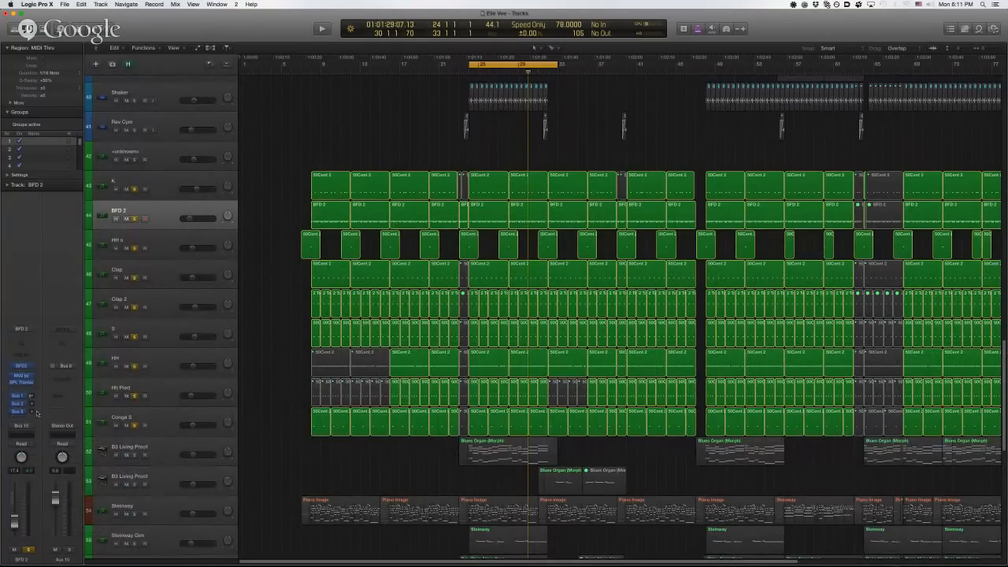
- Insert the Soundtoys Decapitator on the Aux 10 channel and move its window over the arrangement
left_click(66, 377)
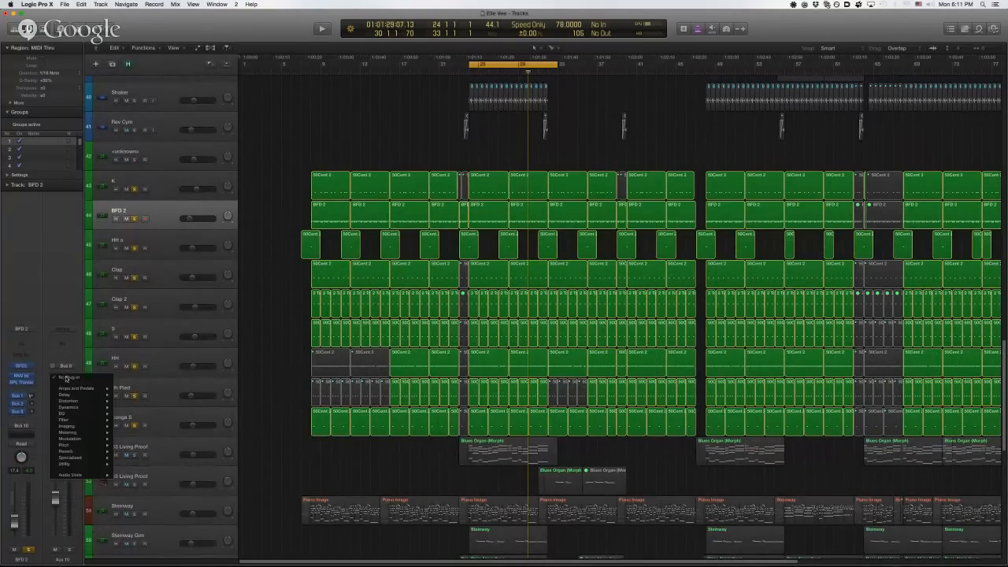
mouse_move(93, 476)
mouse_move(186, 490)
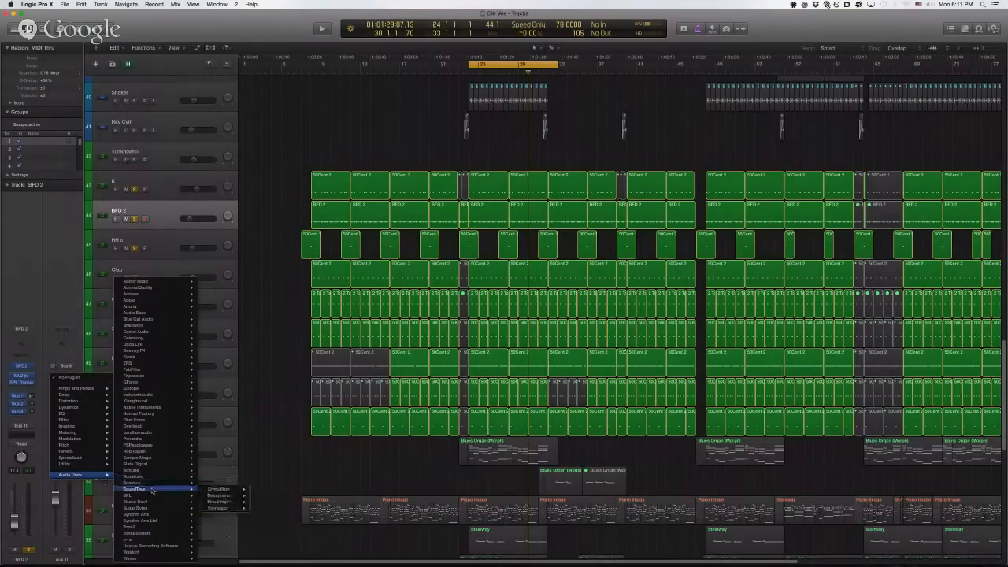
mouse_move(224, 496)
left_click(268, 495)
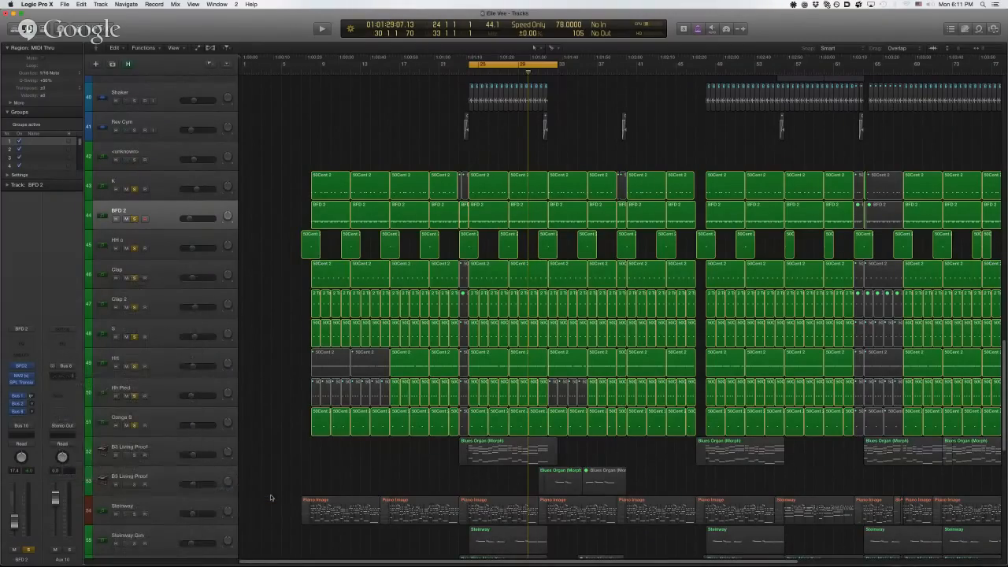
left_click_drag(203, 37, 435, 236)
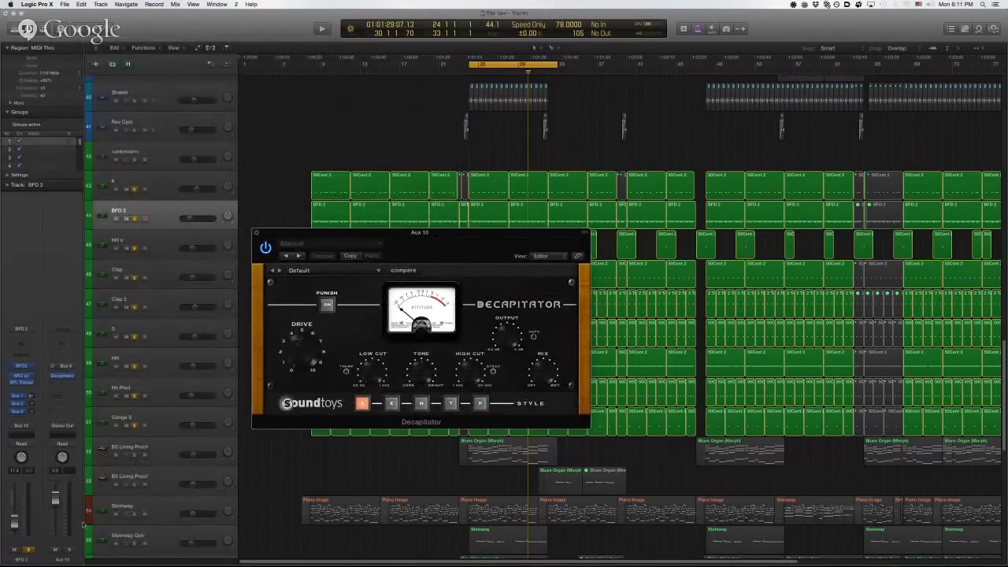
- Lower the Aux 10 fader all the way down and start playback
left_click_drag(55, 497, 56, 536)
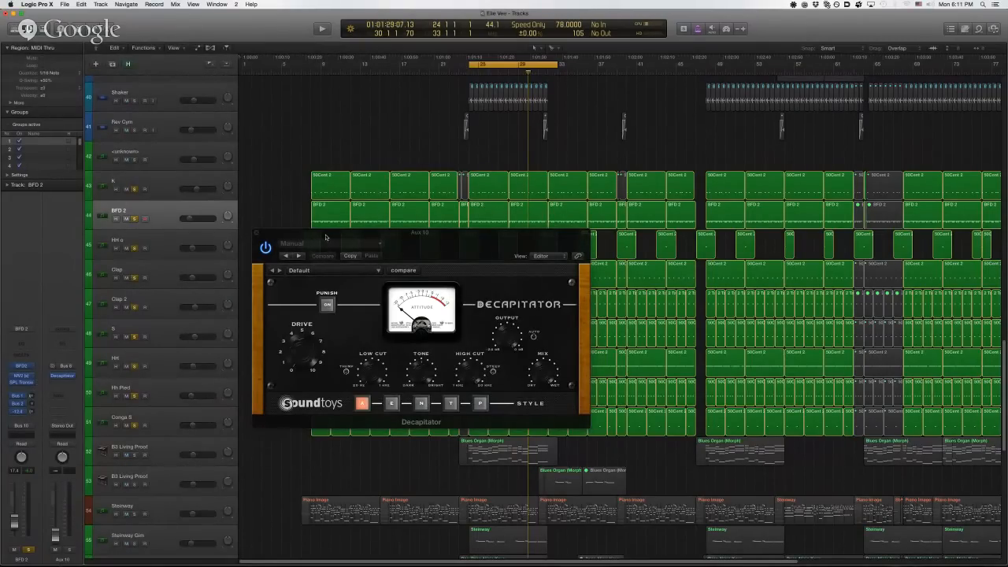
left_click_drag(325, 234, 325, 244)
key("space")
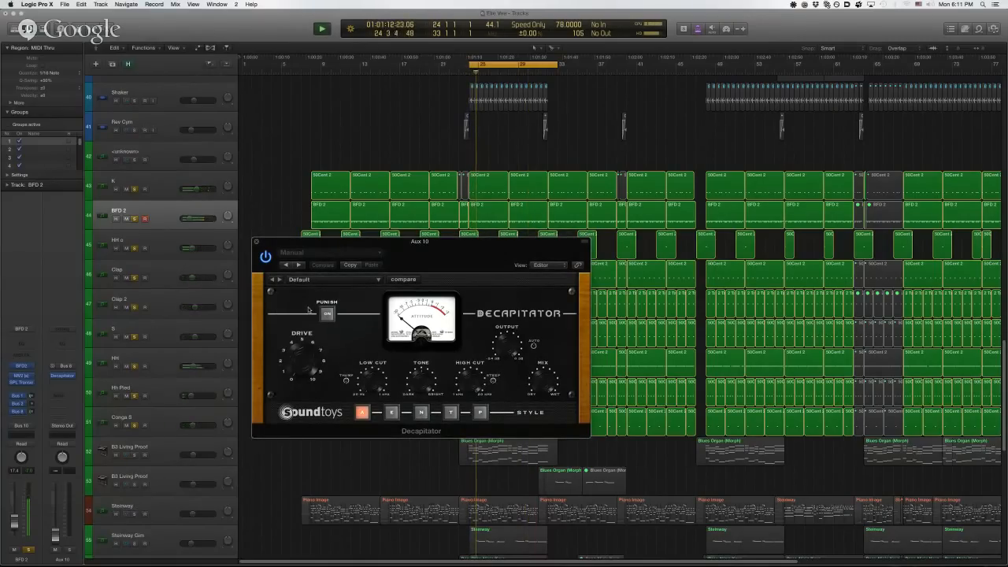
- Step through the Decapitator presets to FlubbyCrunch and raise the Aux 10 fader partway
left_click(278, 280)
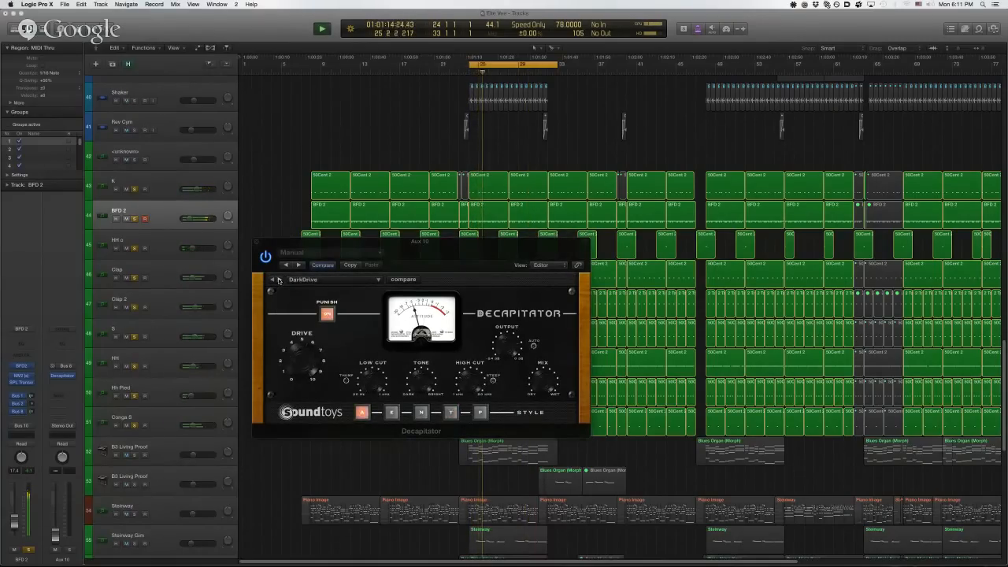
left_click(278, 280)
left_click(278, 279)
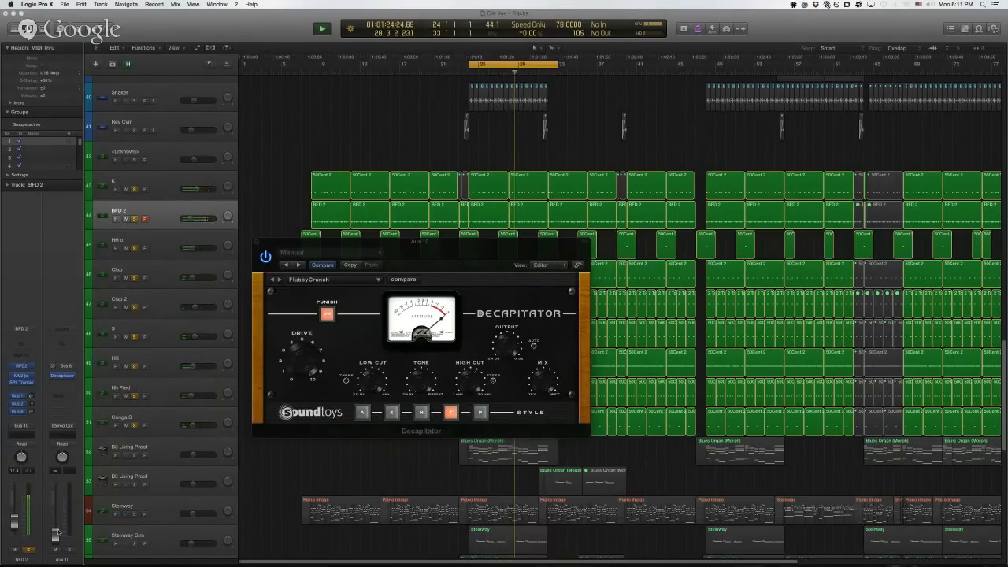
left_click_drag(55, 535, 55, 522)
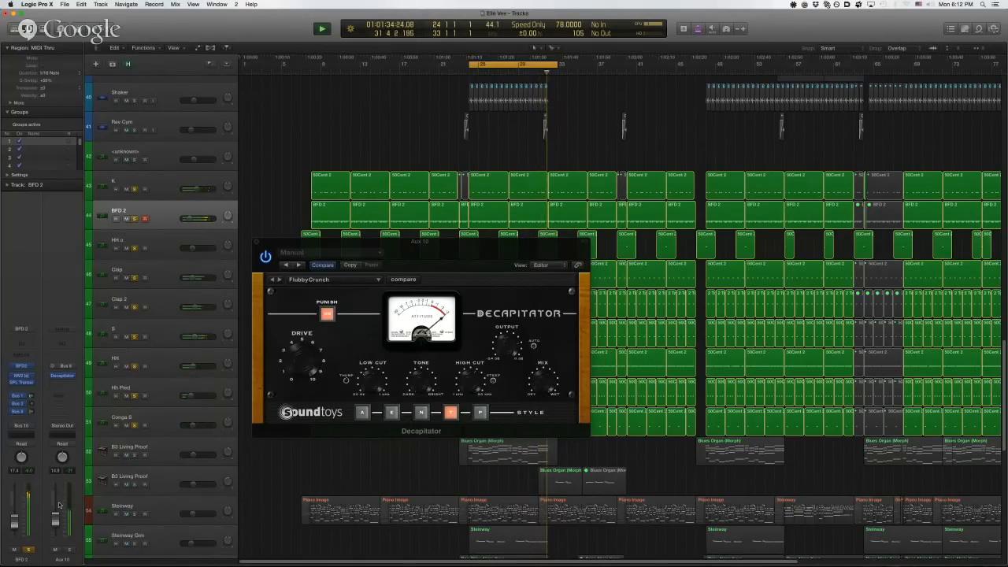
- Compare the drums with Aux 10 muted and unmuted, closing the Decapitator window and stopping playback
left_click(56, 550)
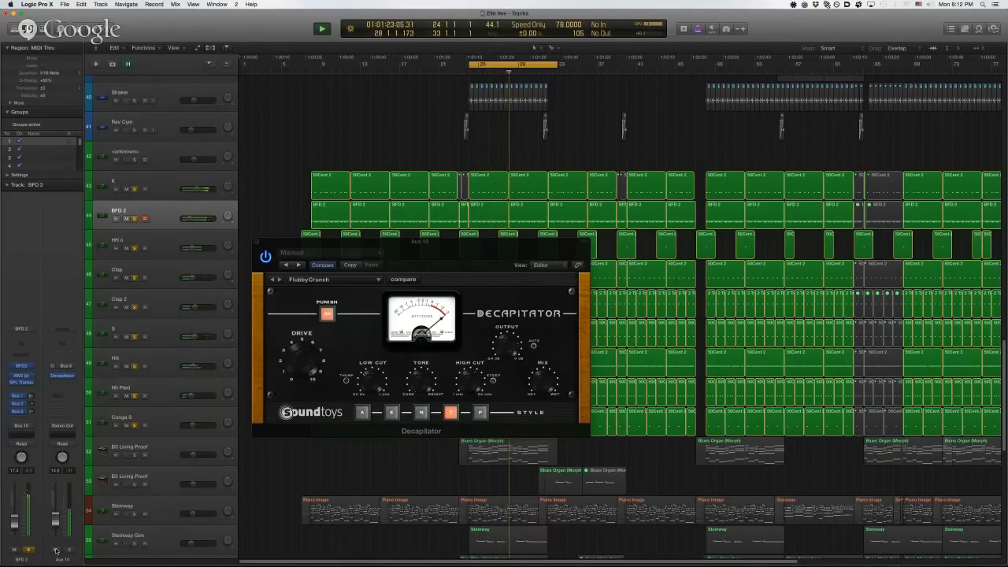
key("space")
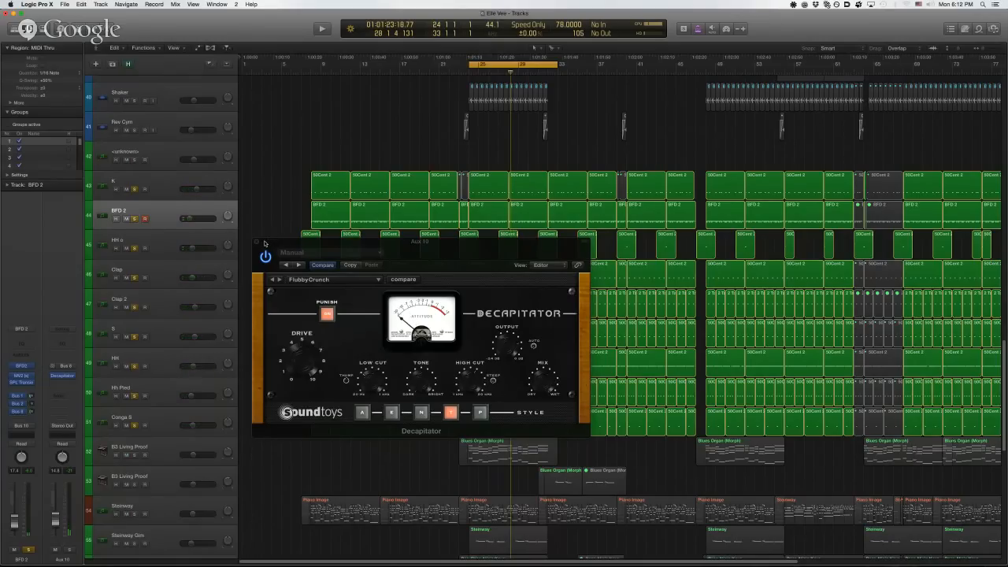
left_click(258, 243)
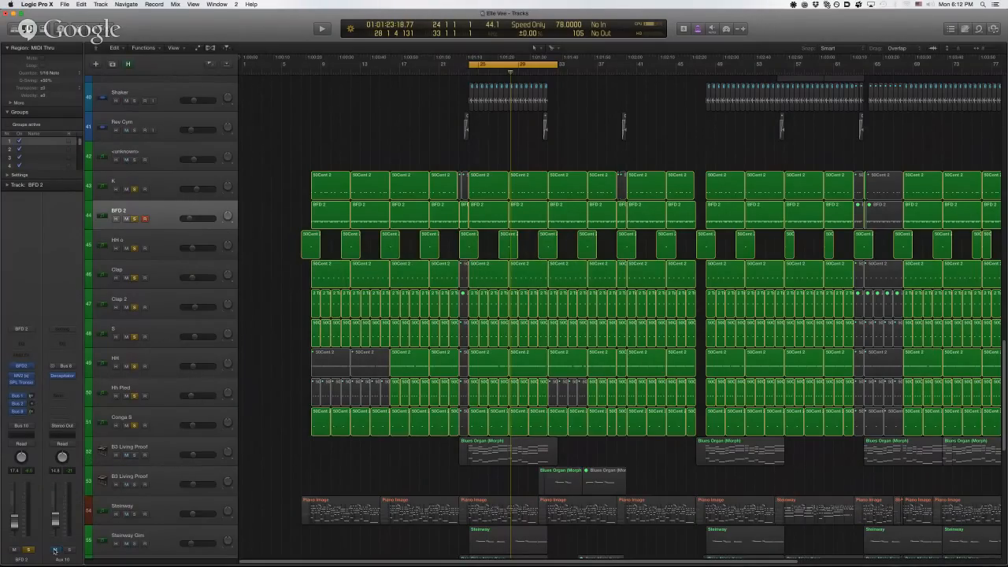
key("space")
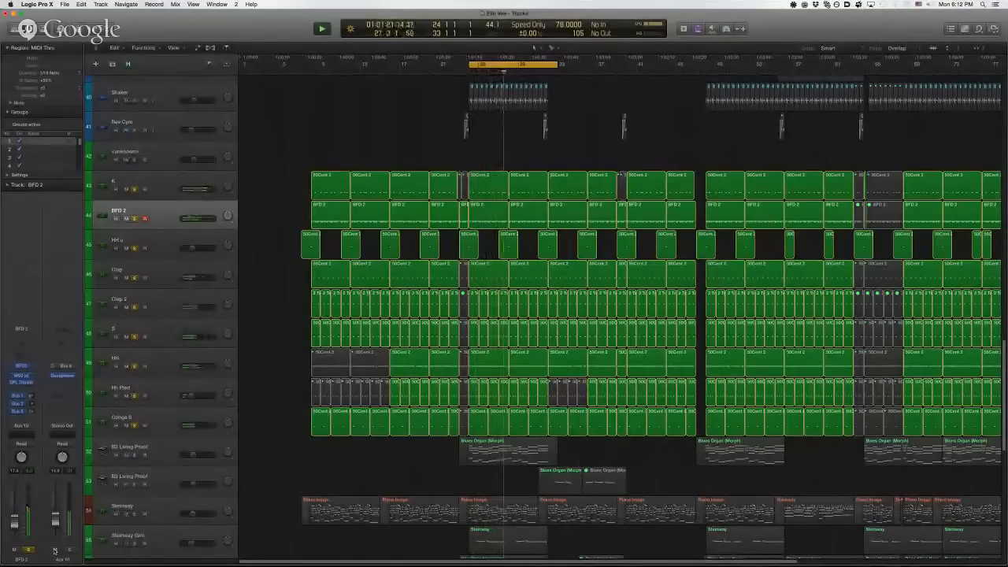
key("space")
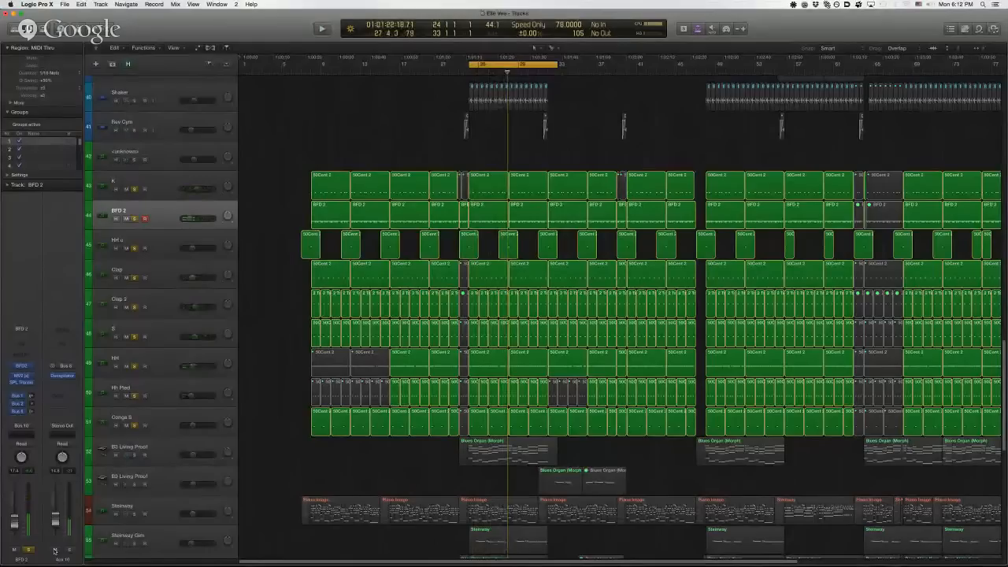
- Select and play the HH track, view its notes in the Piano Roll, close the editor and deselect the regions
left_click(178, 366)
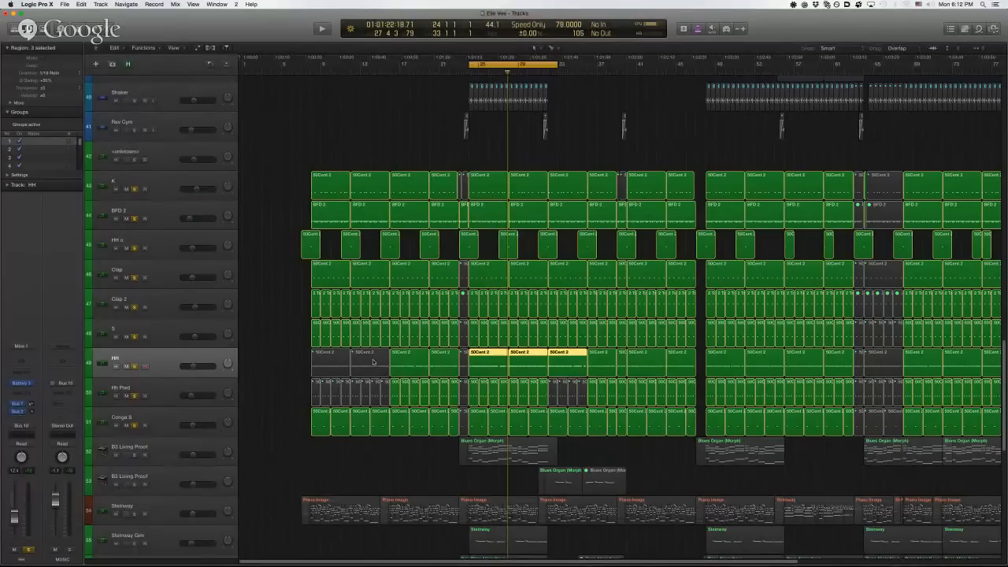
key("space")
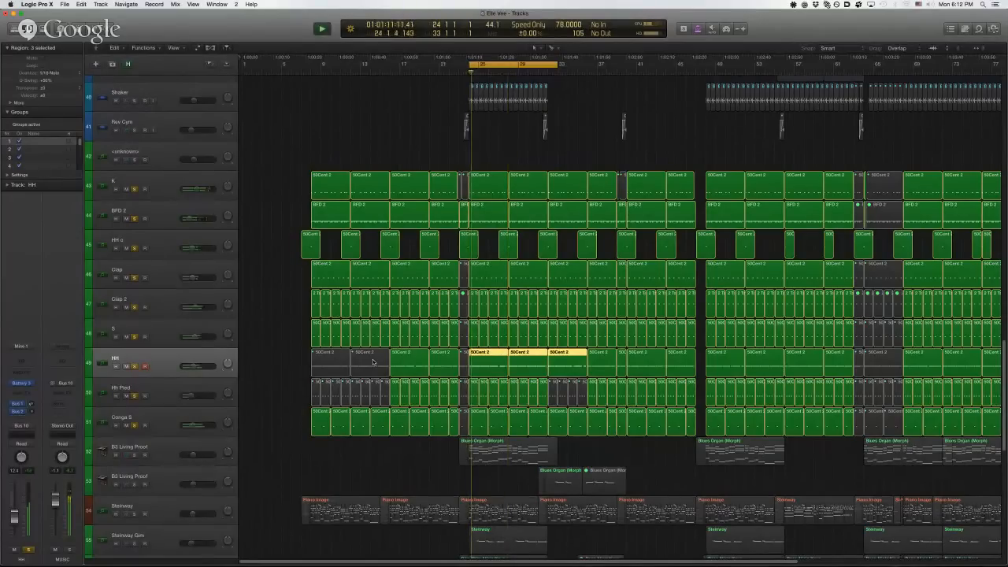
key("space")
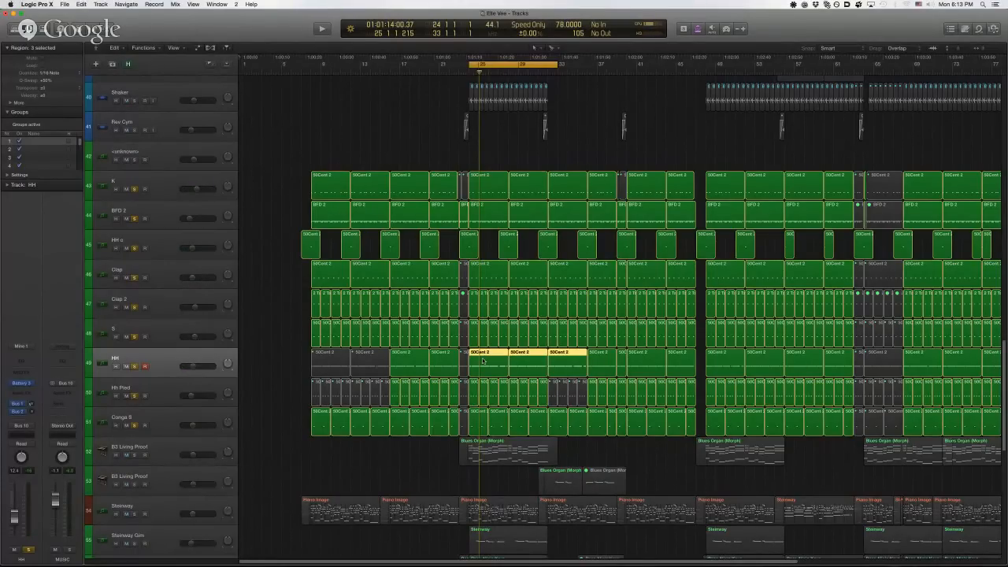
double_click(482, 361)
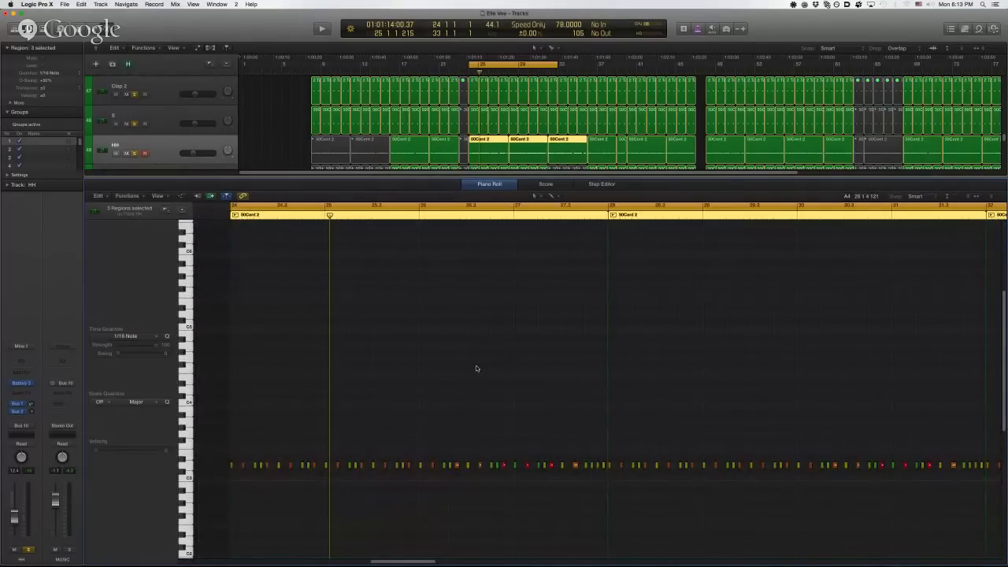
key("x")
left_click(275, 150)
key("x")
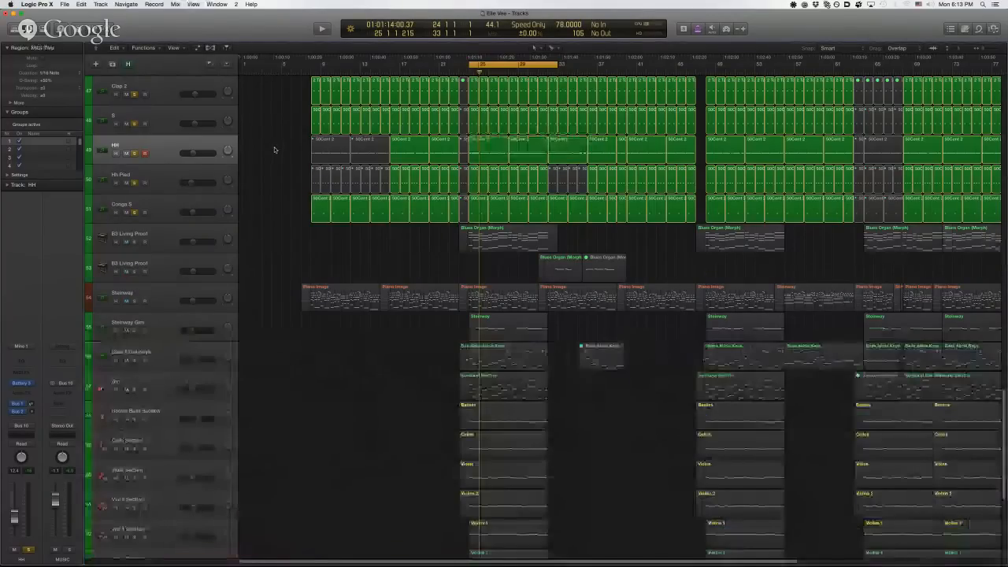
- Select BFD 2 during playback, show the Aux 10 channel of its Bus 8 send, and deselect its regions
scroll(267, 166, "up", 5)
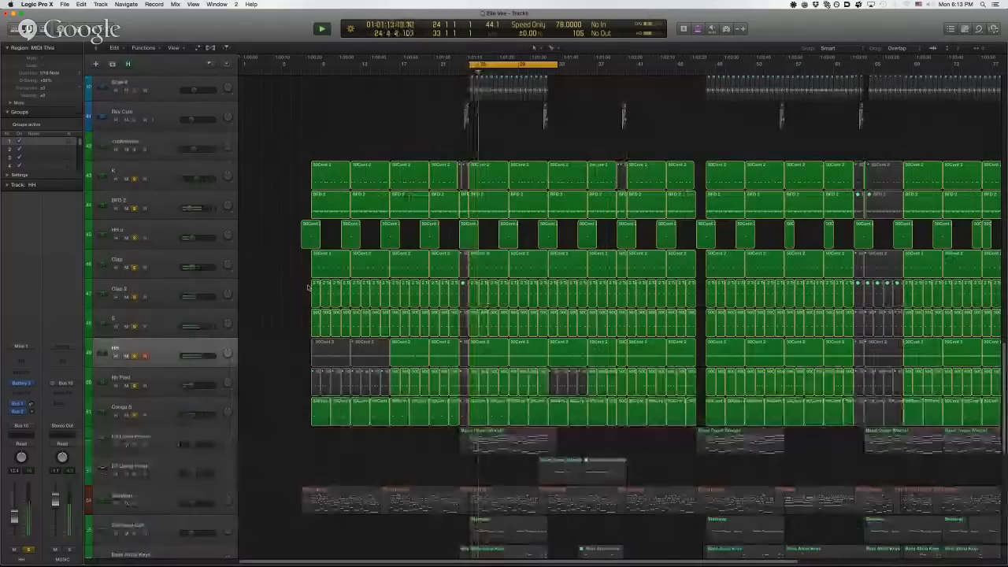
left_click(166, 205)
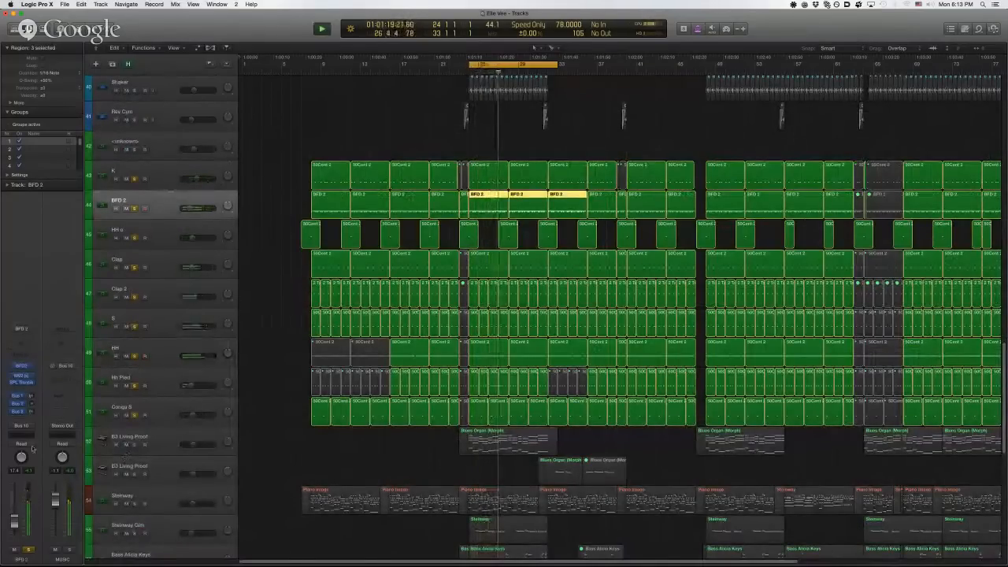
left_click(19, 411)
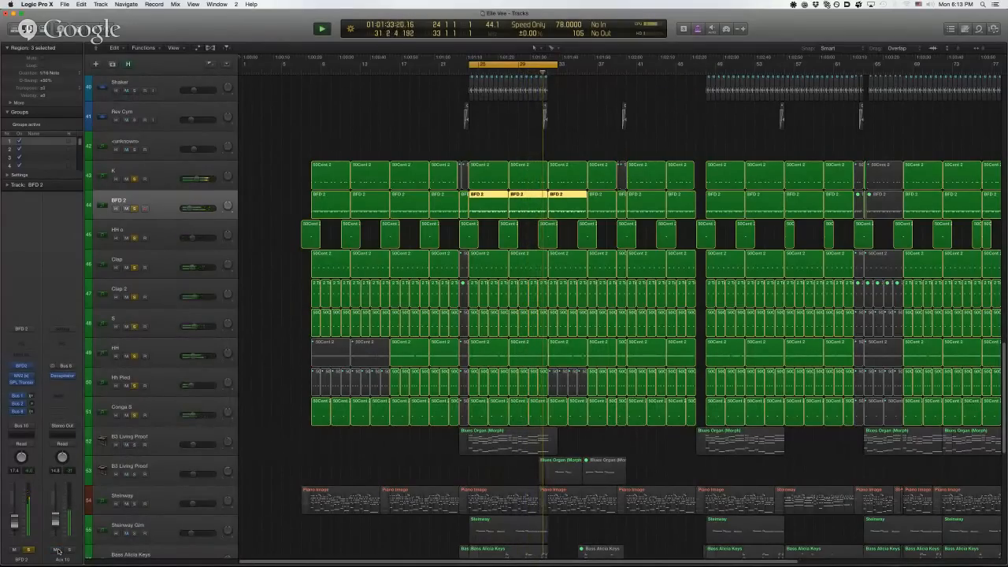
left_click(291, 340)
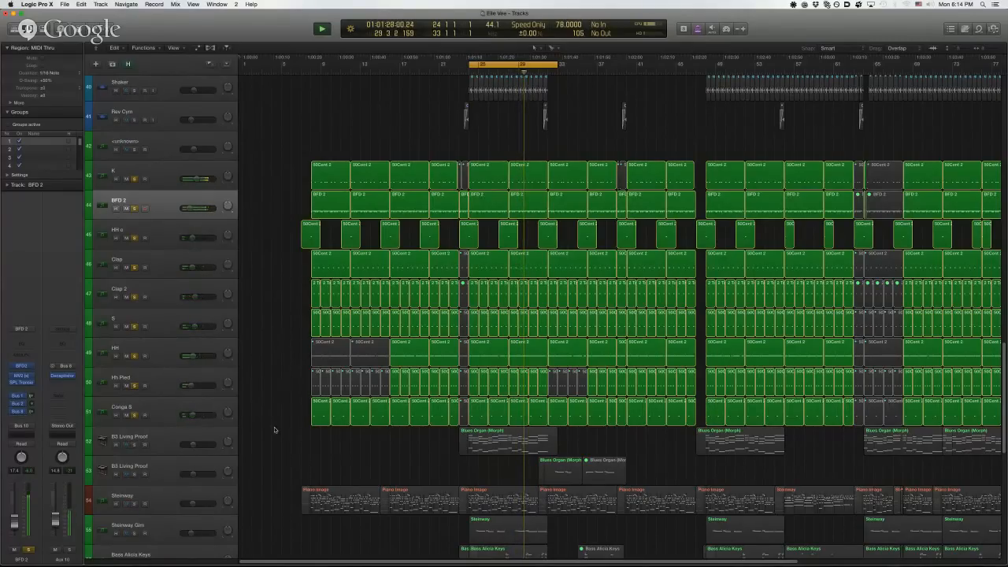
- Solo and select the Shaker track, unsolo the drum tracks from K to Conga S, and deselect the regions
scroll(274, 429, "down", 2)
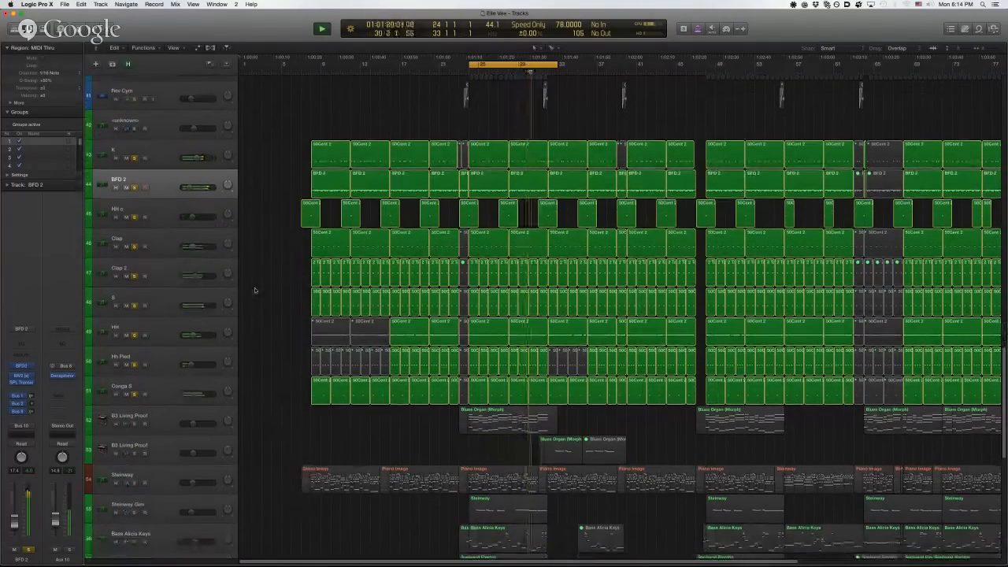
scroll(254, 290, "up", 4)
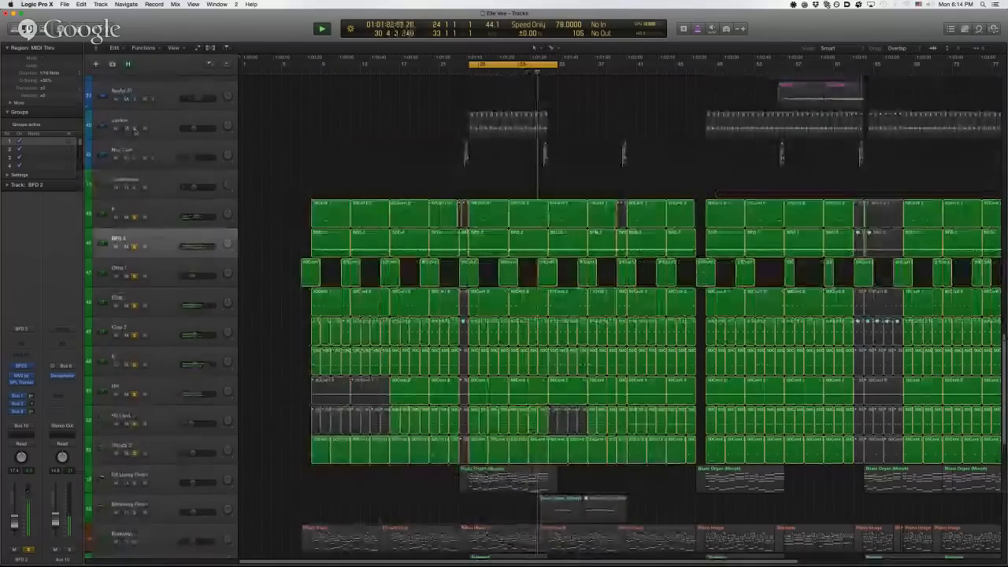
left_click(162, 127)
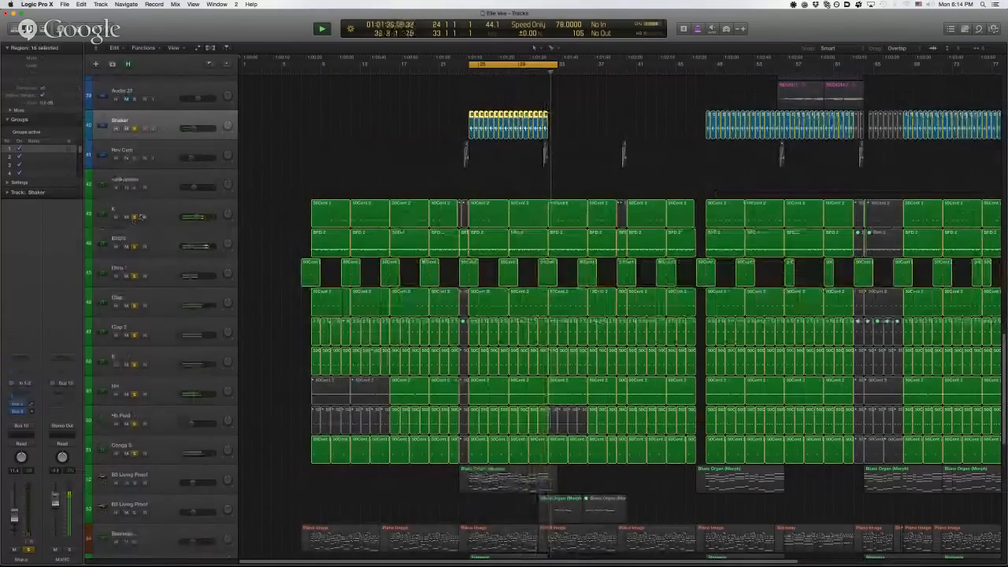
left_click_drag(134, 216, 134, 454)
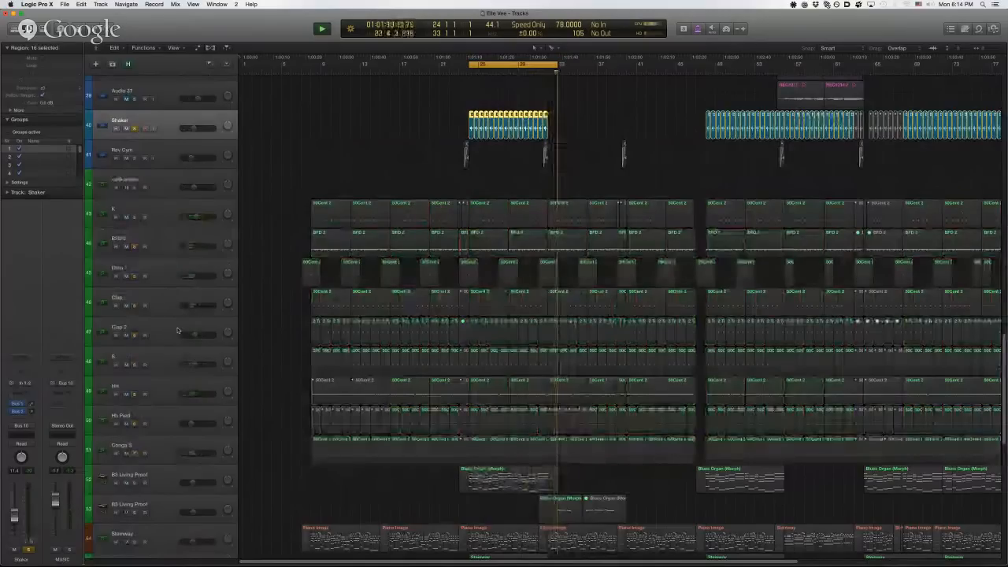
left_click(358, 111)
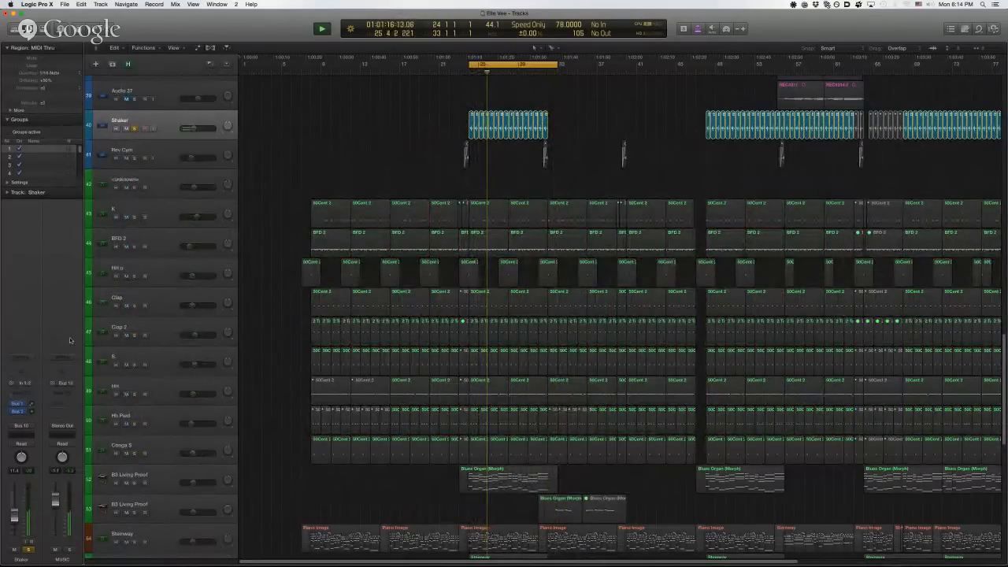
- Insert the VPS Multiband Sidechain plug-in on the Shaker track and place its window over the middle of the arrangement
left_click(28, 395)
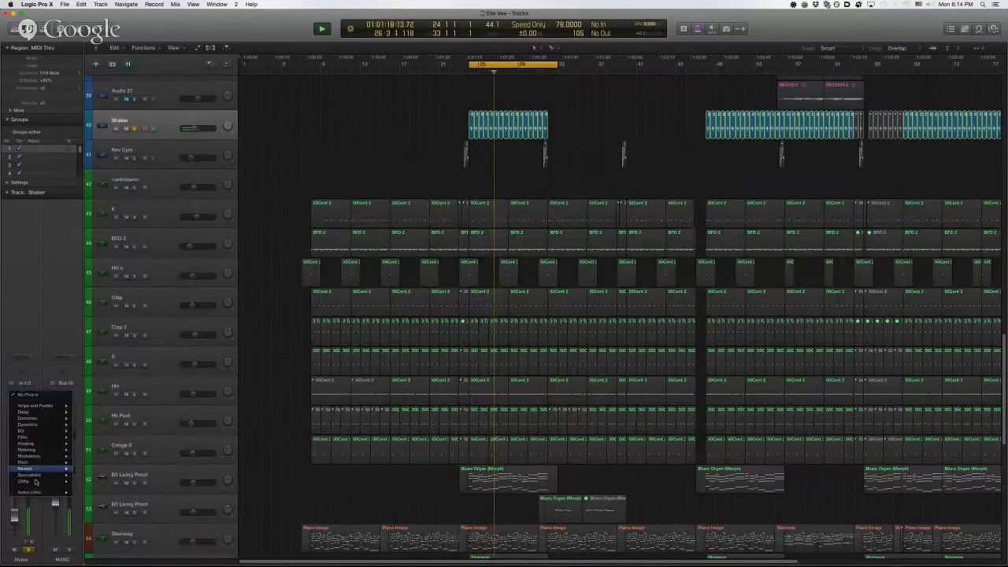
mouse_move(29, 491)
mouse_move(127, 435)
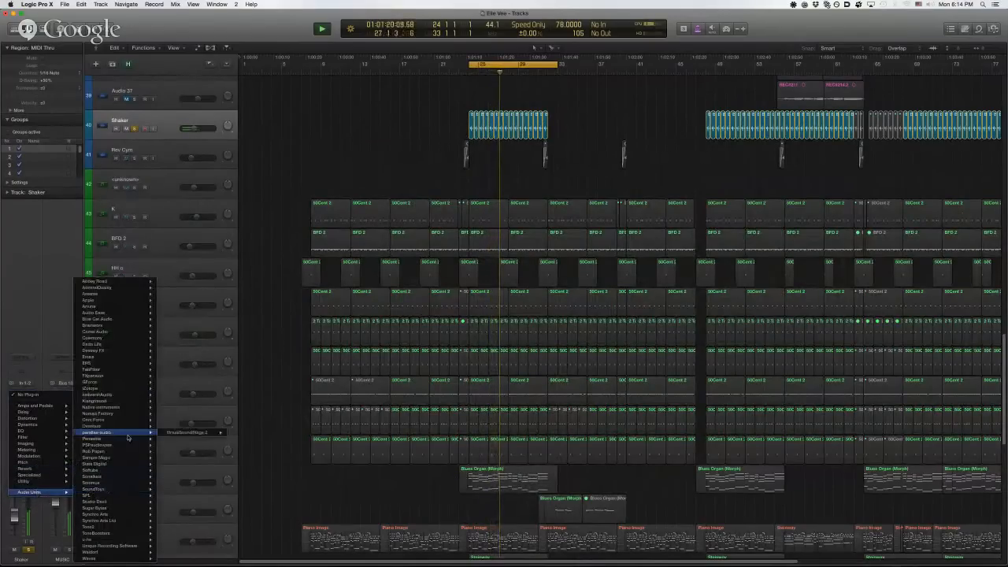
mouse_move(118, 394)
mouse_move(191, 396)
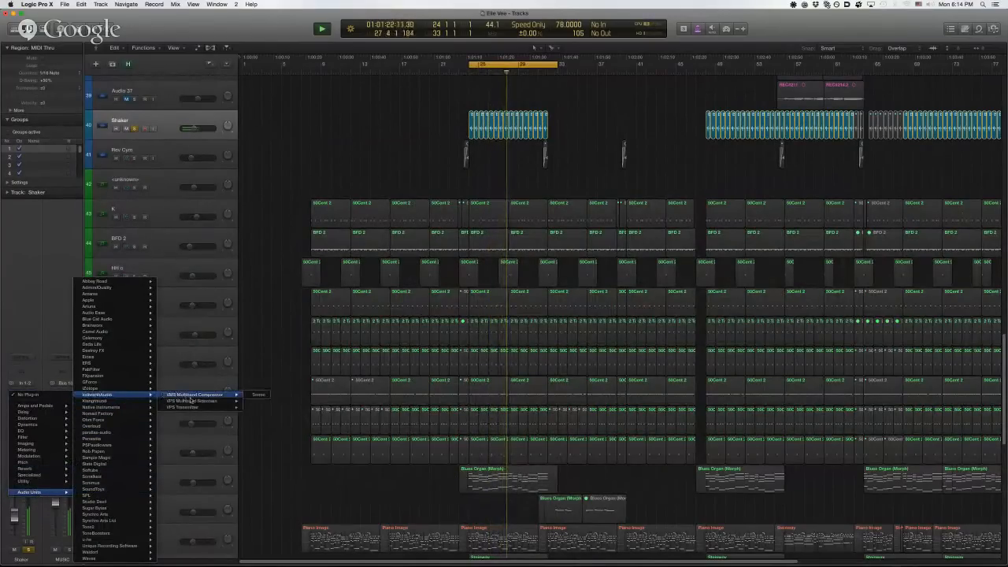
left_click(255, 396)
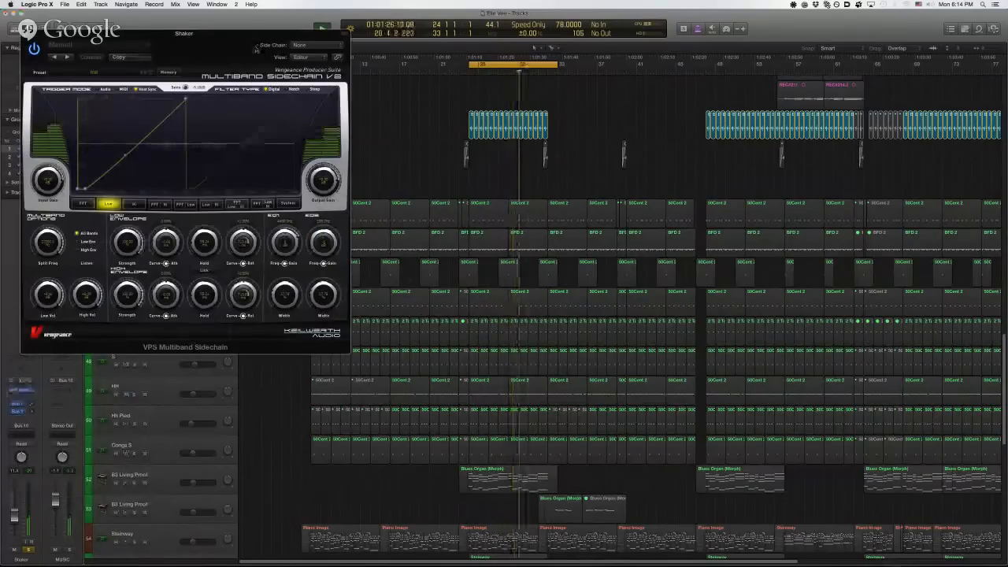
left_click_drag(250, 39, 534, 150)
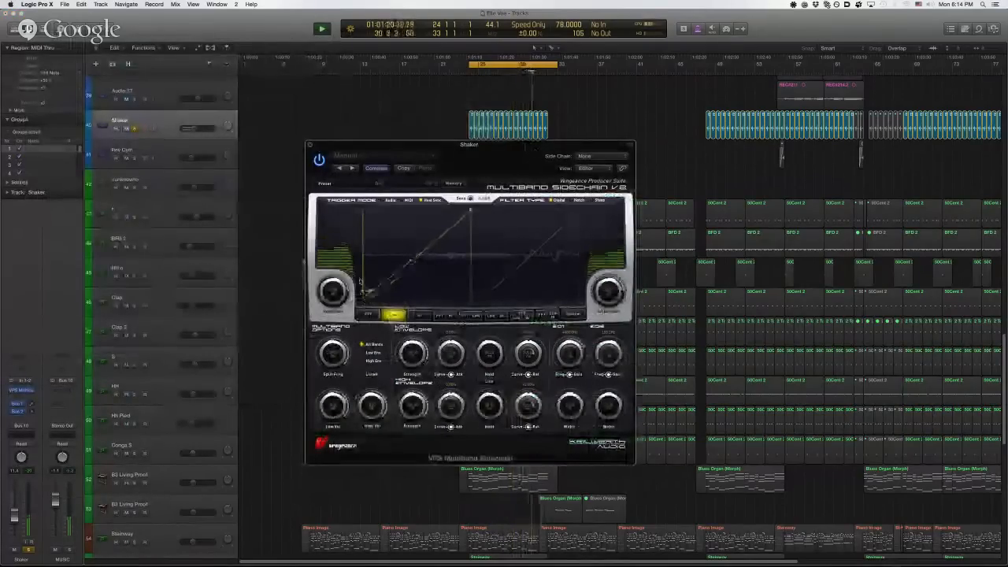
- Raise the starting point of the sidechain's Hi band envelope to about a third of its height and close the plug-in
left_click(419, 315)
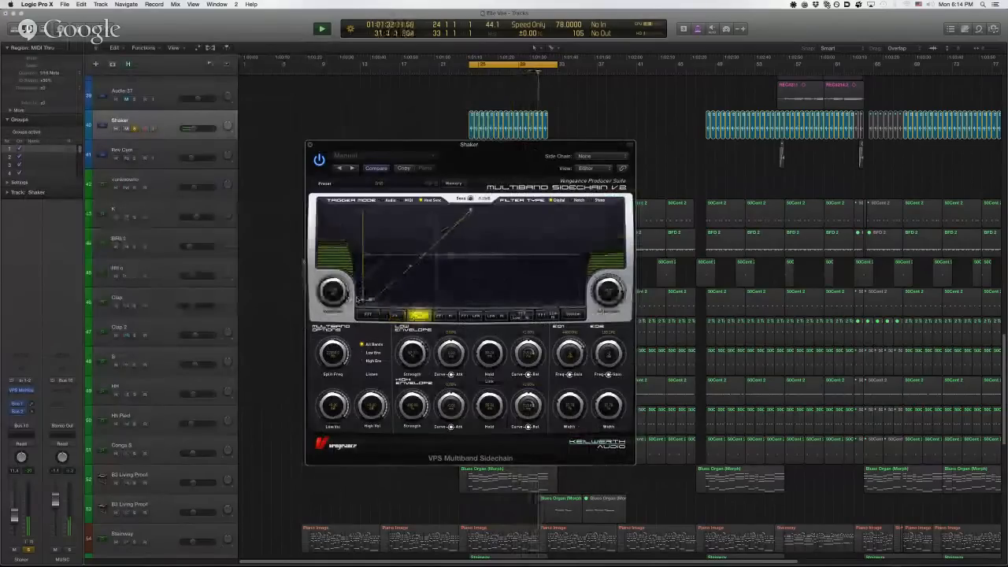
left_click_drag(365, 300, 364, 270)
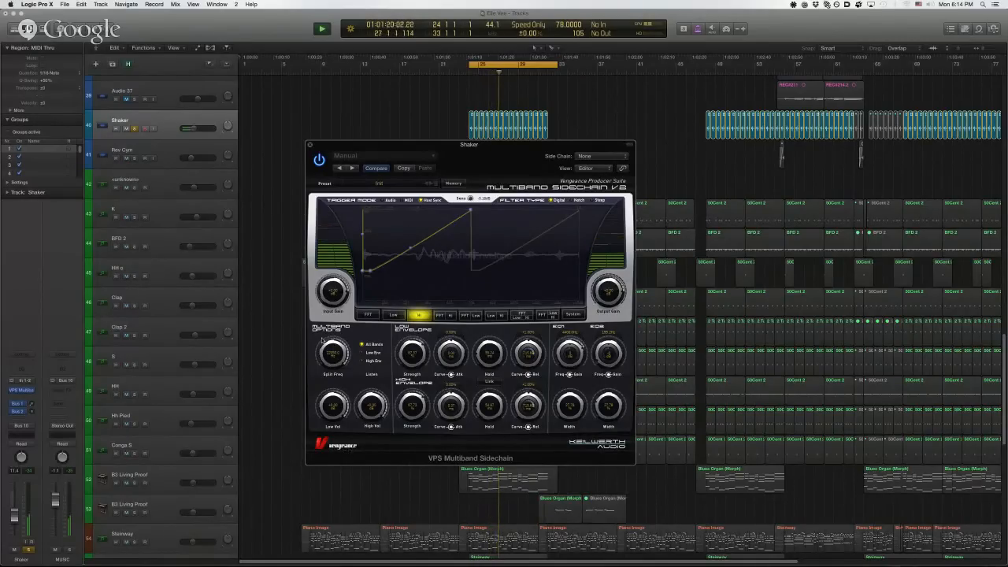
left_click(310, 147)
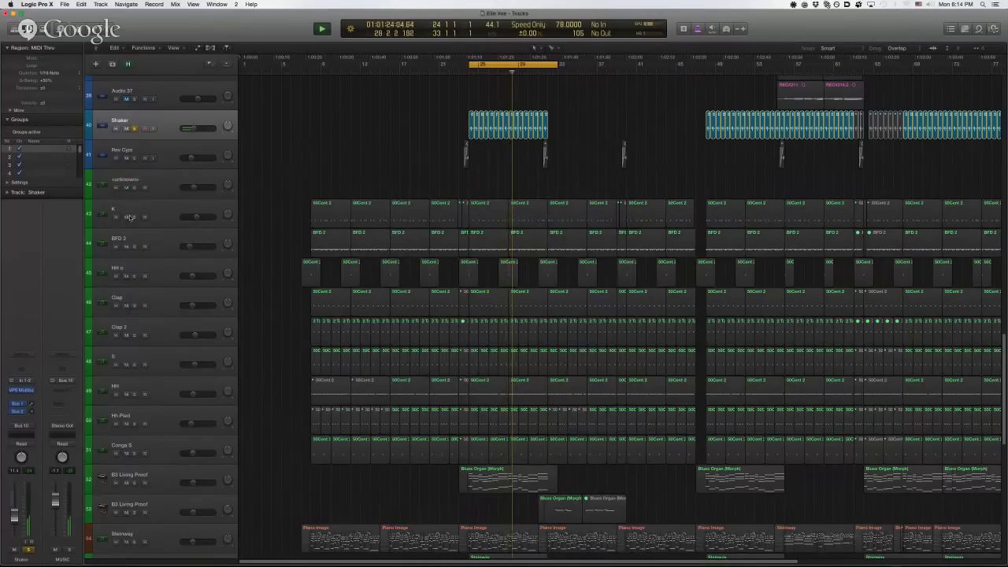
- Solo the drum tracks from K to Conga S and play them together with the Shaker
left_click_drag(133, 218, 134, 453)
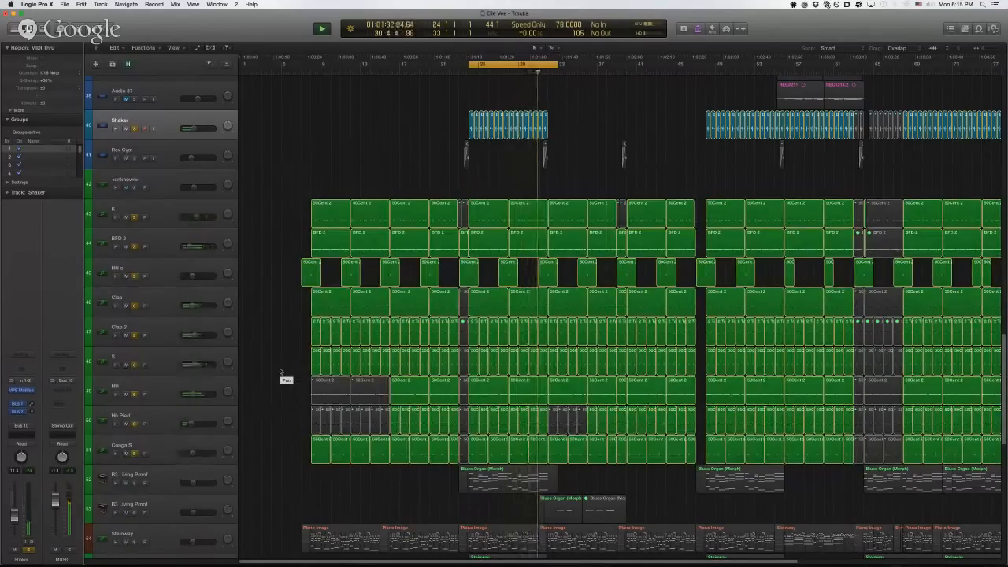
key("space")
key("super+Tab")
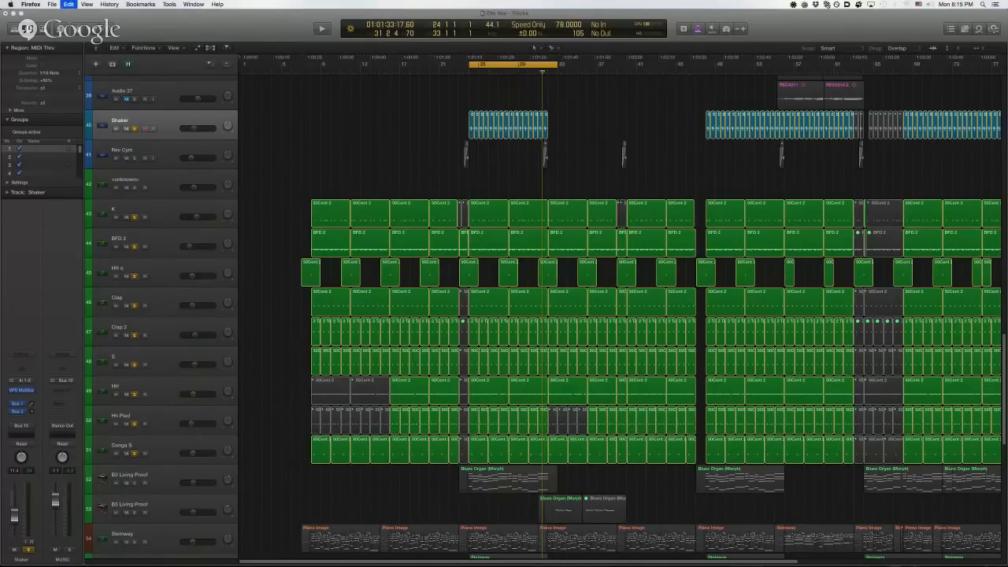
mouse_move(715, 558)
left_click(389, 132)
key("space")
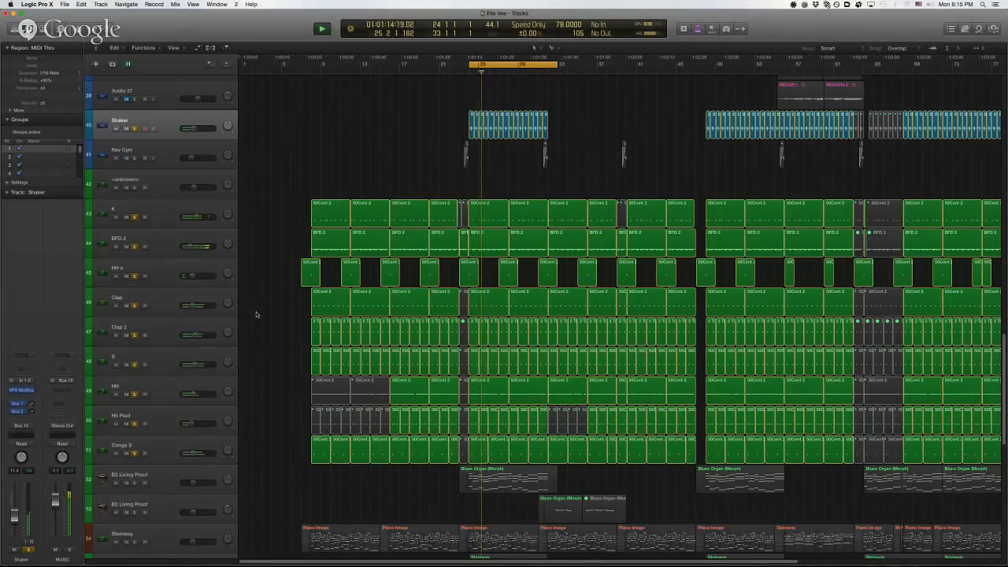
- Solo the Bass Alicia Keys track as well and select it during playback
scroll(256, 314, "down", 3)
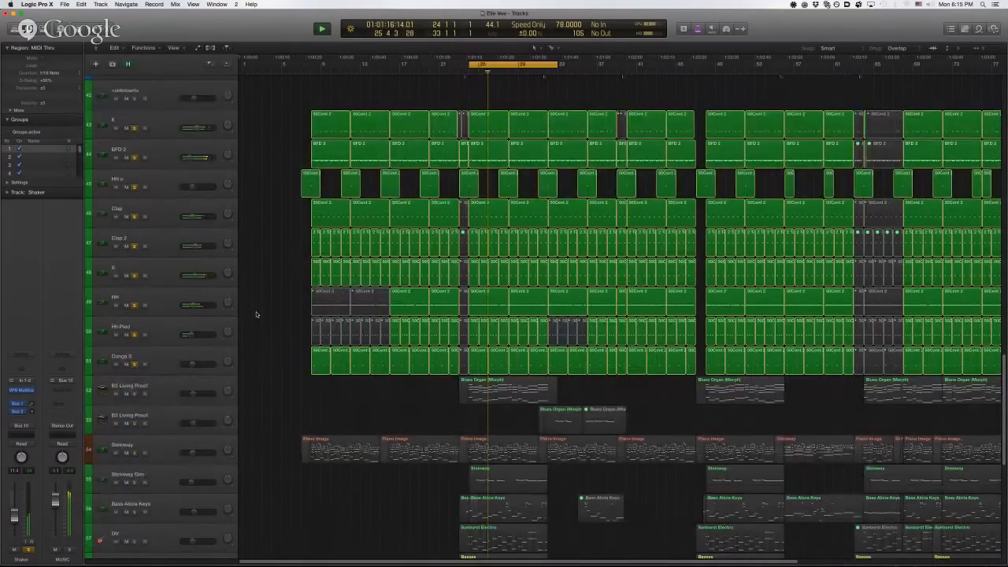
scroll(194, 431, "down", 3)
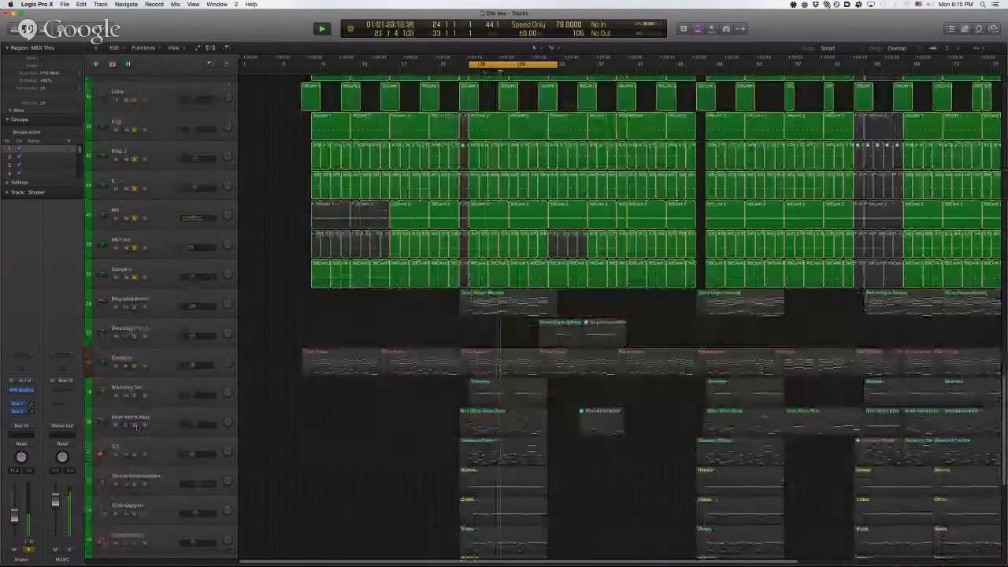
left_click(135, 425)
left_click(162, 416)
scroll(165, 415, "up", 1)
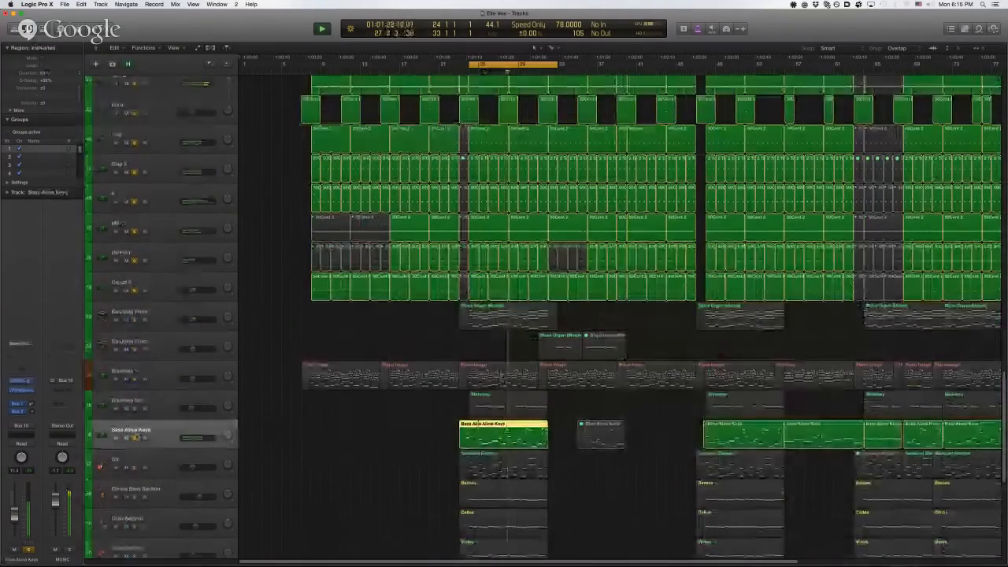
- Stop playback and unsolo the Shaker and all drum tracks from Conga S up to K, leaving Bass Alicia Keys soloed
left_click_drag(135, 291, 146, 118)
scroll(145, 119, "up", 6)
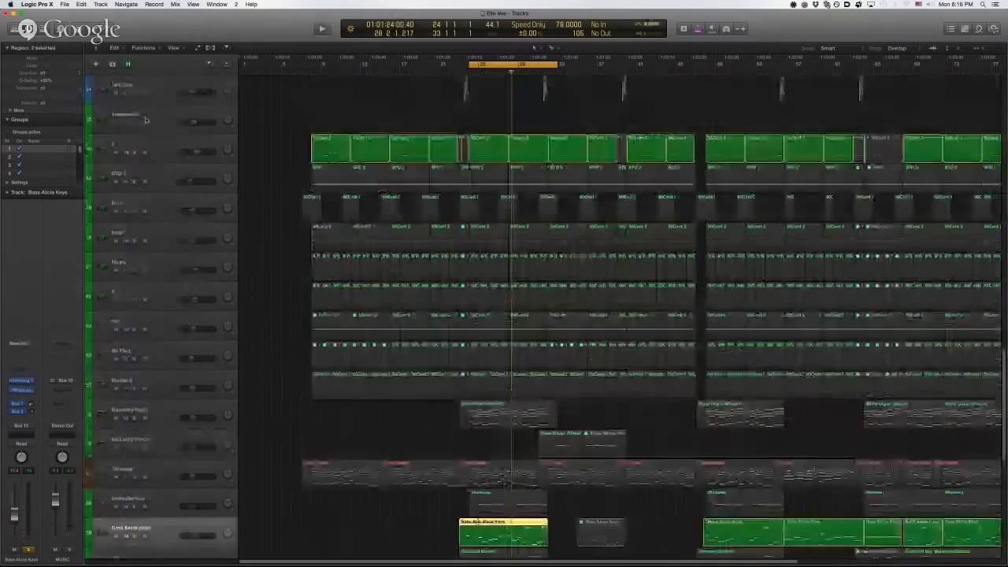
scroll(159, 172, "up", 8)
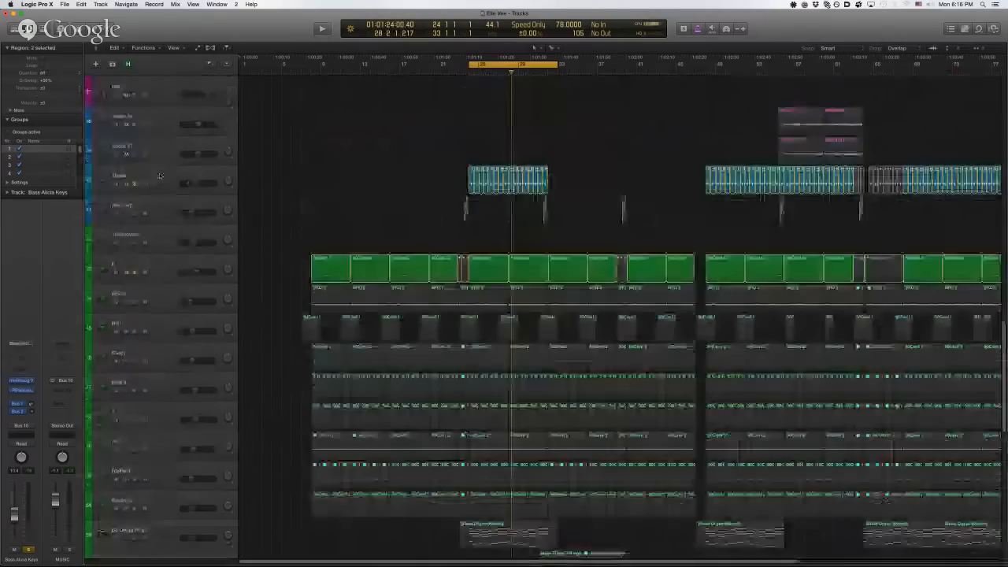
scroll(296, 285, "down", 15)
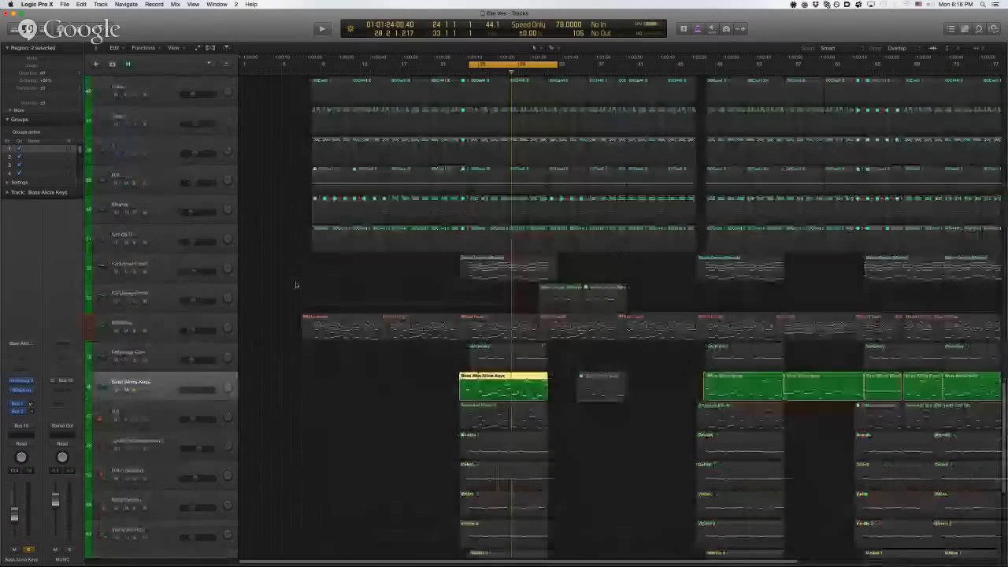
scroll(140, 194, "up", 10)
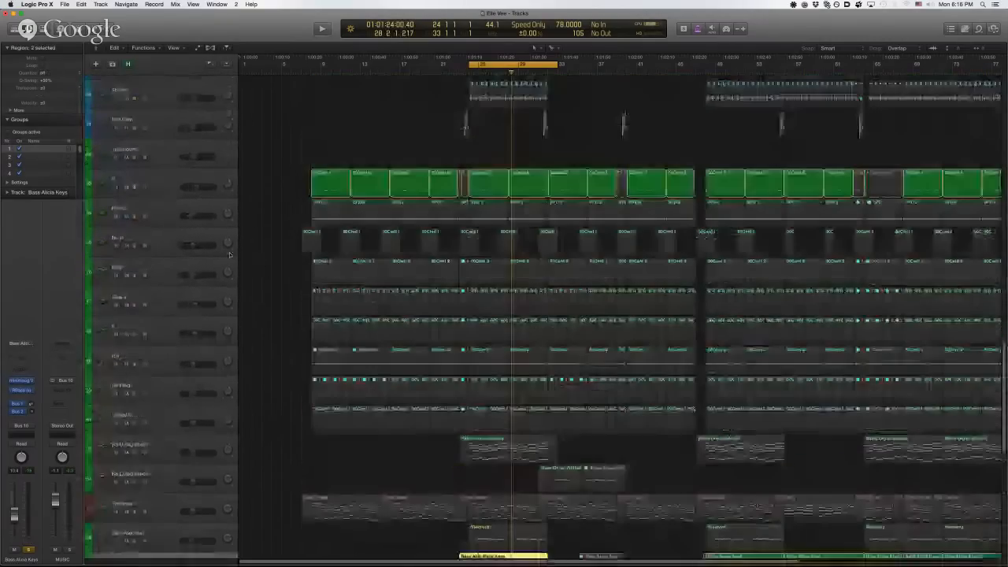
left_click(135, 187)
scroll(268, 321, "down", 14)
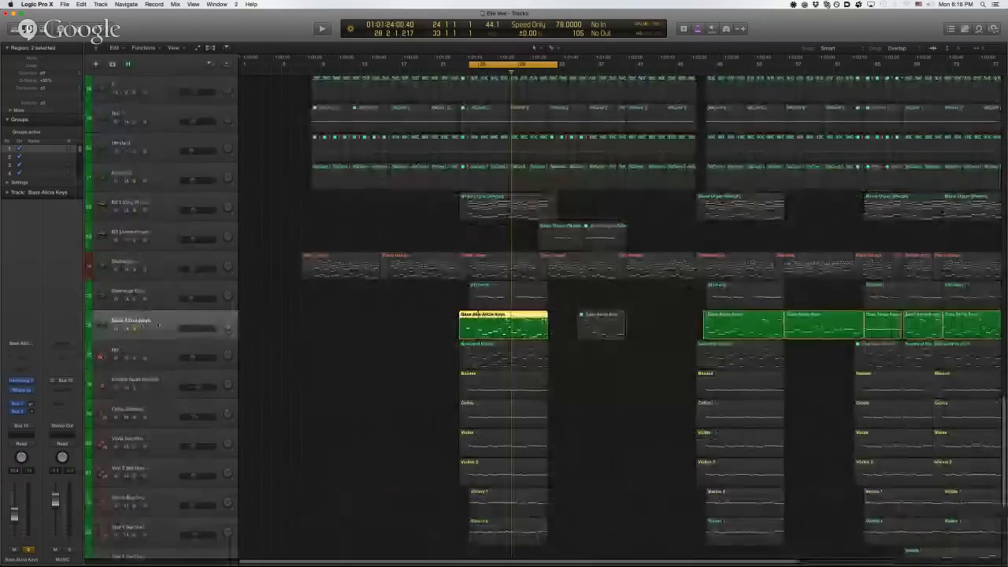
- Play Bass Alicia Keys alone, view its RBass plug-in settings and close the plug-in
key("space")
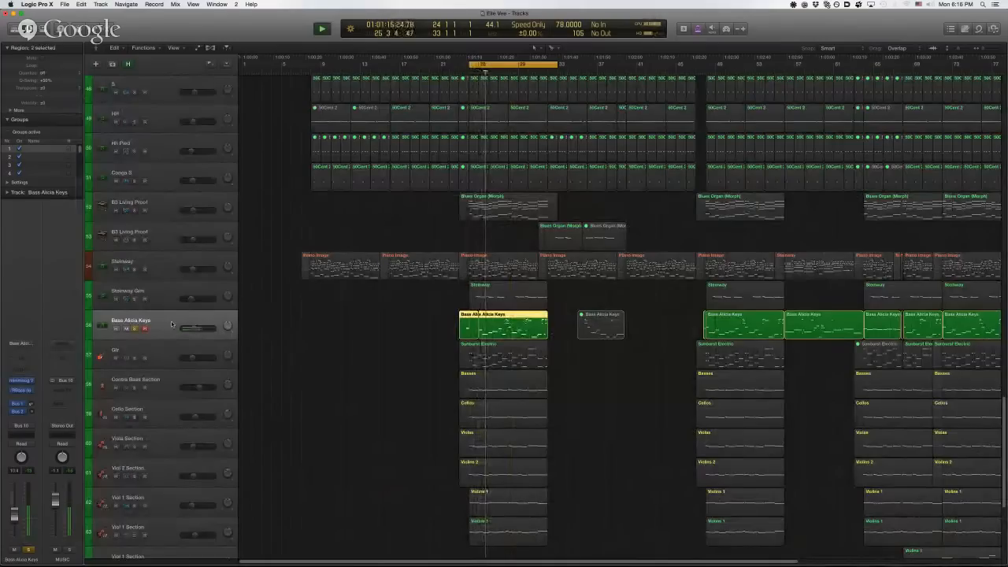
left_click(26, 391)
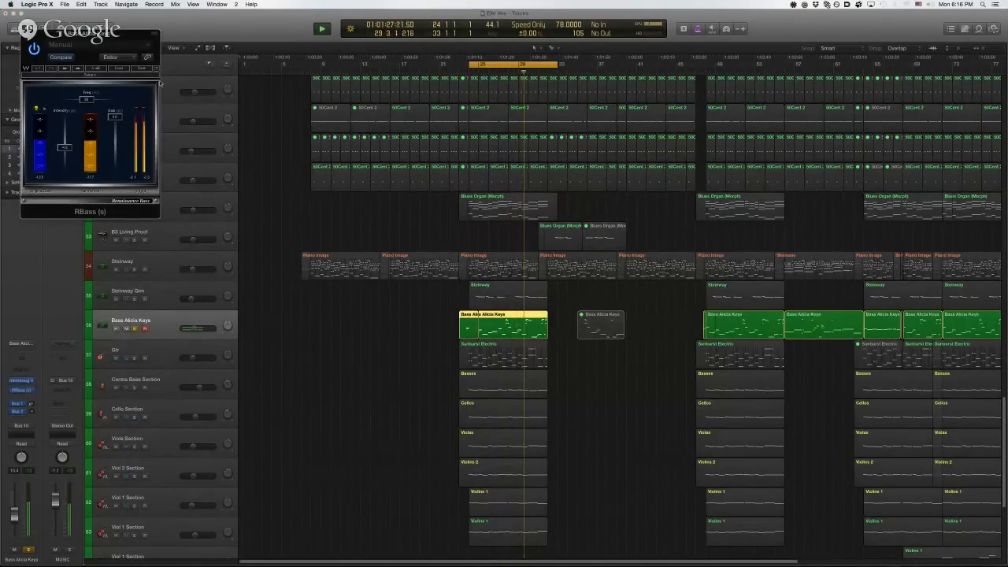
left_click(25, 34)
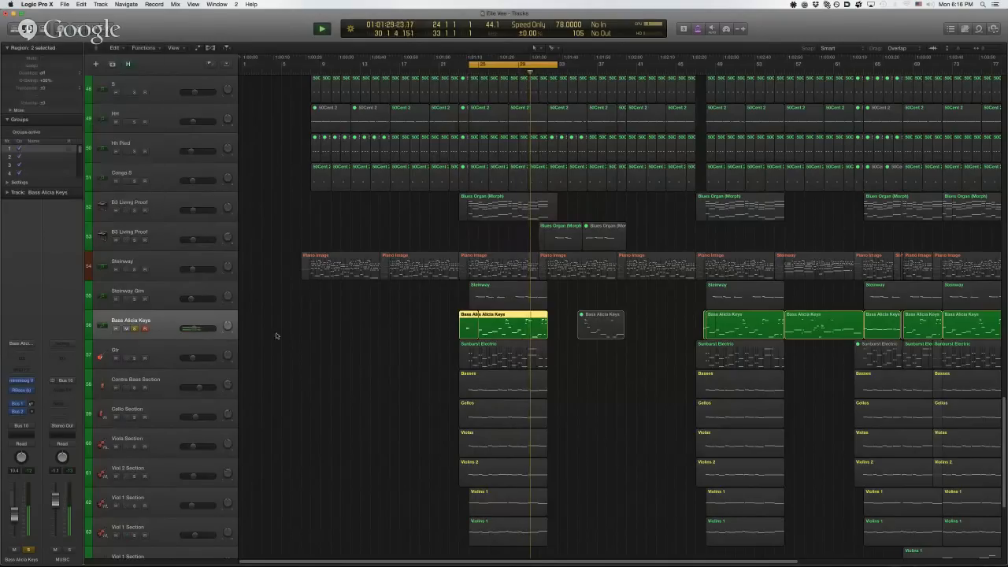
left_click(281, 345)
- Set the cycle range to bars 23 to 32, solo the upper B3 Living Proof track, and play it with the bass
key("super+Right")
key("super+Down")
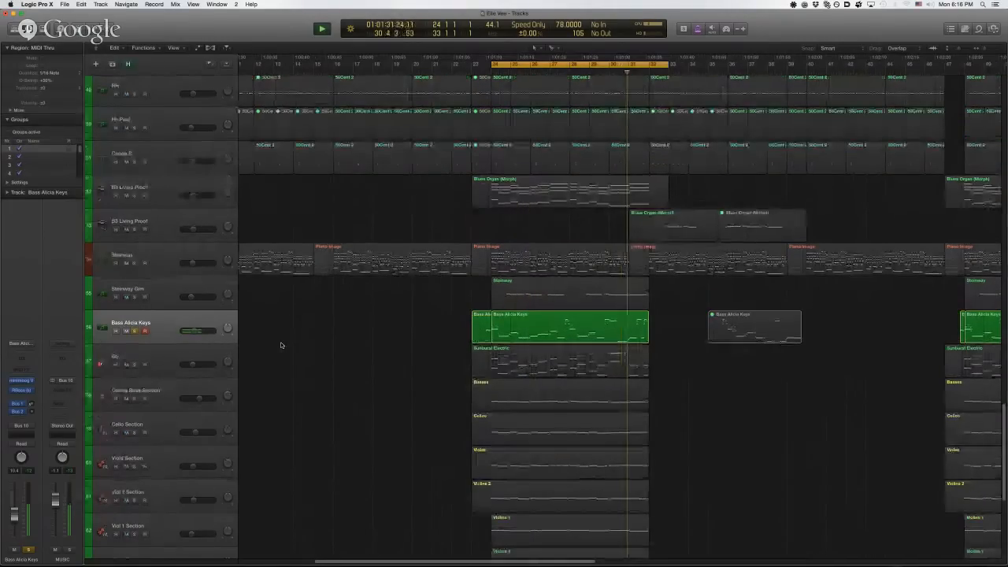
left_click_drag(472, 65, 648, 65)
left_click(134, 195)
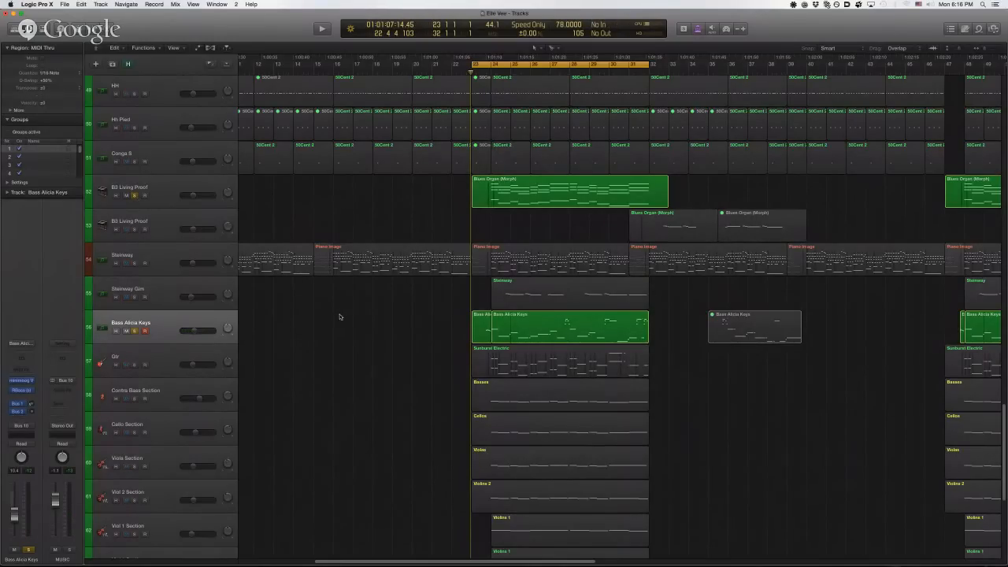
key("space")
- Swap the solo from B3 Living Proof to the Steinway track and play it with the bass
scroll(344, 318, "up", 1)
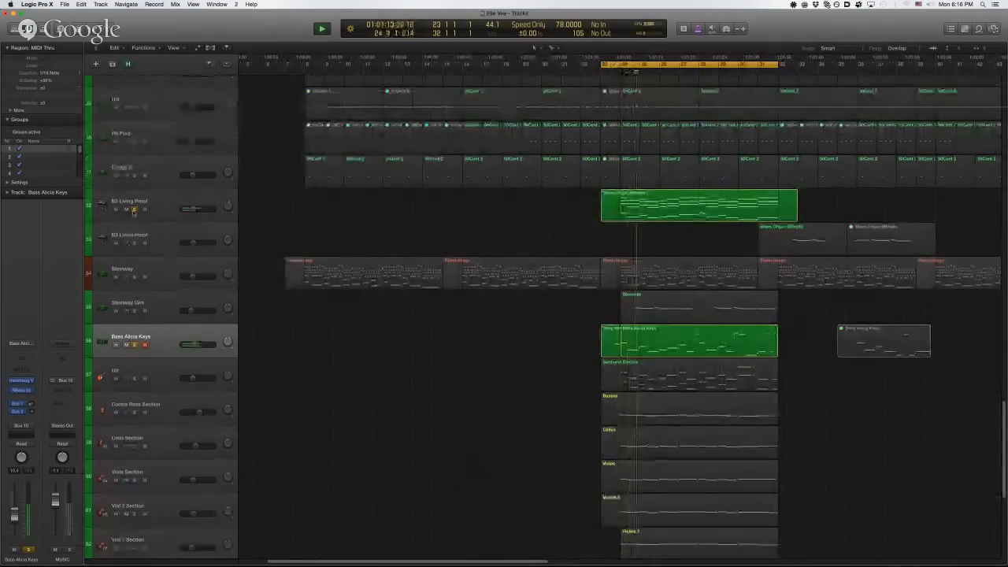
key("space")
left_click(134, 276)
key("space")
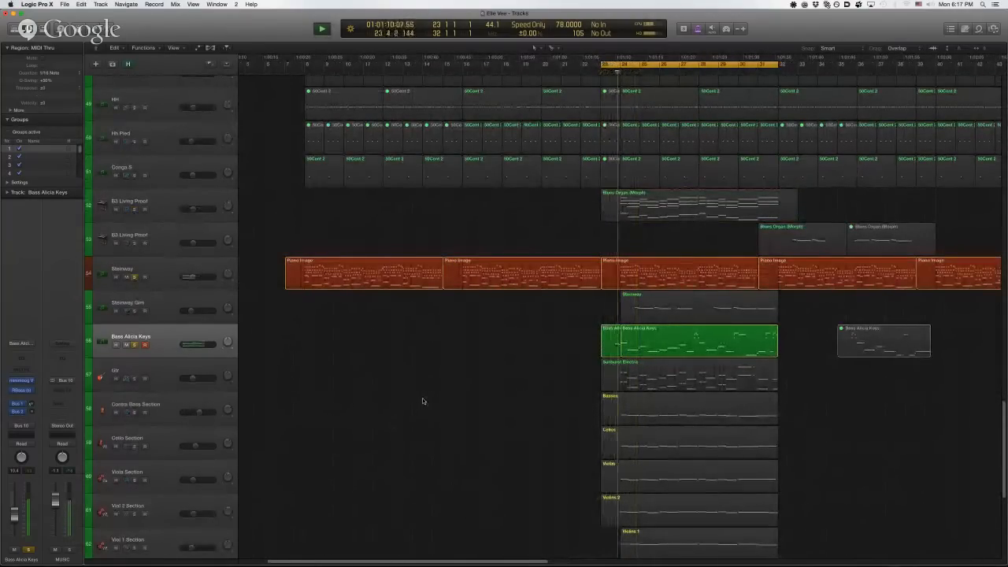
- View the minimoog V instrument on Bass Alicia Keys during playback and close its window
key("super+Left")
key("super+Left")
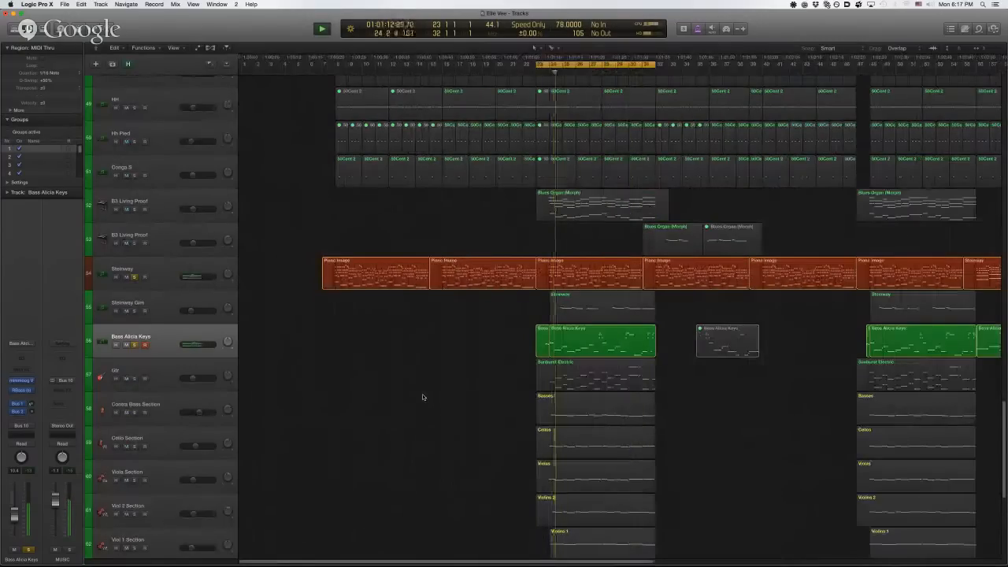
key("super+Up")
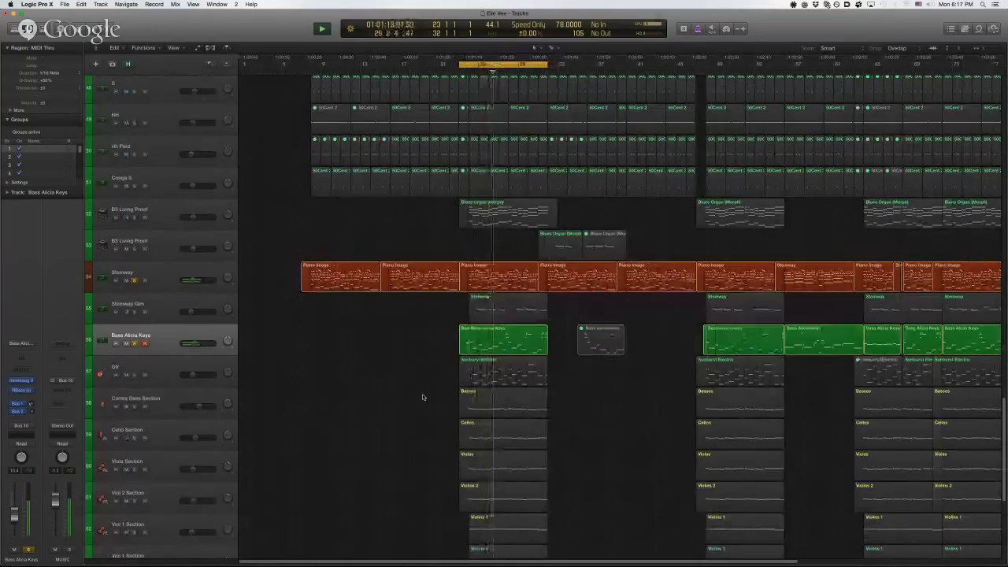
left_click(28, 380)
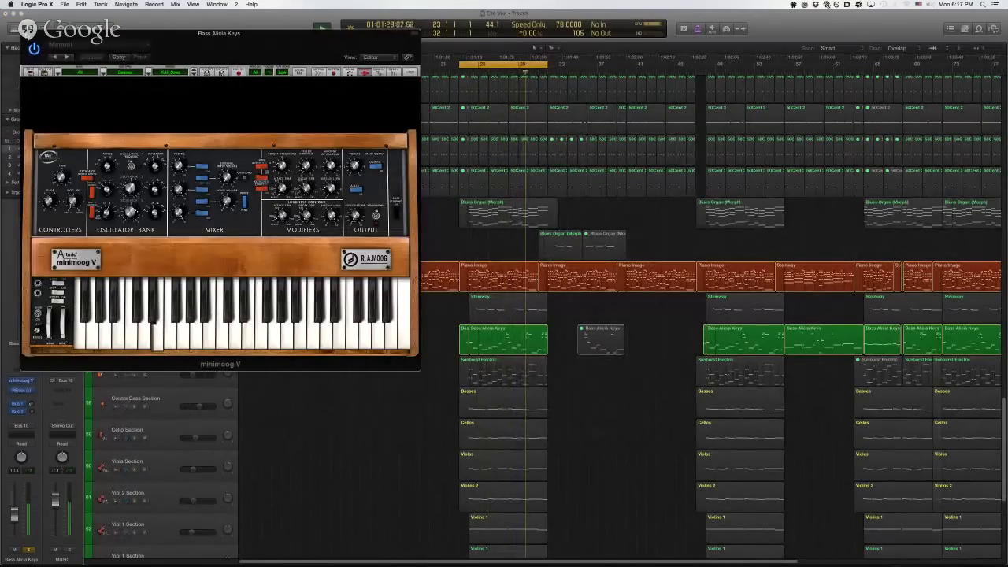
left_click(26, 34)
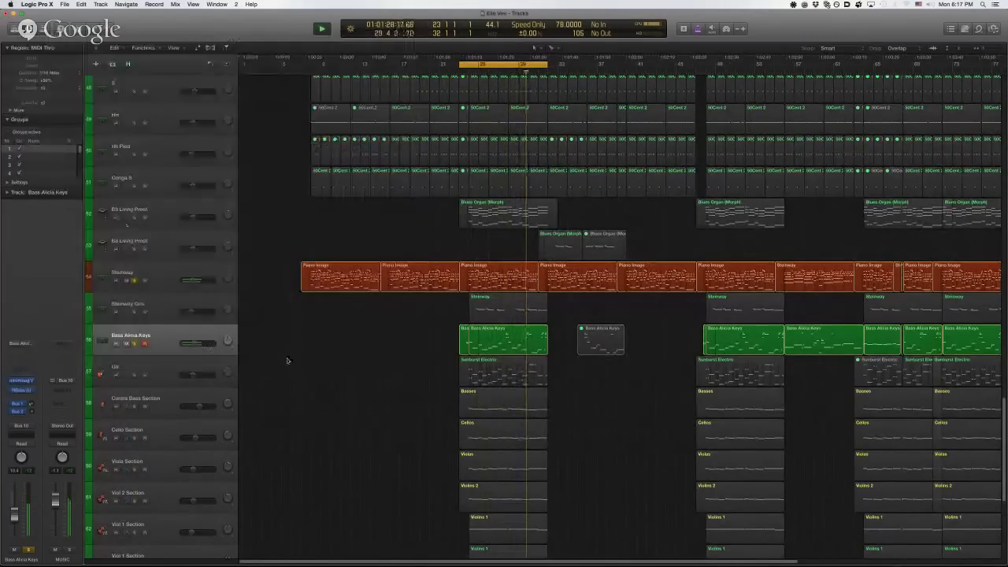
- Unsolo Bass Alicia Keys and play the Steinway track alone
left_click(133, 344)
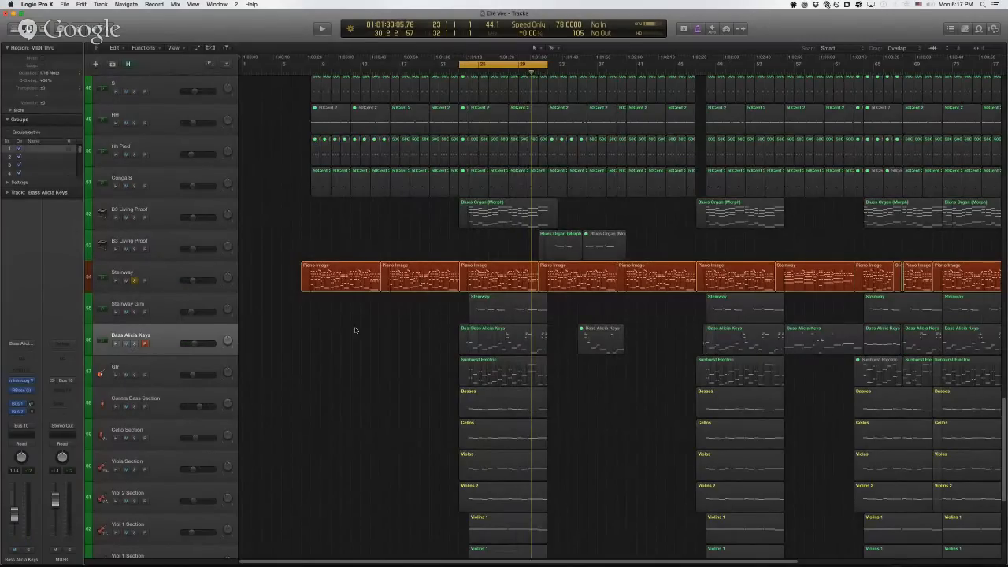
key("space")
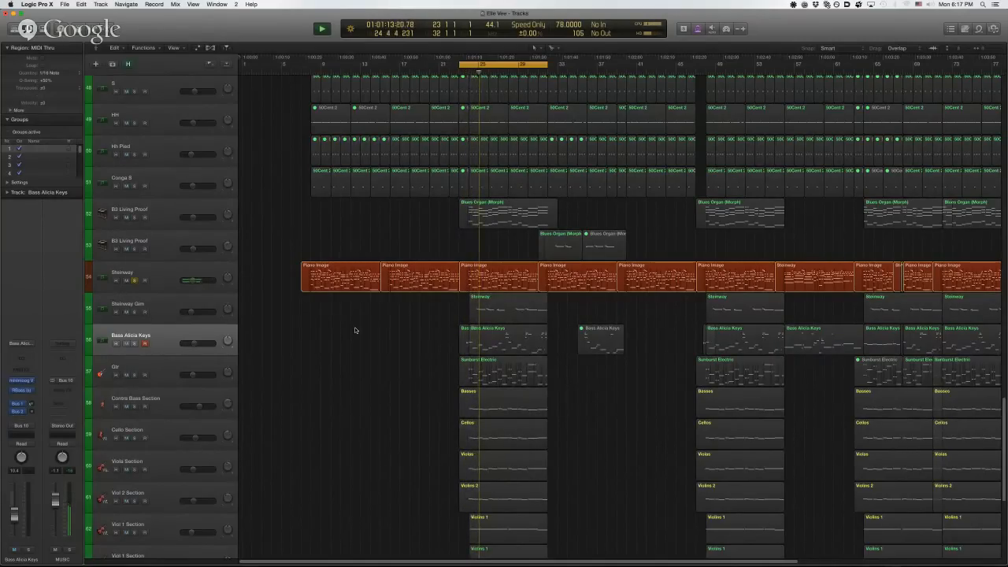
key("super+Right")
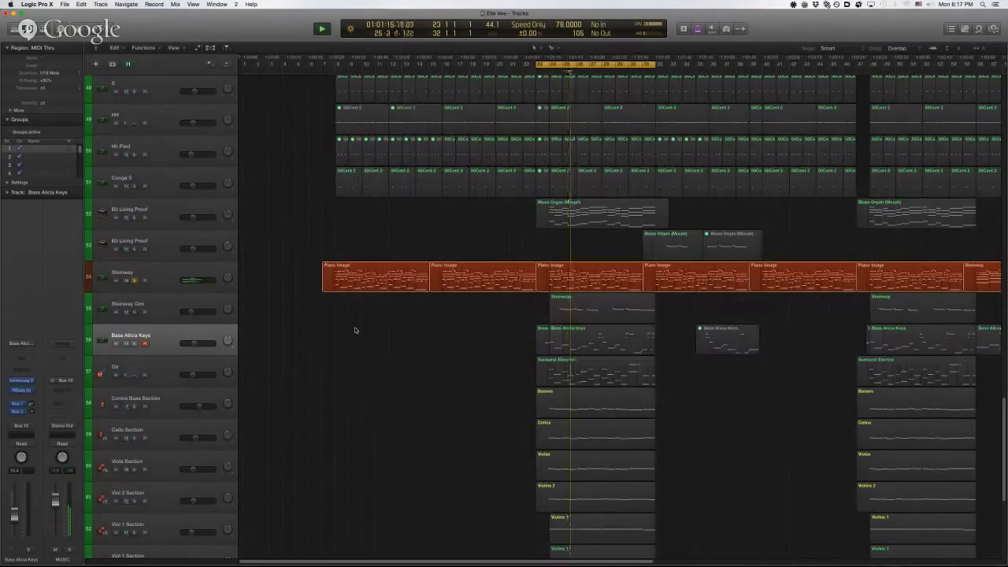
- Stop playback and add the second Steinway track, directly below the first, to the solo
key("space")
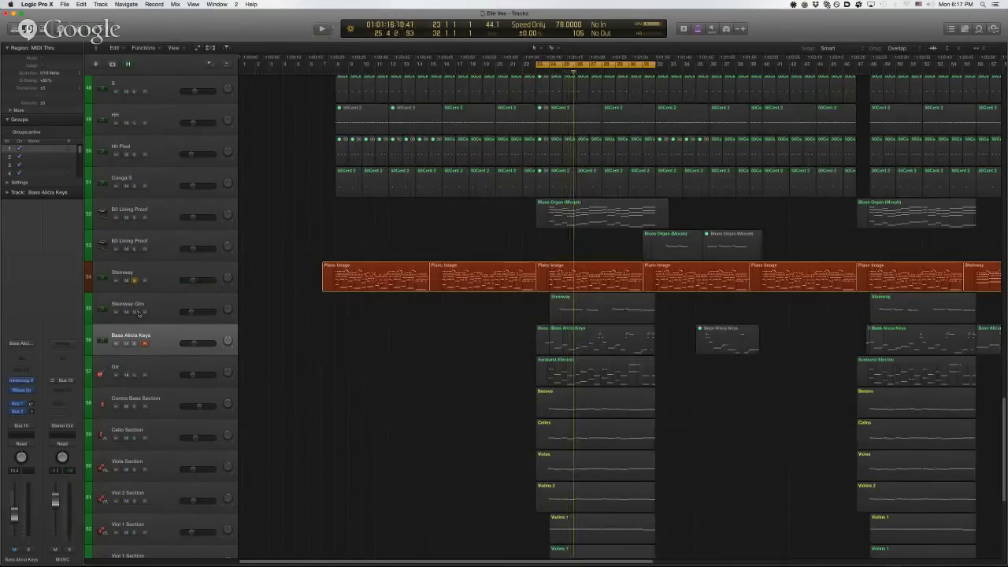
left_click(134, 311)
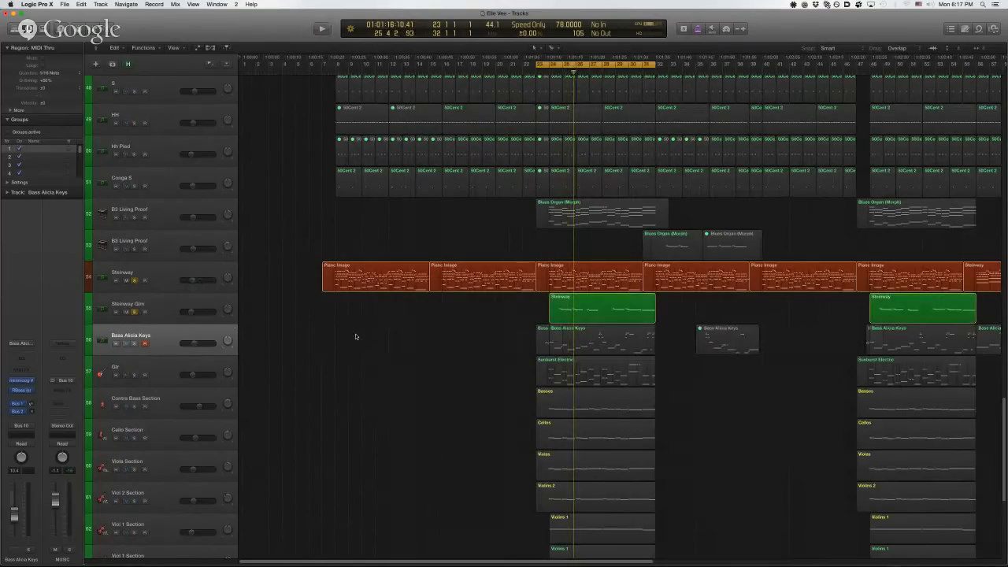
- Select the Steinway Gim track and play it together with the soloed Steinway track, then stop playback
key("super+Right")
key("super+Down")
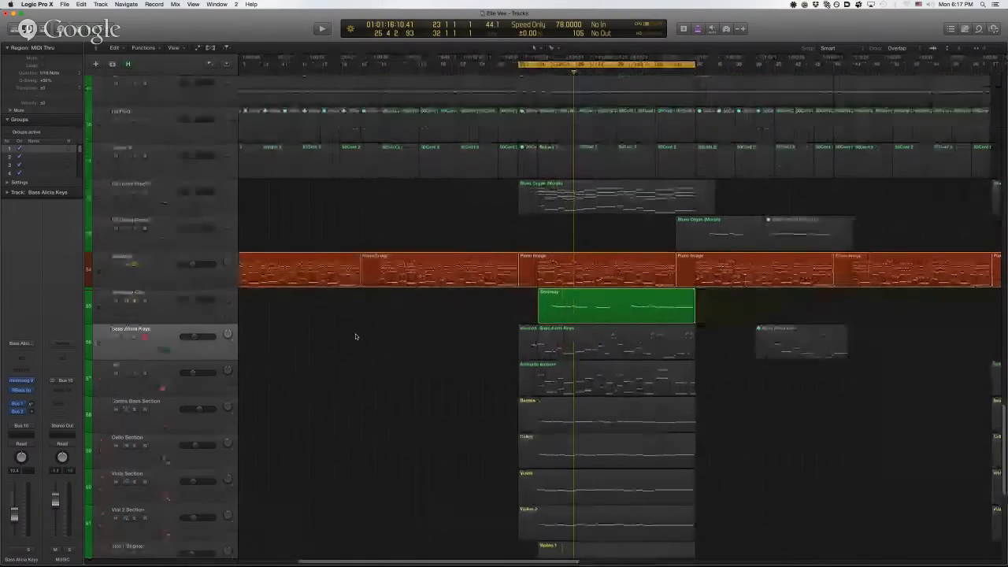
left_click(210, 312)
key("space")
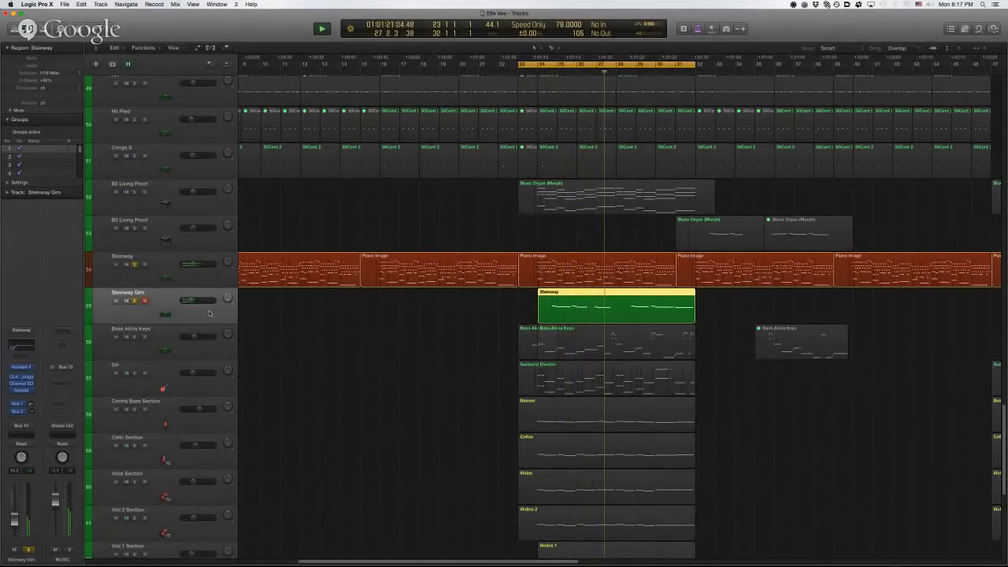
left_click(393, 376)
key("space")
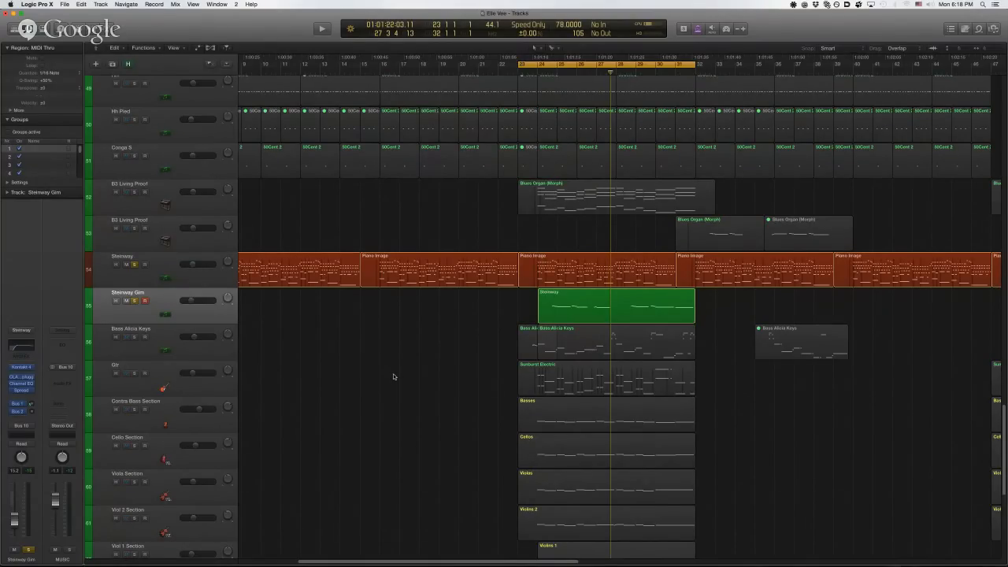
- Unsolo Steinway Gim, open the Kontakt 4 instrument on the Steinway track and move its window
left_click(134, 300)
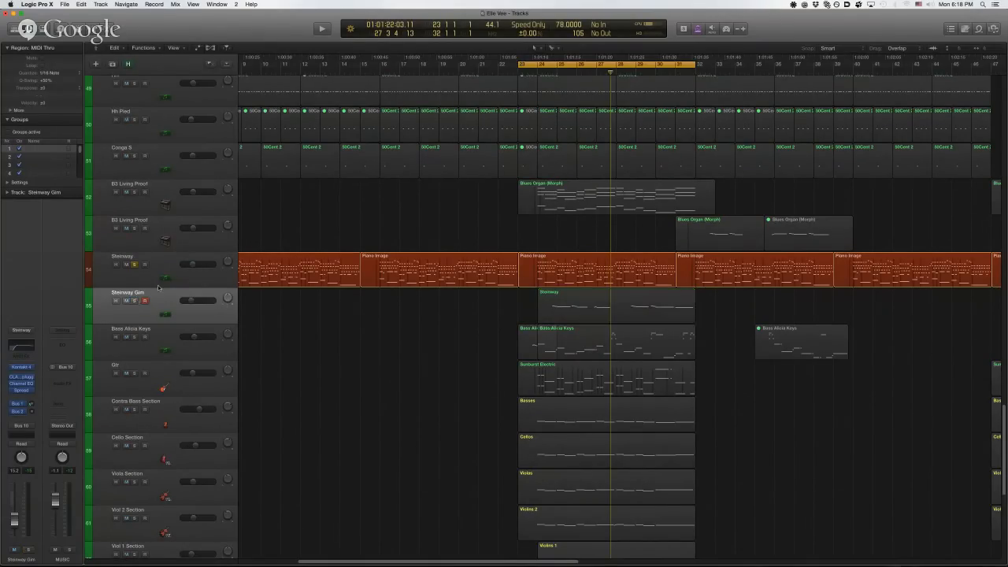
left_click(189, 281)
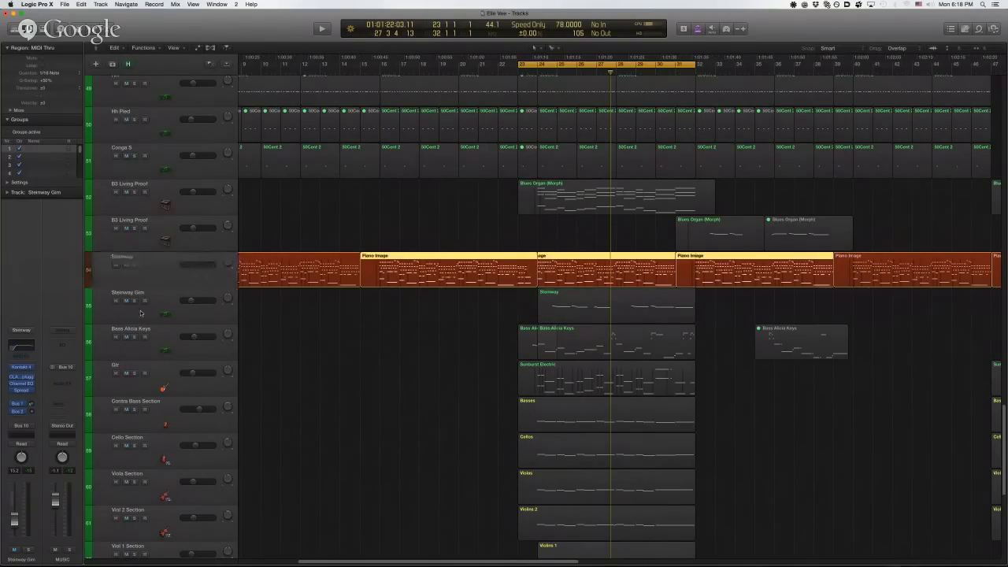
left_click(23, 375)
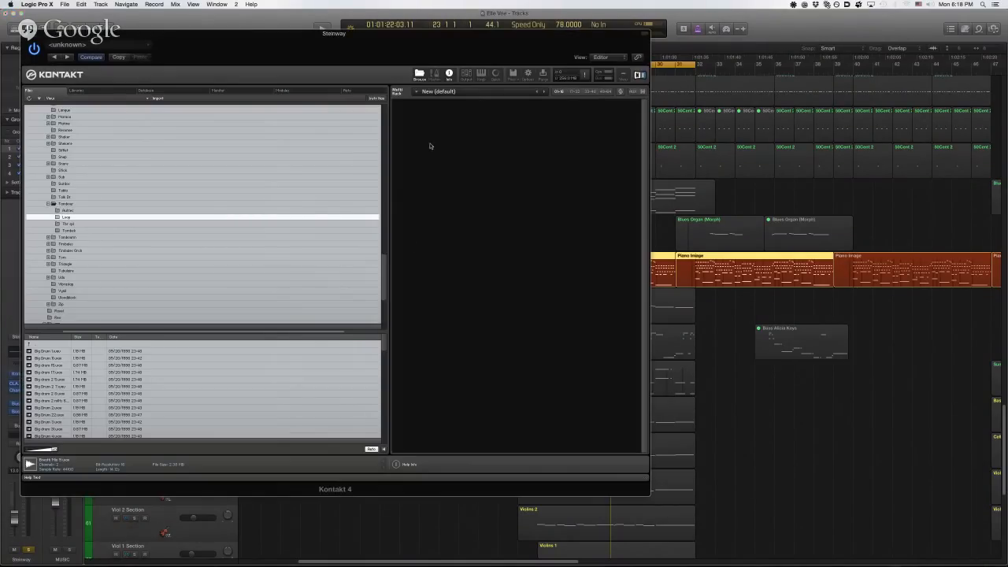
left_click_drag(383, 34, 531, 131)
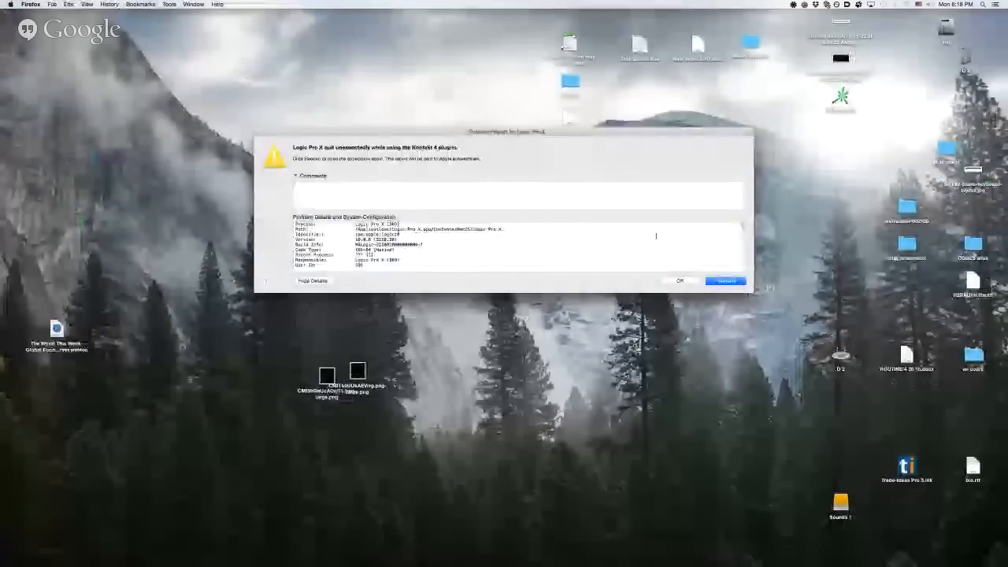
- Dismiss the Logic Pro X crash report, switch to Finder and open the SONGS folder on the D 3 drive
left_click(693, 281)
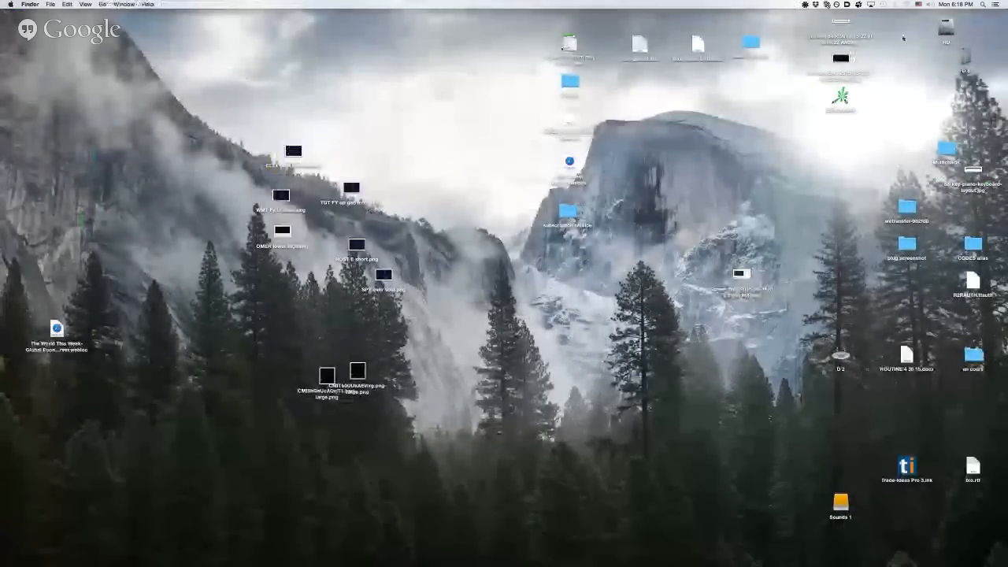
left_click(966, 57)
double_click(968, 58)
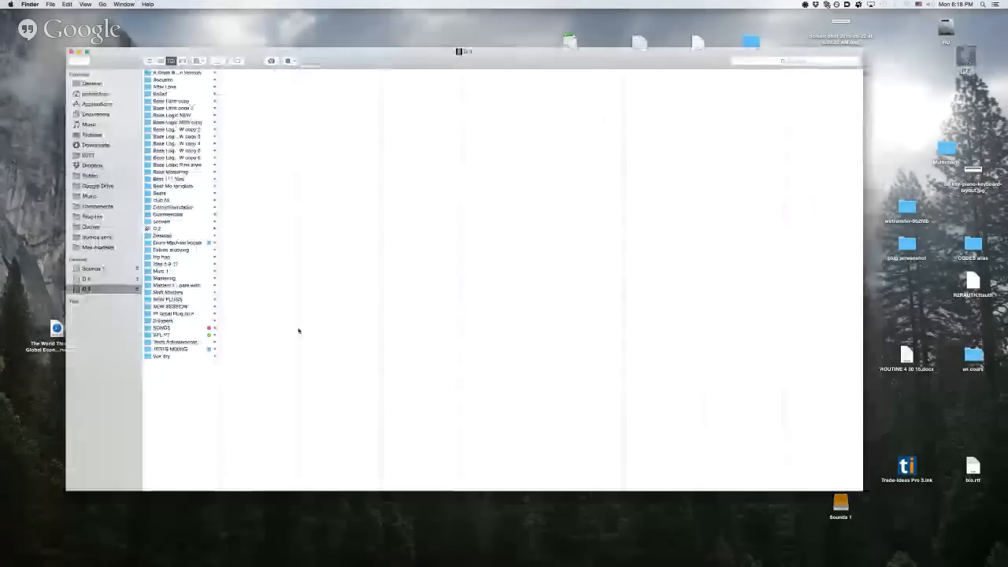
left_click(203, 328)
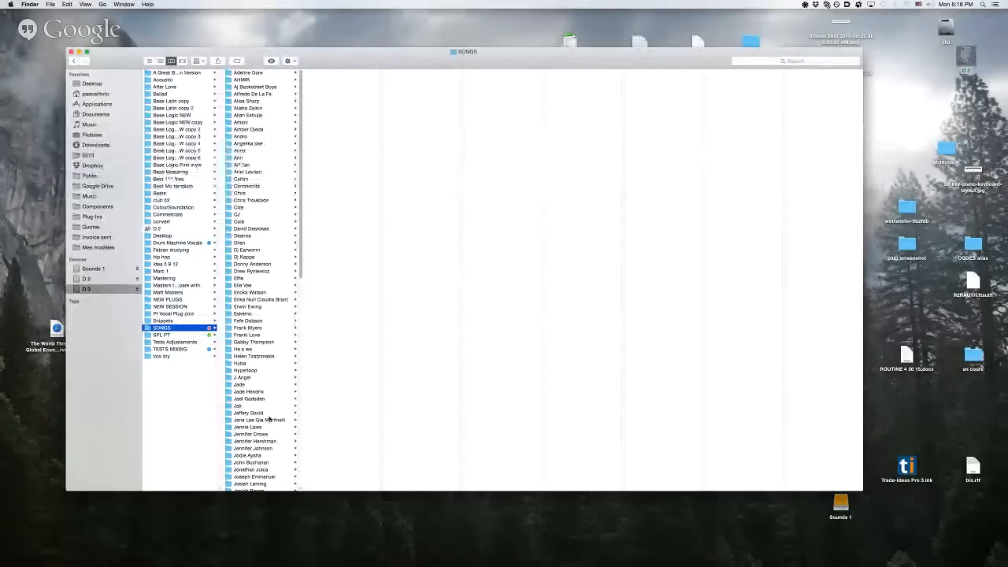
- Open the artist's folder within SONGS to view its song folders and close the Finder window
key("super+Tab")
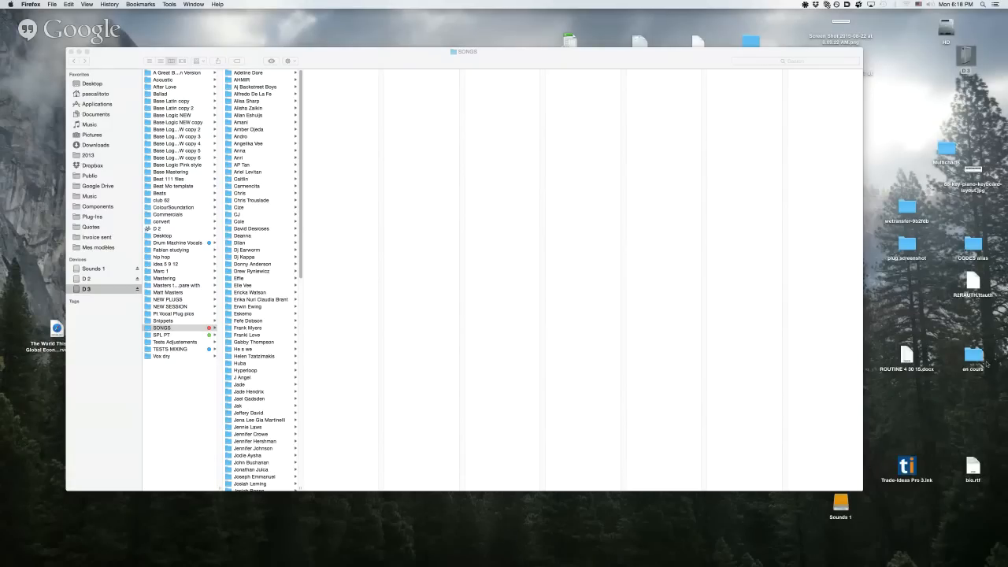
left_click(292, 287)
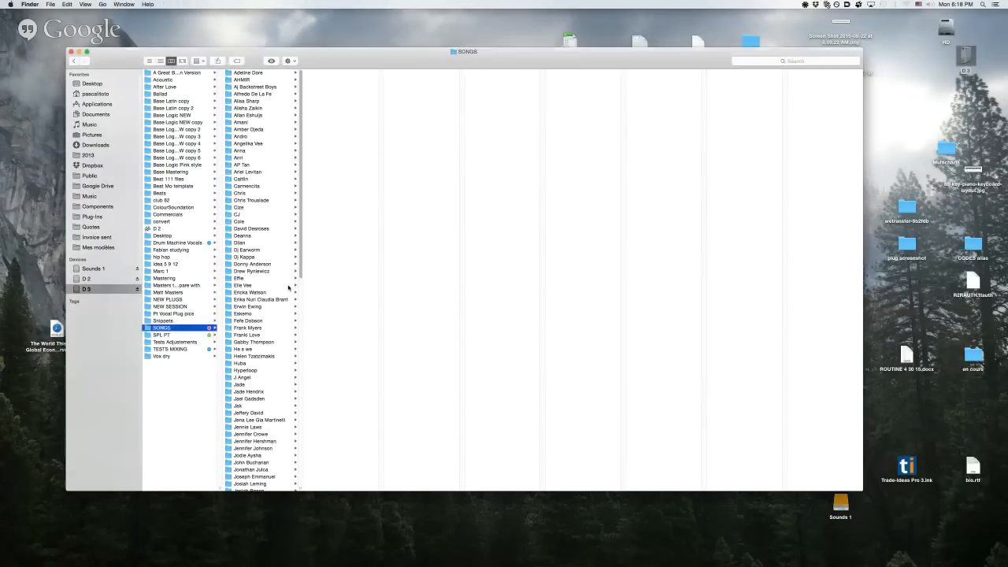
left_click(290, 286)
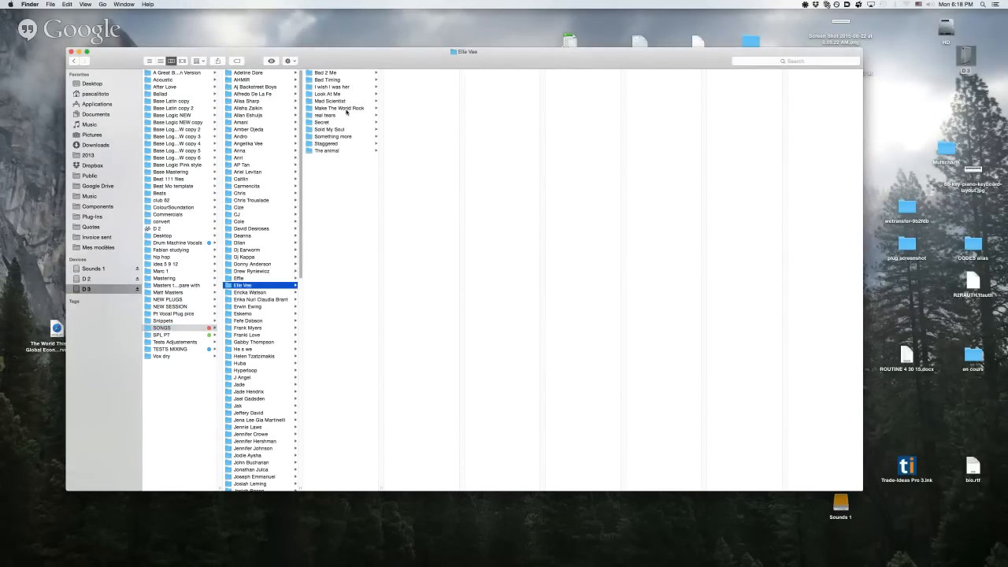
key("super+w")
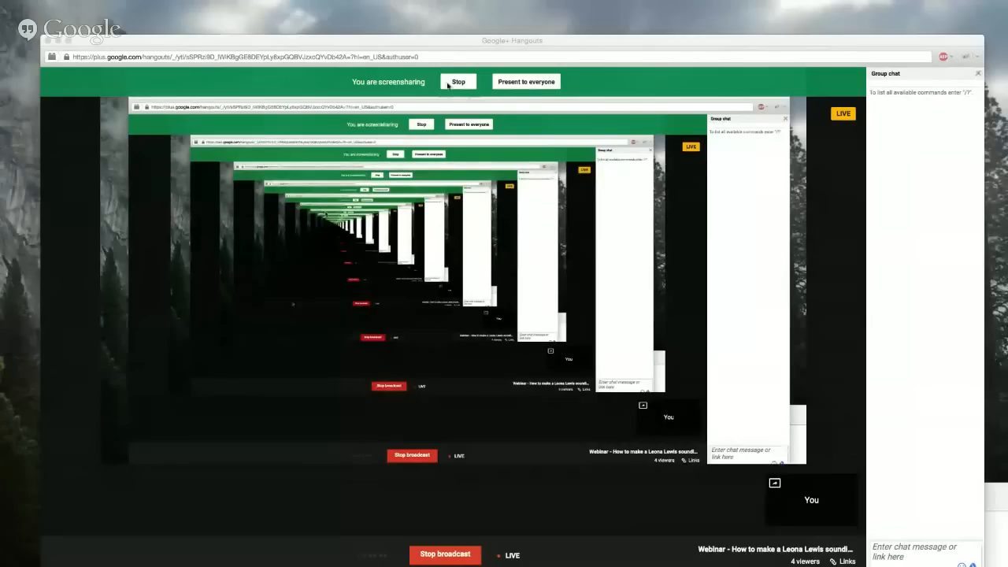
left_click(540, 42)
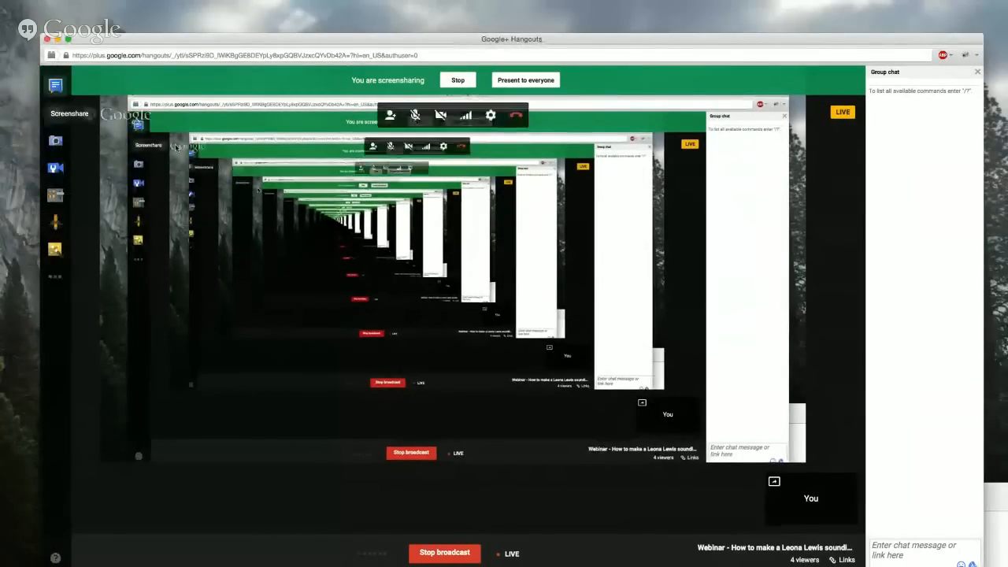
left_click(66, 121)
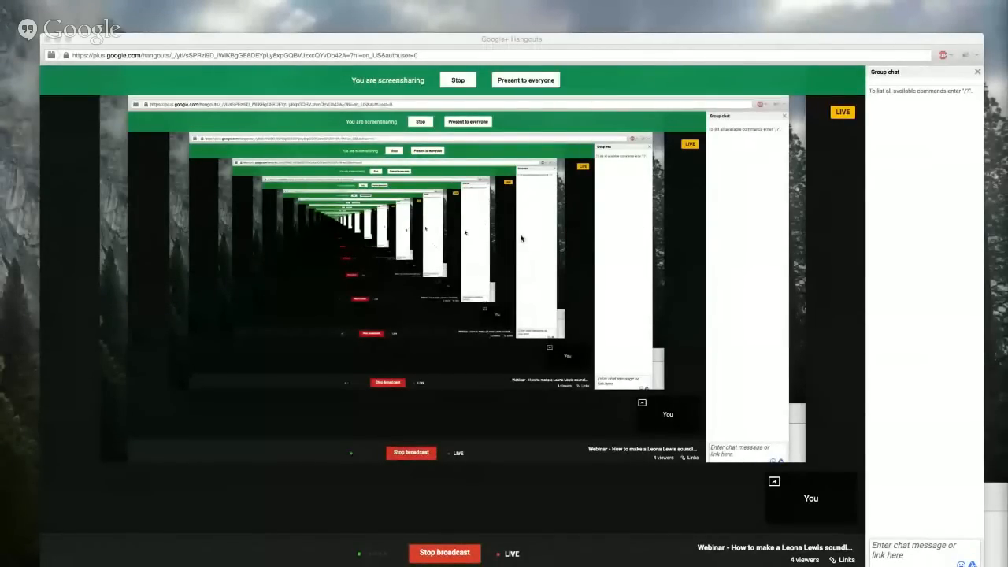
left_click(90, 100)
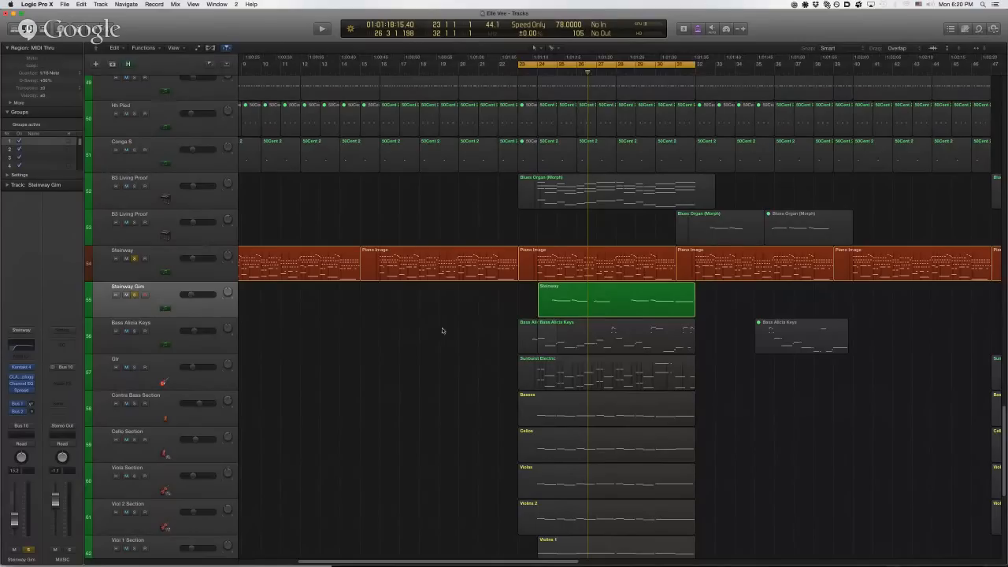
- Play the soloed Steinway tracks from bar 23 and add Bass Alicia Keys and Gtr to the solo
left_click(520, 70)
key("space")
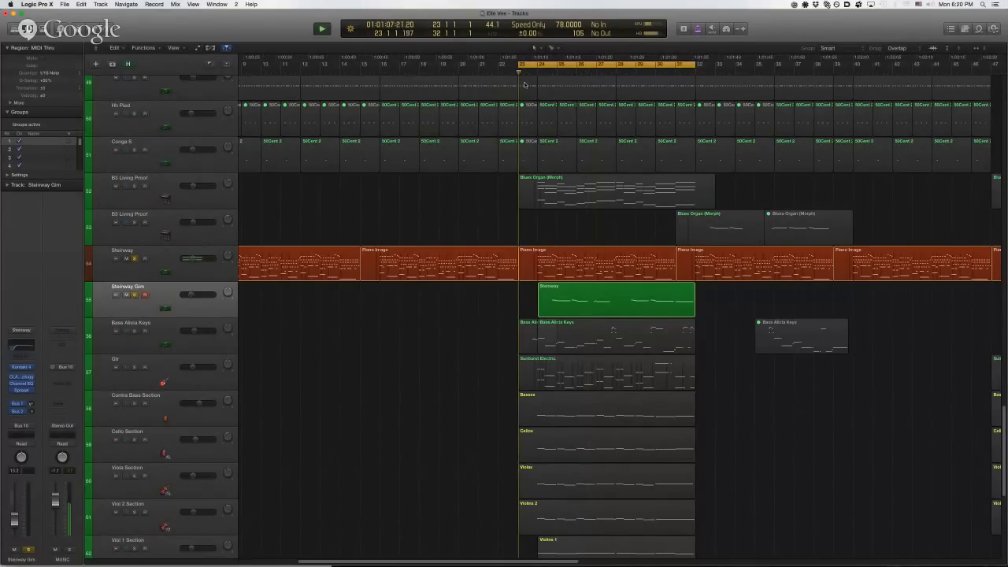
scroll(385, 423, "down", 1)
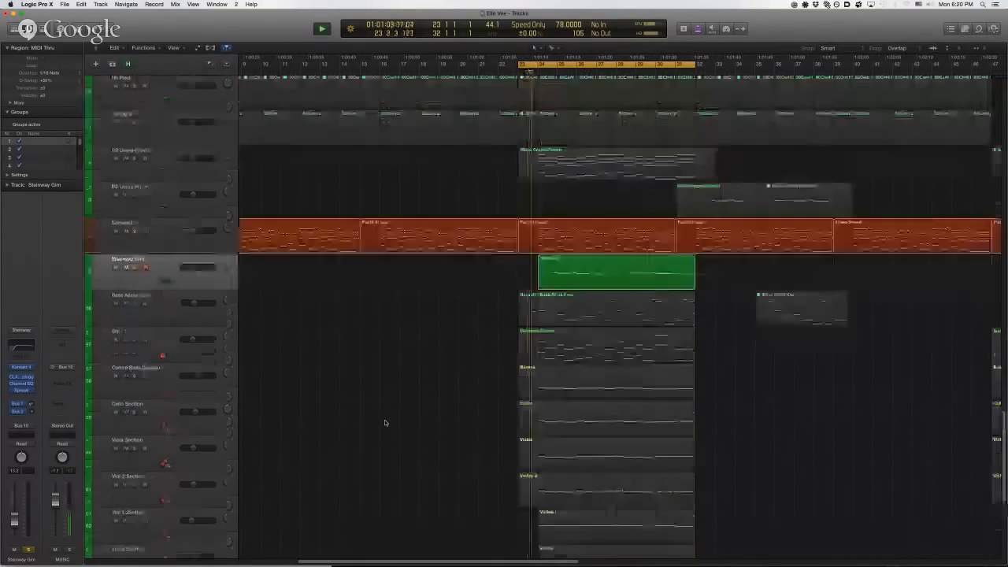
scroll(385, 422, "up", 6)
scroll(385, 423, "down", 5)
scroll(385, 423, "down", 1)
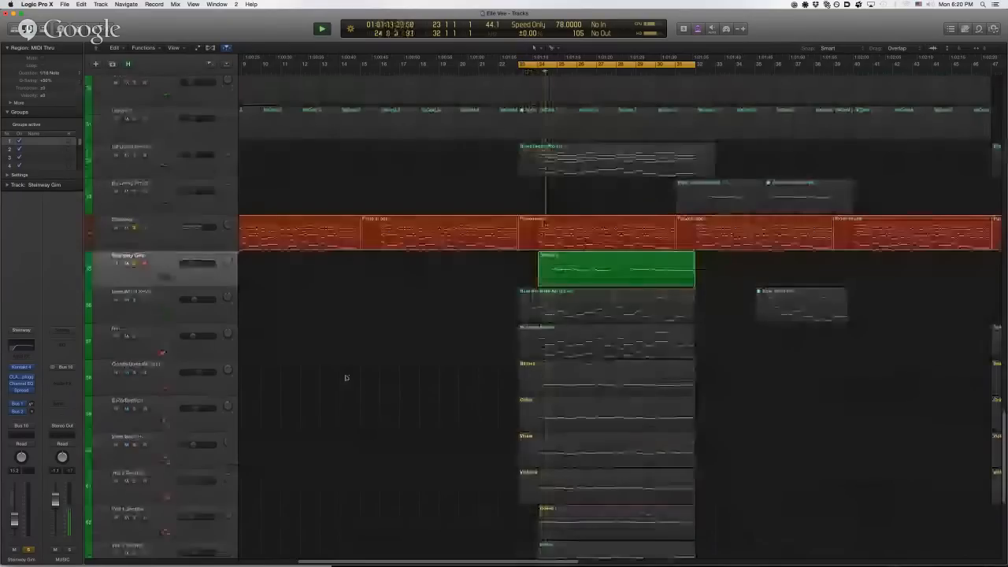
left_click(135, 301)
left_click(134, 337)
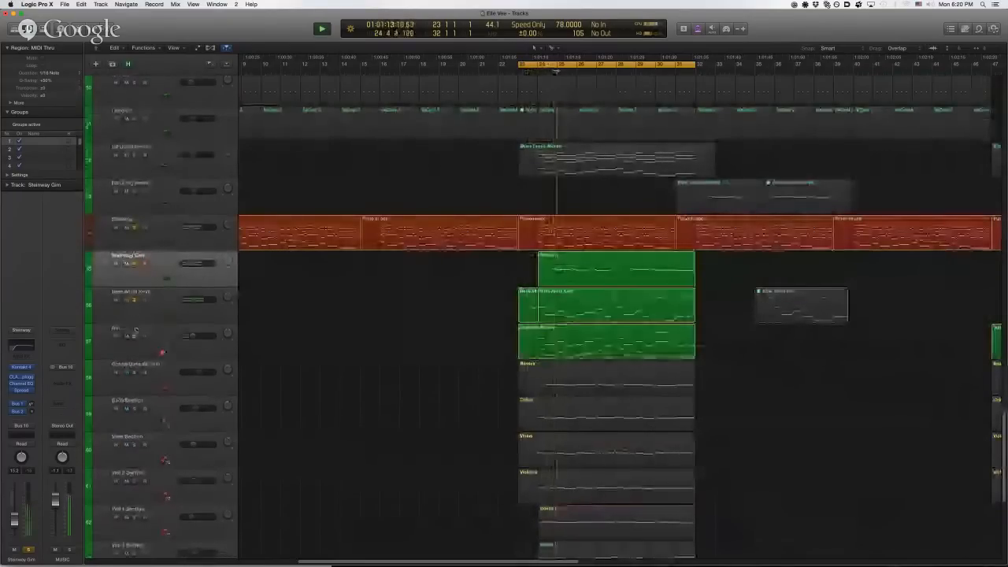
- Stop playback, solo all drum and percussion tracks from K down to Conga S, and restart playback
scroll(325, 345, "up", 1)
scroll(325, 345, "up", 2)
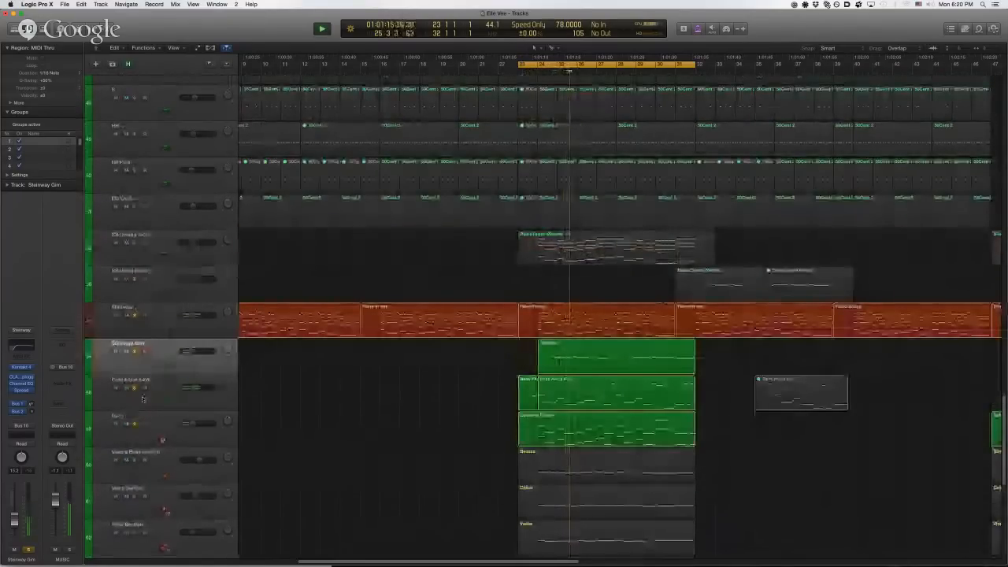
scroll(158, 246, "up", 6)
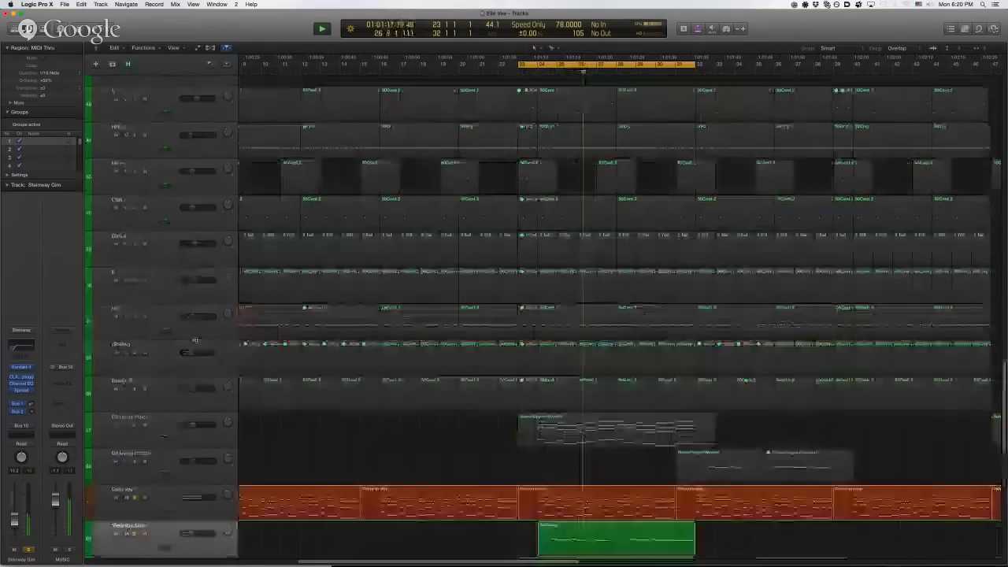
key("space")
left_click_drag(135, 156, 126, 444)
key("space")
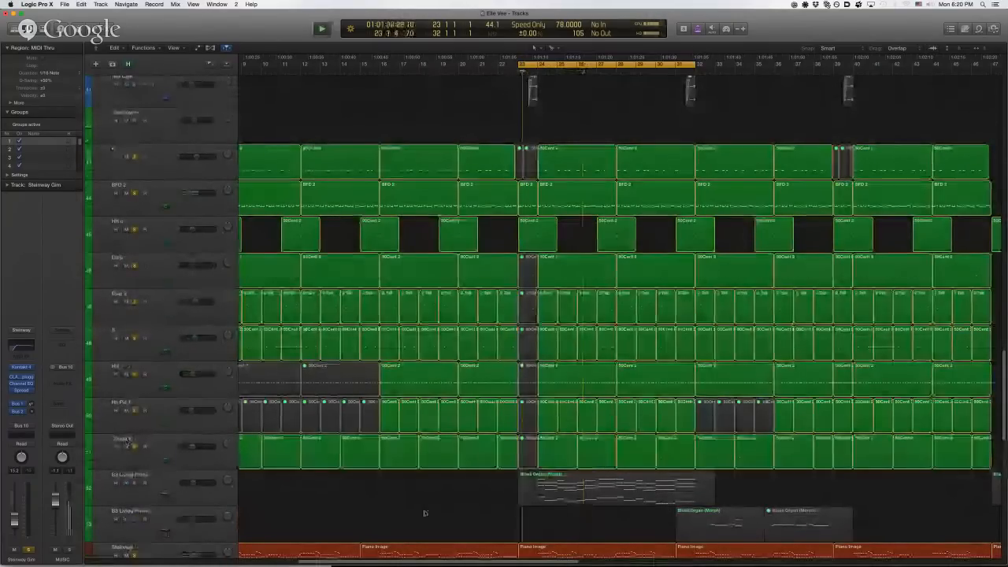
- Select the BFD 2 track during playback and show the aux channel strip fed by one of its sends
key("super+Down")
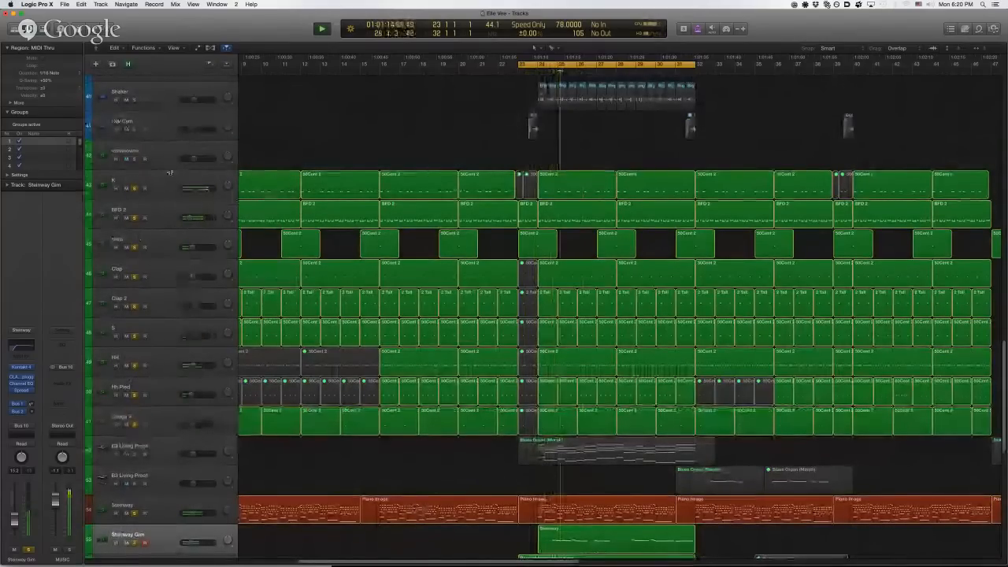
left_click(159, 206)
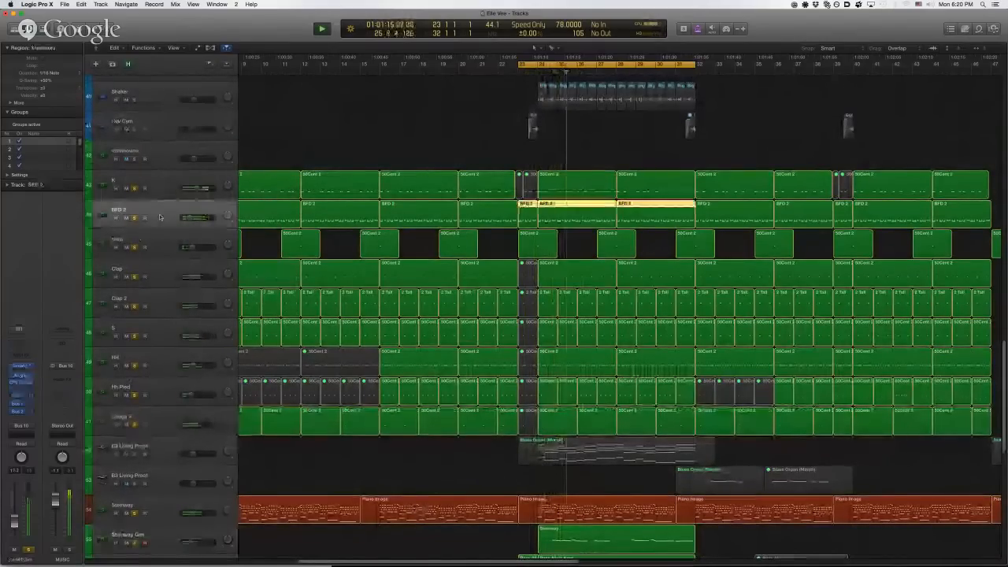
left_click(19, 411)
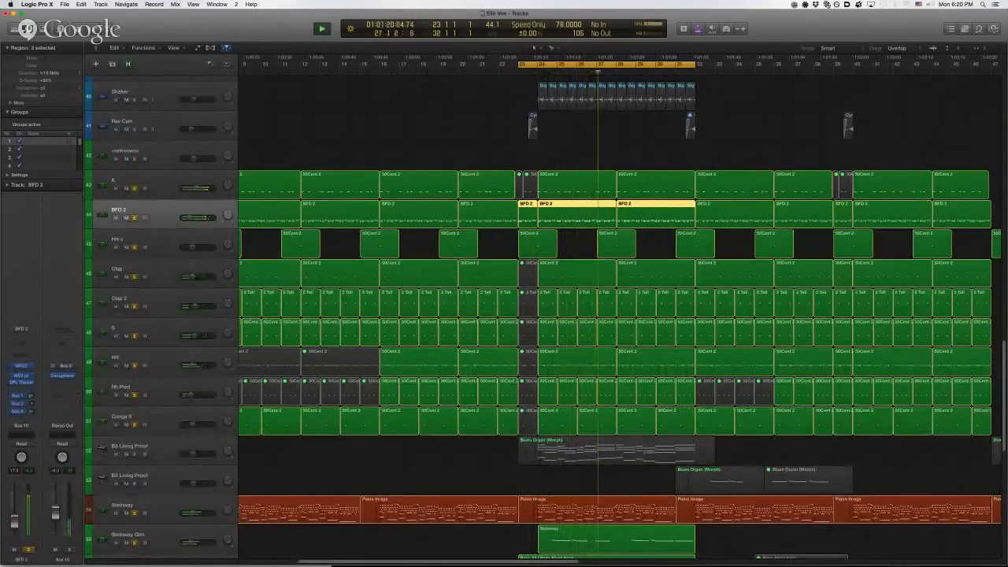
- Add the Shaker and Rev Cym tracks to the solo, unsolo Gtr, and stop playback
scroll(144, 200, "up", 3)
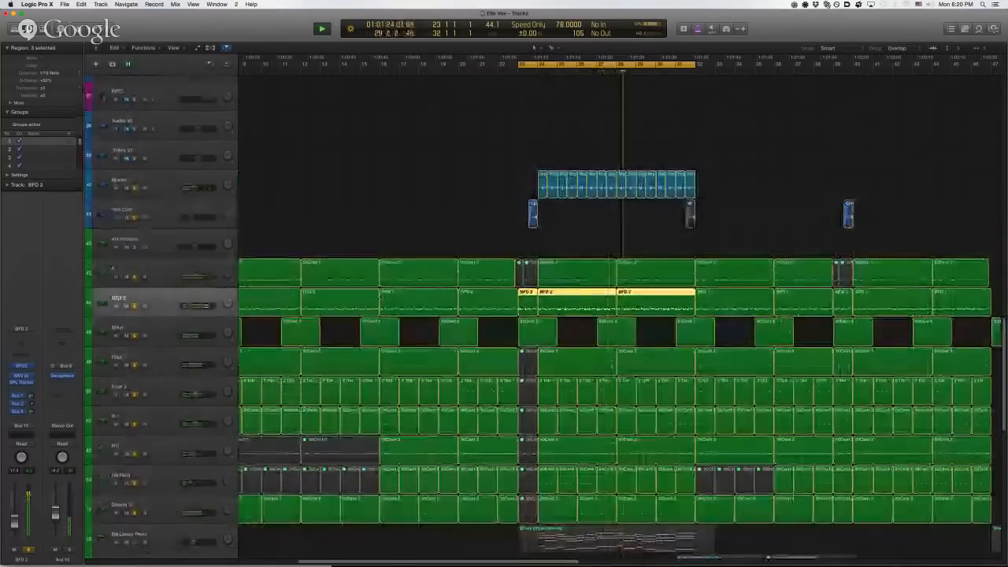
scroll(381, 296, "down", 12)
scroll(380, 297, "up", 1)
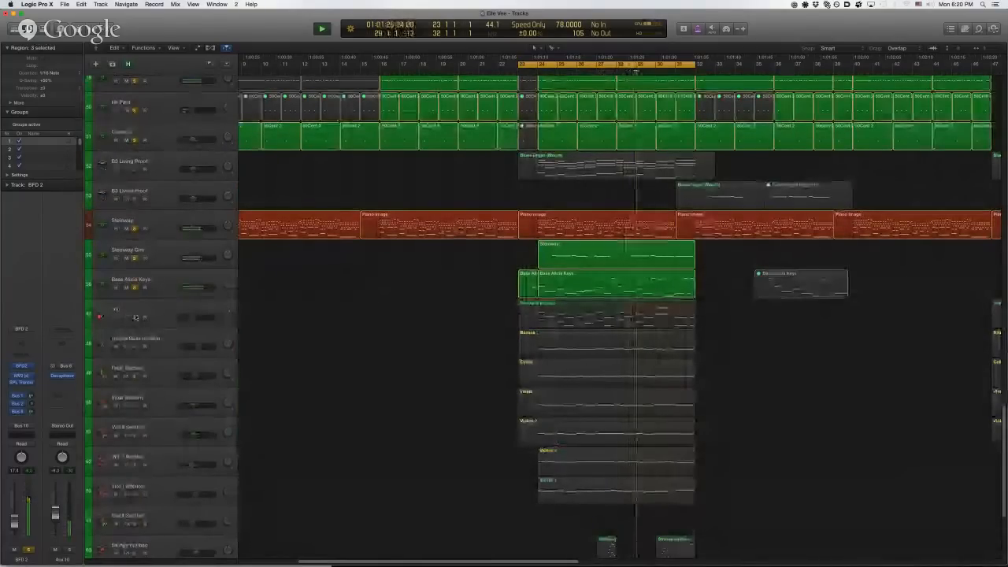
key("space")
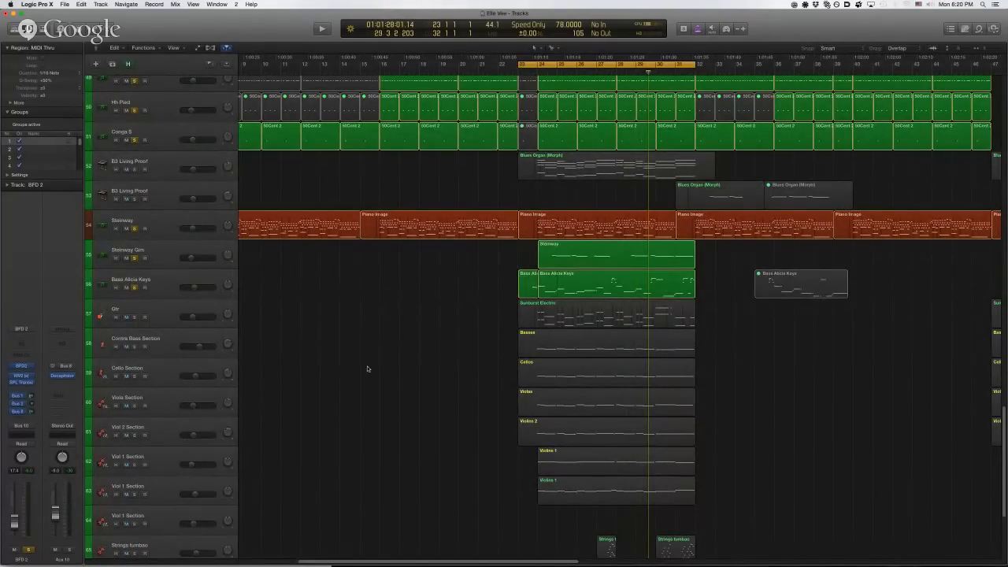
- Unsolo the Steinway, Steinway Gim, Bass Alicia Keys, drum, percussion, Shaker and Rev Cym tracks
left_click(134, 231)
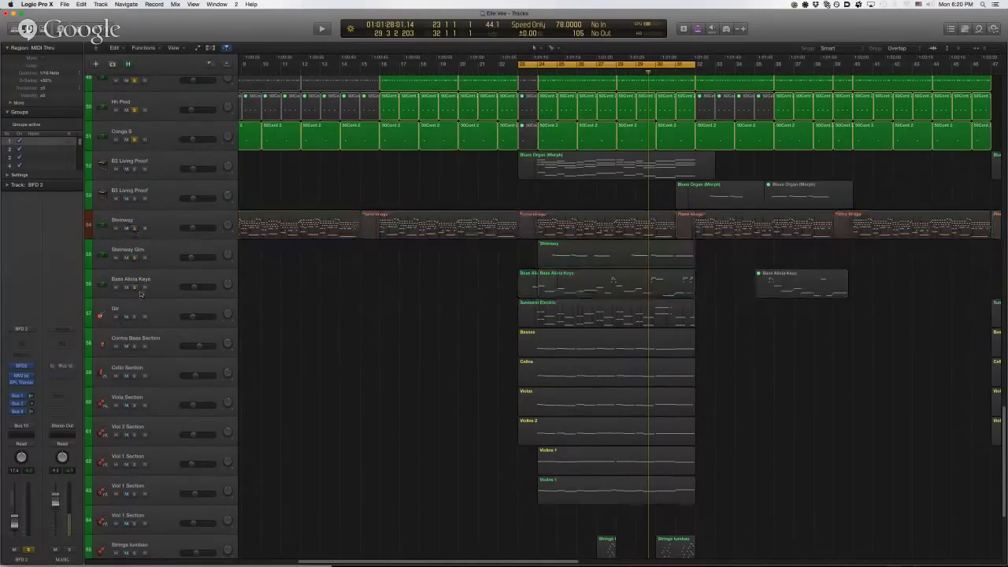
scroll(145, 221, "up", 2)
scroll(149, 219, "up", 4)
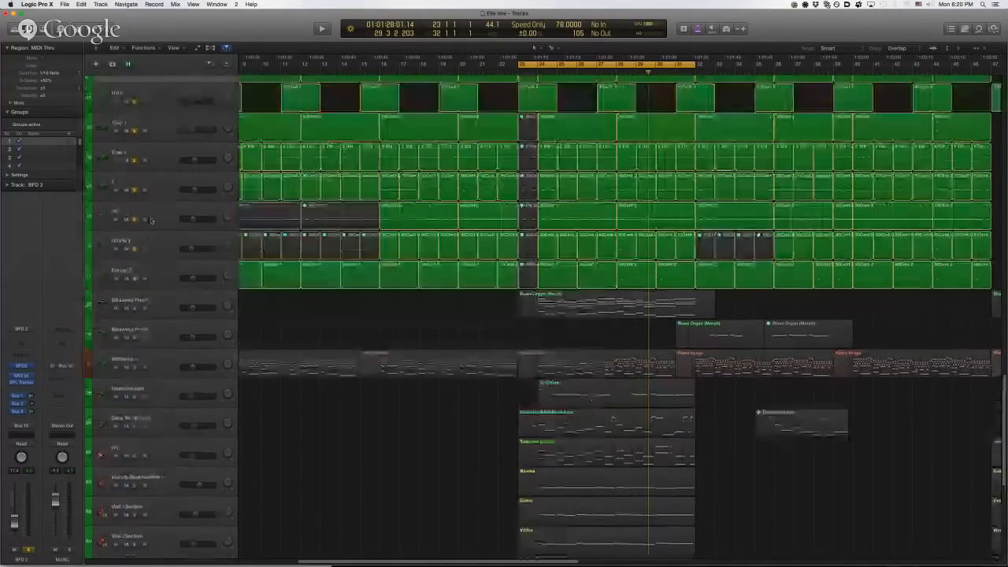
scroll(149, 213, "up", 4)
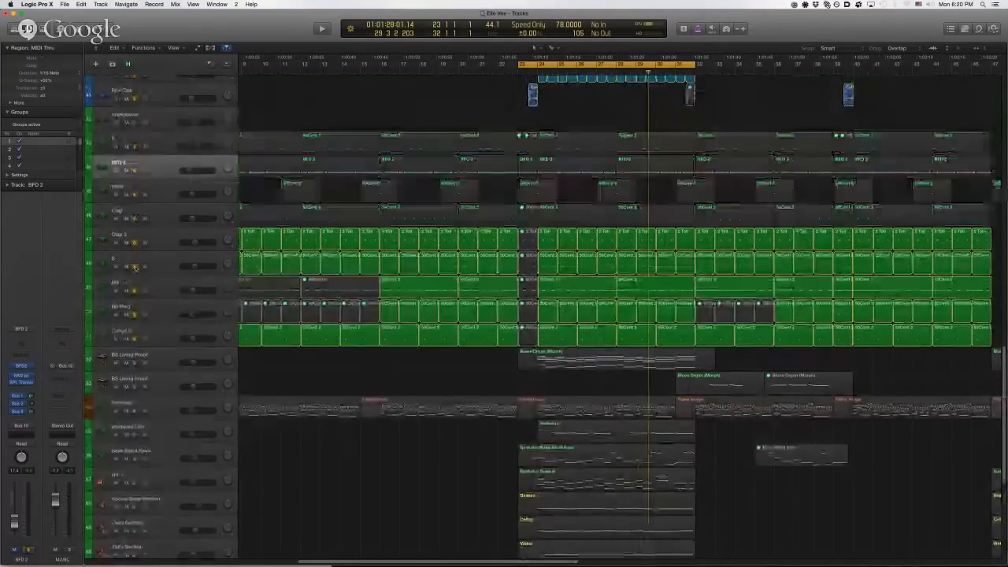
scroll(172, 320, "up", 10)
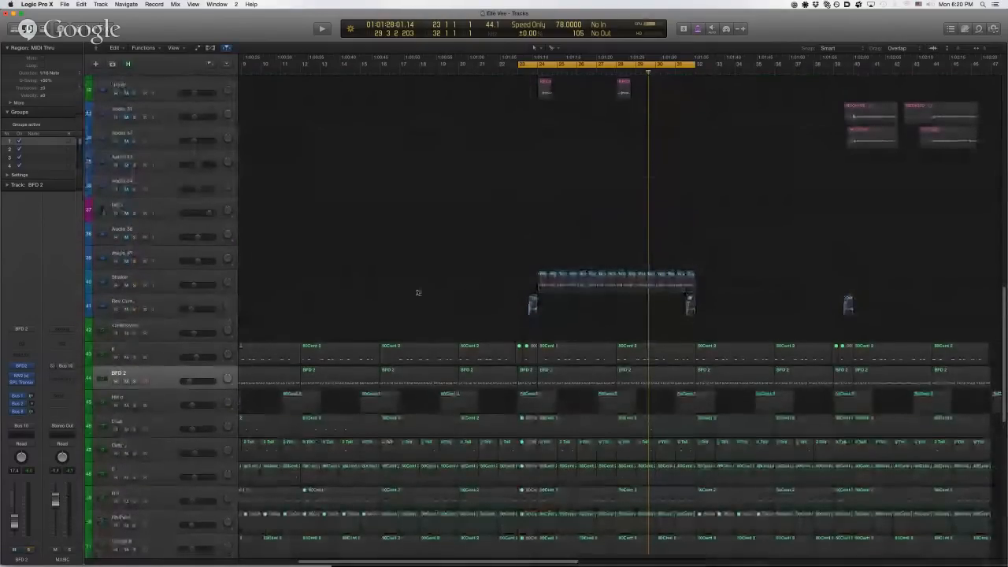
scroll(416, 293, "down", 10)
scroll(417, 293, "down", 3)
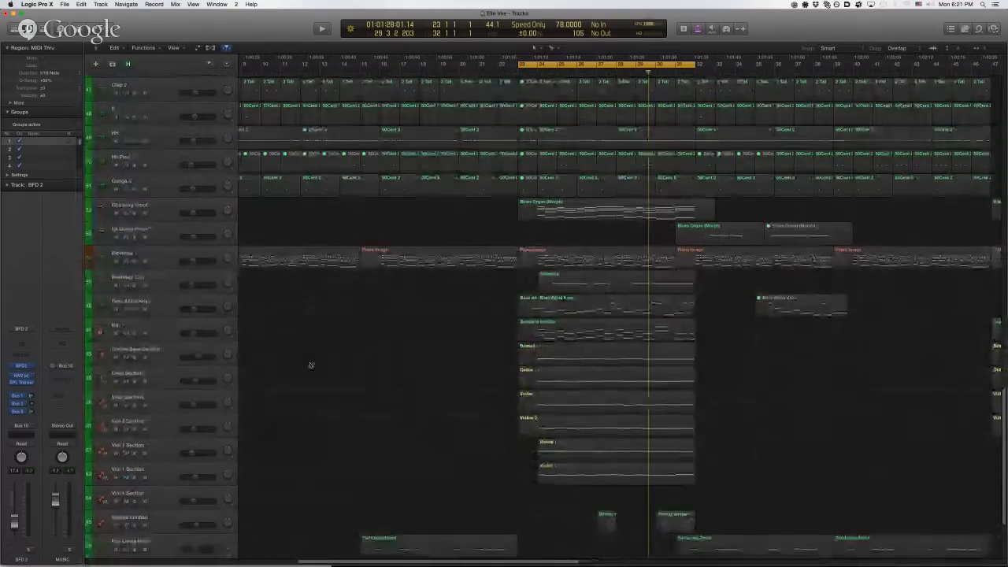
- Solo the string section tracks from Contra Bass Section through Vln 1 Section and start playback
left_click_drag(135, 358, 135, 466)
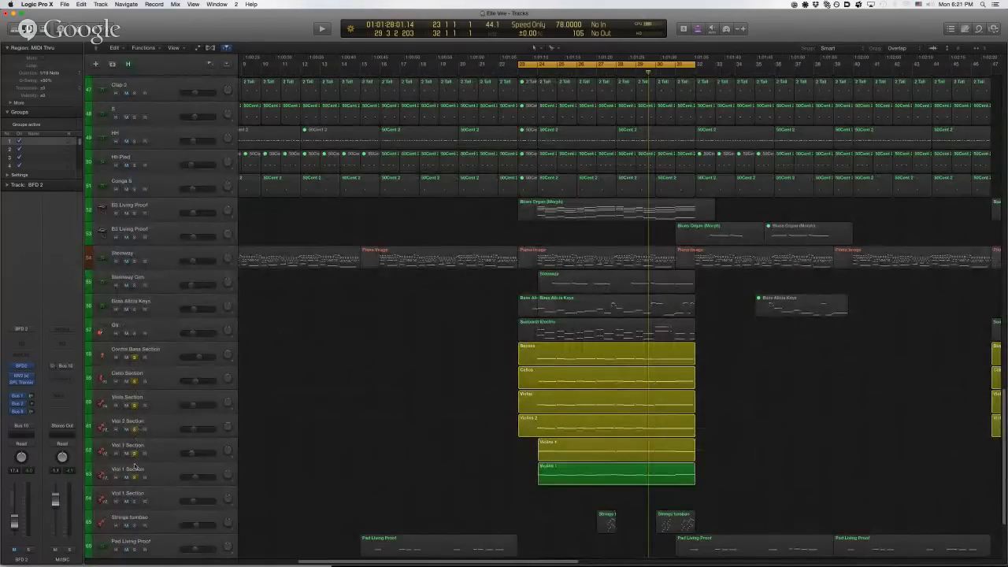
key("space")
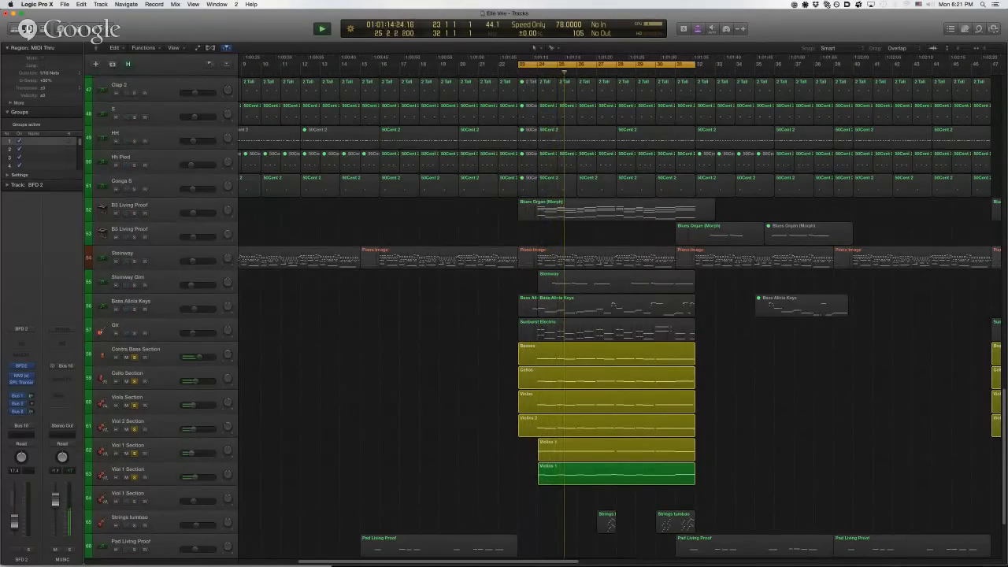
key("super+Tab")
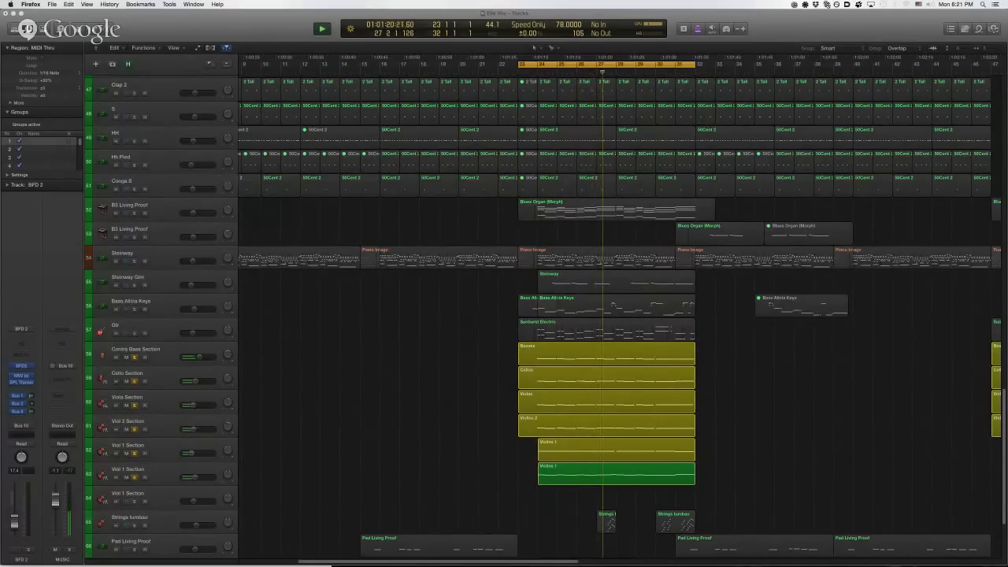
key("super+Tab")
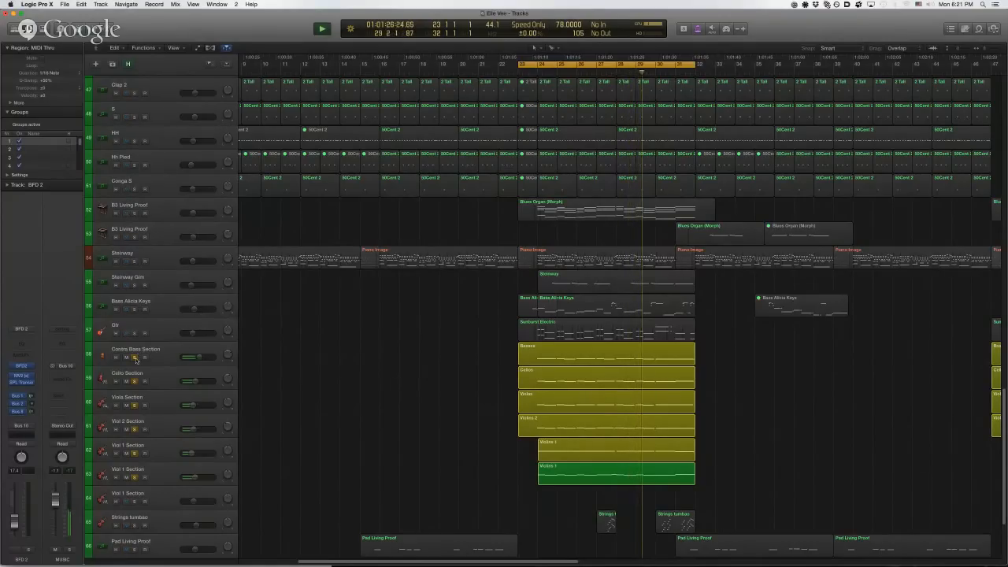
- Stop playback and clear the solo from the string section tracks and the last audio track
left_click_drag(135, 359, 135, 477)
key("space")
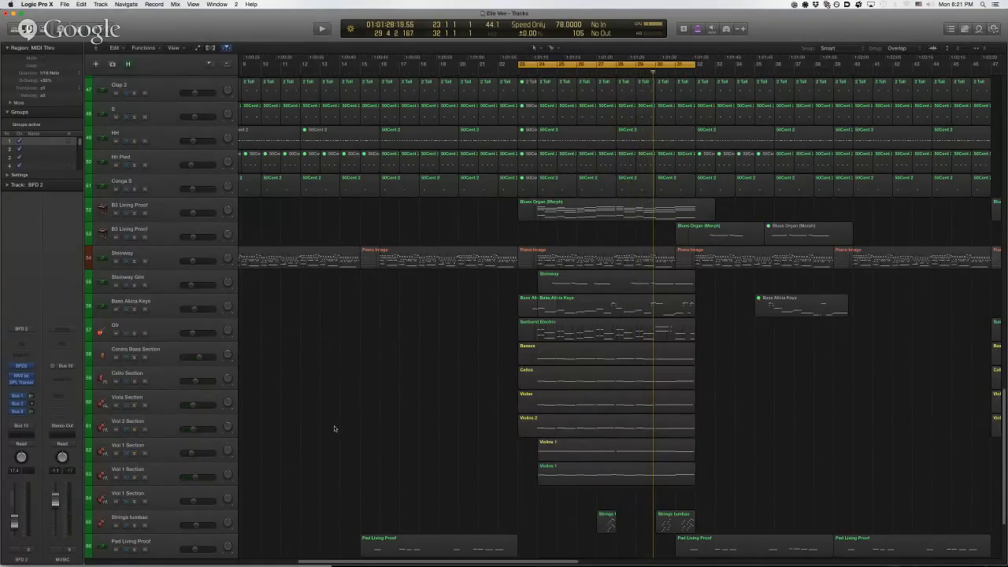
scroll(334, 428, "up", 1)
scroll(335, 428, "up", 15)
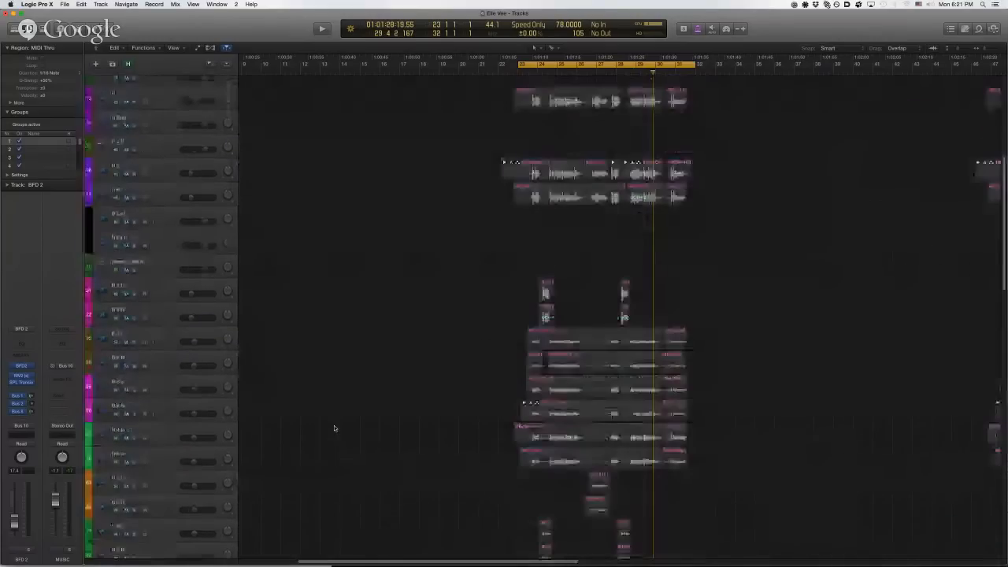
scroll(333, 428, "down", 10)
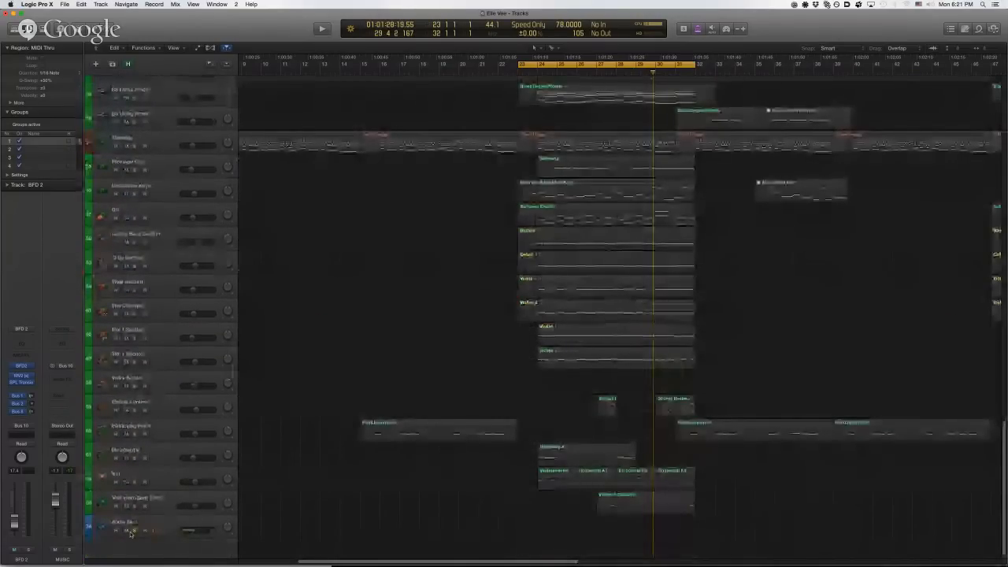
- Play the full arrangement from bar 23 while looking over its tracks, and stop playback
key("space")
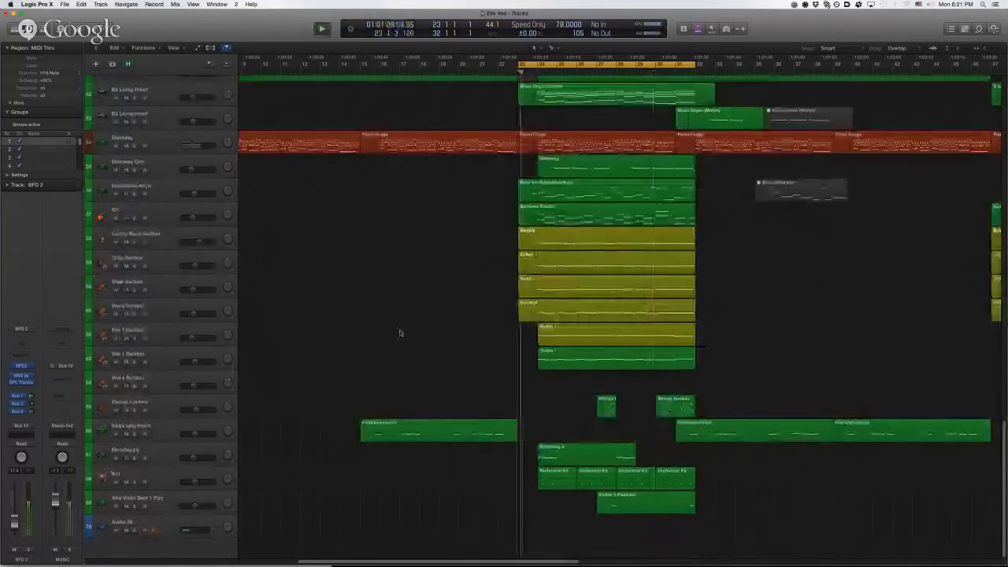
scroll(399, 333, "up", 5)
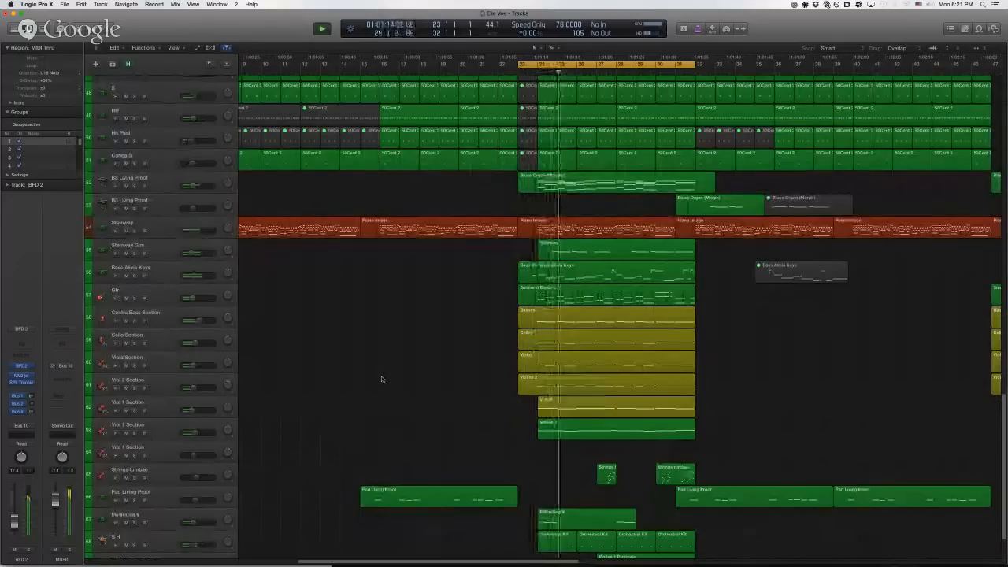
scroll(353, 370, "up", 2)
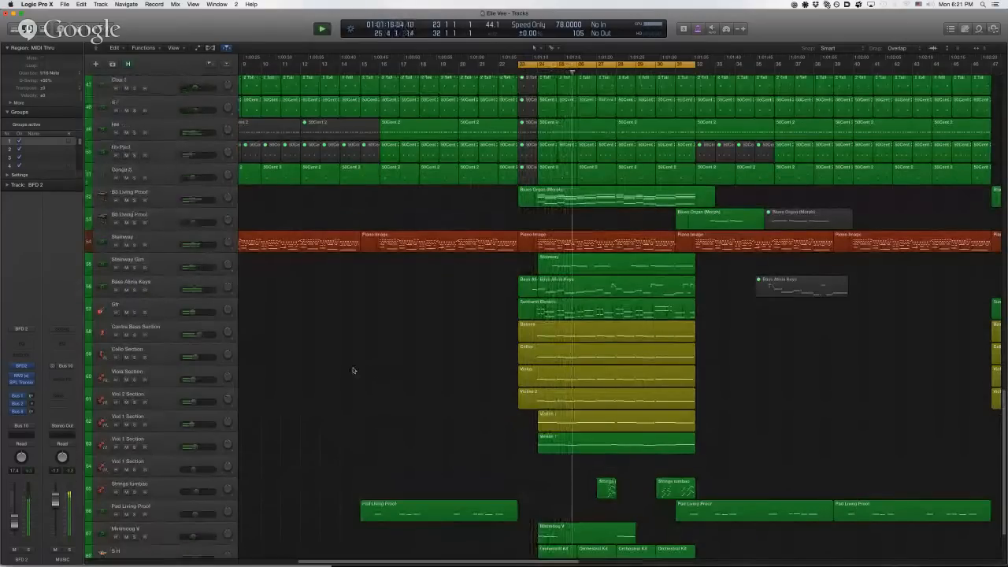
scroll(353, 370, "up", 8)
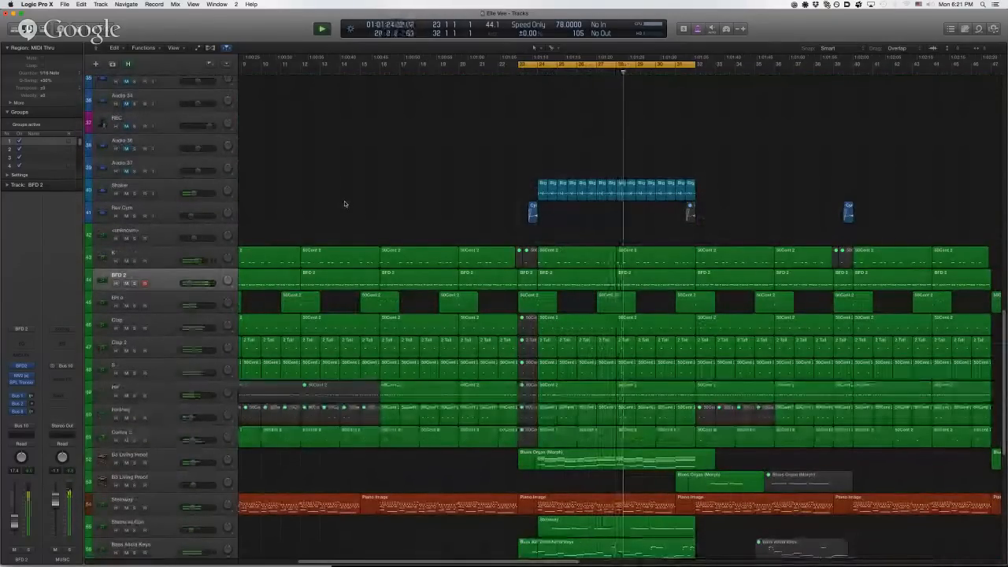
key("space")
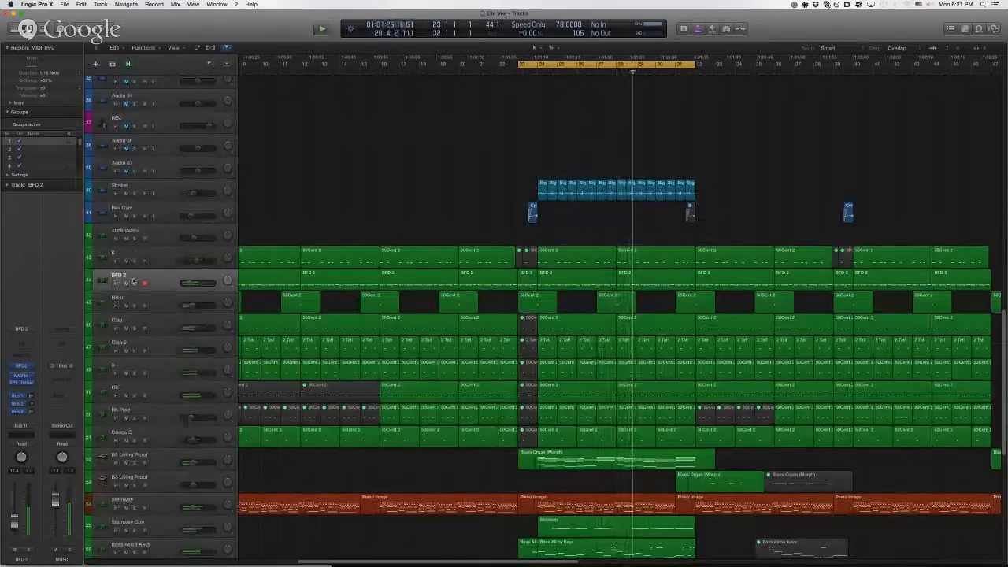
- Solo the BFD 2 track, show the Aux 10 strip fed by one of its sends, and play the passage
left_click(134, 283)
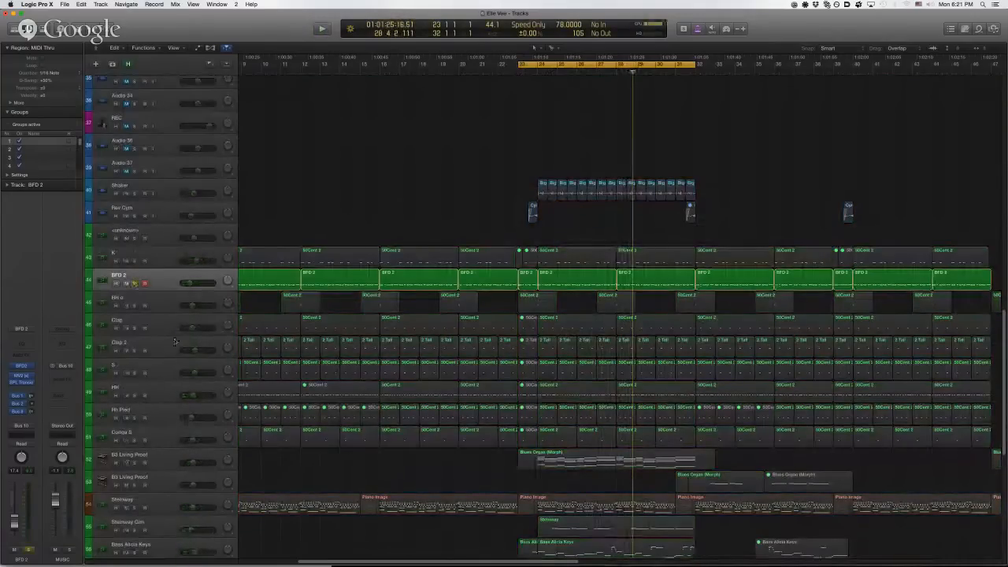
scroll(174, 341, "down", 10)
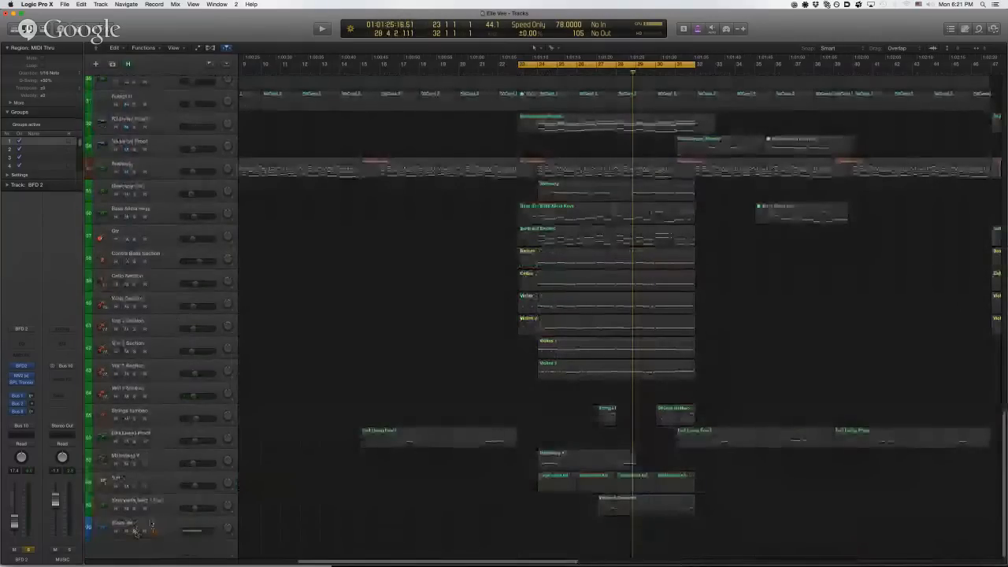
scroll(306, 395, "up", 12)
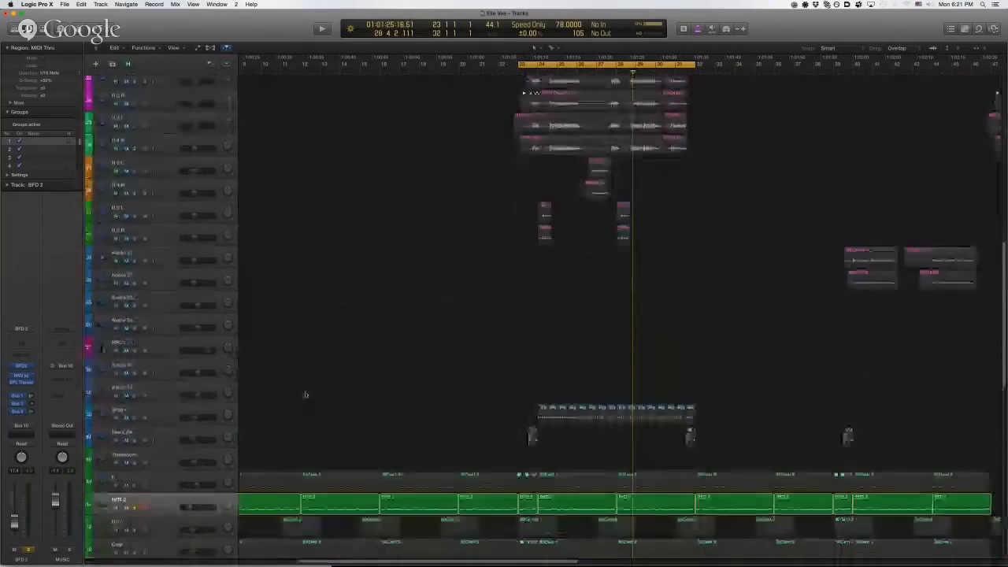
scroll(306, 395, "down", 2)
scroll(315, 376, "down", 4)
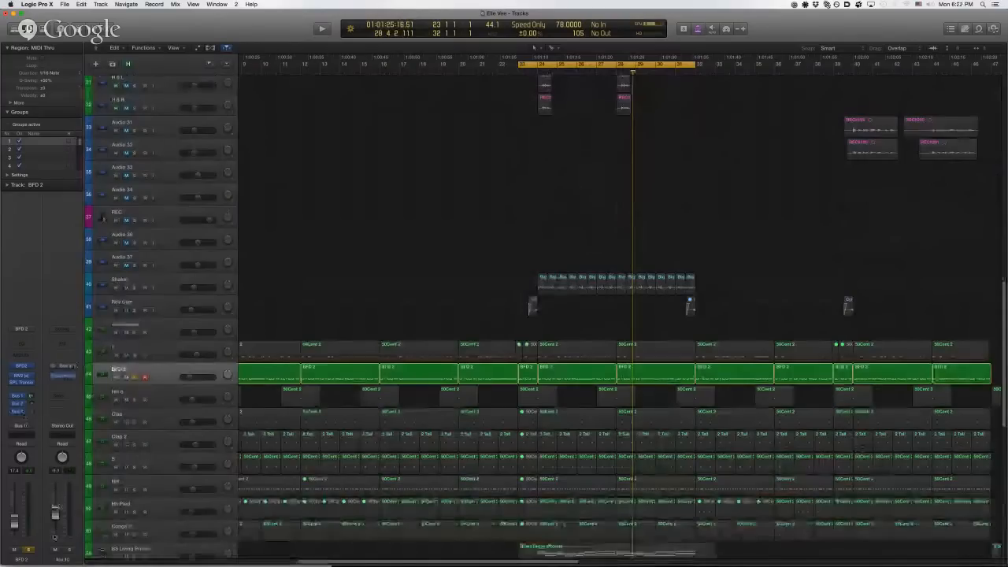
key("space")
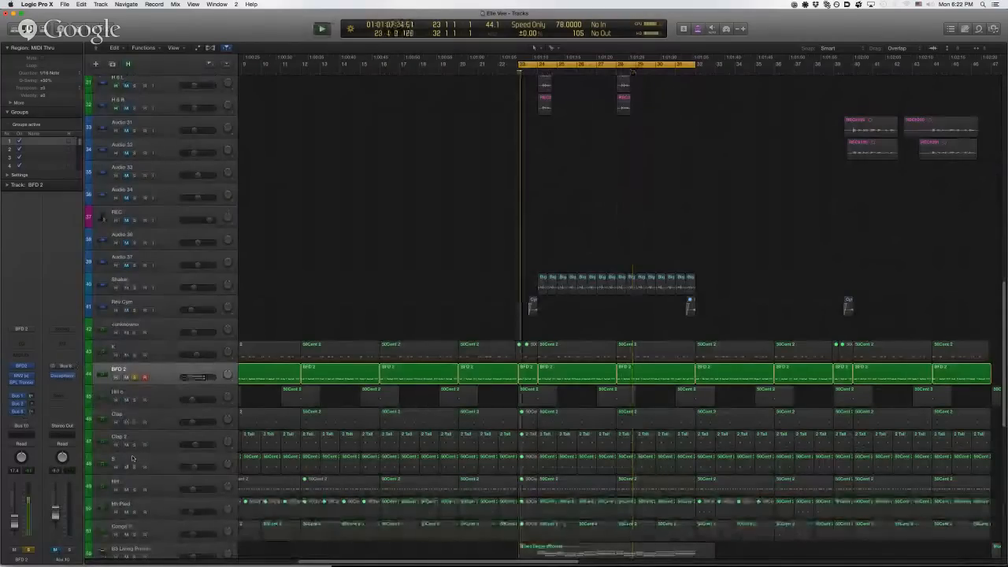
scroll(293, 334, "down", 3)
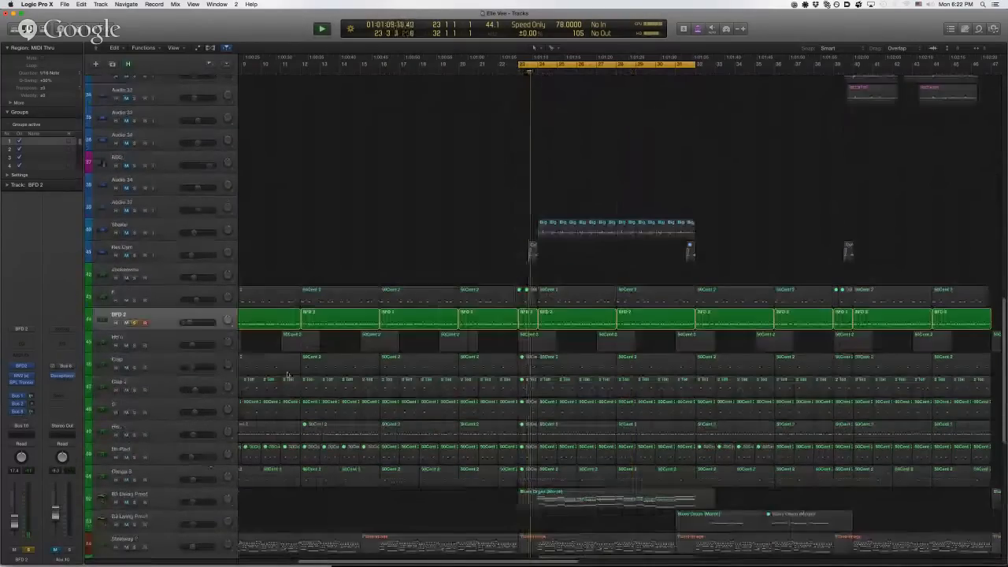
scroll(293, 334, "down", 5)
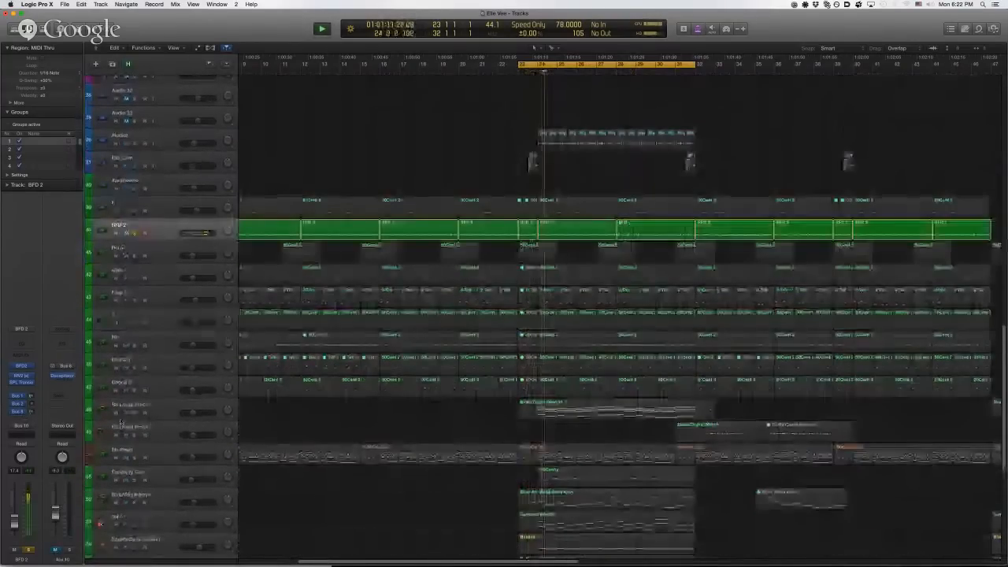
- Stop playback and replace the effect on Aux 10 with a fresh stereo instance of the SoundToys Decapitator
key("space")
left_click(69, 376)
left_click(74, 389)
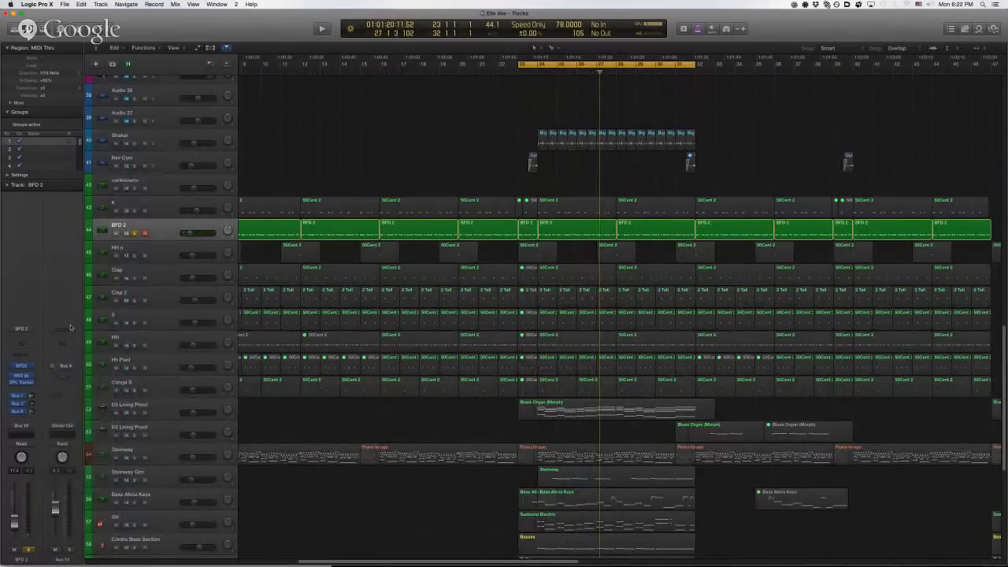
left_click(71, 384)
mouse_move(84, 481)
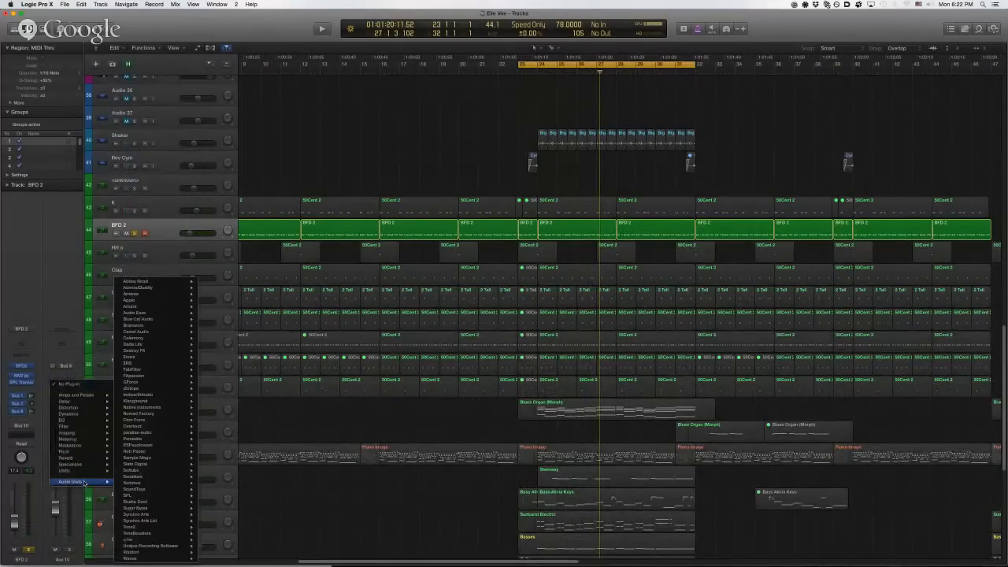
mouse_move(160, 477)
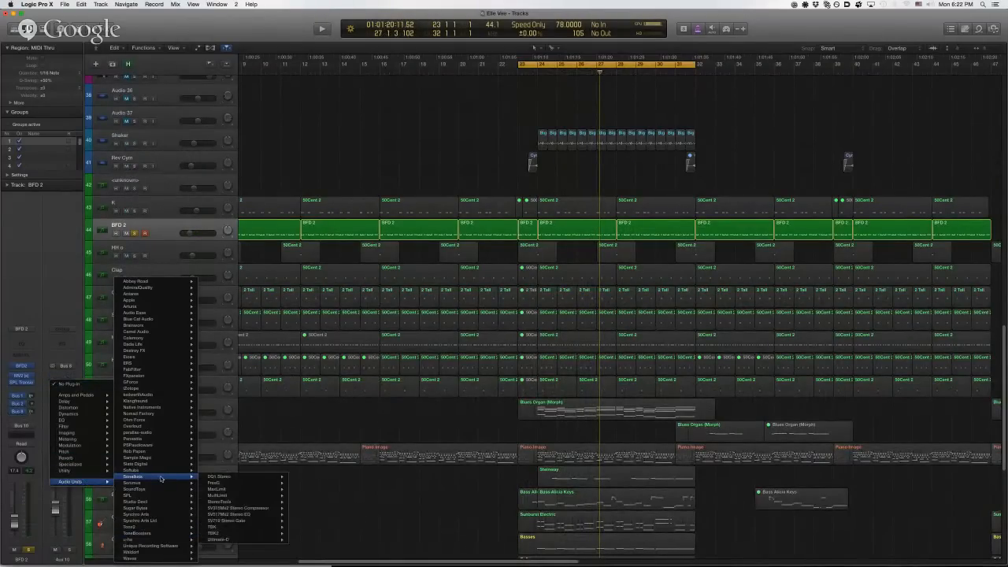
mouse_move(191, 490)
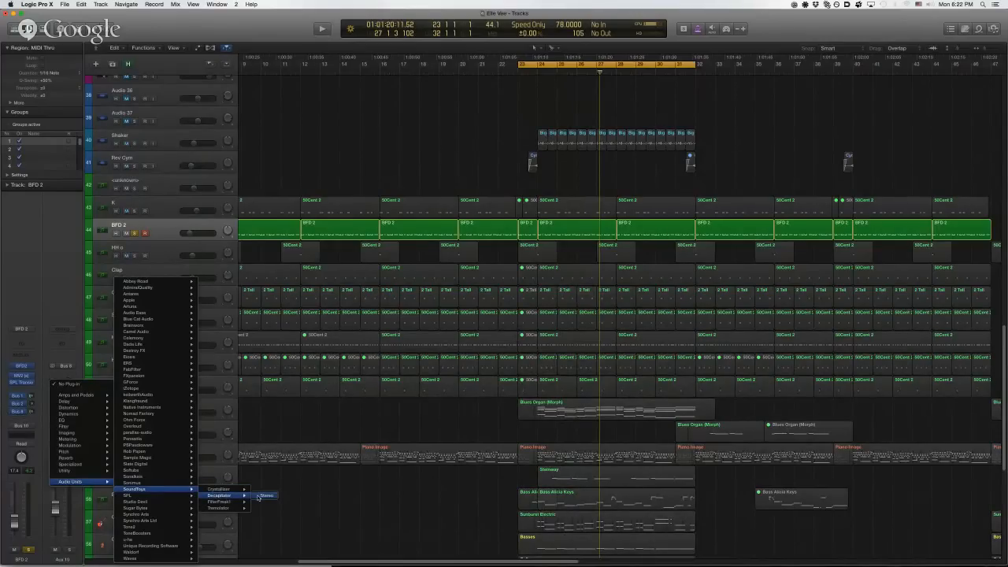
left_click(260, 496)
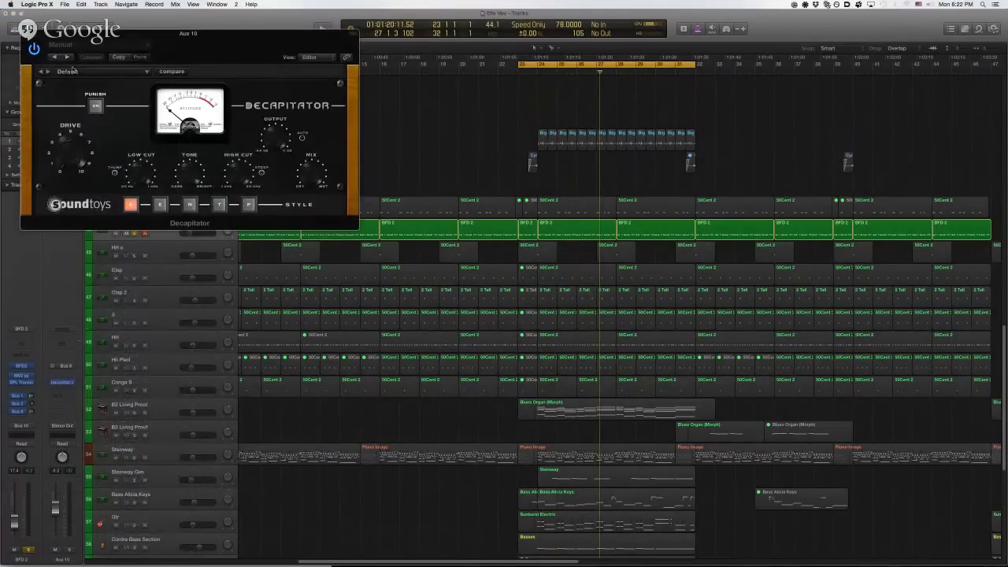
- Load Decapitator's FlubbyCrunch preset and restart playback, with the plug-in window moved clear of the track headers
left_click(51, 72)
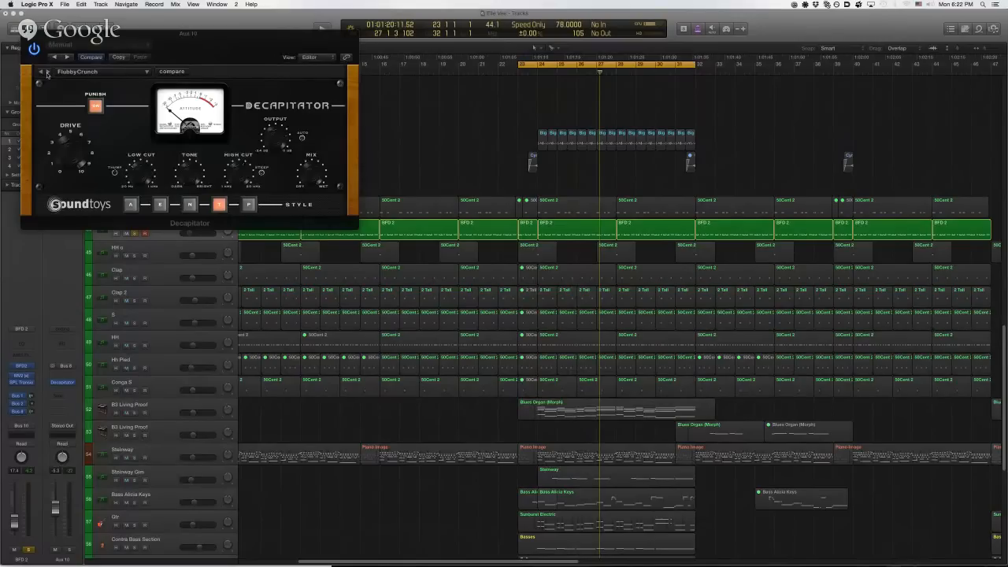
key("space")
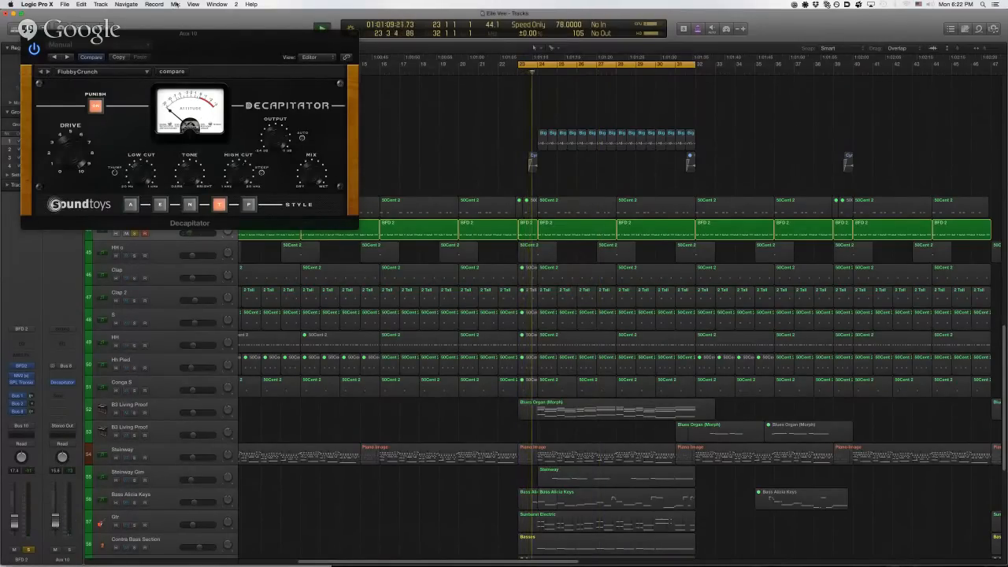
left_click_drag(172, 36, 531, 265)
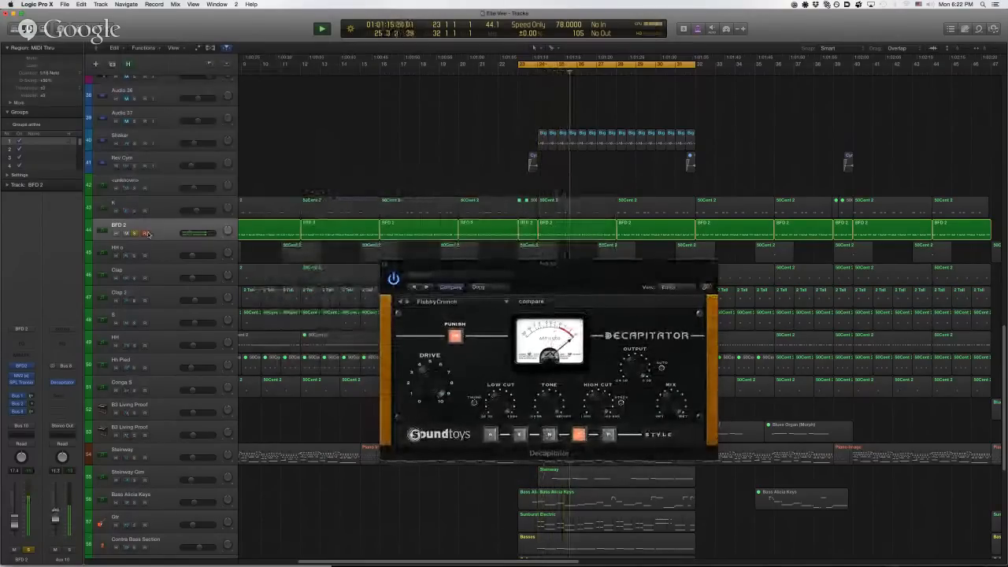
- Add the drum and percussion tracks from K to Conga S to the solo and close the Decapitator window
left_click_drag(135, 211, 134, 390)
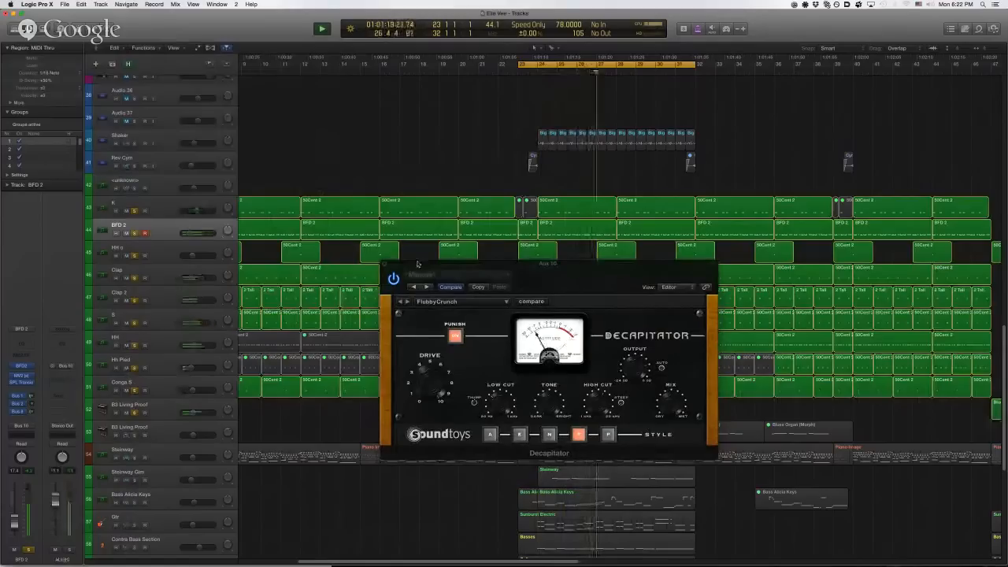
key("super+w")
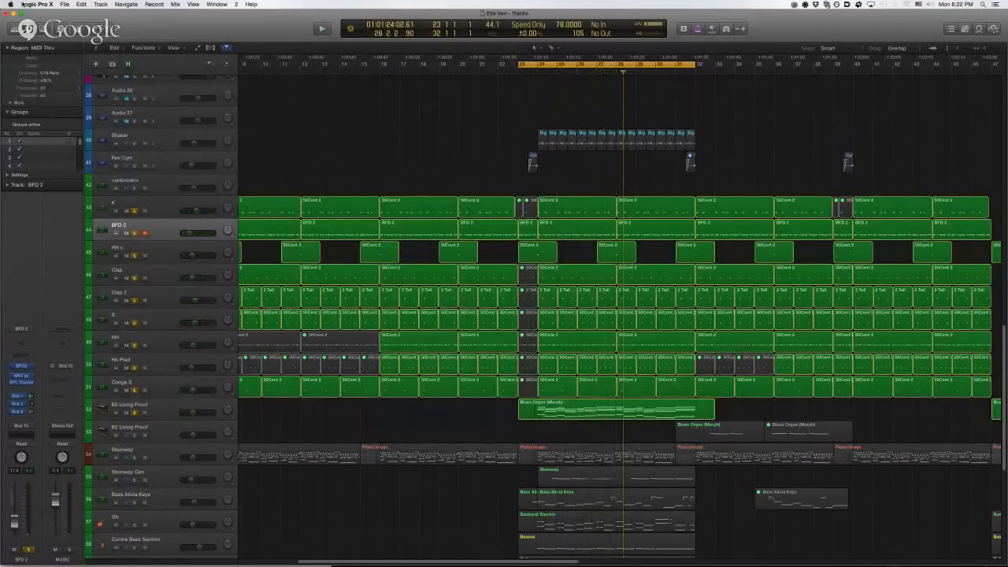
- Set the I/O buffer size to 512 samples in the audio device preferences
left_click(29, 4)
mouse_move(47, 24)
left_click(136, 33)
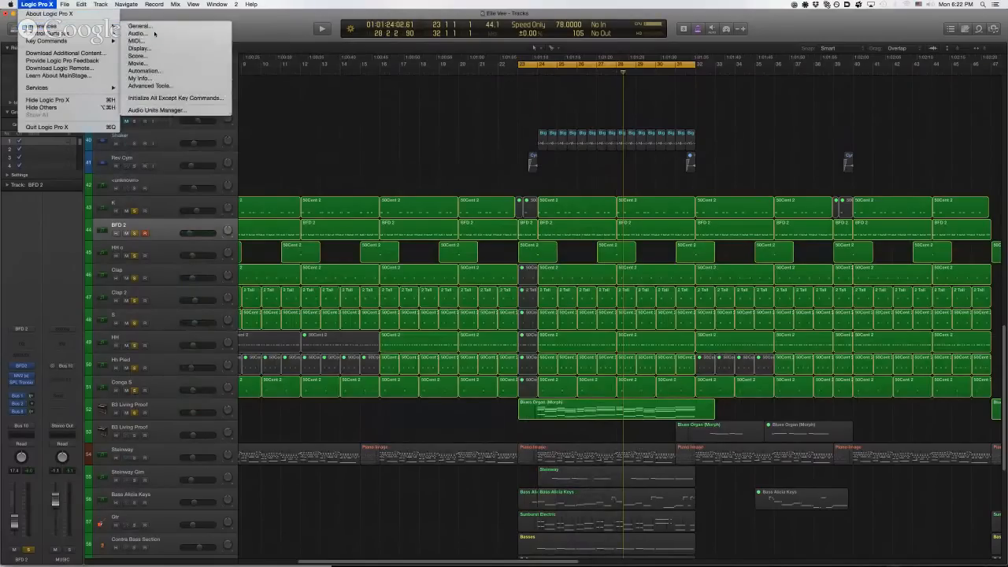
left_click(487, 408)
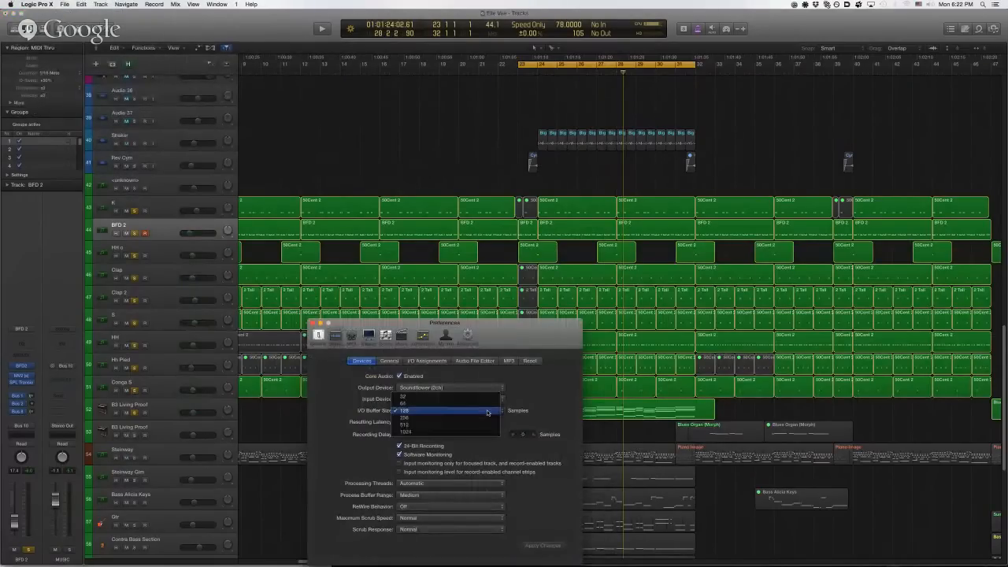
left_click(486, 428)
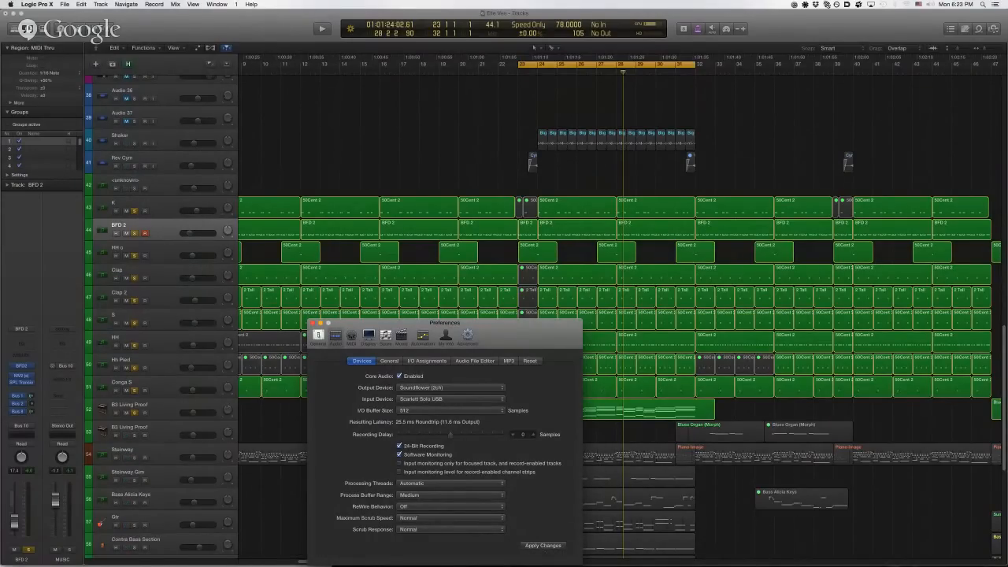
- Dismiss the missing Auto-Tune 5 plug-in alert and reposition the Preferences window higher over the tracks
key("super+Tab")
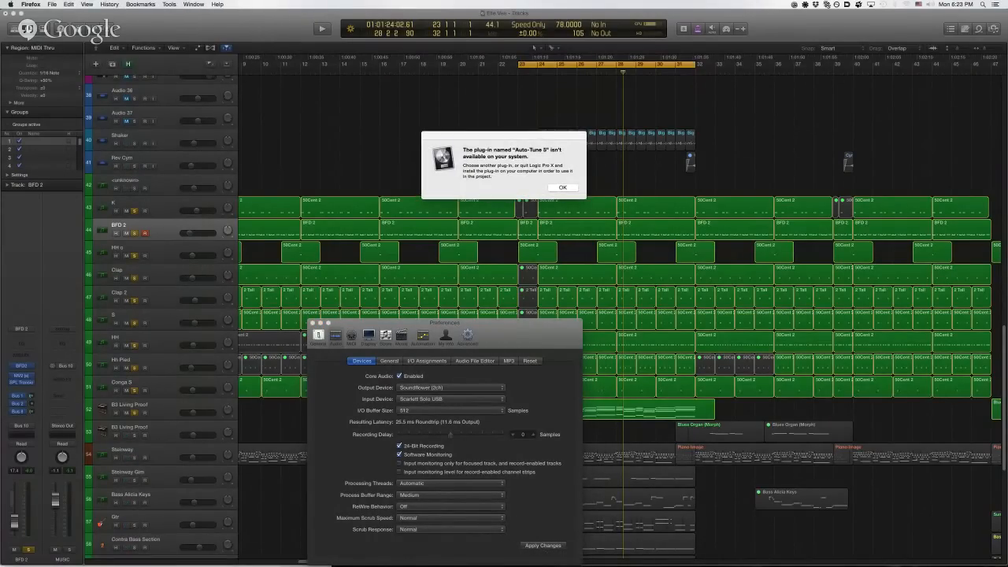
left_click(561, 188)
key("super+Tab")
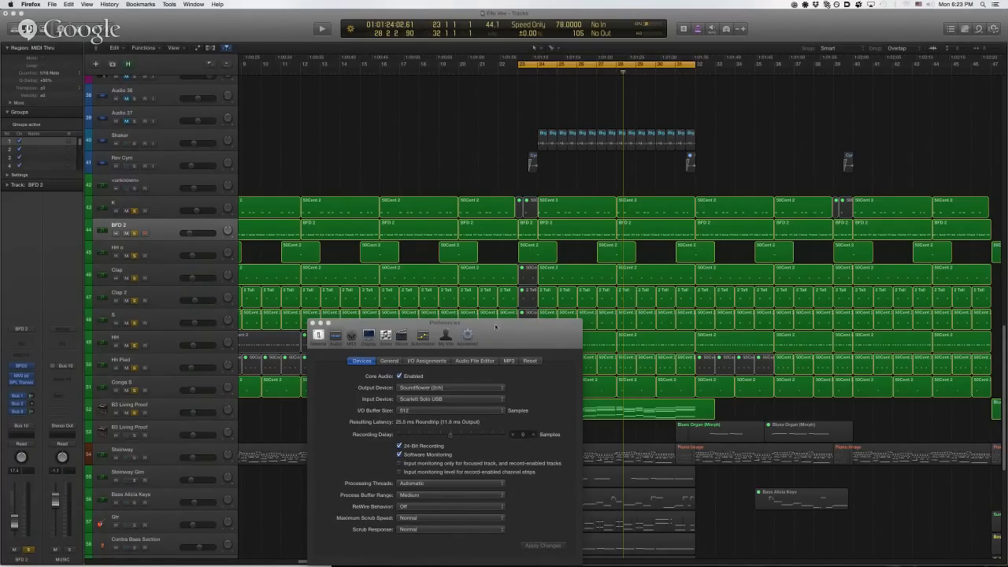
left_click_drag(498, 328, 591, 279)
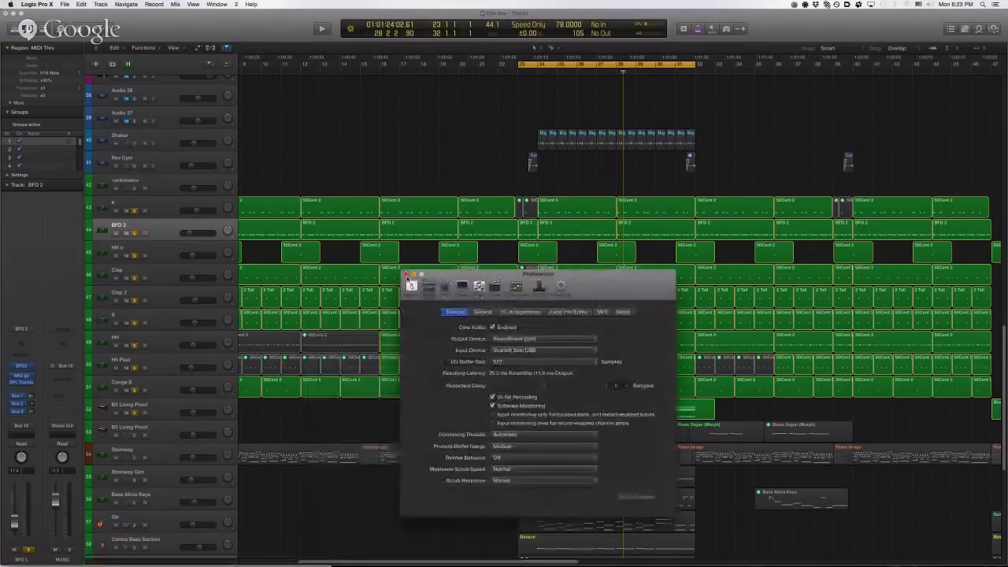
- Close Preferences and restart playback, clearing the solo on the tracks from K through B3 Living Proof and on Audio 38
left_click(407, 275)
key("space")
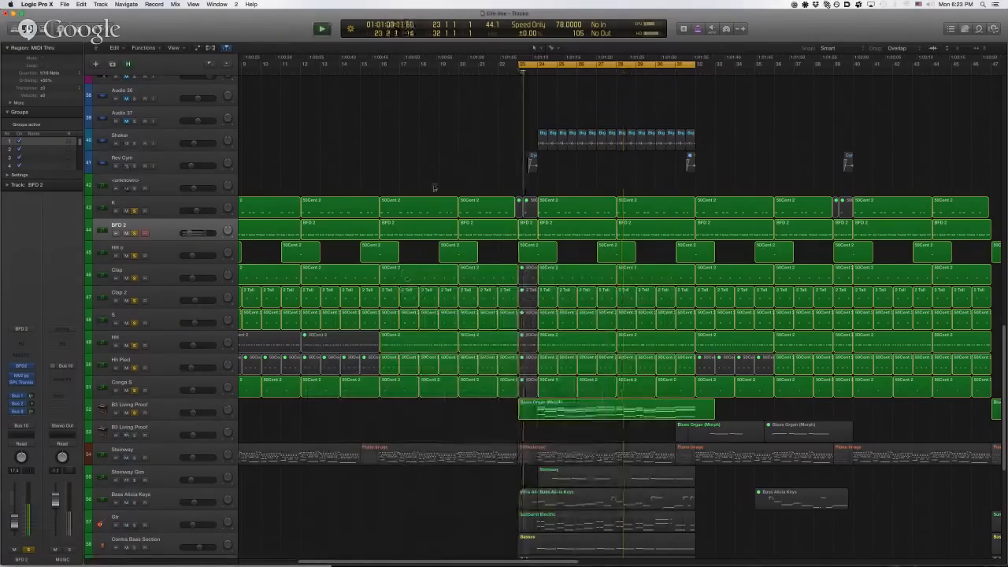
scroll(183, 236, "down", 1)
left_click_drag(135, 195, 136, 397)
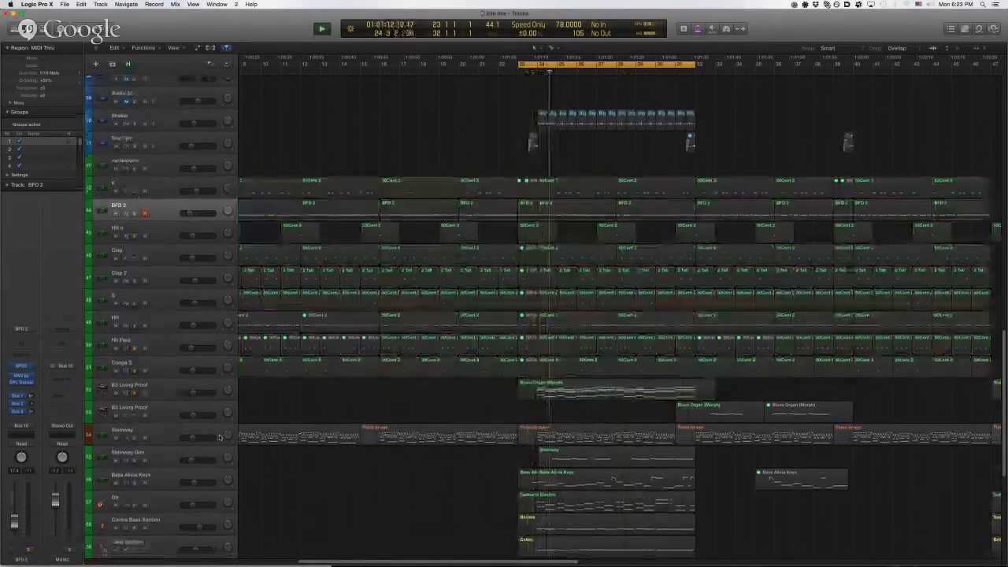
scroll(130, 536, "down", 6)
left_click(133, 532)
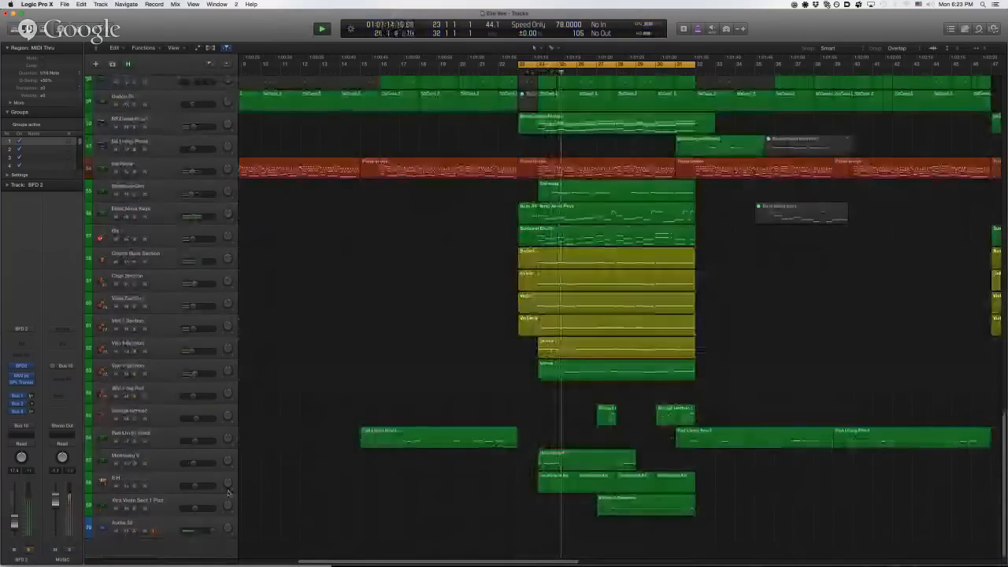
- Solo the string tracks from Contra Bass Section through the last Viol 1 Section together with Audio 38, and start playback
scroll(372, 352, "up", 1)
scroll(372, 351, "up", 2)
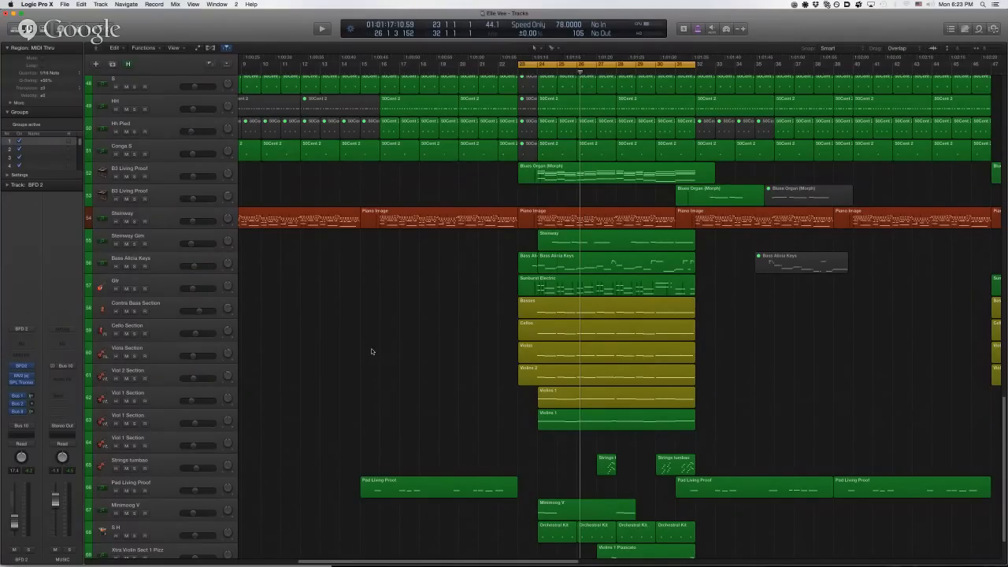
scroll(371, 348, "down", 1)
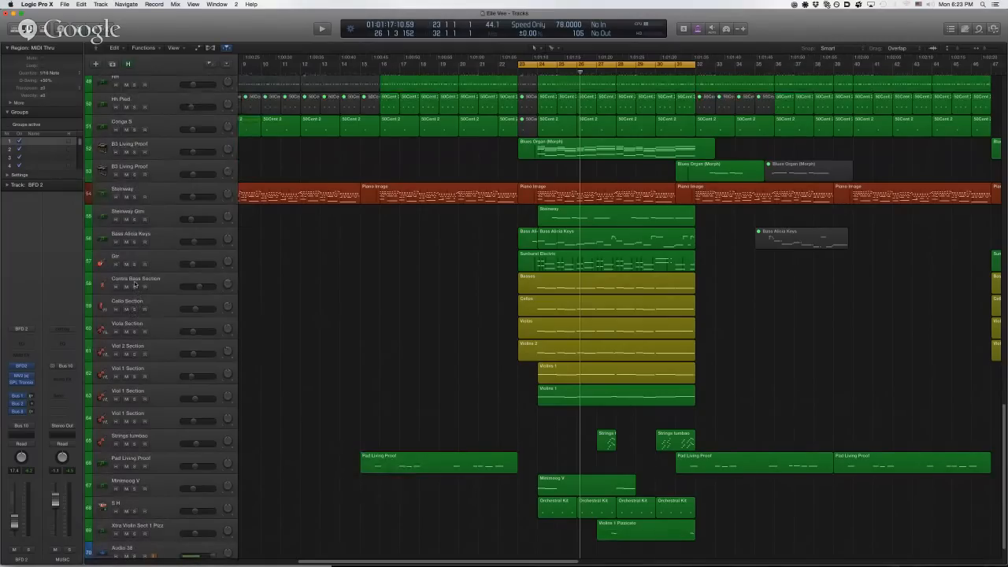
left_click_drag(133, 287, 134, 399)
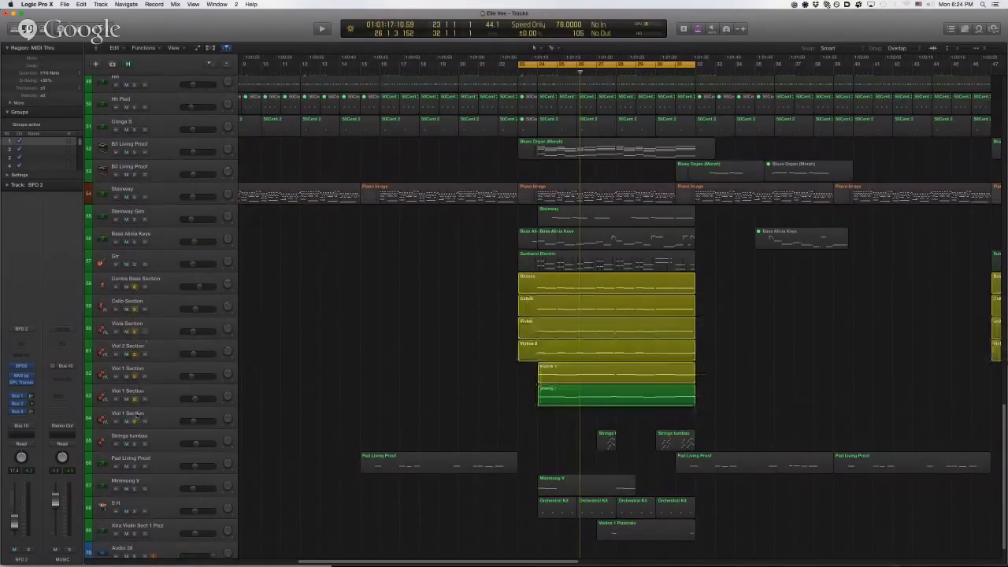
scroll(132, 487, "down", 1)
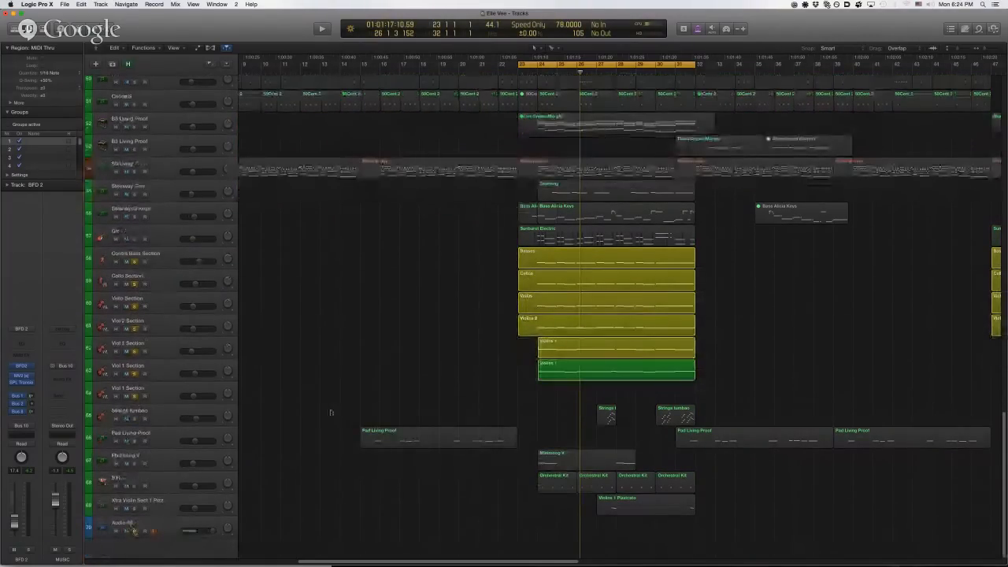
key("space")
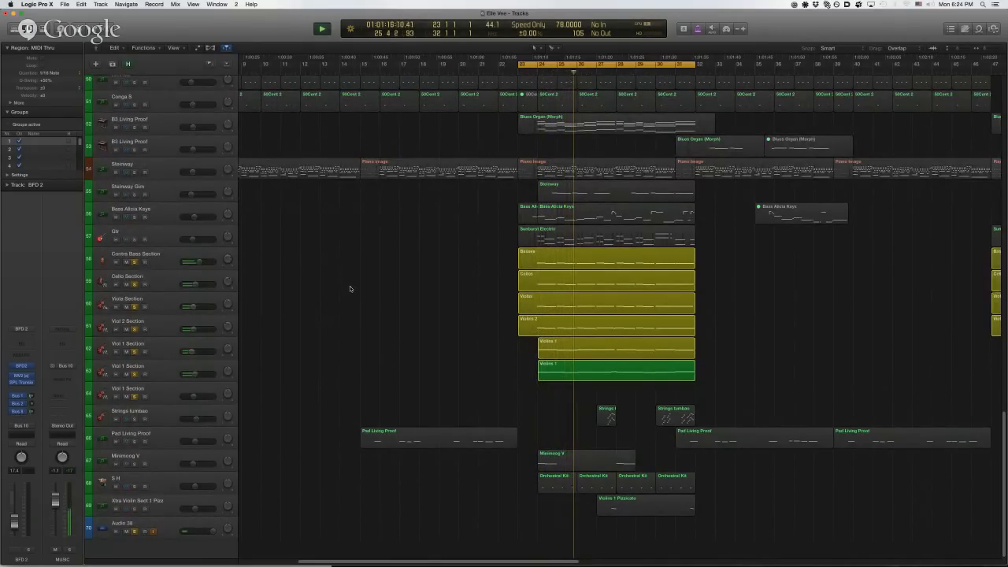
- Select the Contra Bass Section track and clear the solo on all the string section tracks and Audio 38
scroll(350, 291, "up", 10)
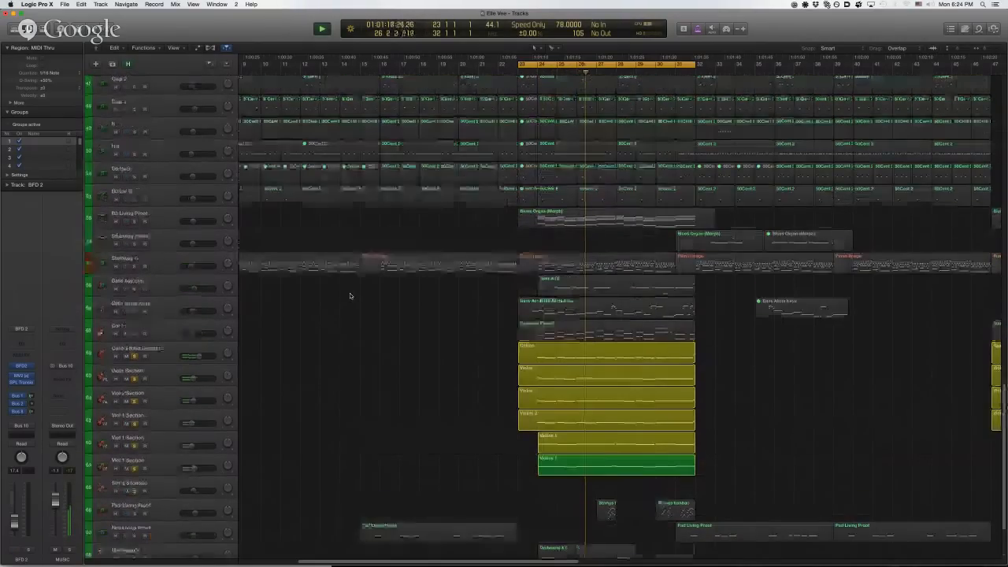
scroll(350, 296, "down", 5)
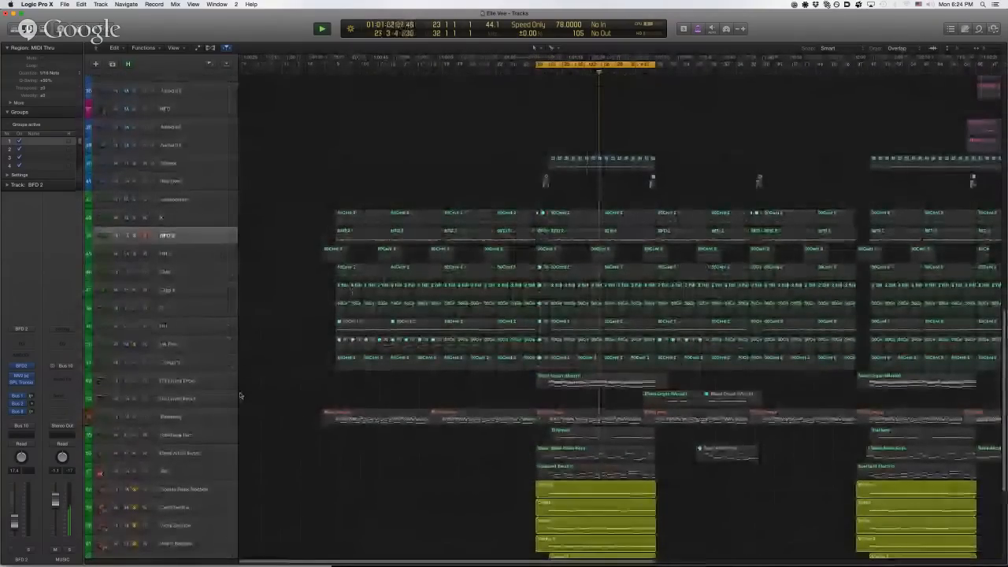
scroll(248, 395, "down", 5)
scroll(276, 334, "down", 1)
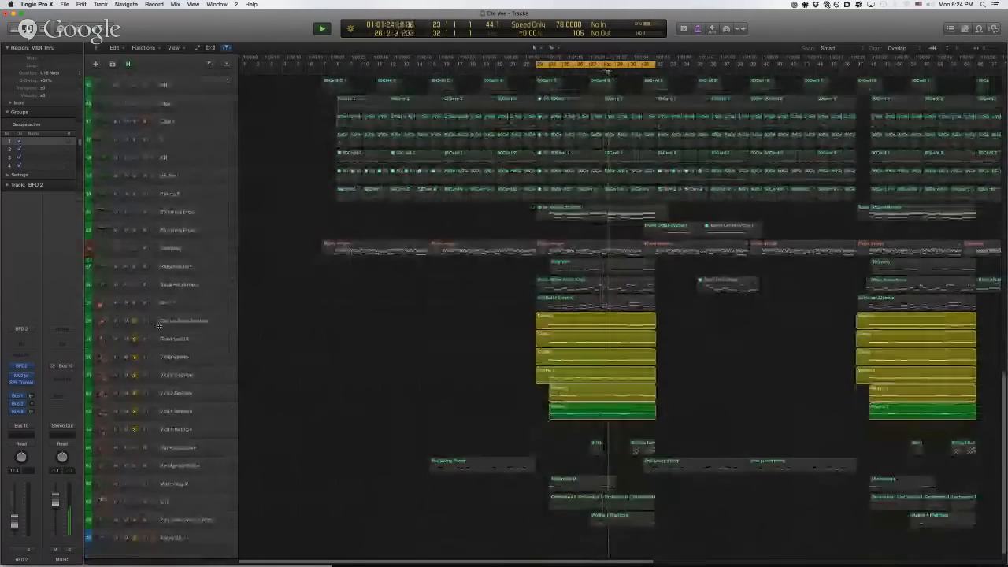
left_click(172, 322)
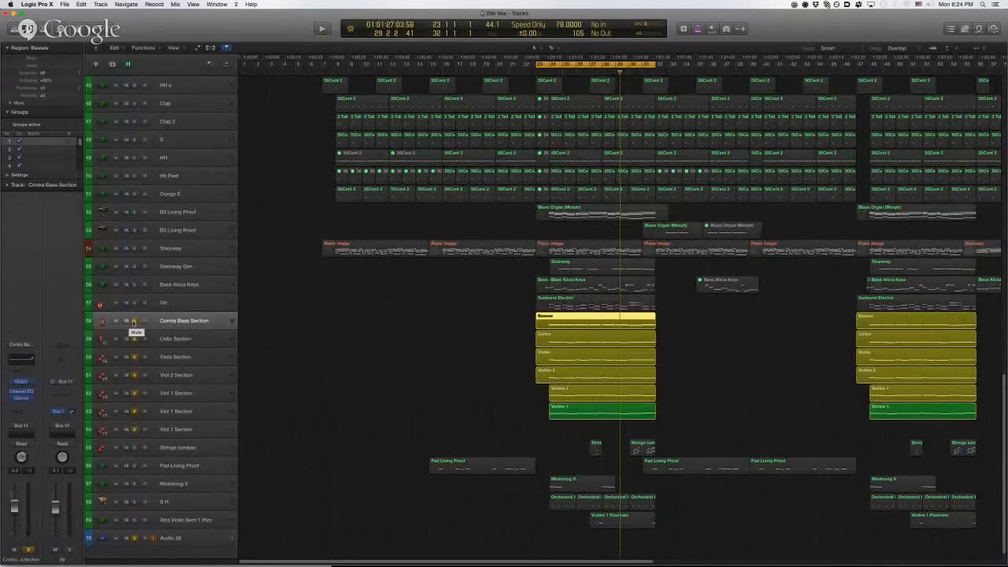
left_click_drag(133, 323, 138, 431)
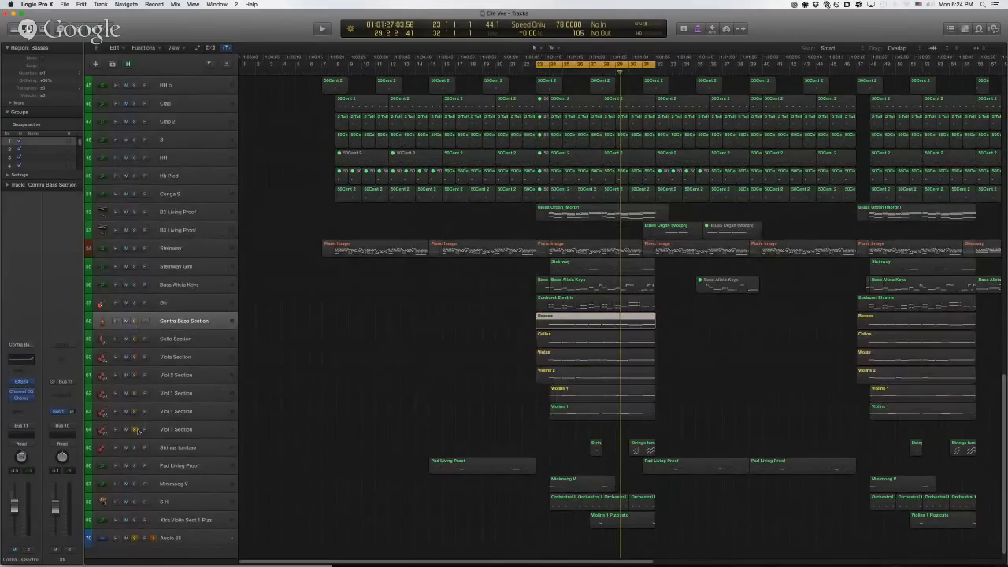
left_click(134, 540)
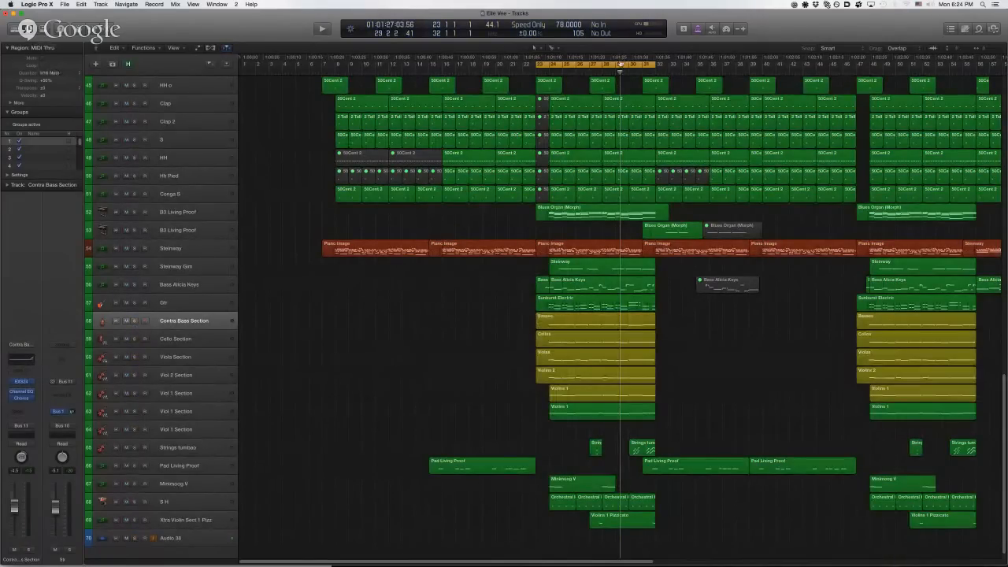
- Set the cycle range from bar 16 to bar 23 and play the Steinway track soloed
left_click(620, 64)
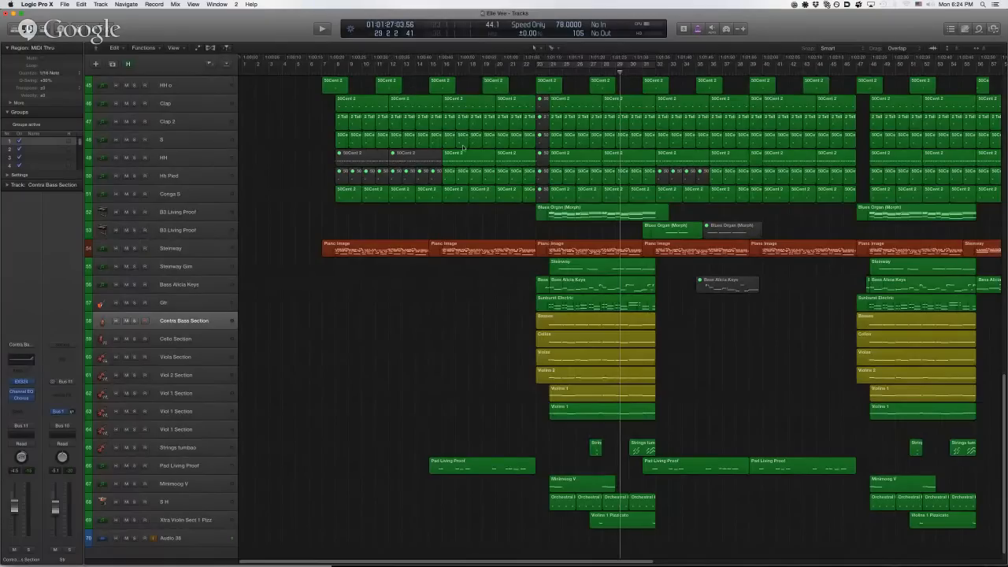
left_click_drag(446, 63, 536, 63)
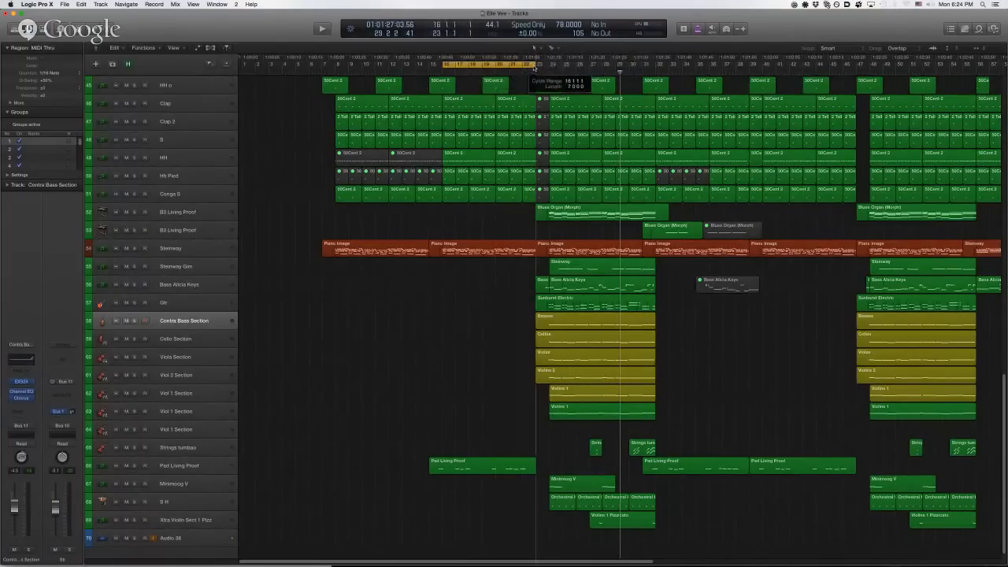
left_click(133, 248)
key("space")
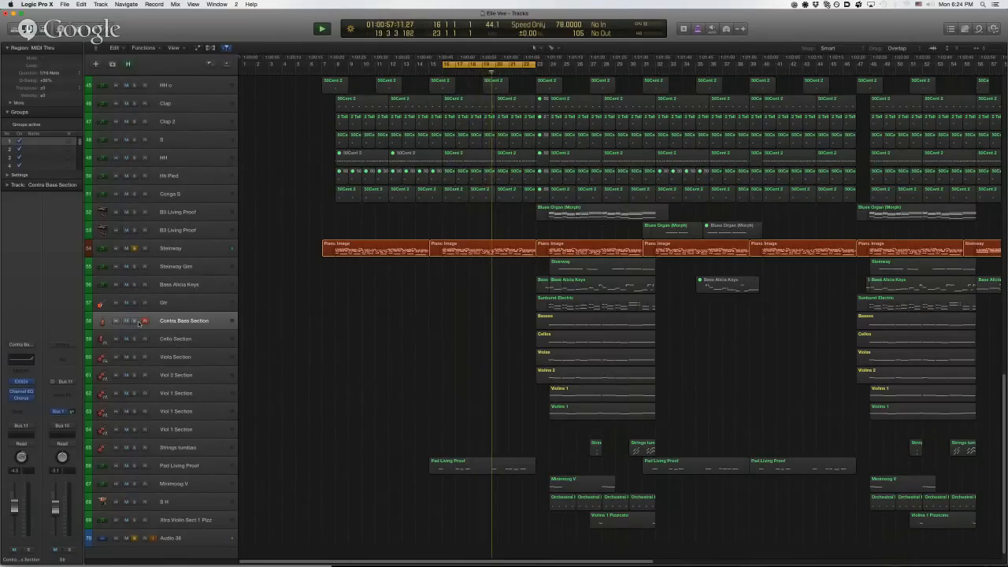
- Clear the solo on the Steinway and Audio 38 tracks, and stop playback with cycle mode off
left_click(135, 248)
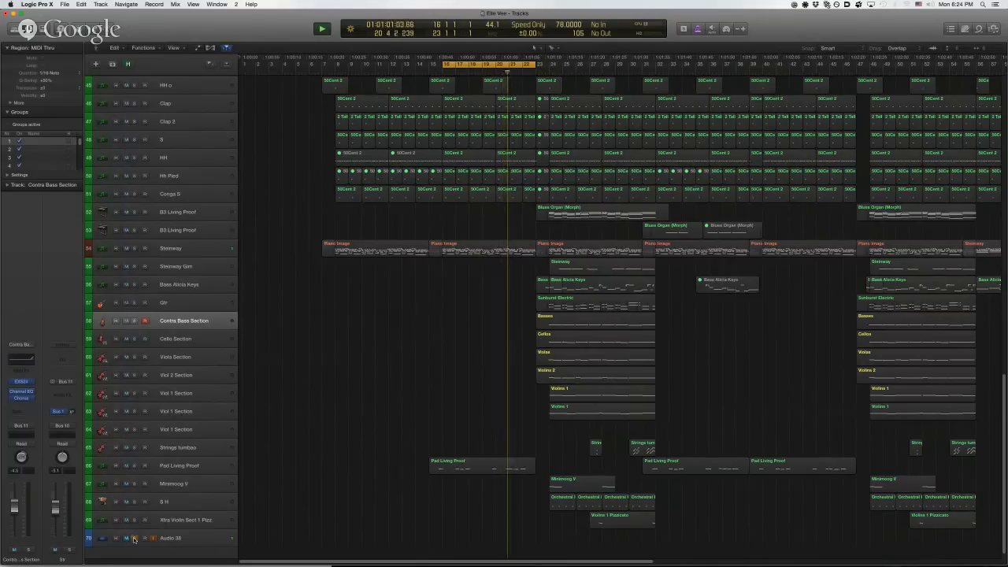
left_click(135, 538)
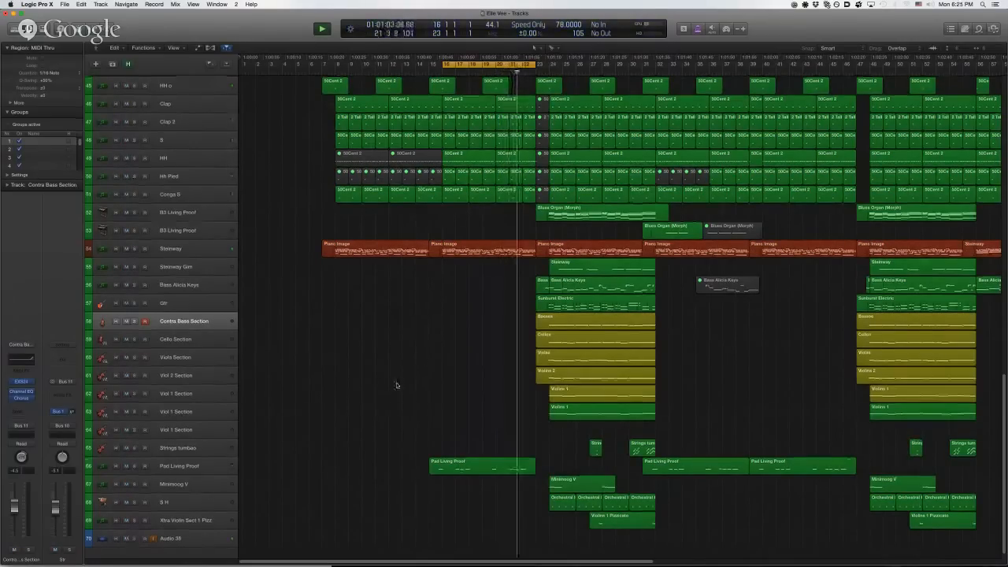
scroll(396, 385, "up", 3)
key("space")
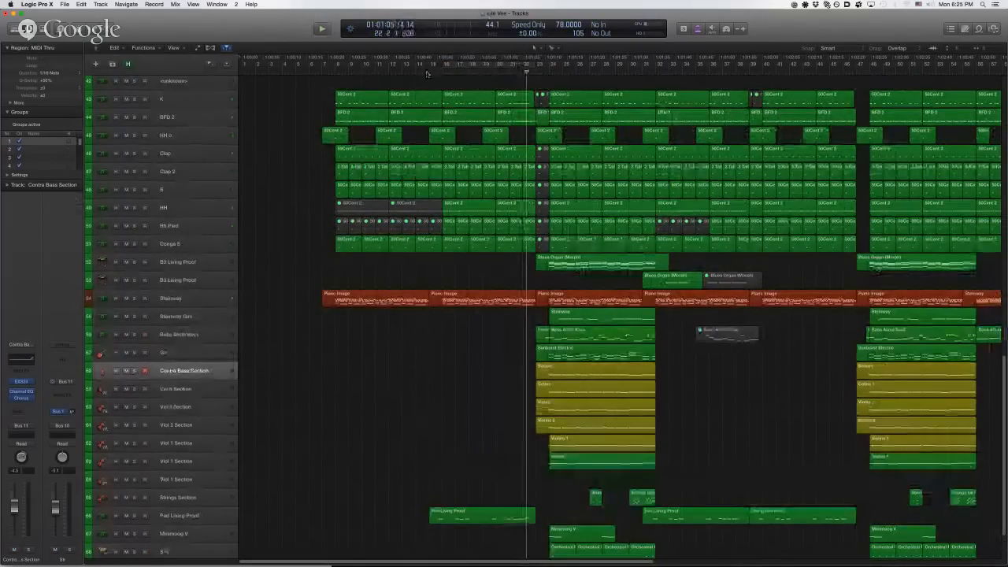
- Play the full mix from bar 16 and select the BFD 2 track
left_click(441, 74)
key("space")
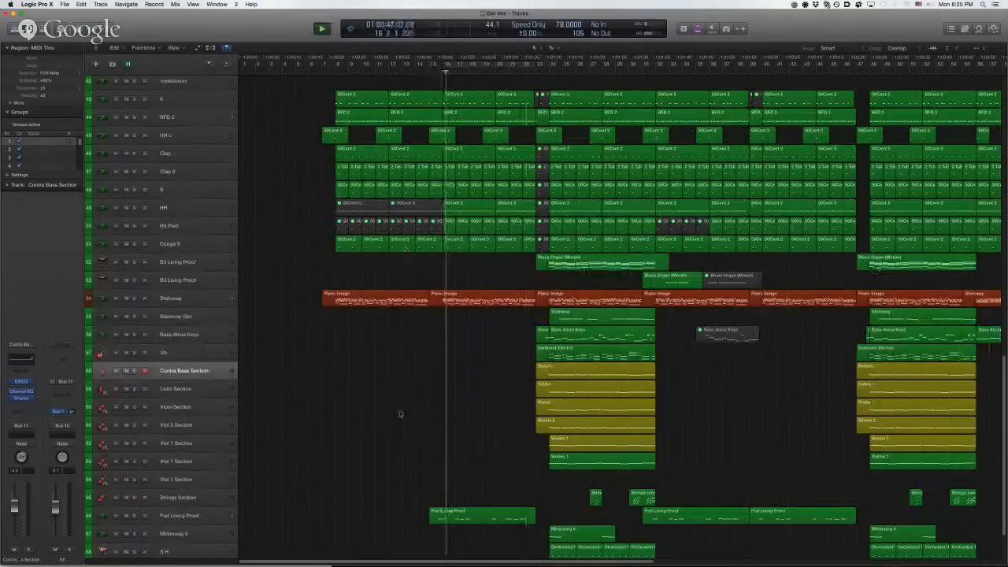
scroll(399, 412, "up", 3)
left_click(168, 171)
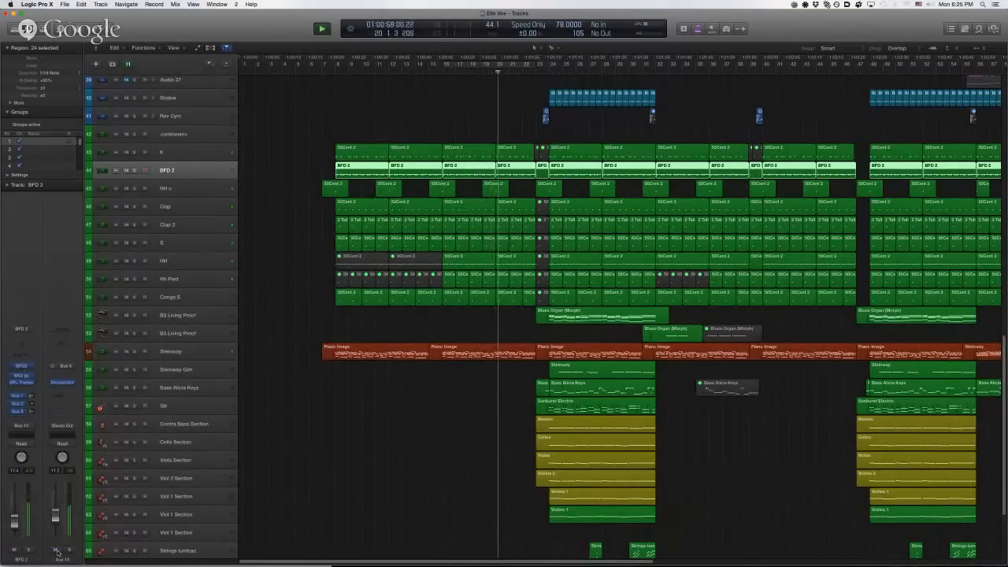
- Solo the Pad Living Proof track and play it from about bar 15
scroll(444, 470, "down", 1)
scroll(444, 472, "down", 3)
scroll(444, 474, "down", 3)
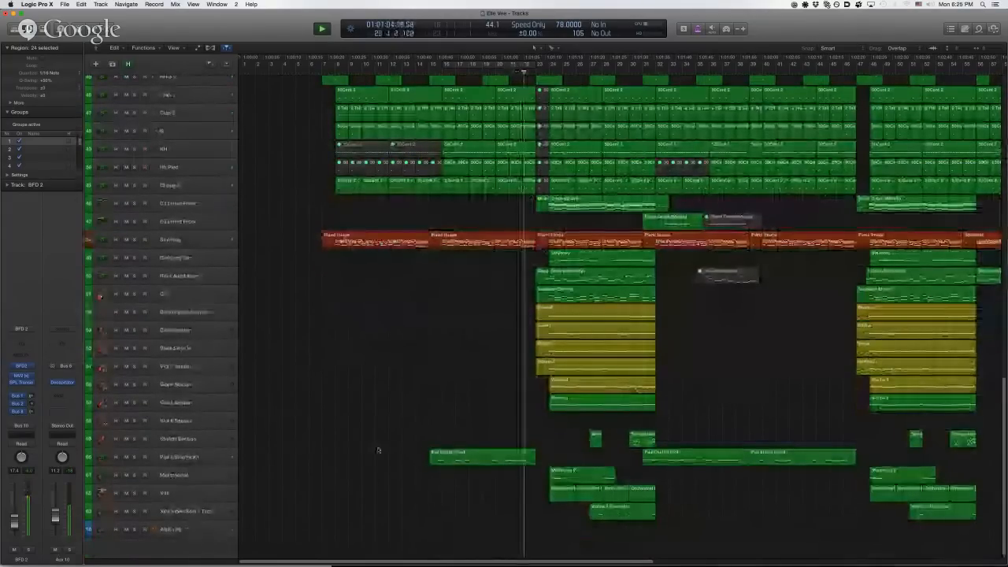
left_click(150, 457)
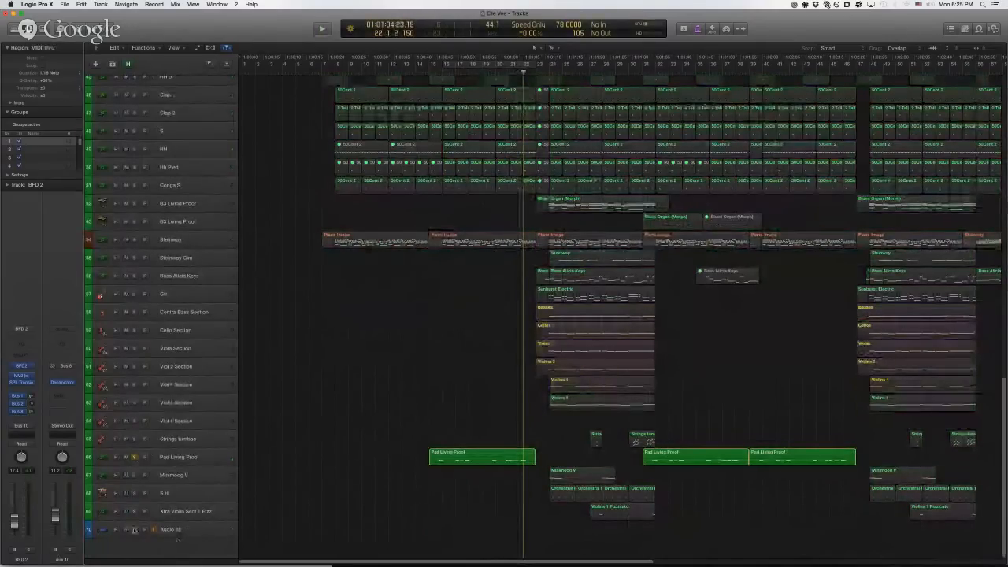
left_click(435, 72)
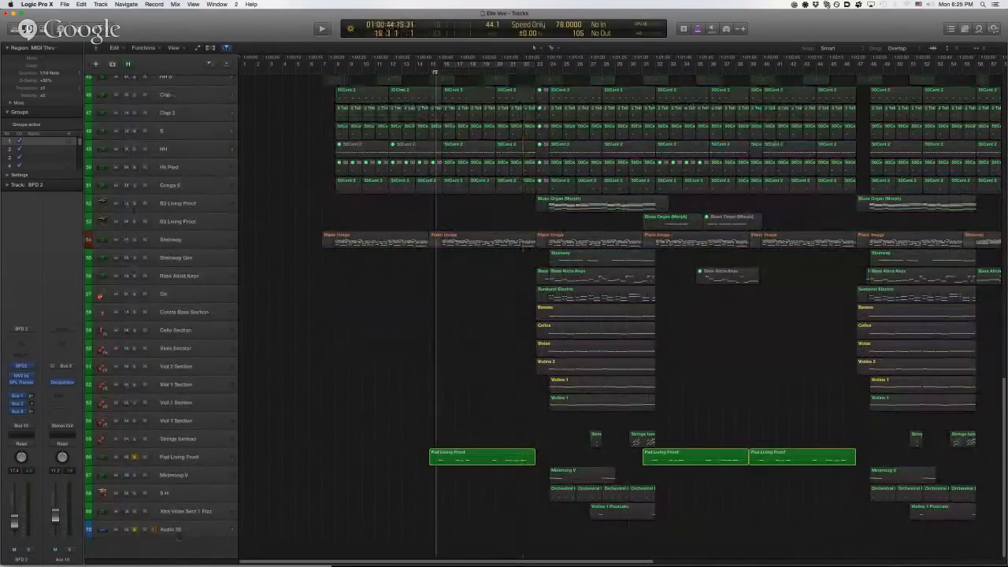
scroll(437, 126, "up", 3)
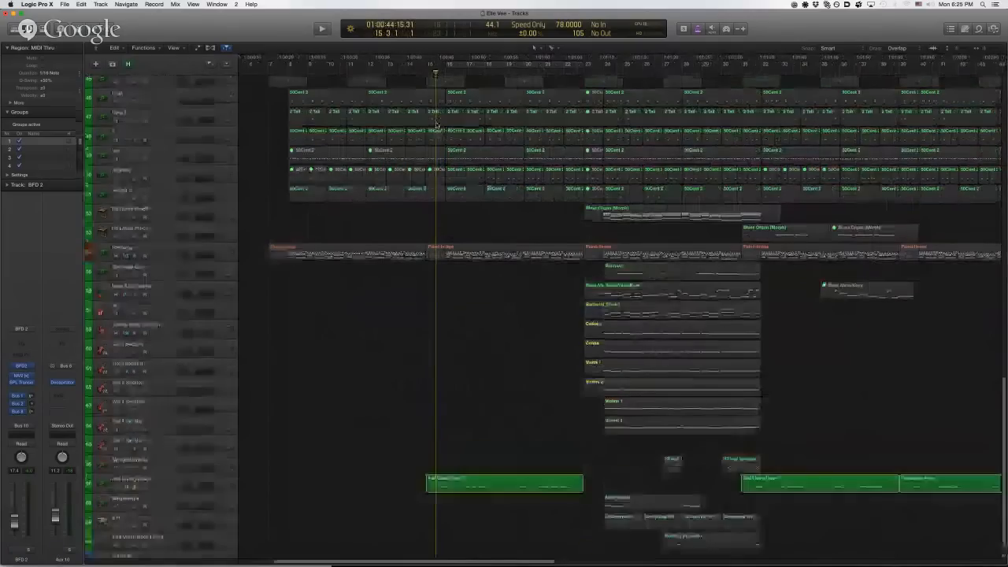
key("space")
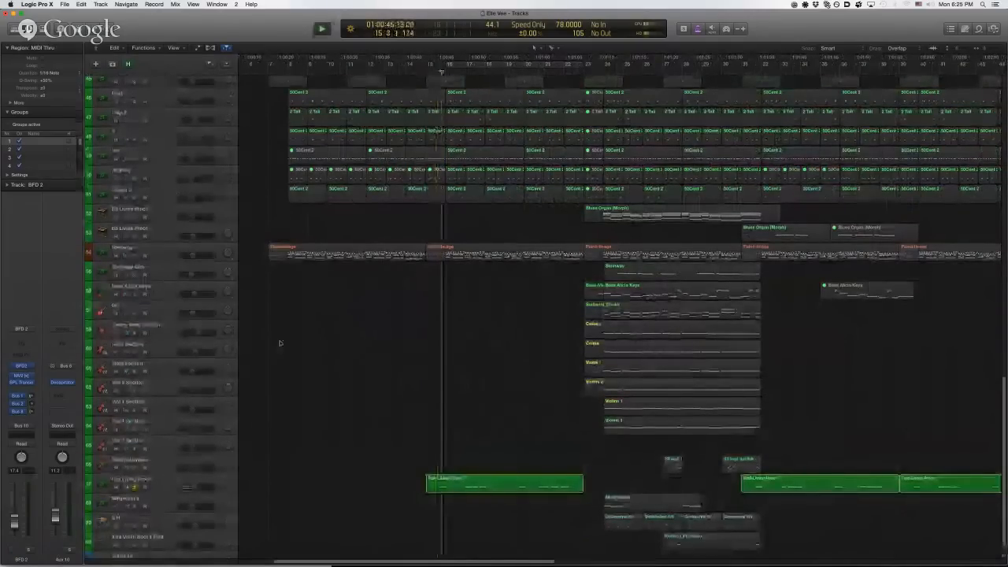
- Open the CS-80V2 instrument of Pad Living Proof, and clear the track's solo and hide the plug-in window
left_click(158, 486)
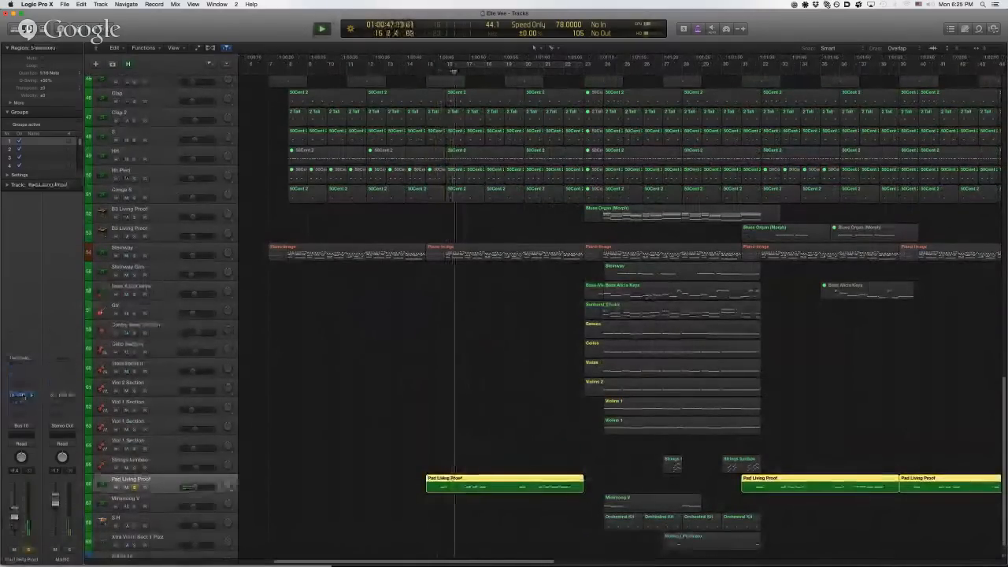
left_click(22, 396)
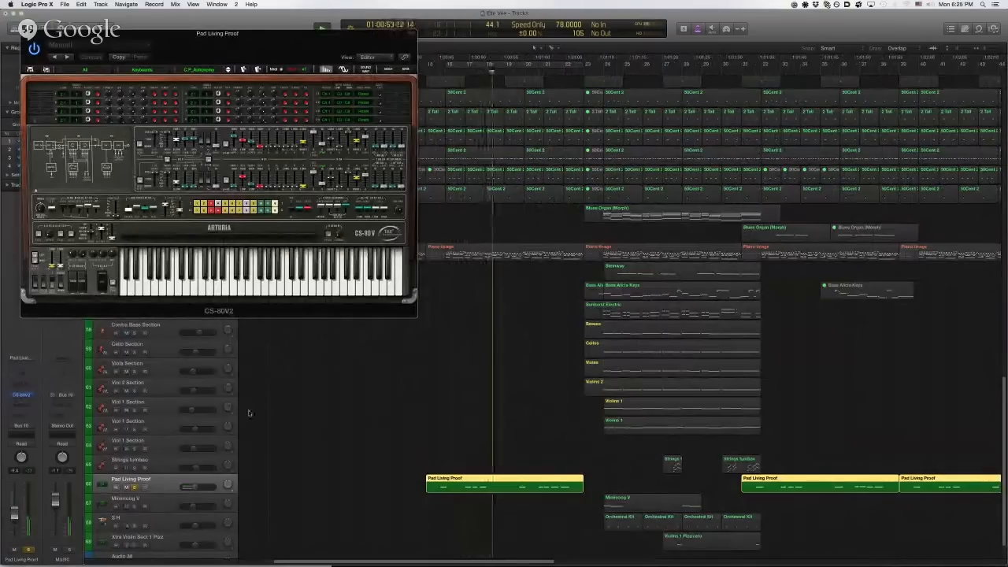
left_click(135, 488)
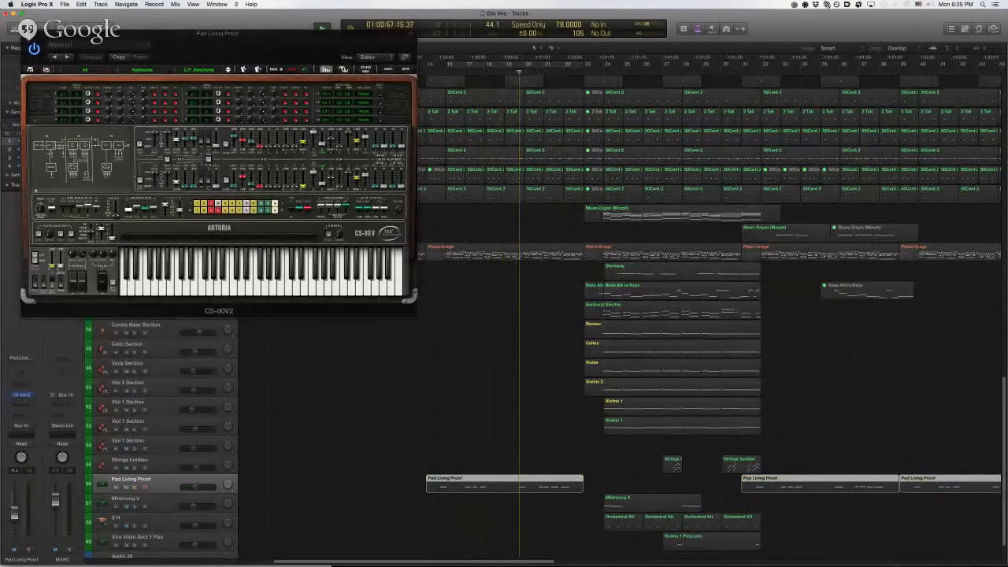
key("v")
- Clear the remaining solo on Audio 38 and deselect the Pad Living Proof regions
scroll(283, 397, "up", 1)
scroll(284, 398, "down", 10)
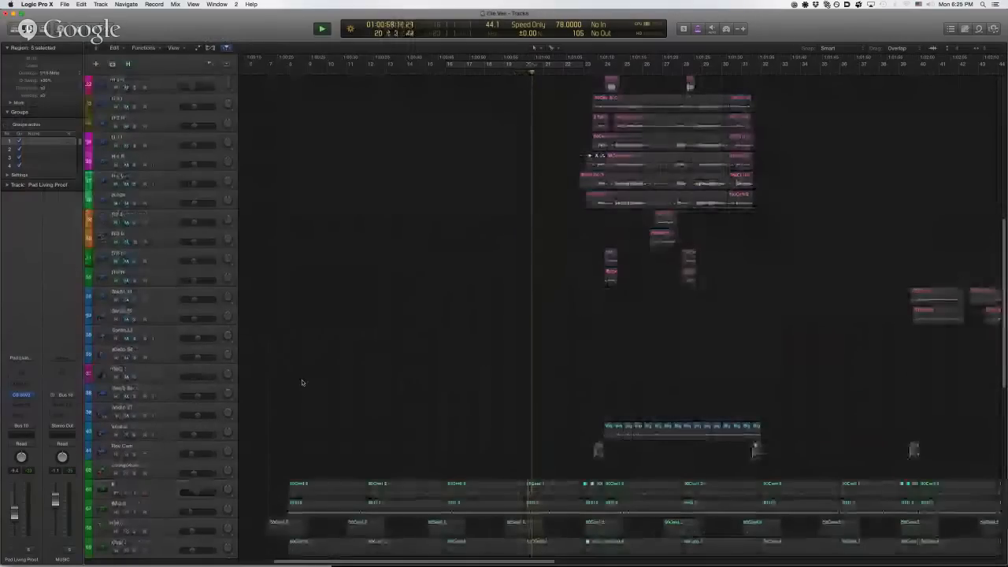
scroll(284, 398, "up", 9)
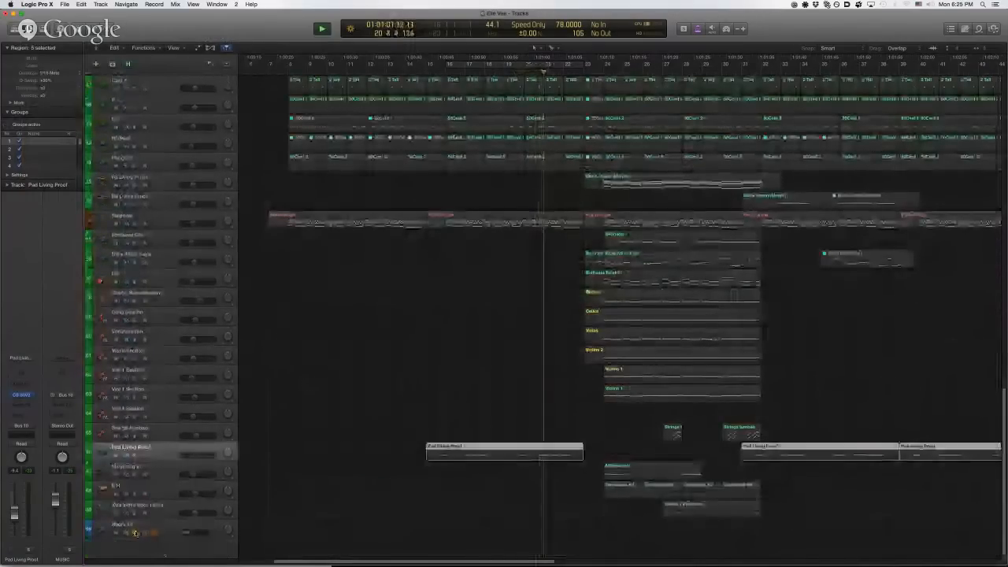
key("s")
left_click(482, 370)
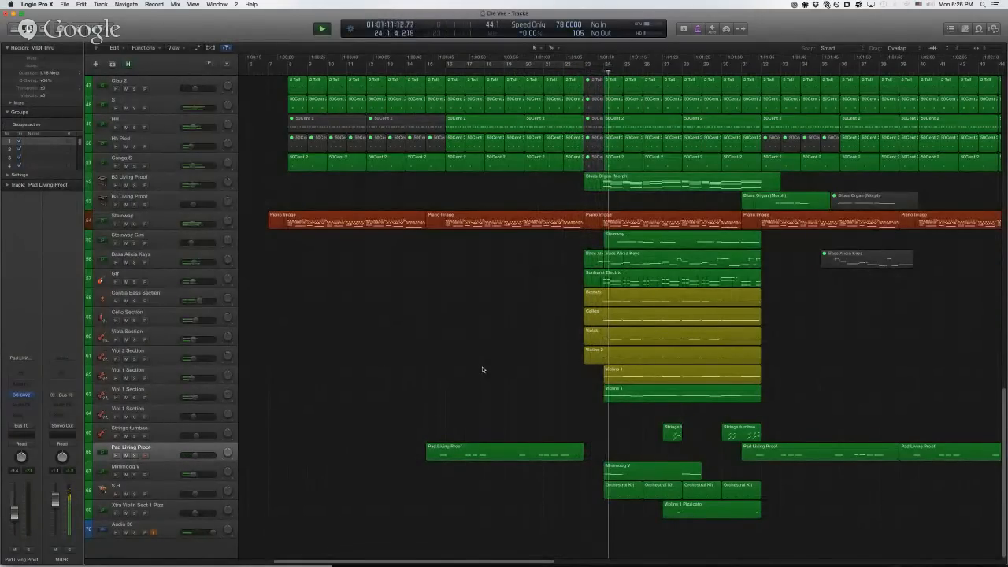
- Zoom out in both directions to view the complete arrangement from the first section to the end during playback
key("super+Left")
key("super+Up")
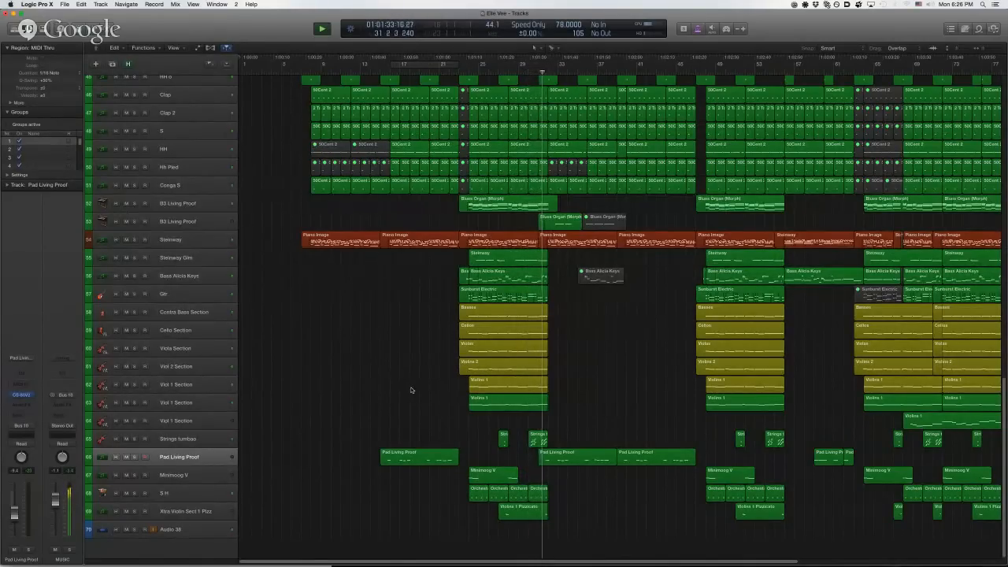
key("super+Left")
key("super+Up")
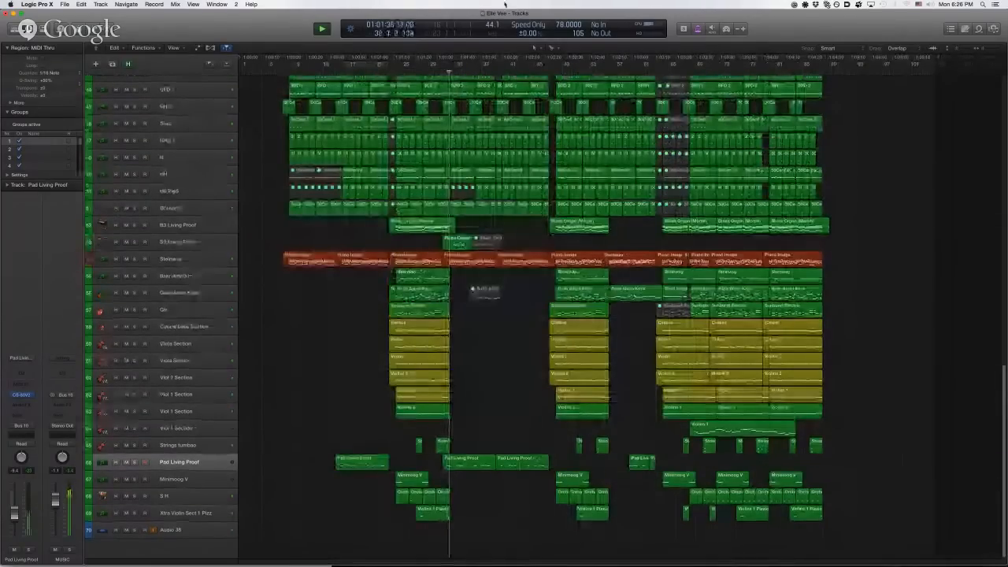
- Set a cycle from bar 24 to 31, solo the upper B3 Living Proof track together with Audio 38, and play it
key("space")
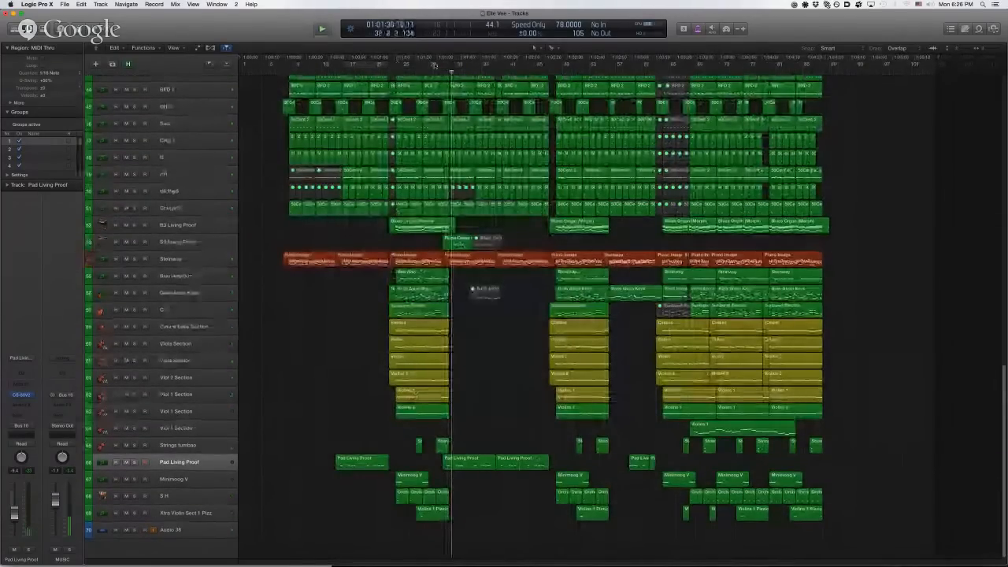
left_click_drag(396, 65, 445, 66)
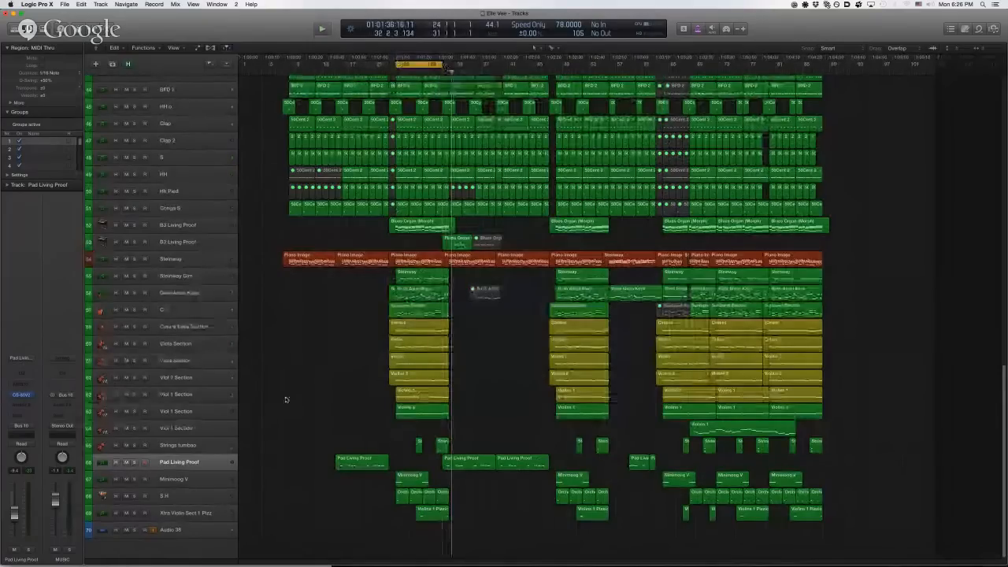
left_click(135, 531)
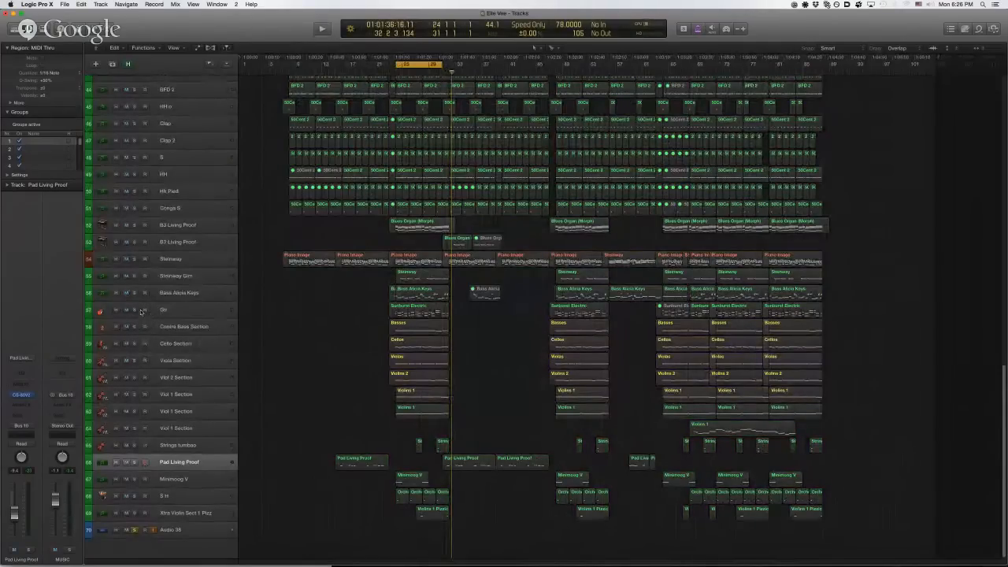
left_click(134, 242)
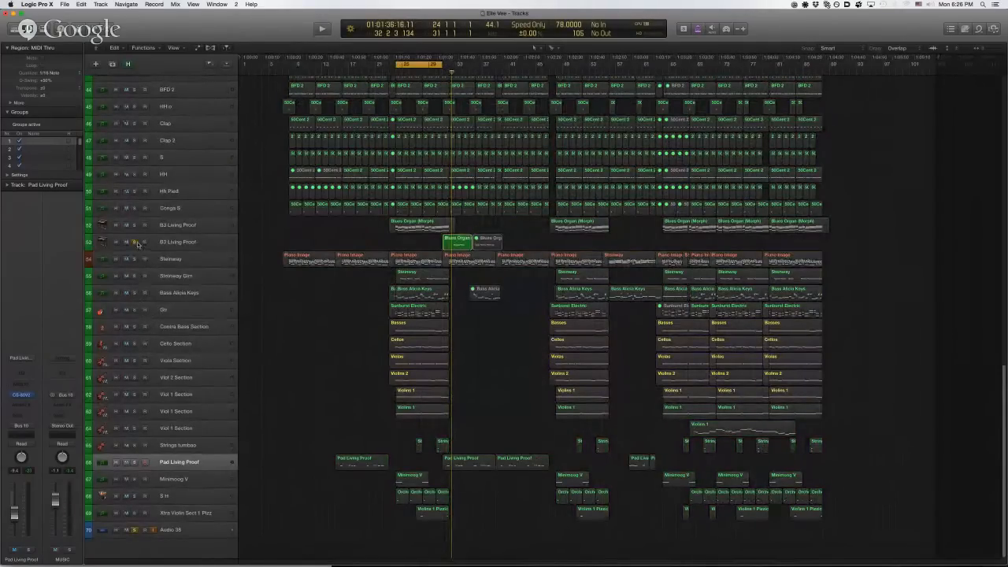
left_click(134, 225)
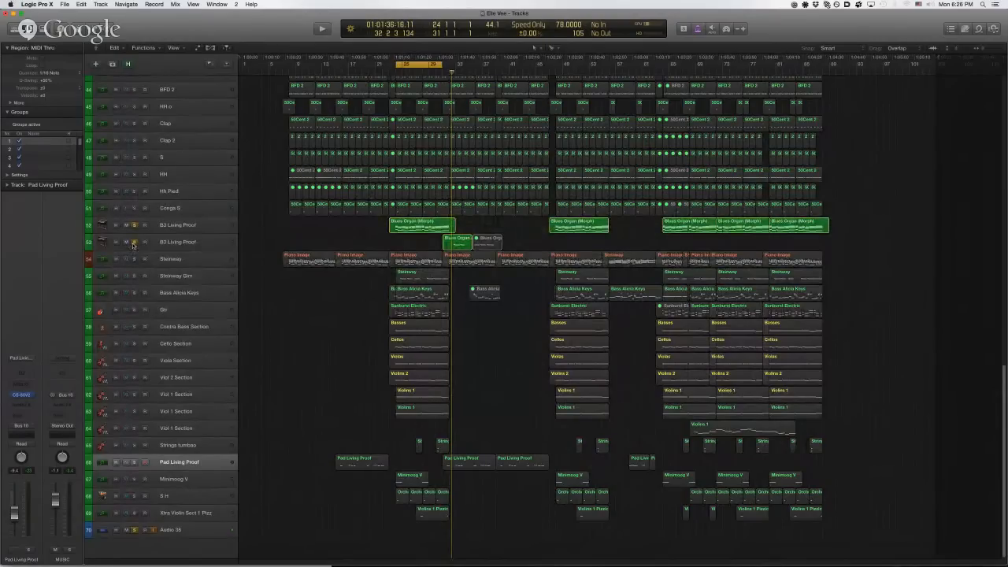
left_click(135, 242)
key("space")
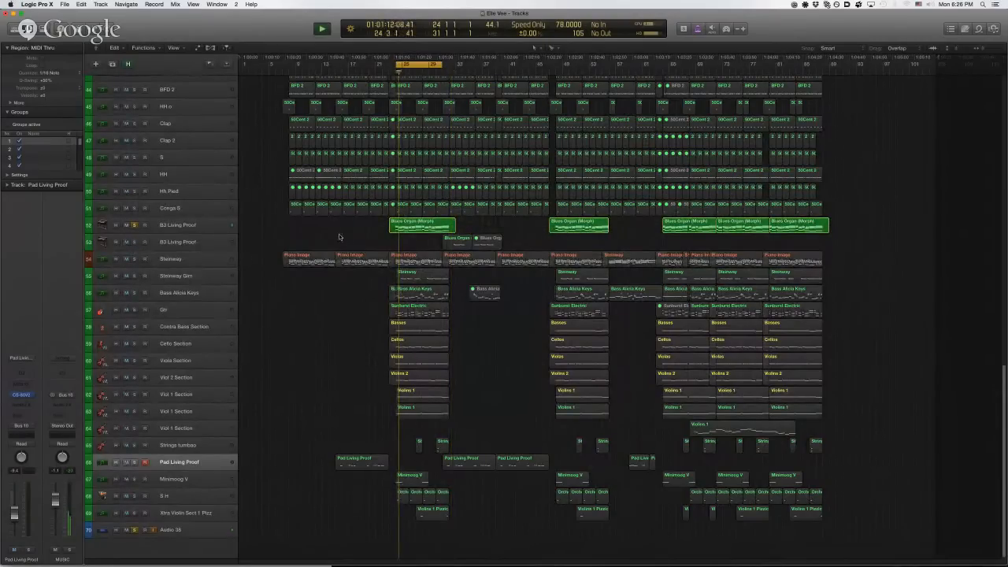
- Examine the JJP-Strings-Keys plug-in on the upper B3 Living Proof track during playback, toggling its power, and close its window
scroll(339, 236, "up", 2)
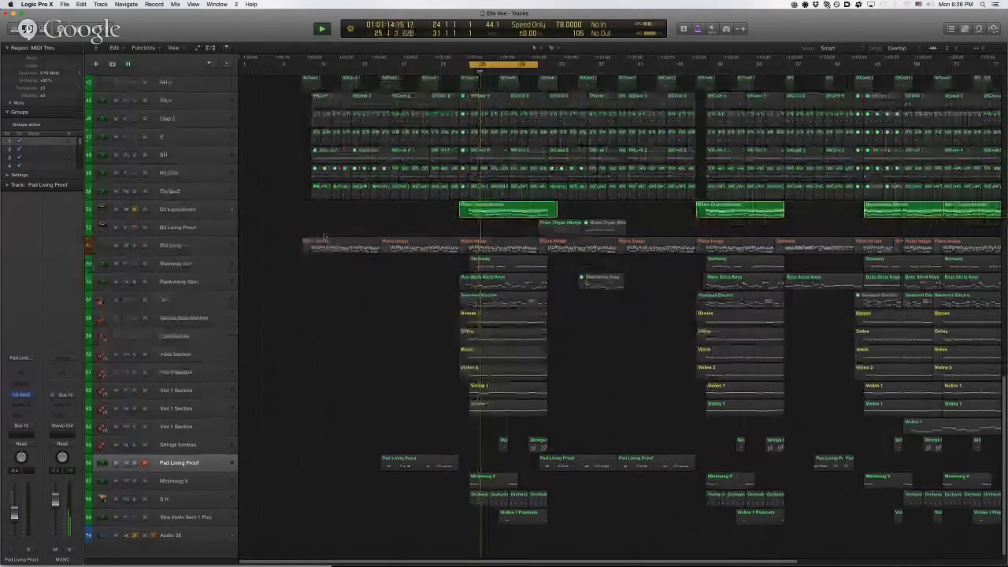
left_click(188, 215)
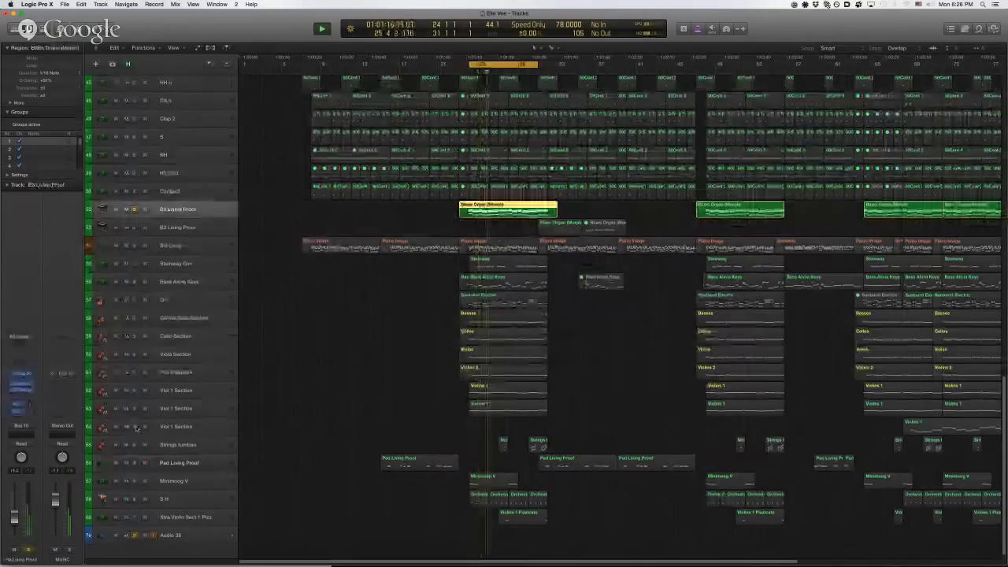
left_click(24, 390)
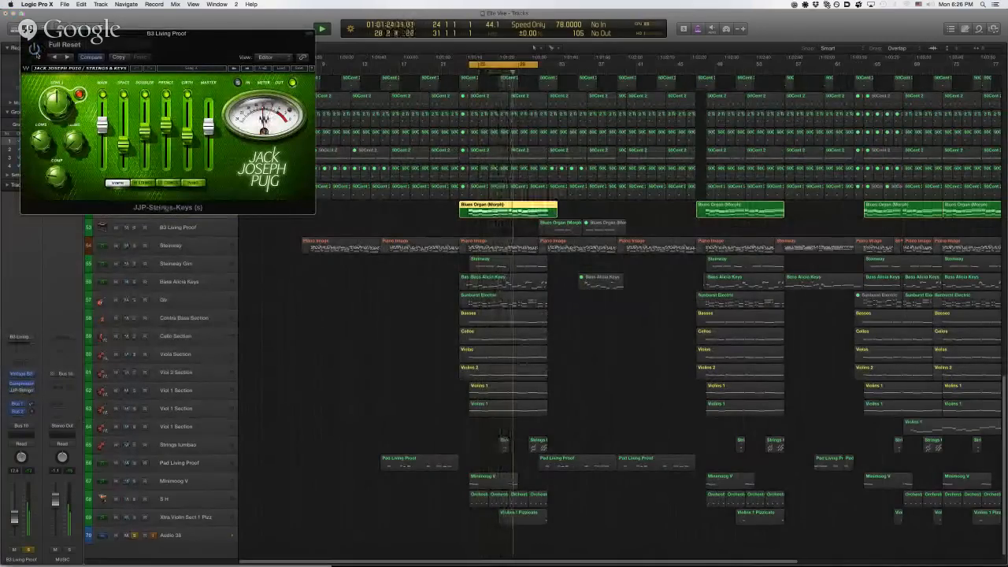
left_click(34, 50)
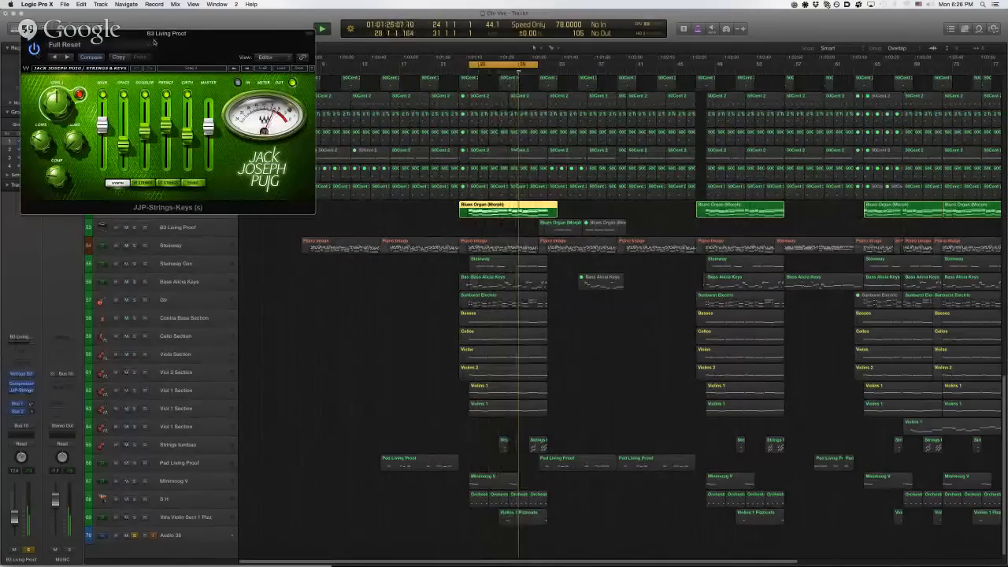
left_click_drag(184, 34, 298, 166)
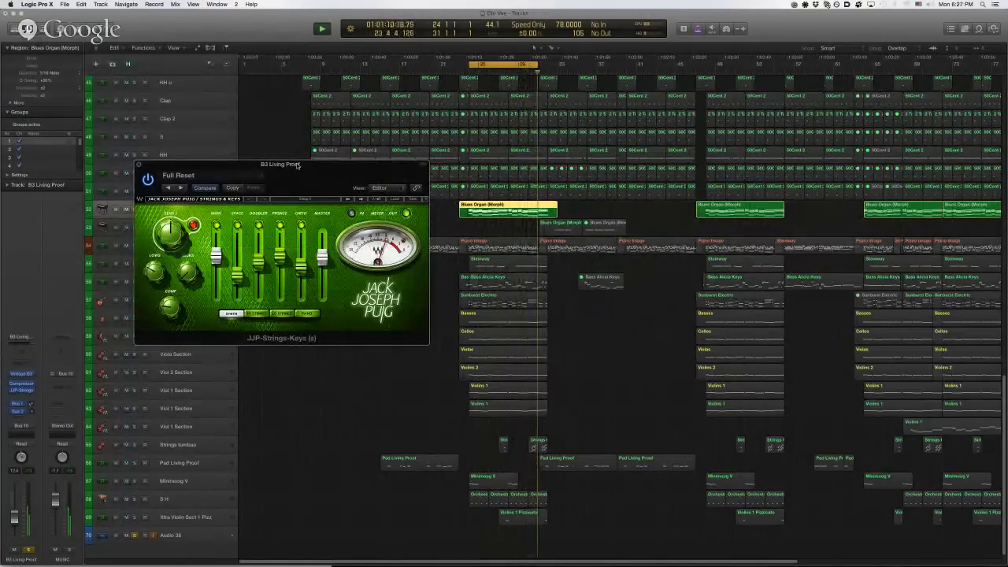
key("space")
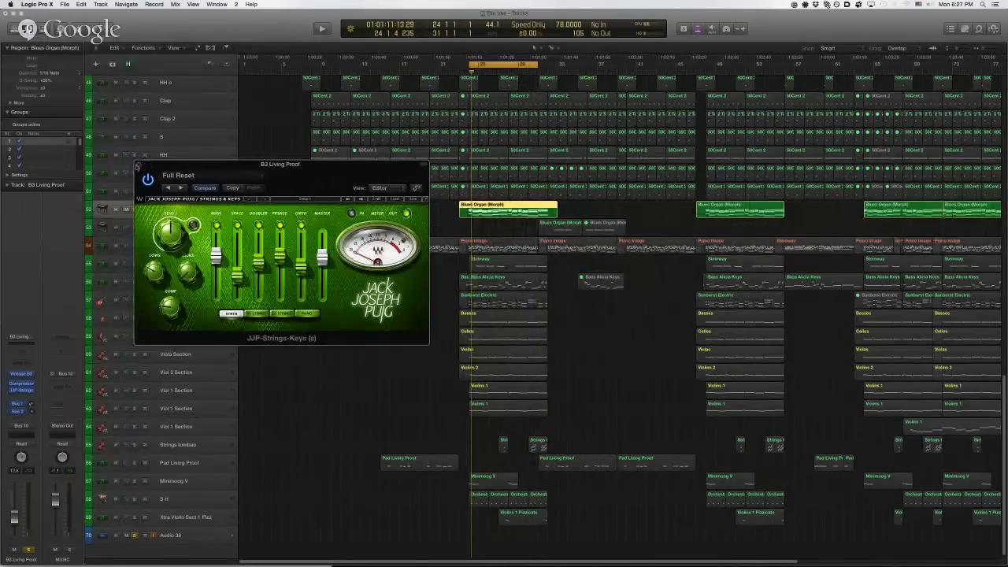
left_click(137, 166)
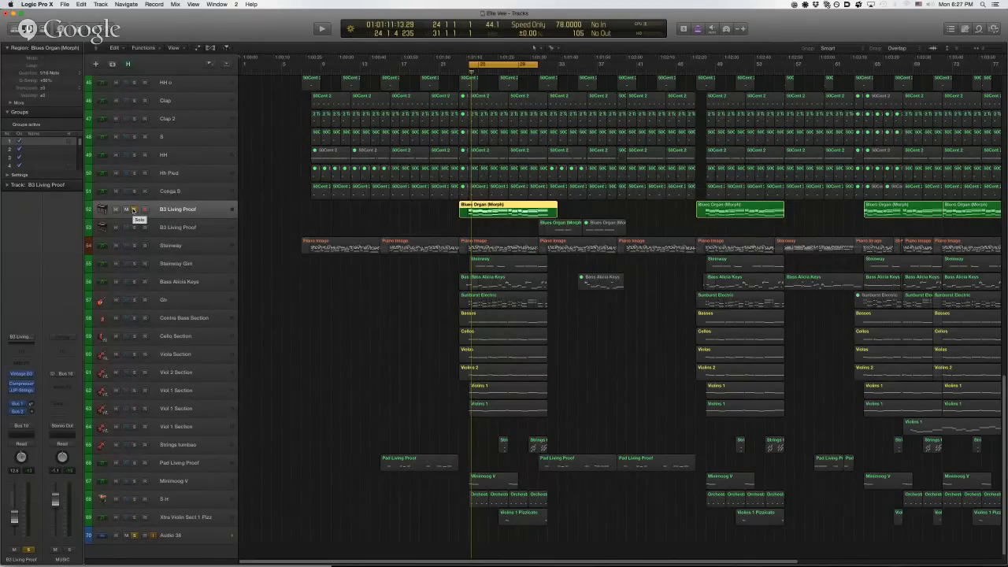
- Switch the solo from B3 Living Proof to the Gtr track, play it briefly, and view its EXS24 instrument
left_click(132, 208)
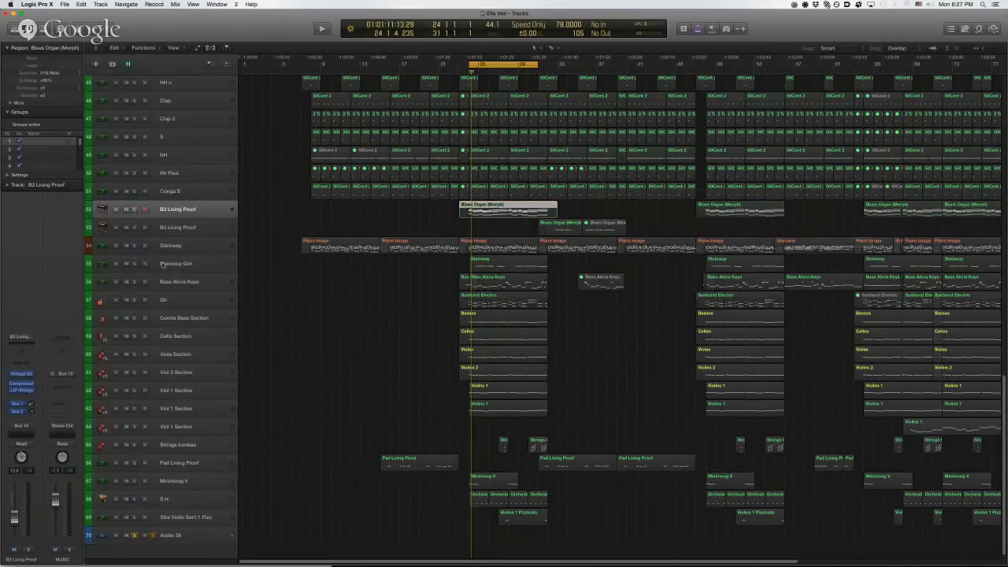
left_click(135, 300)
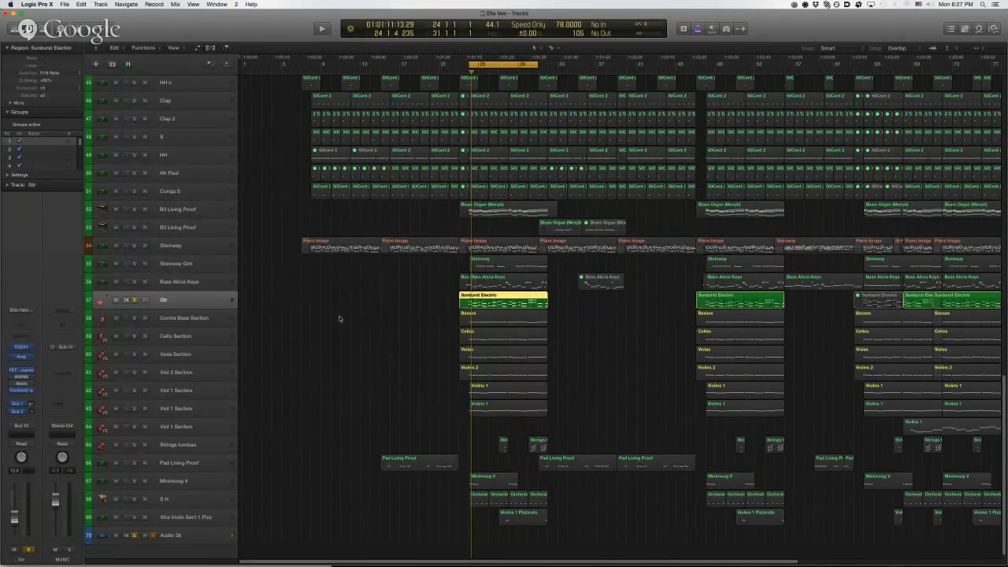
key("space")
left_click(24, 348)
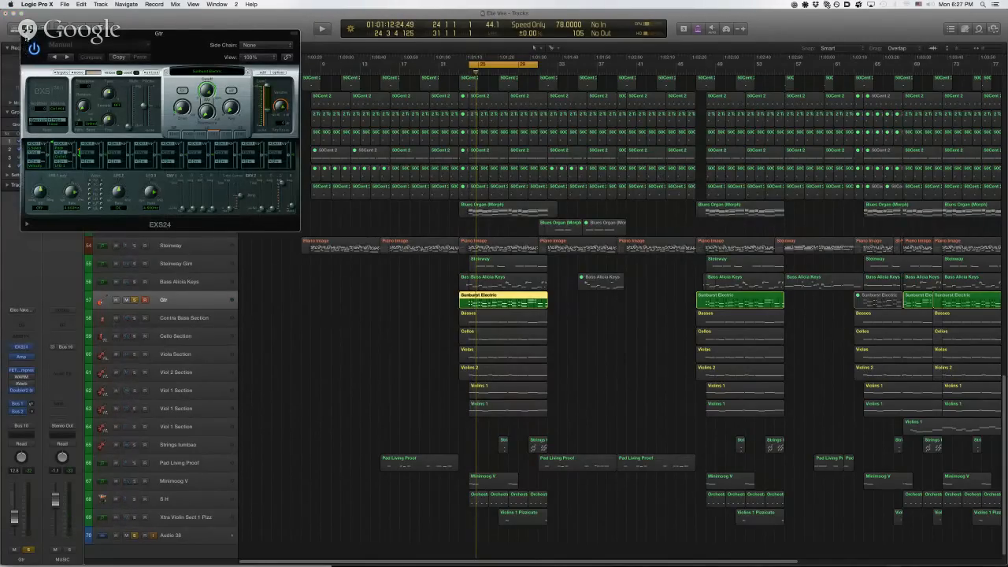
left_click(25, 33)
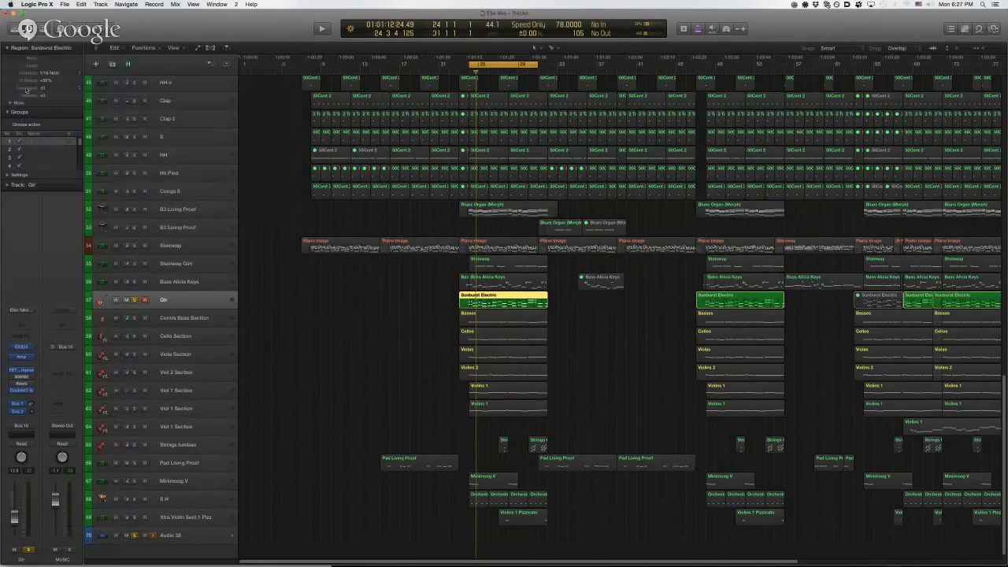
- Open the Gtr track's Amp Designer, FET Compressor and Doubler2 plug-ins and arrange their windows one below the other
left_click(22, 357)
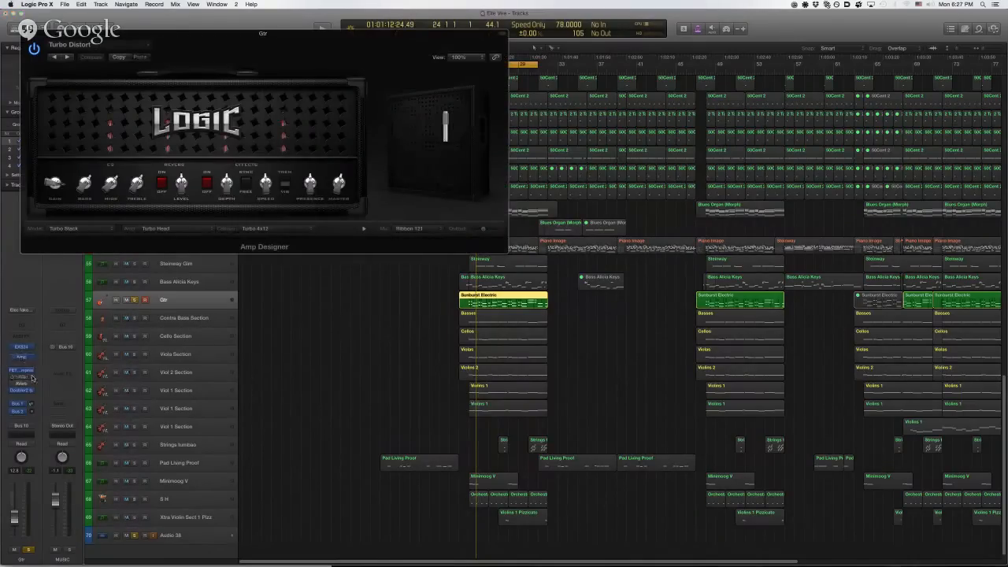
left_click(23, 371)
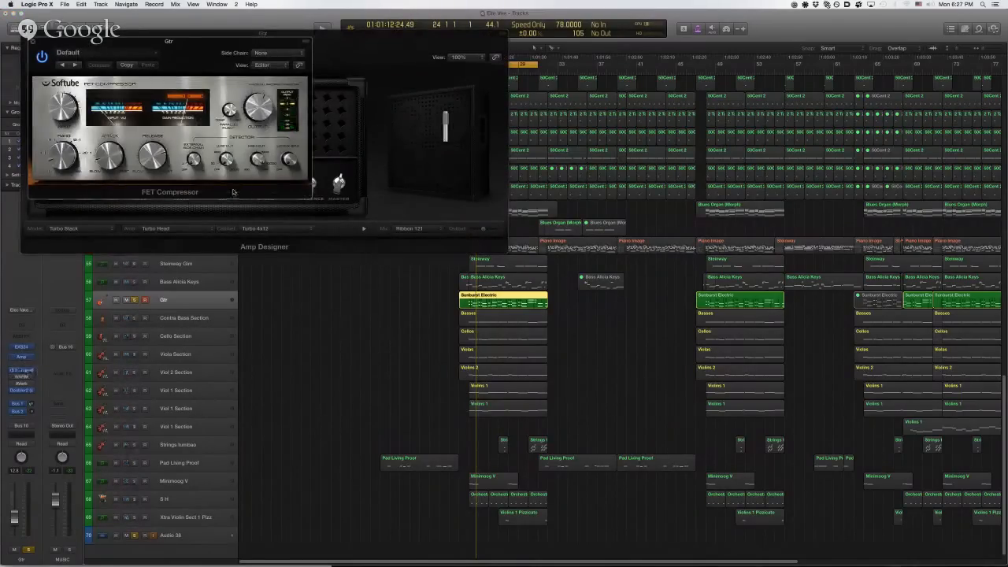
left_click_drag(227, 50, 365, 267)
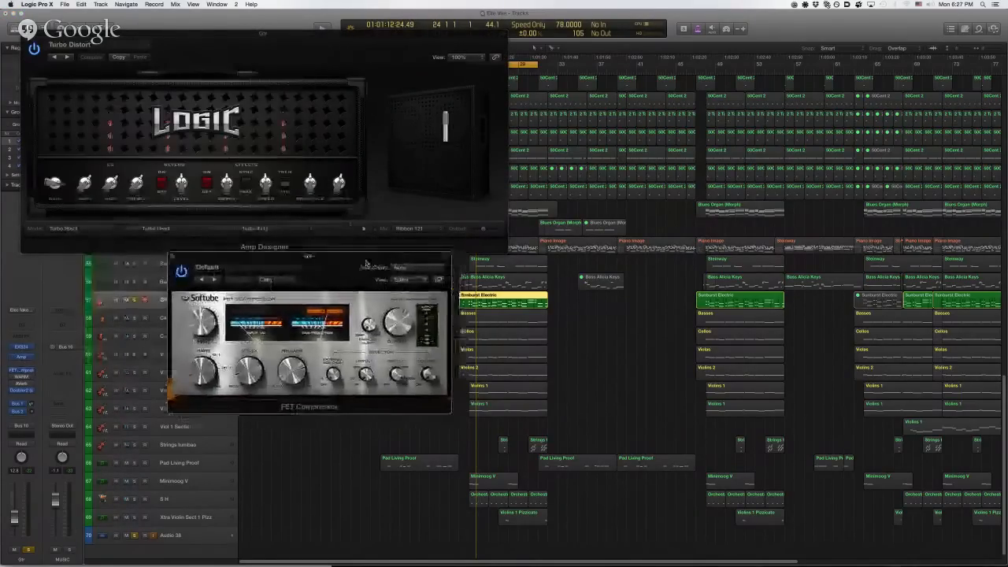
left_click(22, 389)
left_click_drag(151, 43, 368, 421)
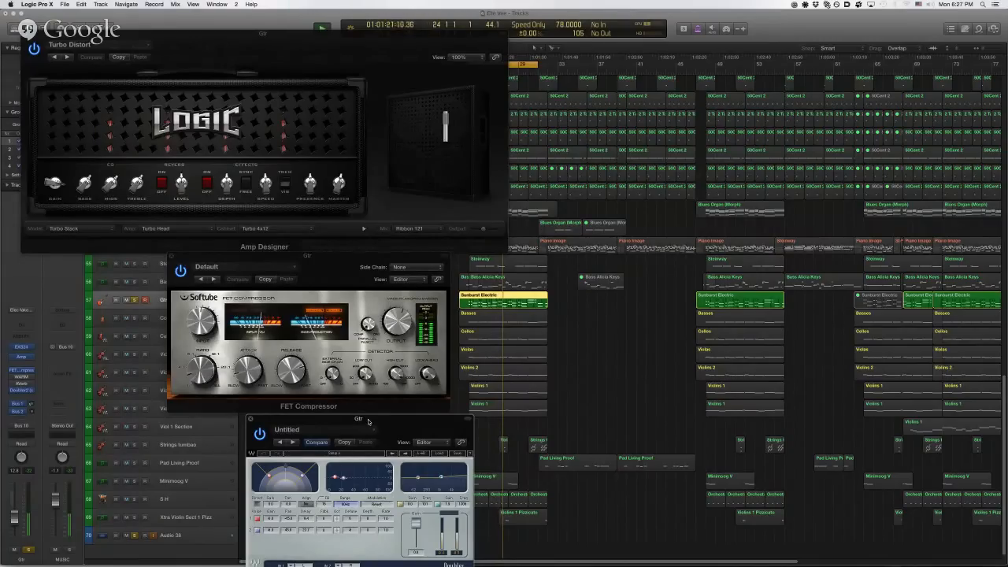
- Solo the tracks from Contra Bass Section through the last Viol 1 Section alongside Gtr, and close the three guitar plug-in windows
left_click(135, 319)
left_click_drag(135, 318, 135, 426)
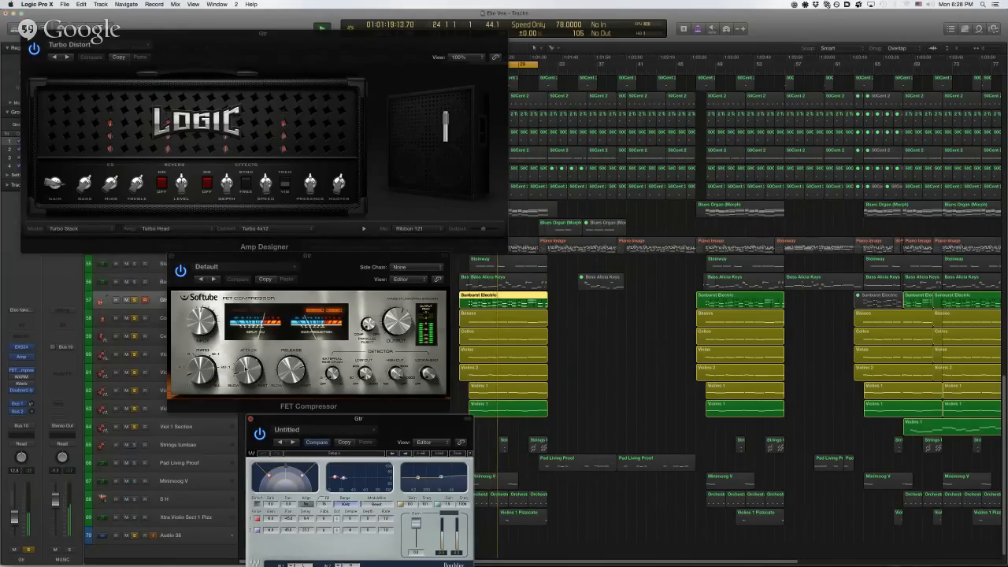
left_click(250, 419)
left_click(173, 257)
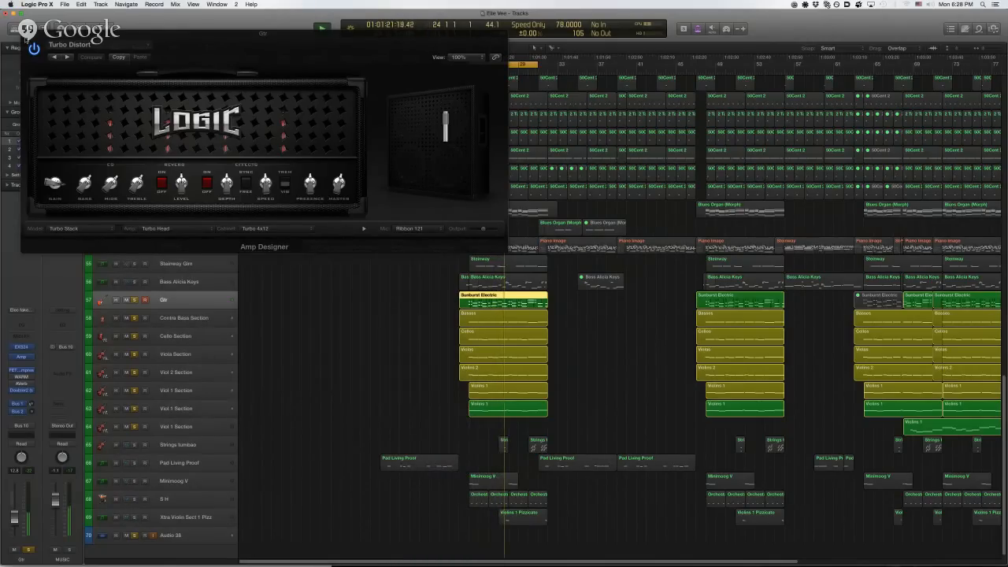
left_click(26, 35)
- Clear the solos on Gtr, all string sections and Audio 38, and deselect the regions
left_click_drag(134, 300, 136, 538)
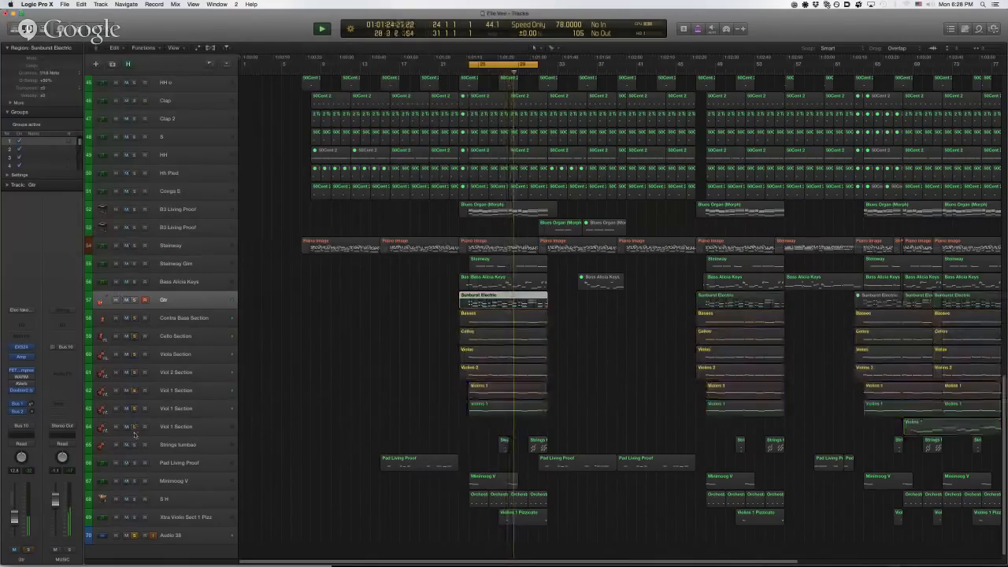
left_click(135, 538)
left_click(393, 380)
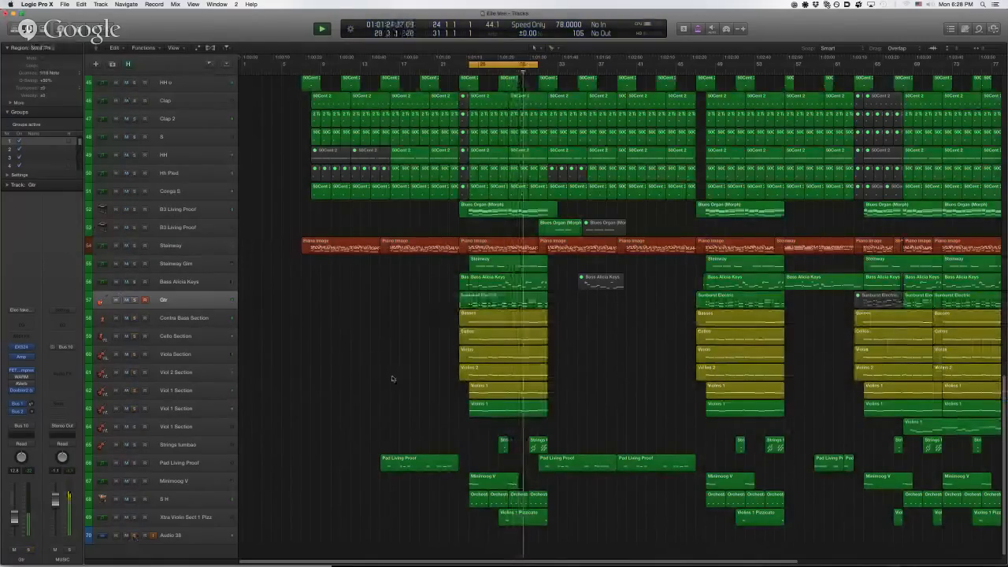
- Zoom out in both directions to show the whole song during playback and turn off the cycle range
key("super+Up")
key("super+Up")
key("super+Left")
key("super+Up")
key("super+Up")
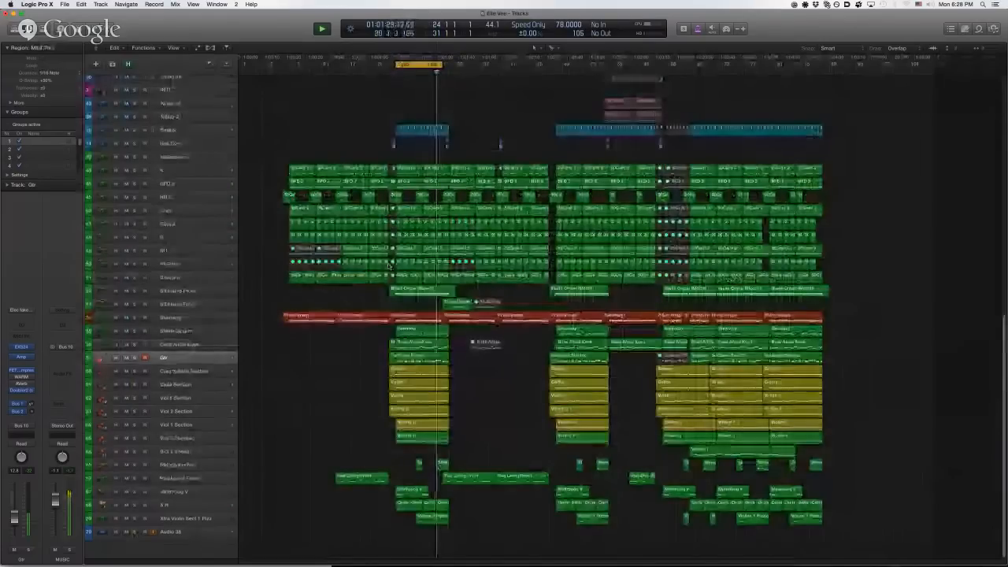
left_click(418, 70)
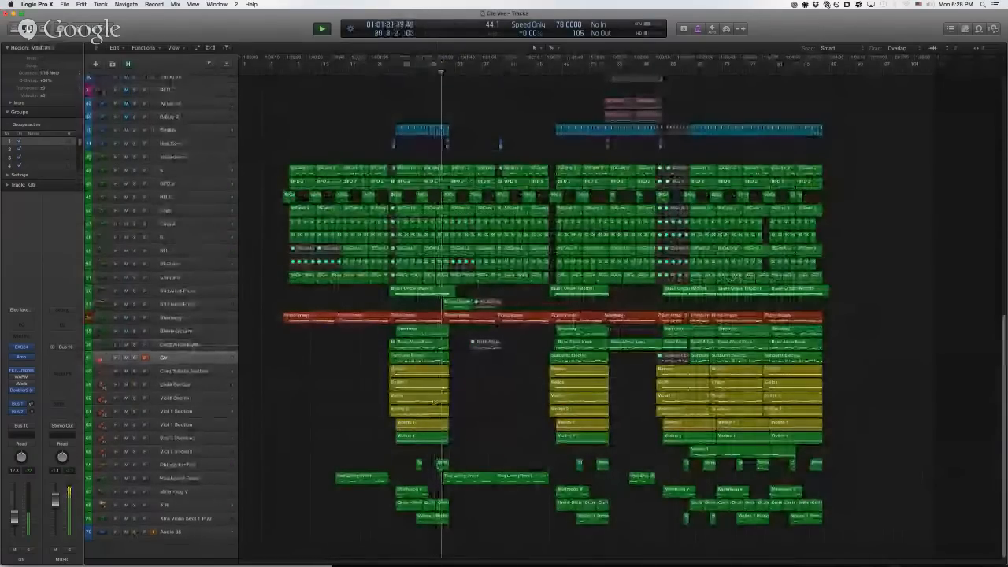
- Set a cycle from bar 30 to 32 and play the full mix over that range
key("super+Right")
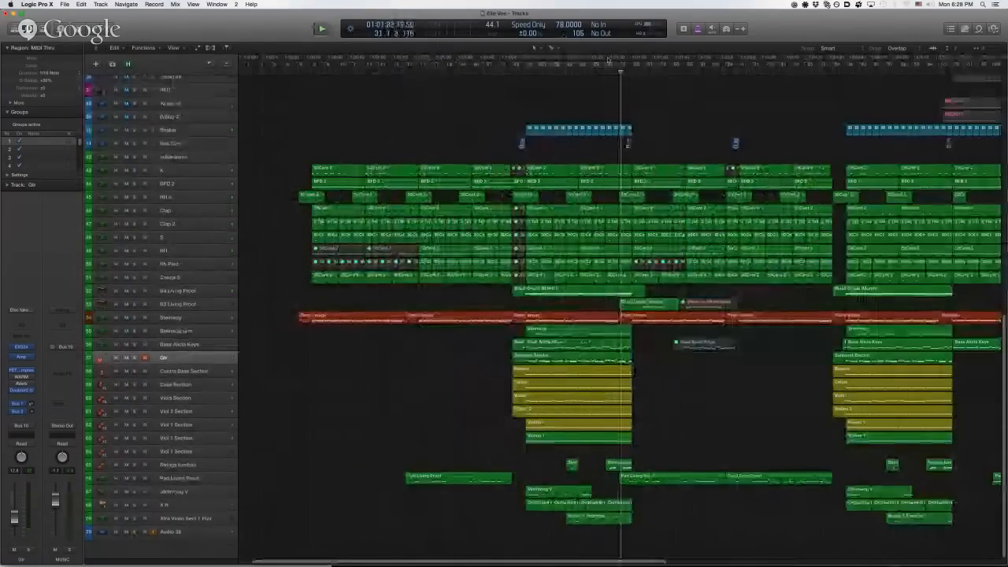
left_click_drag(608, 65, 630, 67)
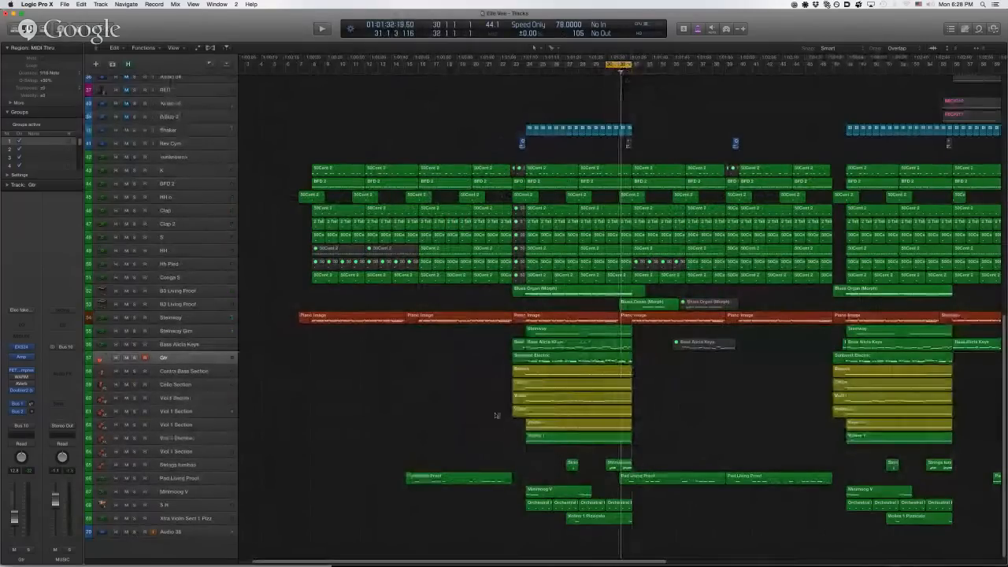
key("super+Right")
key("super+Down")
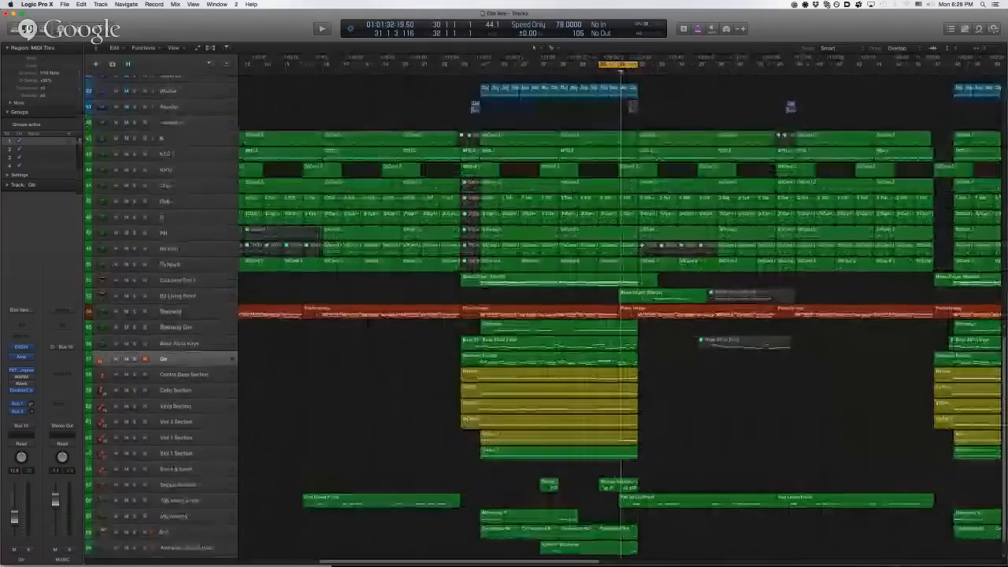
key("space")
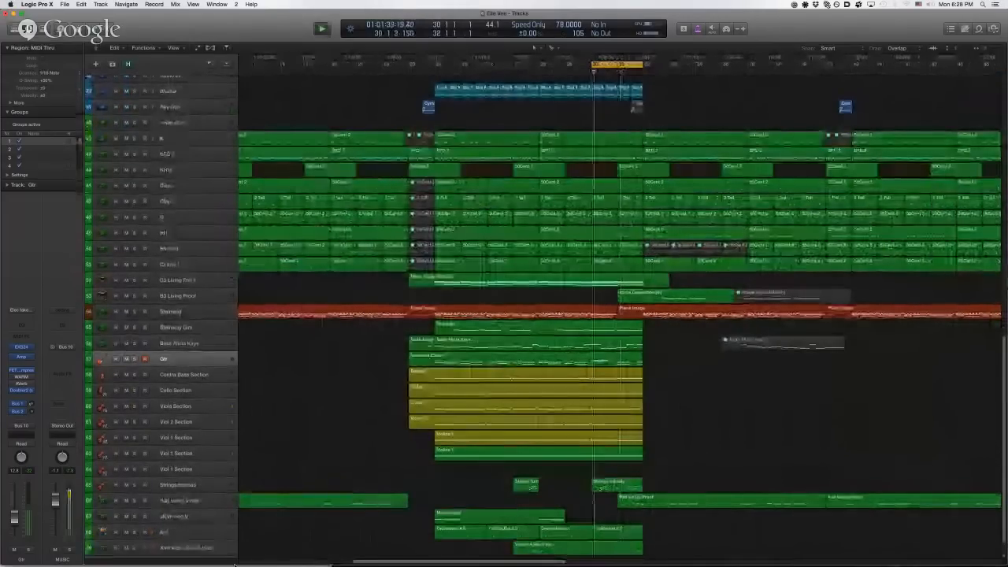
- Select the Strings tumbao track, open its MOTU Symphonic Instrument, and move the plug-in window over the arrangement
left_click(169, 479)
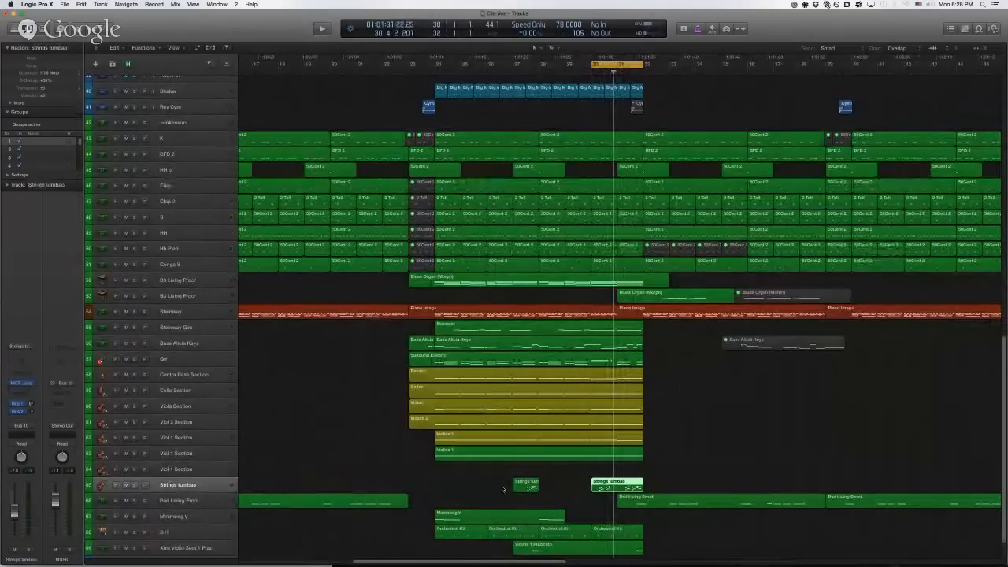
left_click(317, 437)
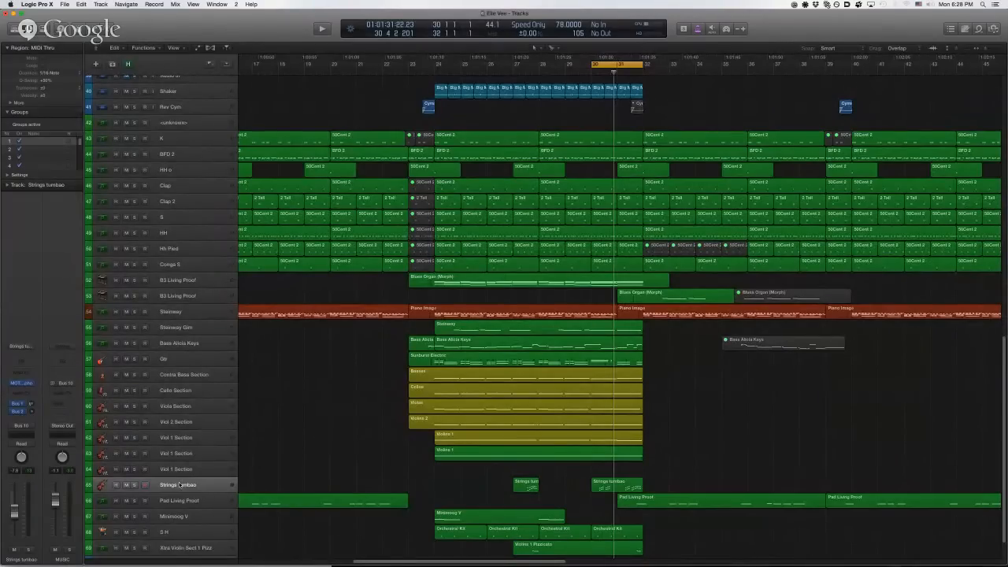
left_click(22, 383)
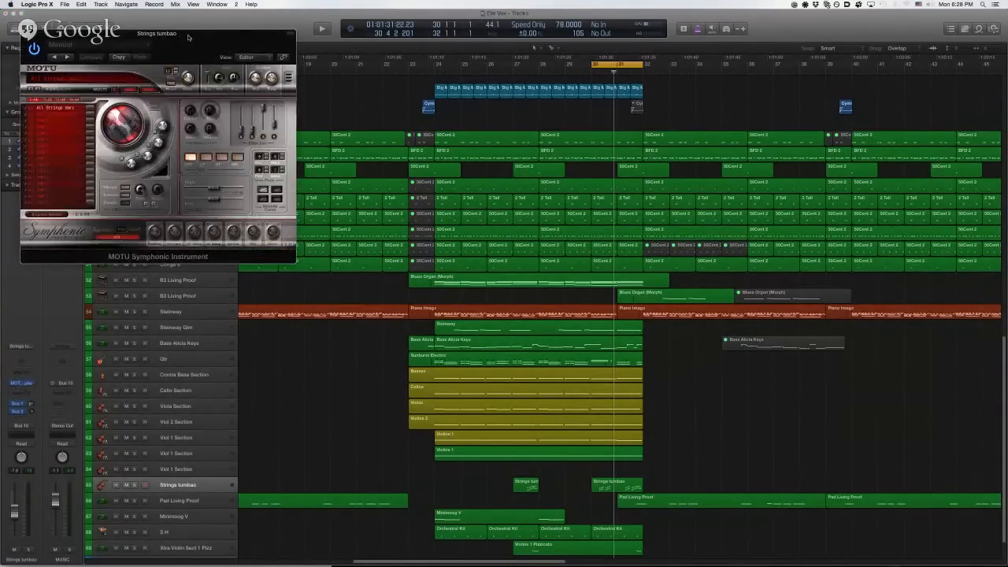
left_click_drag(188, 36, 318, 149)
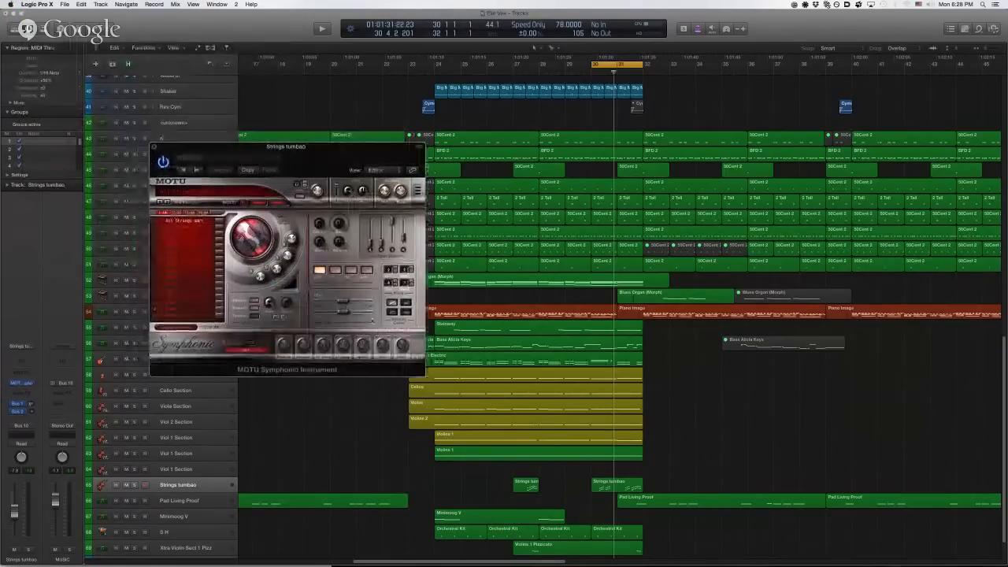
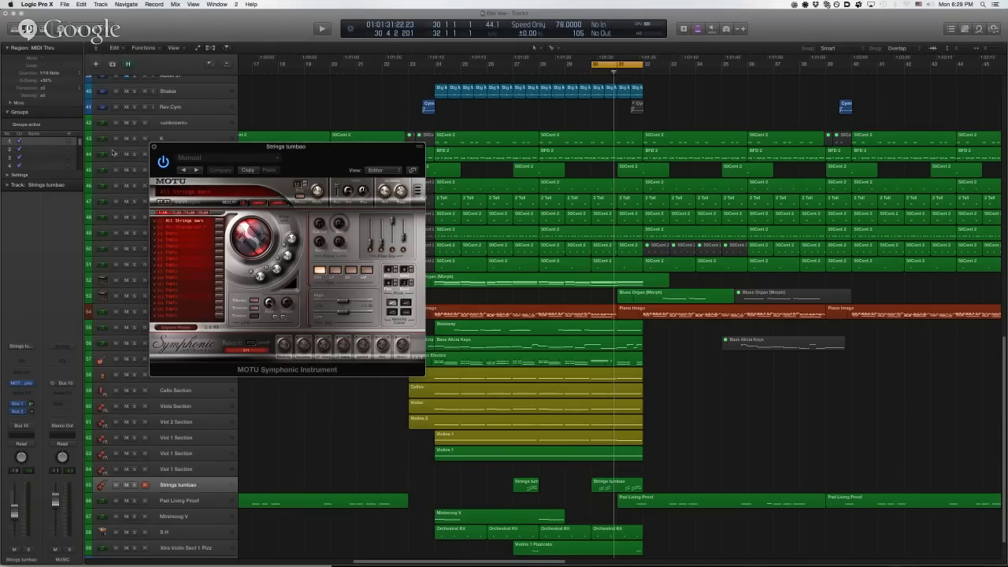
- Close the Strings tumbao instrument window, zoom out to the whole song, and play without the cycle from about bar 56
left_click(156, 147)
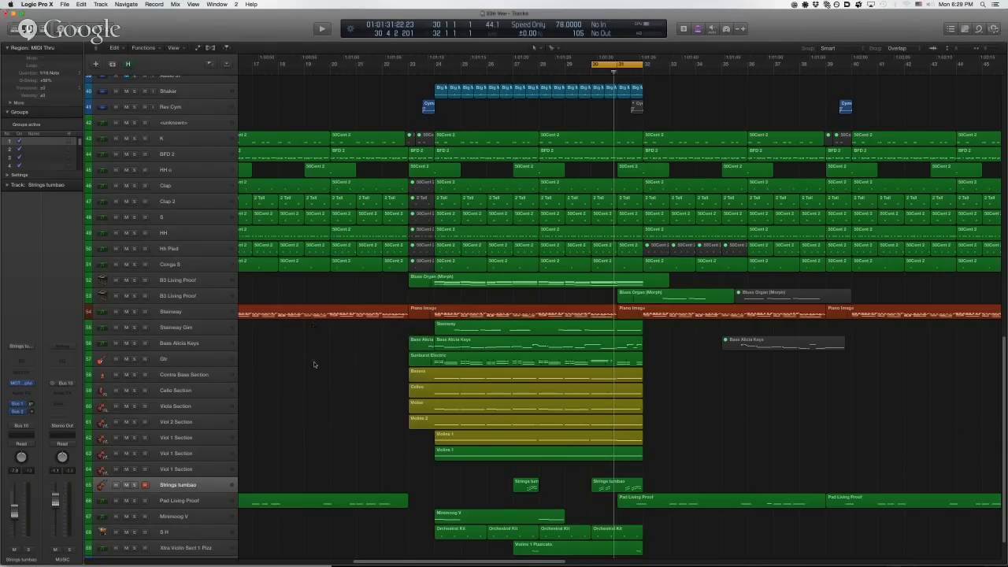
key("z")
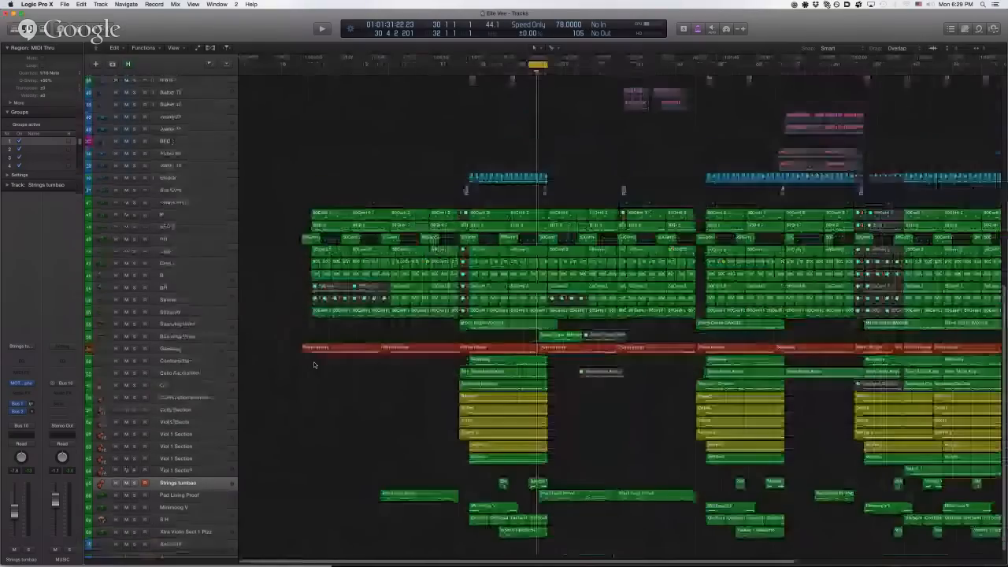
key("super+Left")
key("super+Left")
key("super+Up")
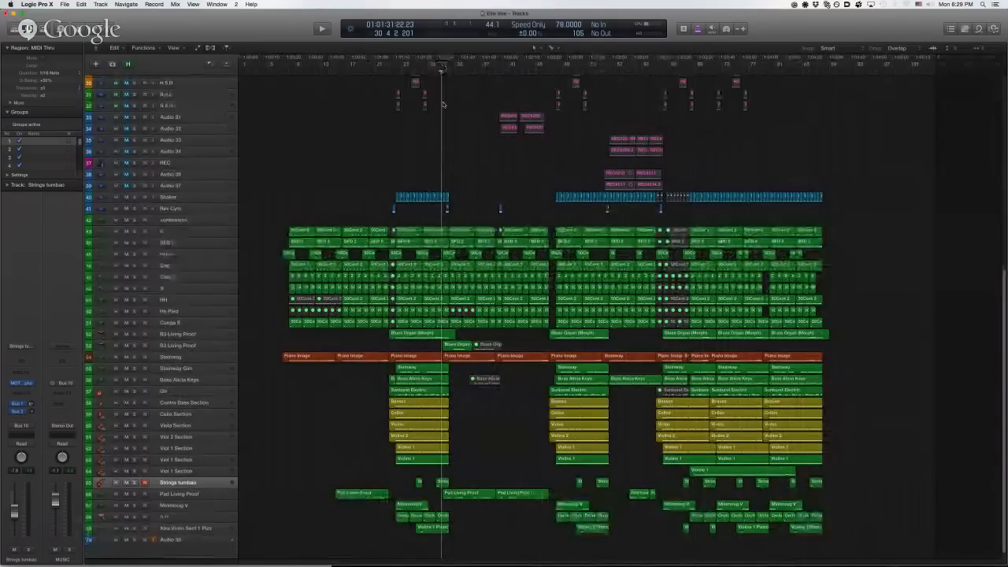
left_click(607, 73)
key("space")
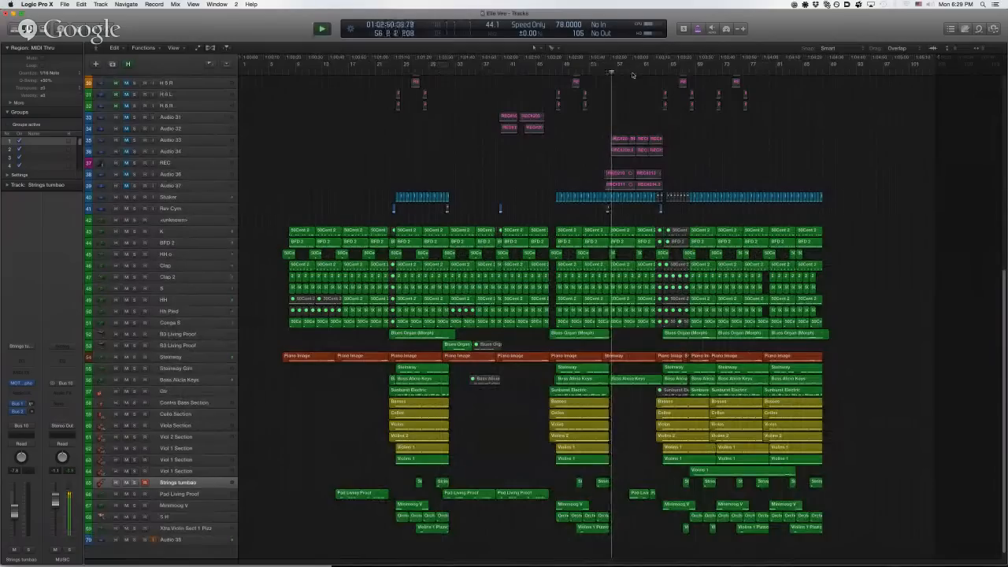
- Examine the drum, keyboard and string tracks at different zoom levels while the song plays from bar 56
scroll(513, 434, "up", 1)
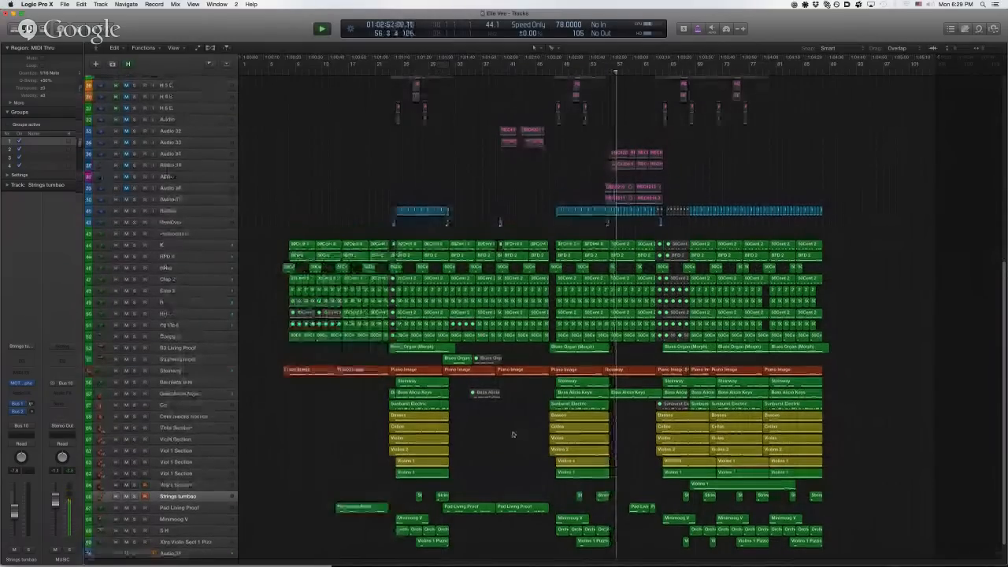
scroll(512, 434, "down", 2)
scroll(508, 431, "down", 4)
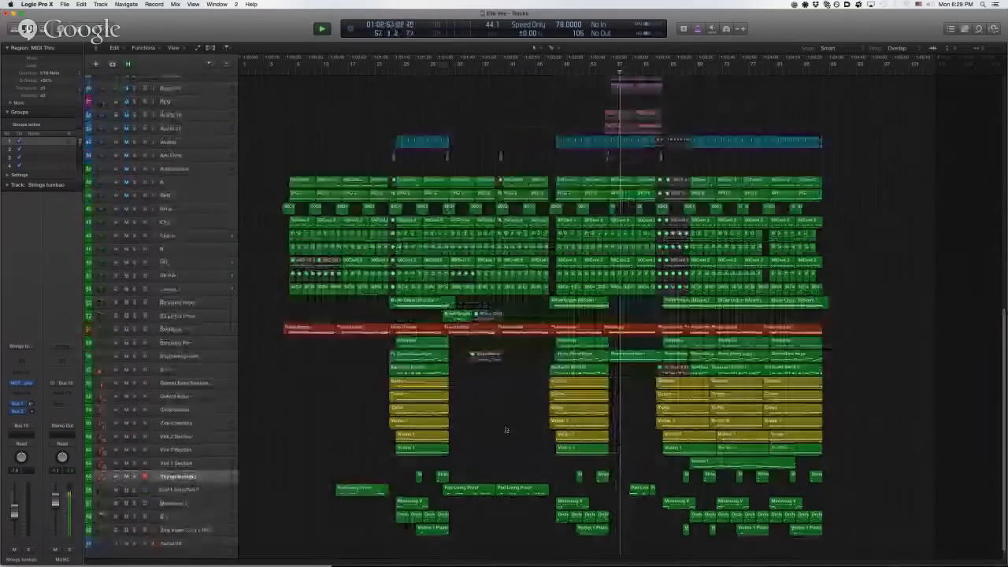
key("super+Down")
key("super+Down")
key("super+Down")
key("super+Right")
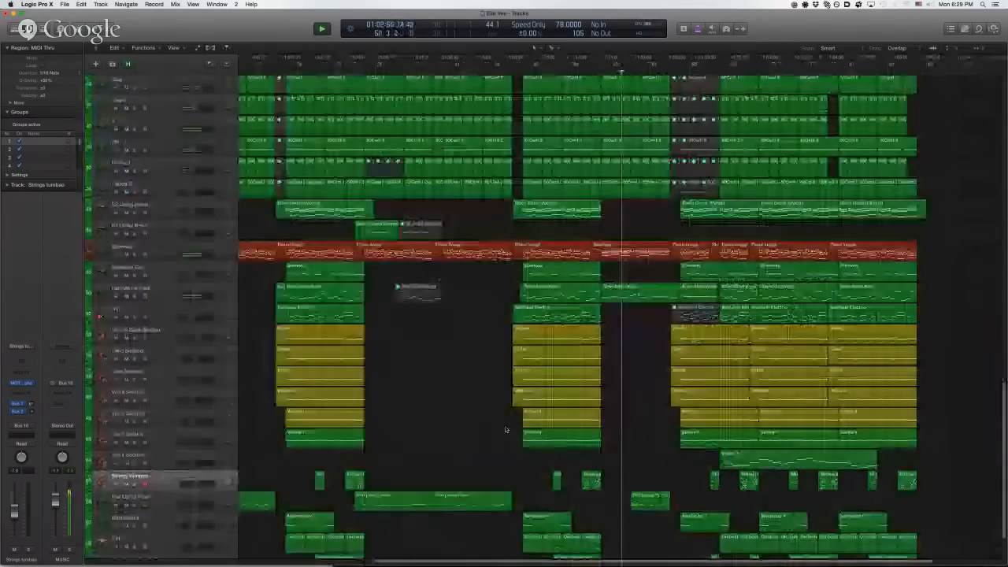
key("super+Up")
key("super+Left")
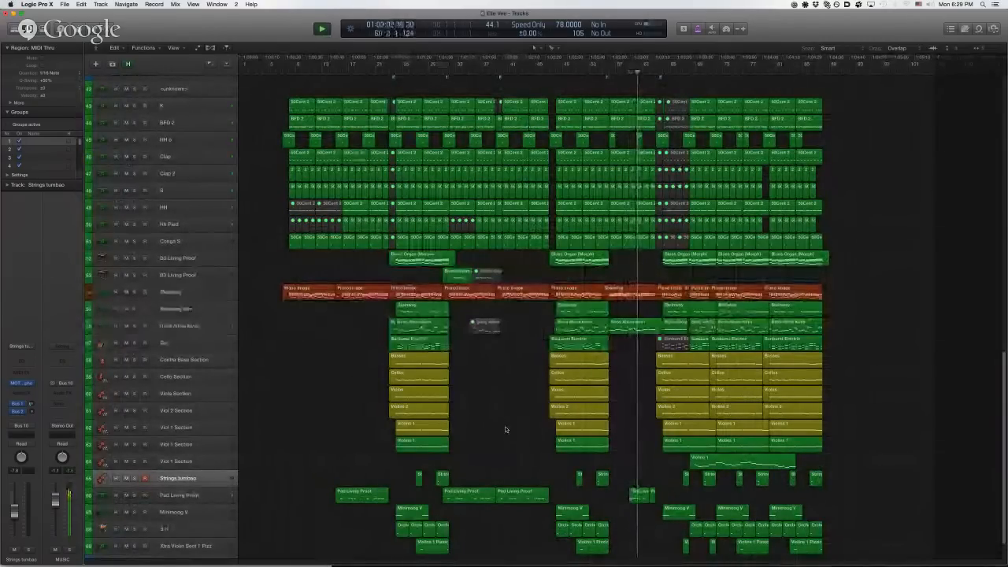
- Look over the vocal, percussion and instrument tracks as playback runs into the final section
scroll(516, 401, "up", 5)
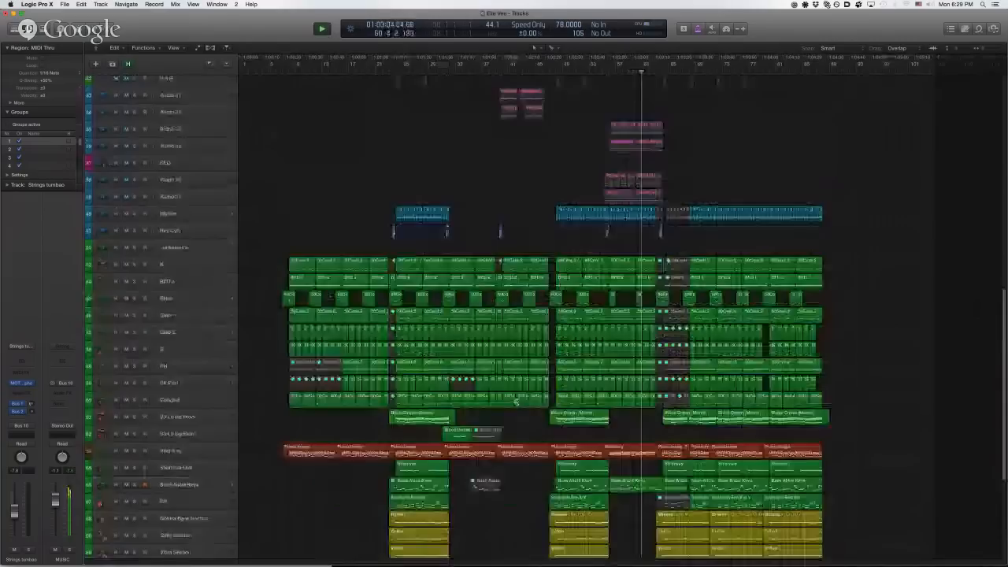
scroll(516, 402, "up", 10)
scroll(515, 402, "down", 15)
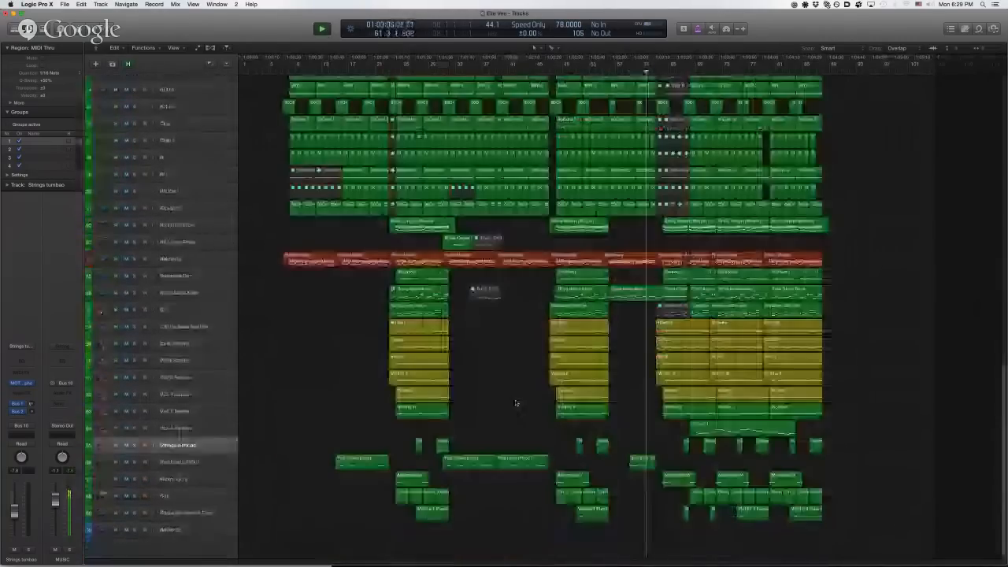
scroll(516, 403, "up", 7)
scroll(515, 401, "down", 3)
scroll(516, 403, "up", 1)
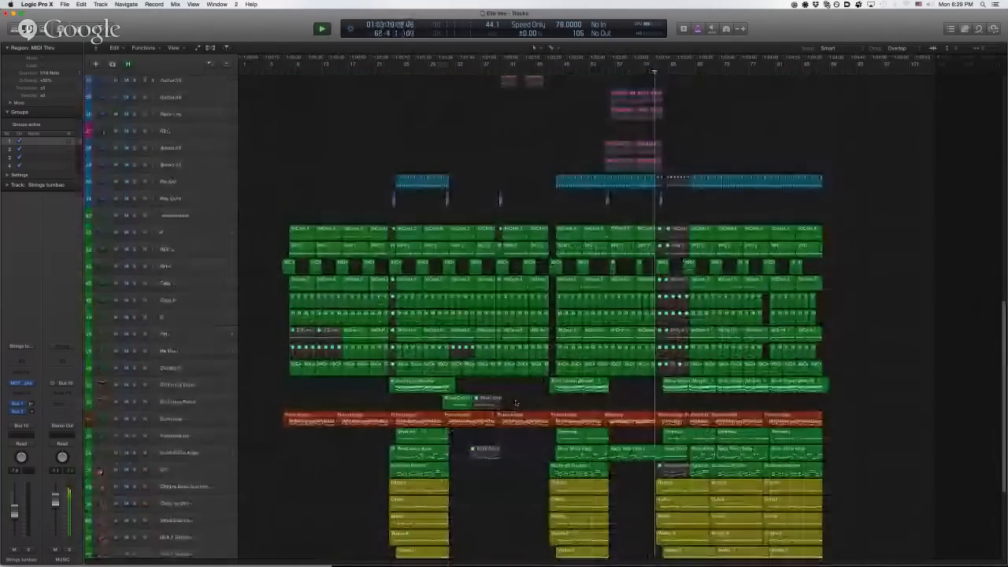
scroll(516, 408, "down", 6)
key("super+Right")
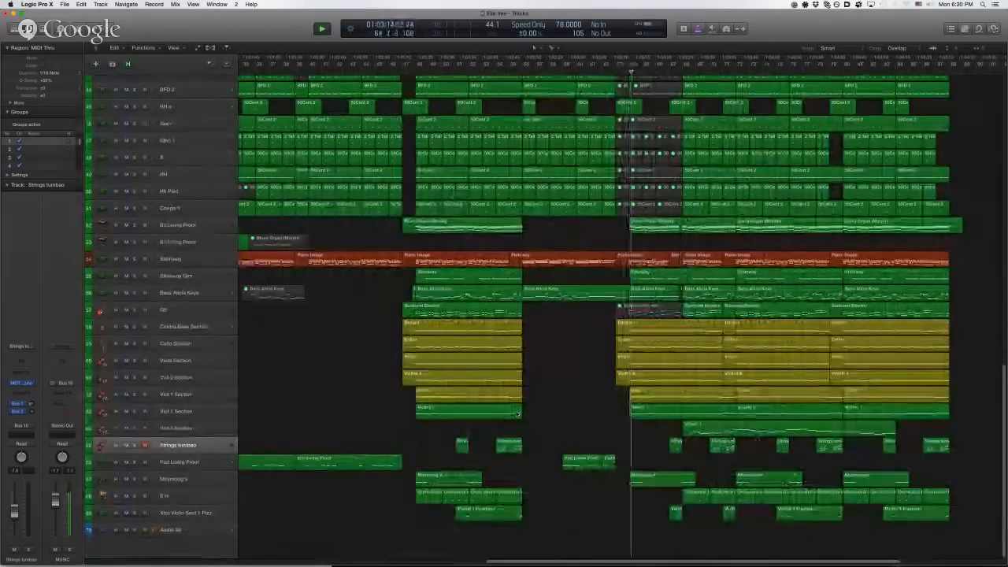
key("super+Left")
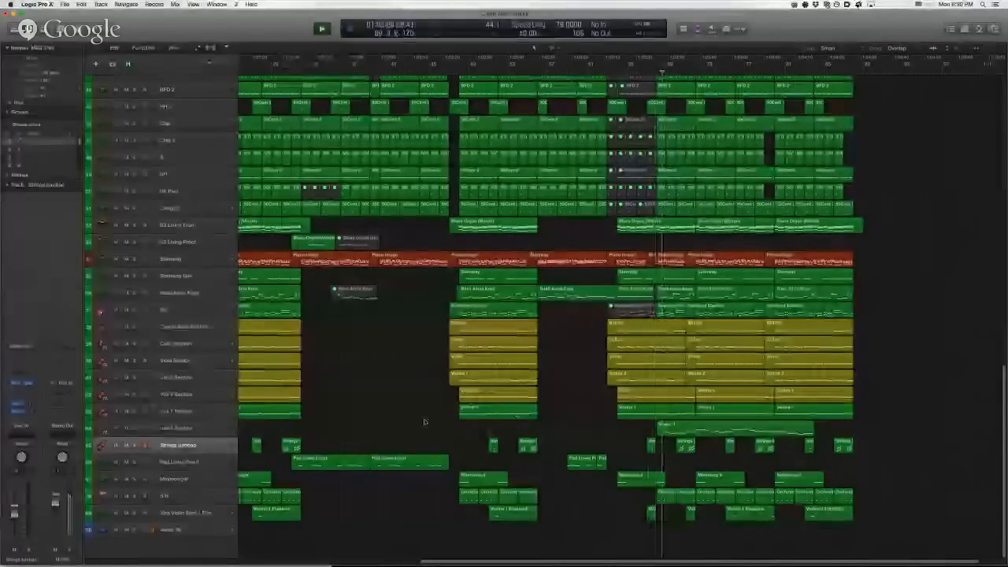
- Zoom out to the whole arrangement and briefly solo the Viol 1 Section on track 64 during playback
key("super+Left")
key("super+Up")
key("super+Up")
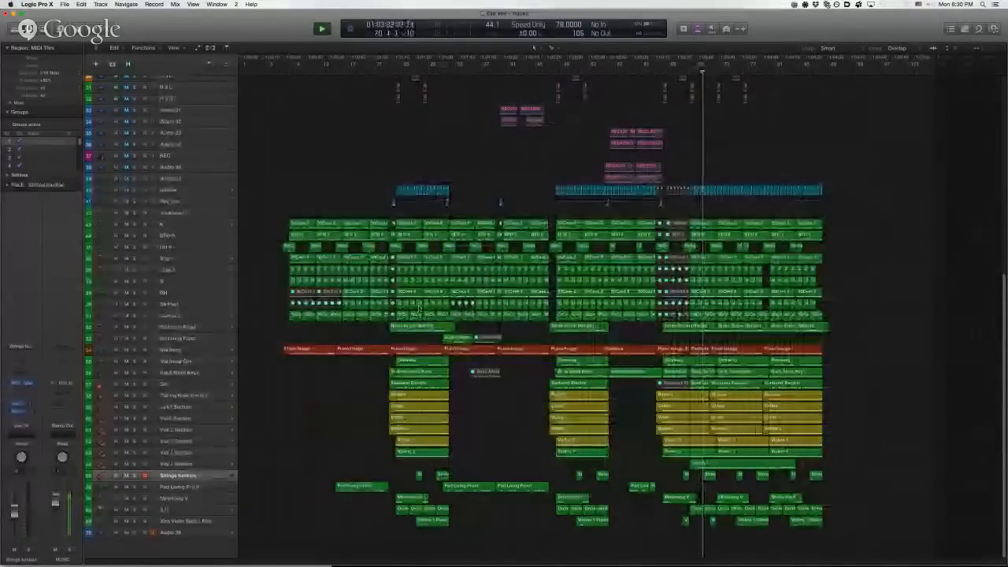
scroll(389, 324, "up", 8)
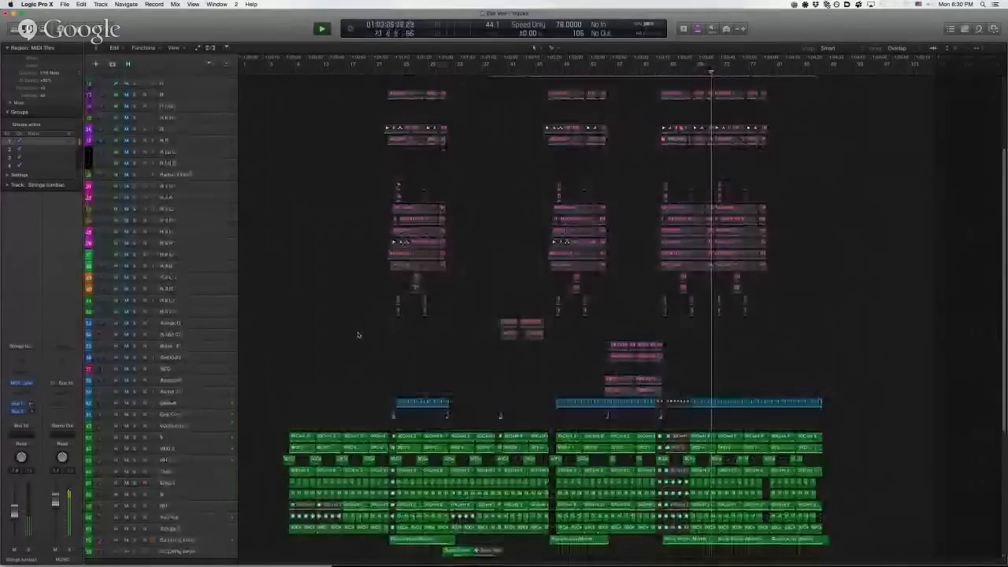
scroll(389, 324, "down", 6)
scroll(389, 324, "down", 2)
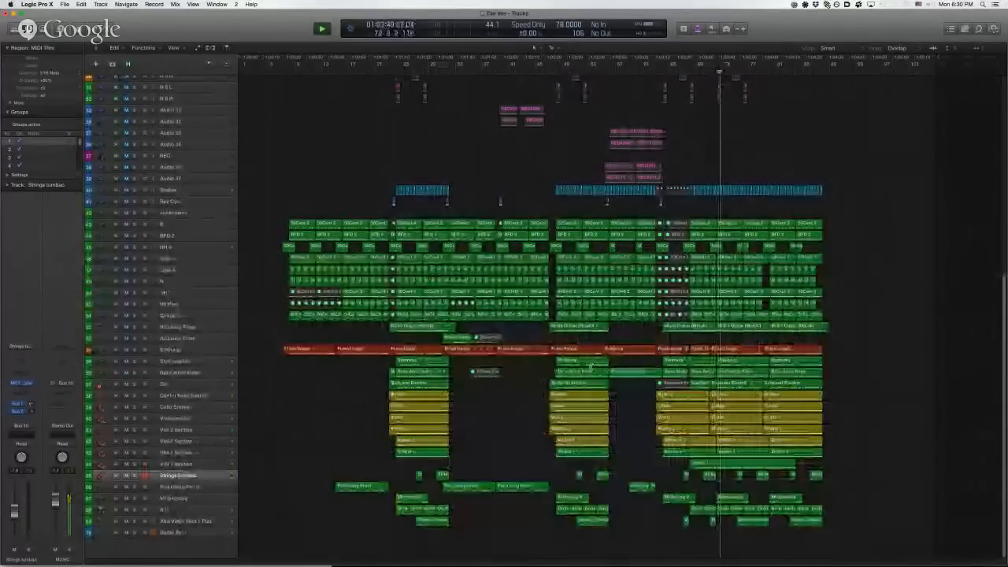
left_click(135, 464)
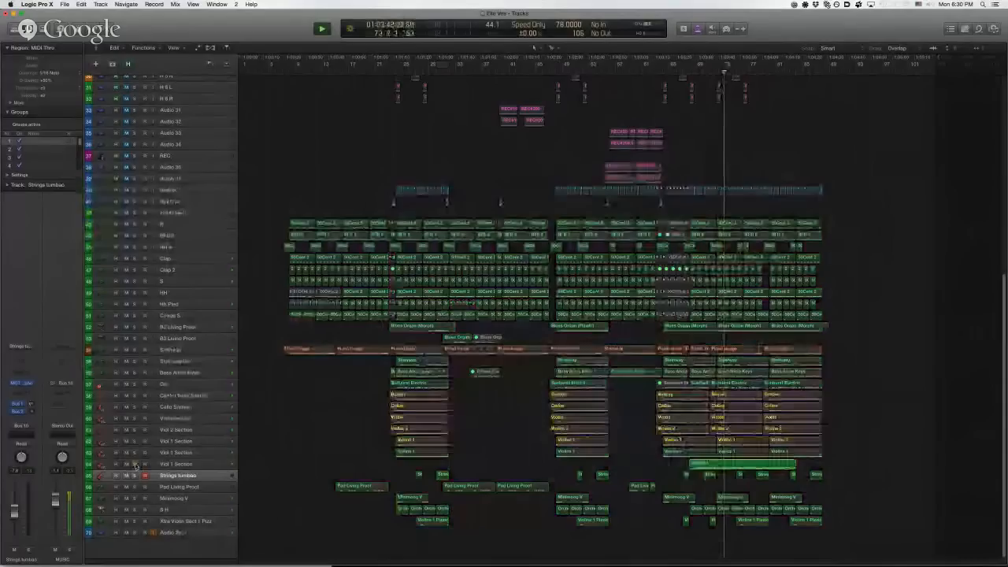
left_click(134, 464)
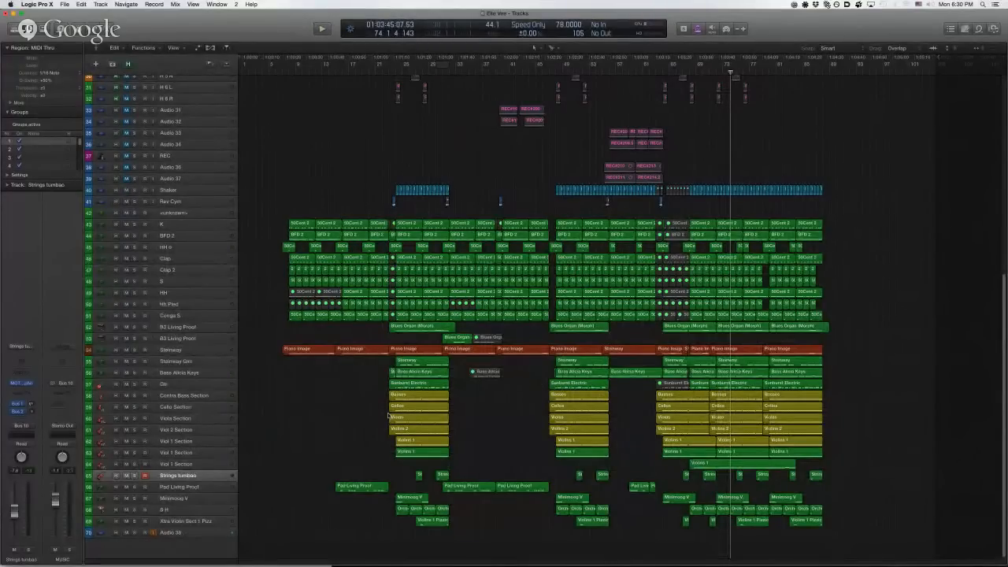
- Reopen the MOTU Symphonic Instrument on Strings tumbao and insert the Destroy FX Monomaker effect on the track
left_click(21, 385)
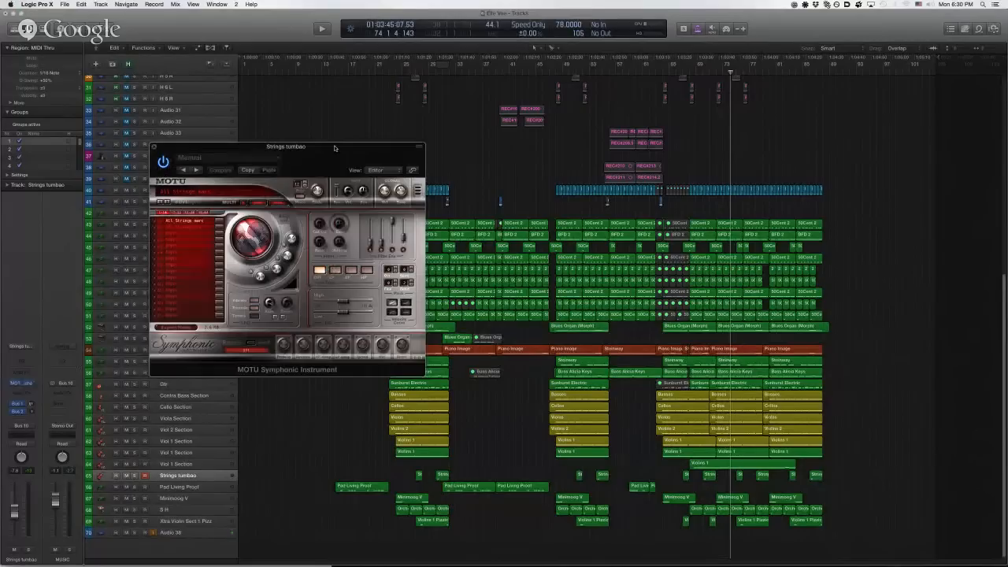
left_click_drag(333, 148, 498, 147)
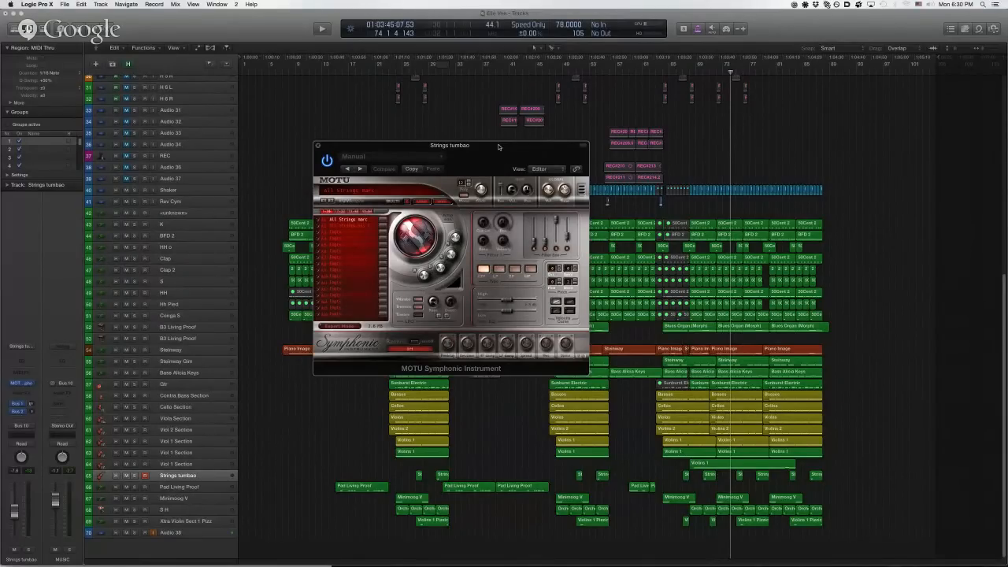
left_click(34, 395)
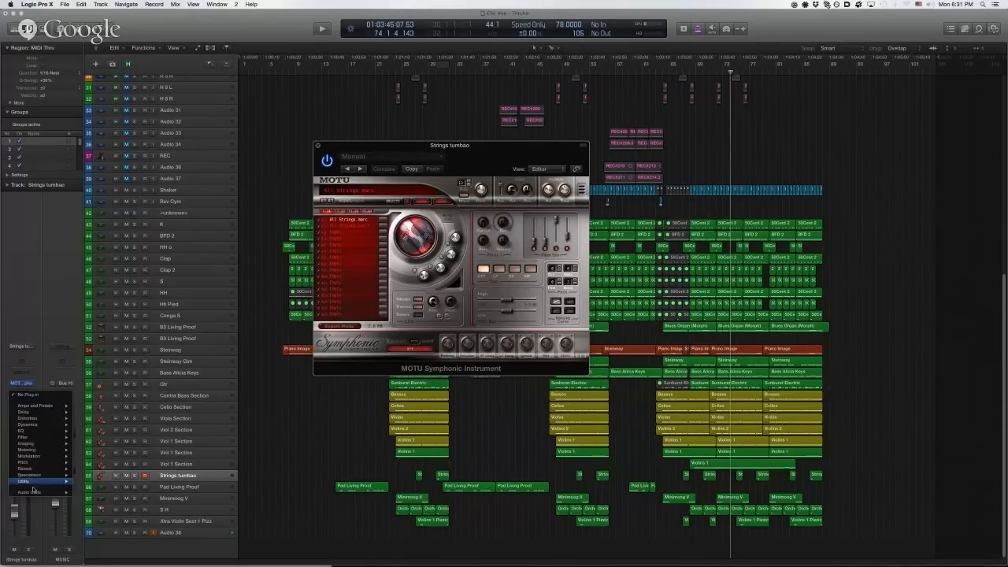
mouse_move(35, 493)
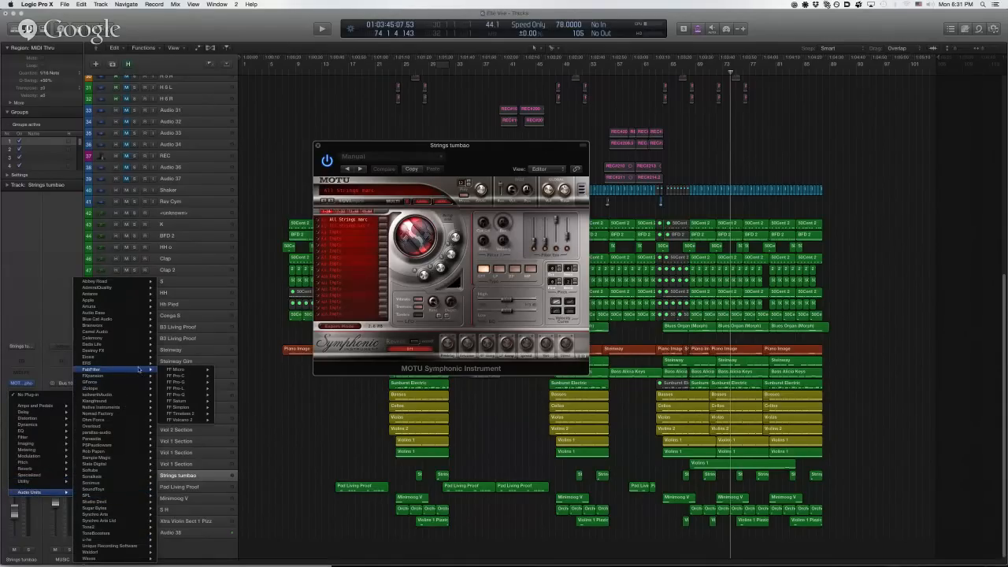
mouse_move(140, 351)
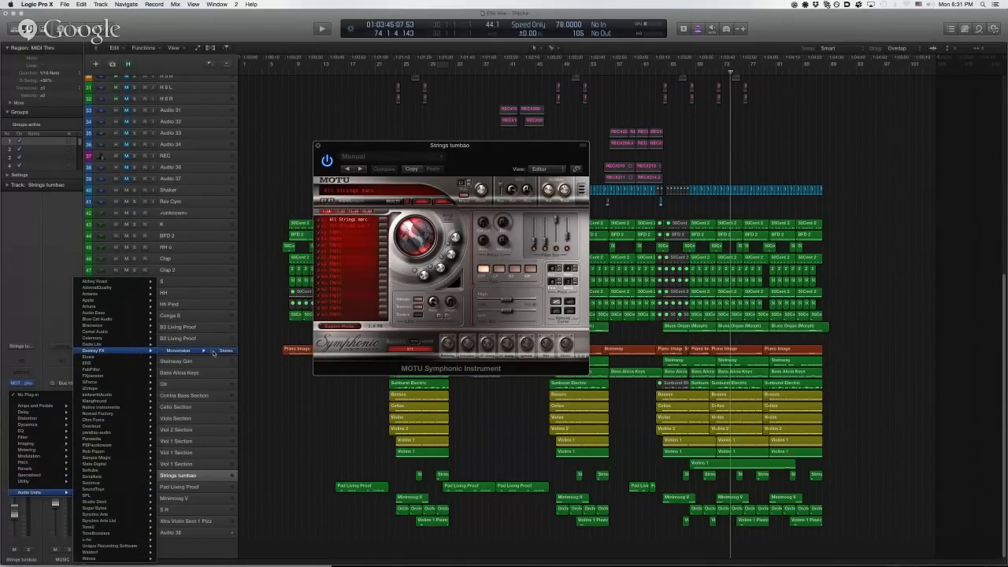
left_click(186, 351)
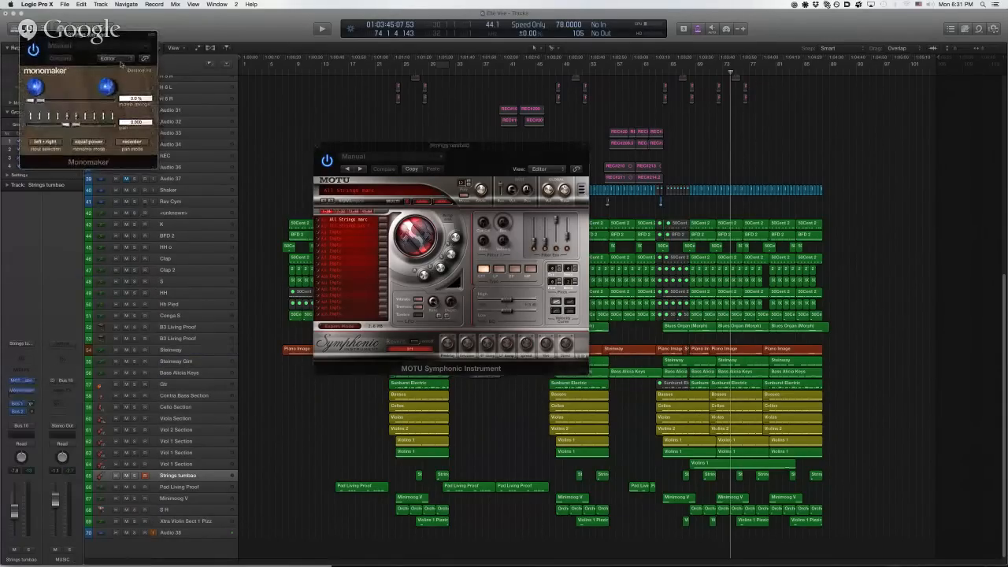
left_click_drag(88, 34, 287, 234)
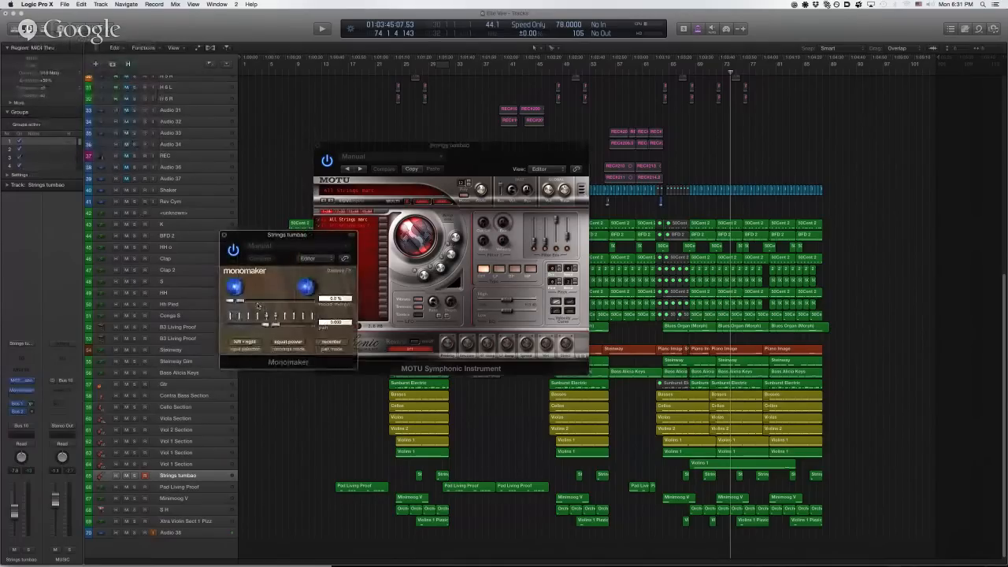
- Try Monomaker's mono merge at 6.5%, return it to 0.0%, and close both plug-in windows
mouse_move(240, 302)
left_mouse_down()
mouse_move(309, 307)
mouse_move(238, 302)
left_mouse_up()
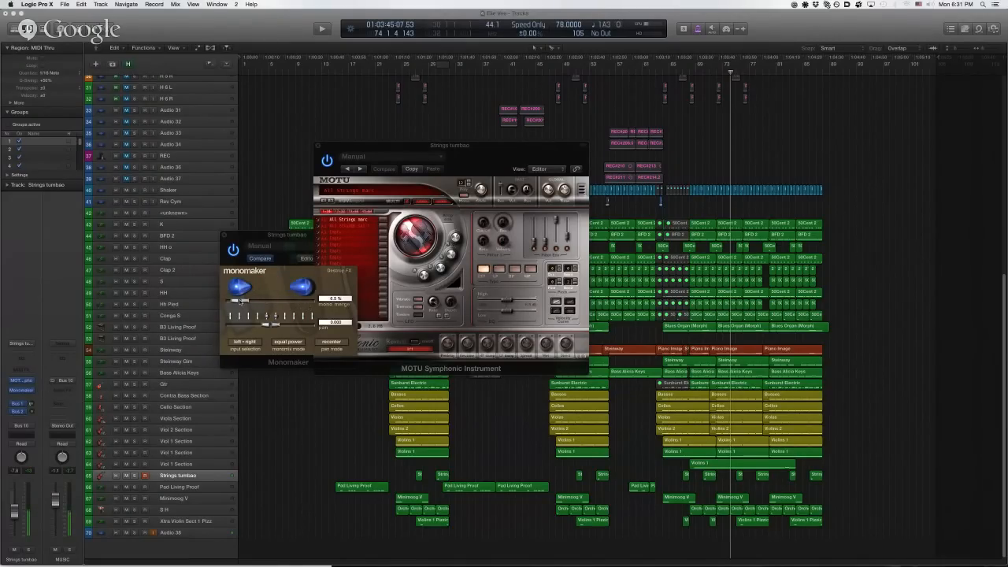
mouse_move(239, 300)
left_mouse_down()
mouse_move(281, 299)
mouse_move(296, 315)
mouse_move(226, 315)
left_mouse_up()
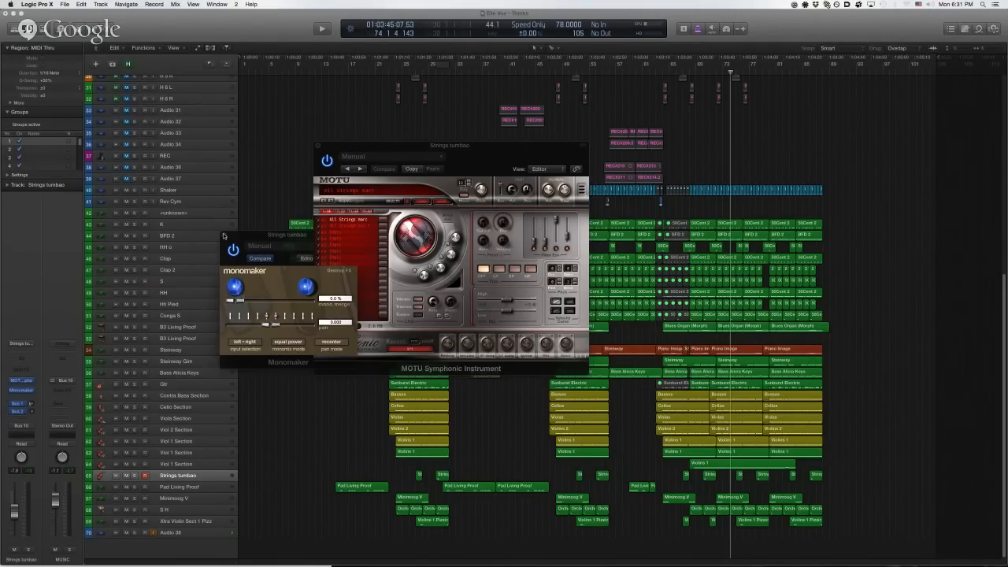
left_click(224, 236)
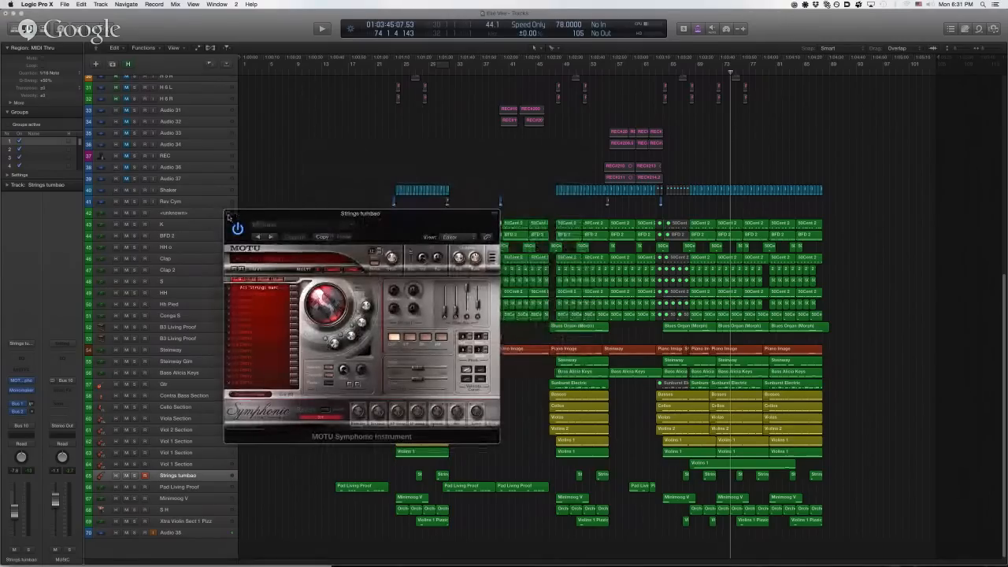
left_click(228, 217)
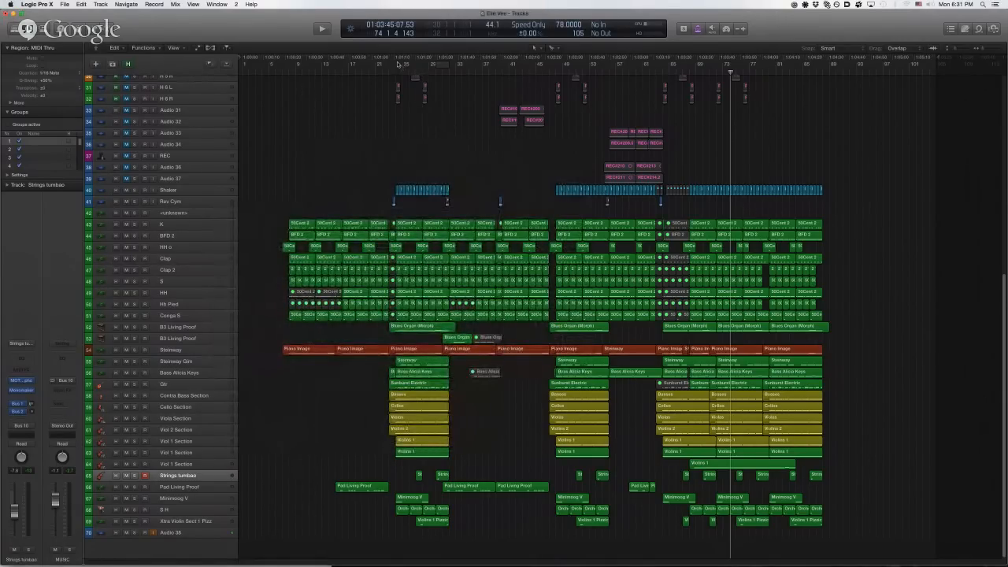
- Set a cycle from bar 24 to 32 and play it with the Mixer open
left_click_drag(397, 64, 449, 63)
key("x")
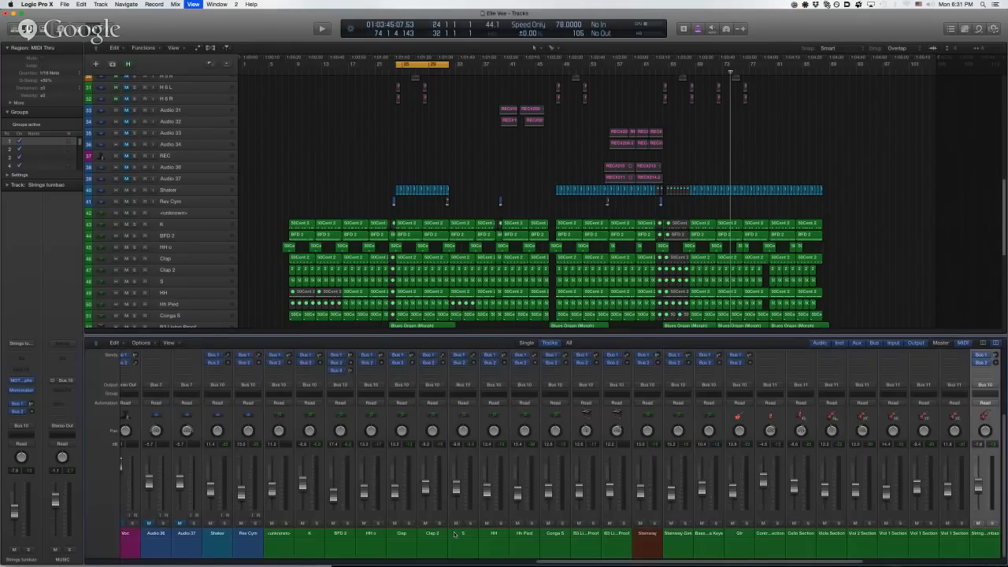
scroll(497, 301, "down", 5)
key("space")
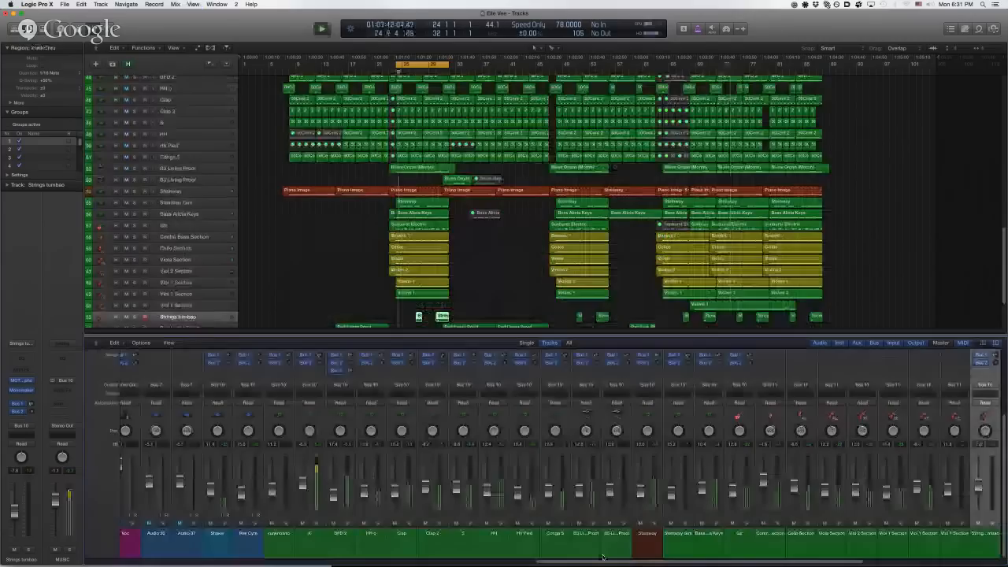
- Stop playback and open the SPL Vitalizer MK2-T from the Master channel's audio effects in the Mixer
scroll(835, 512, "right", 5)
key("space")
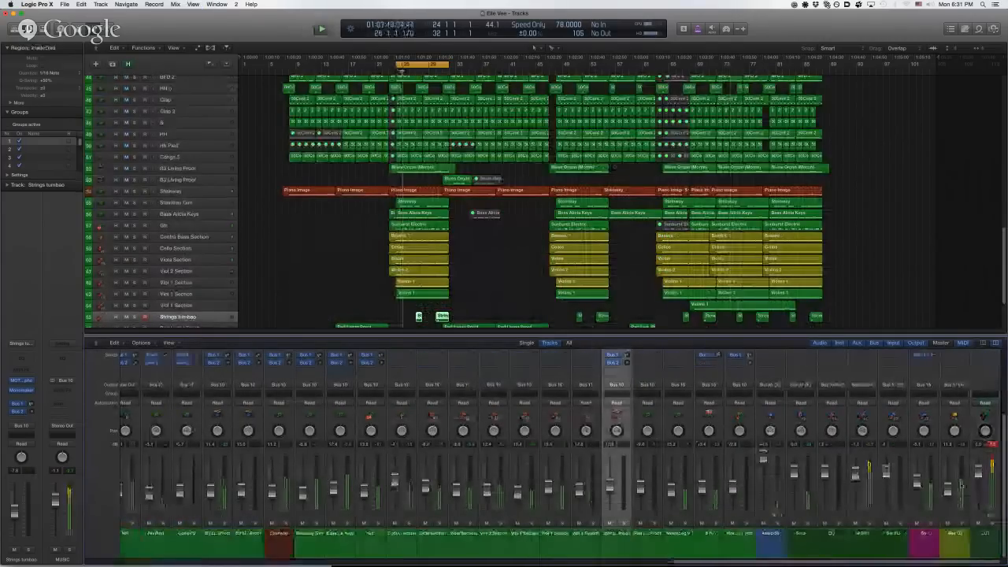
scroll(973, 489, "up", 3)
scroll(973, 473, "down", 4)
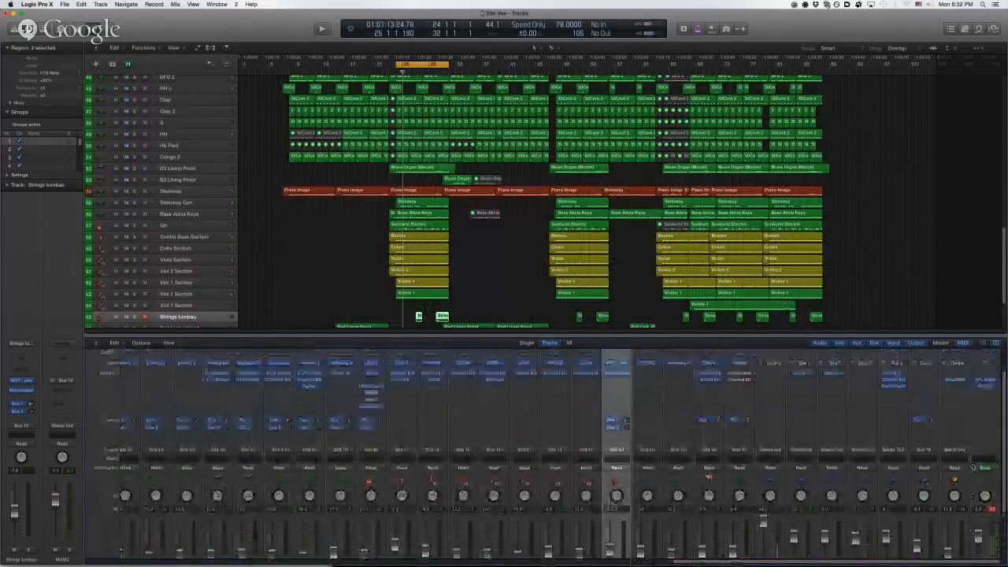
scroll(982, 496, "up", 4)
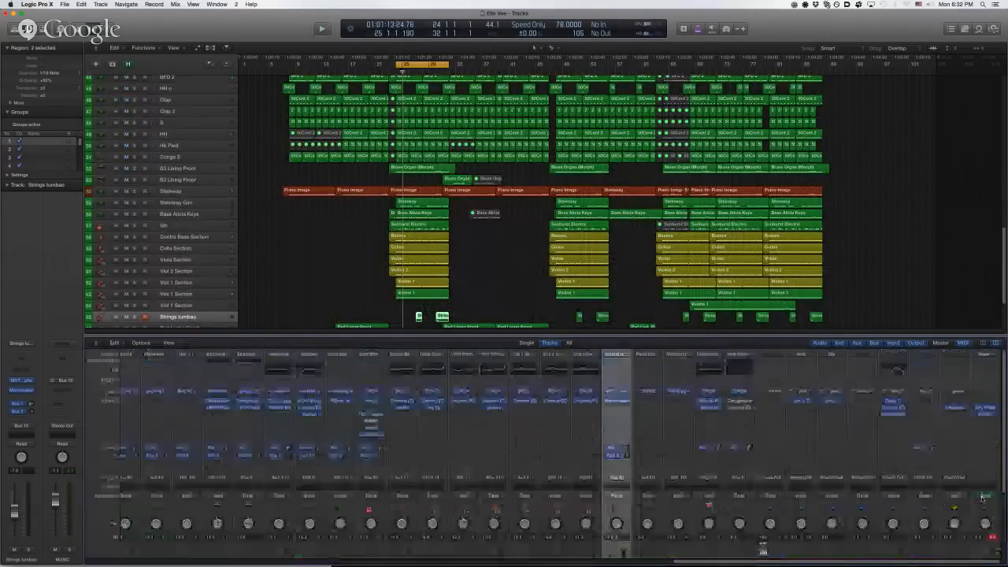
left_click(985, 408)
left_click_drag(256, 36, 528, 313)
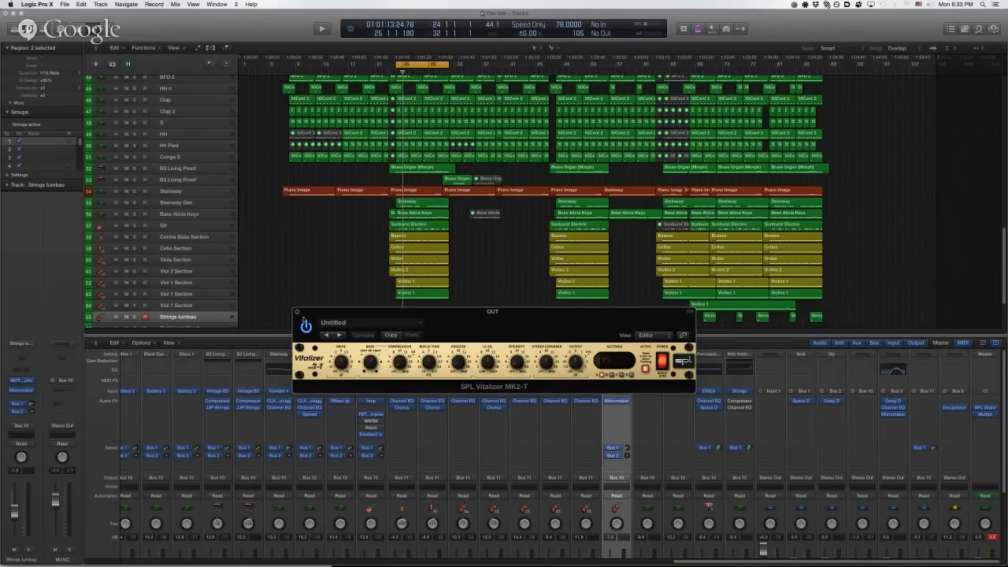
- Compare the mix with the SPL Vitalizer MK2-T bypassed and switched back on during cycle playback
left_click(304, 327)
key("space")
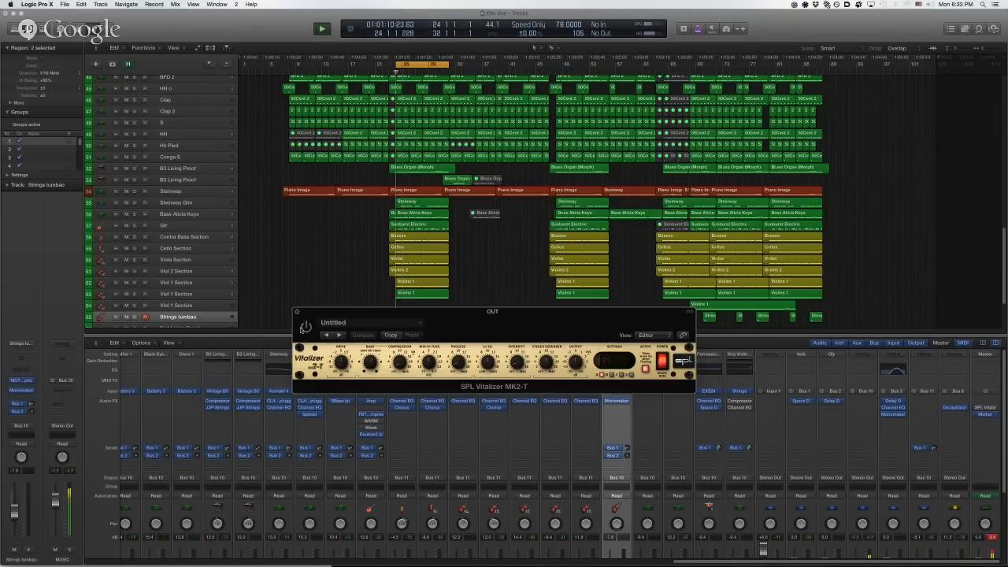
left_click(306, 328)
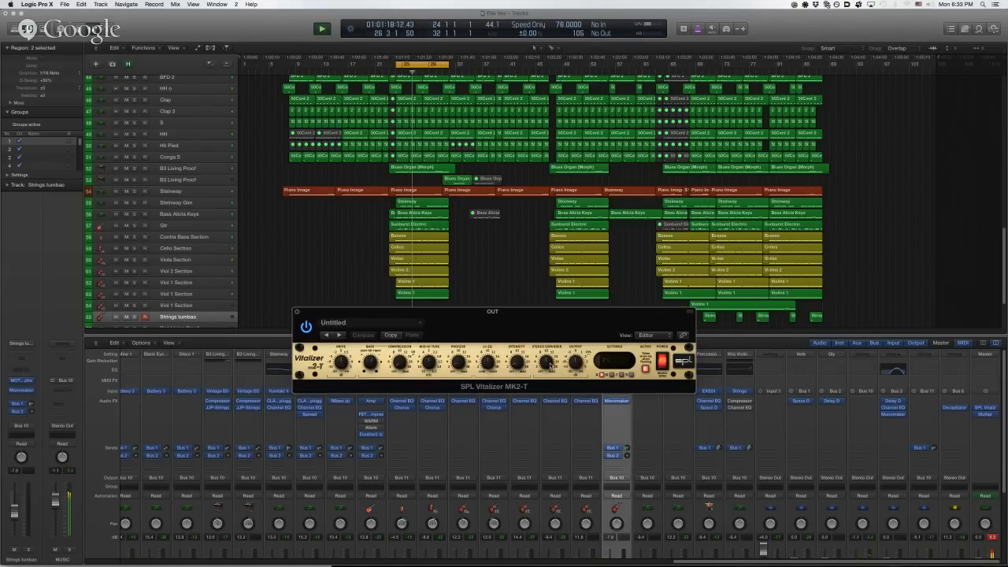
- Adjust the Vitalizer's Stereo Expander while the cycle plays, stop playback, and close the plug-in window
left_click(552, 364)
left_click(566, 402)
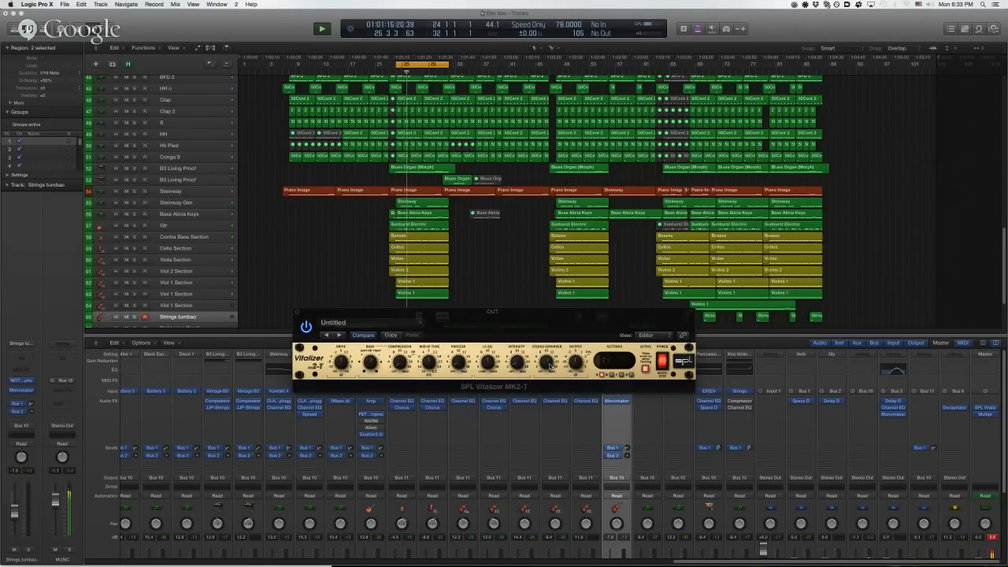
key("space")
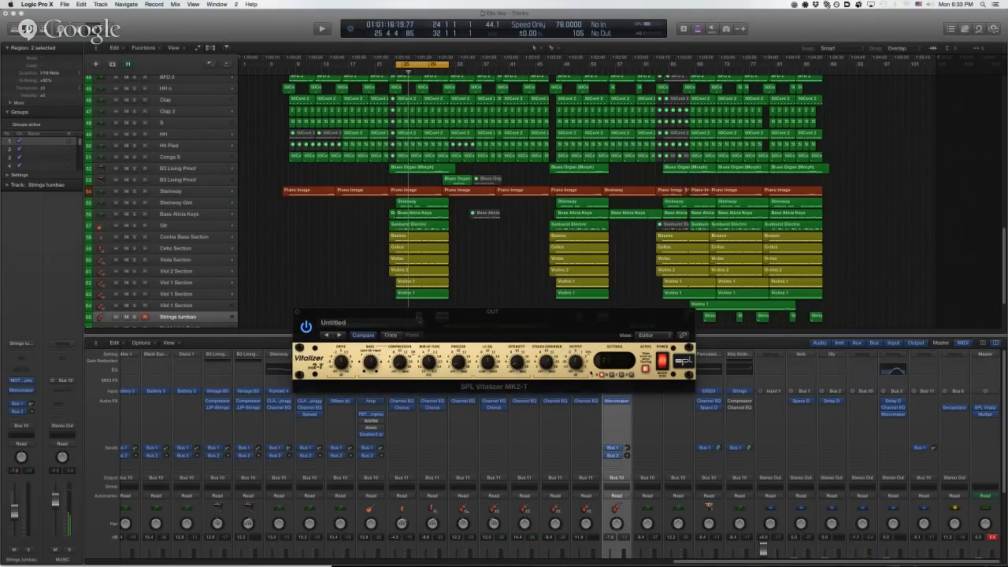
left_click(299, 315)
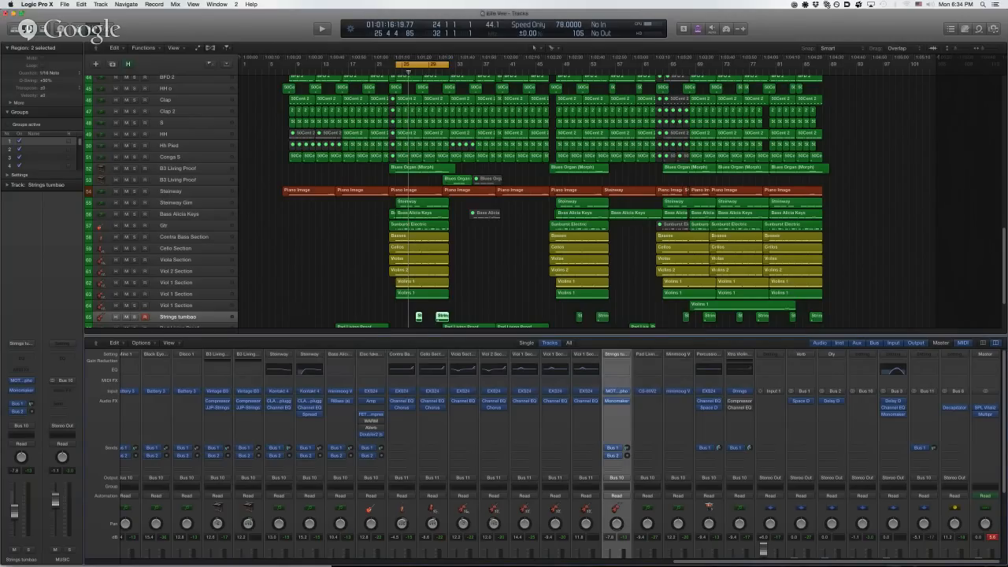
- Examine the Multipressor's Running away setting and output level on the Master channel, and close the plug-in window
left_click(986, 413)
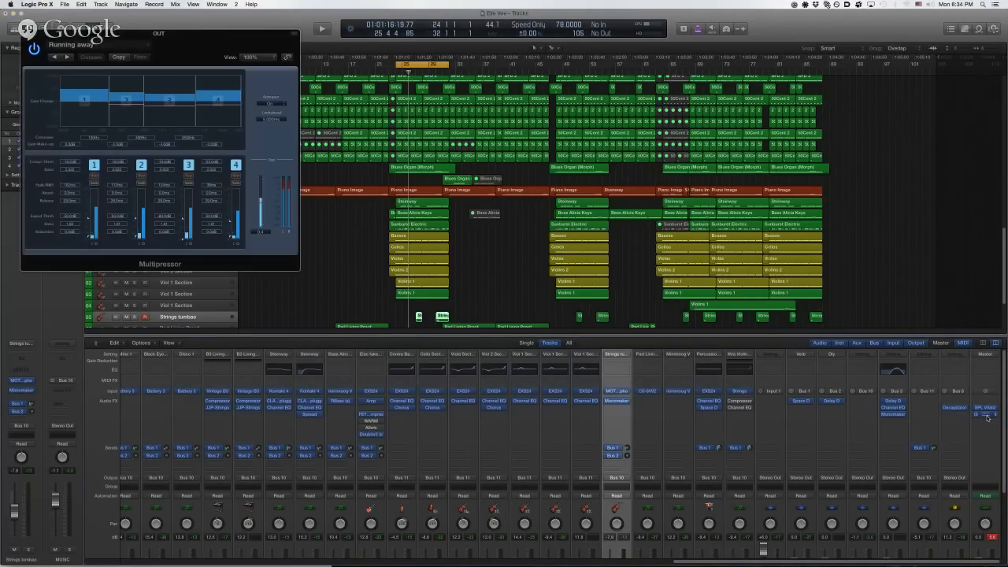
left_click_drag(198, 38, 461, 236)
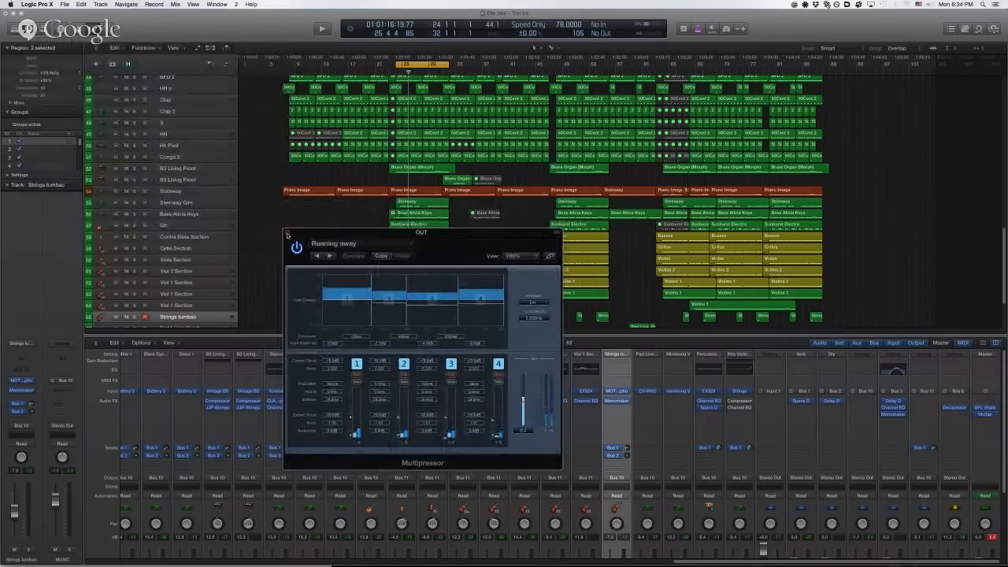
left_click(286, 235)
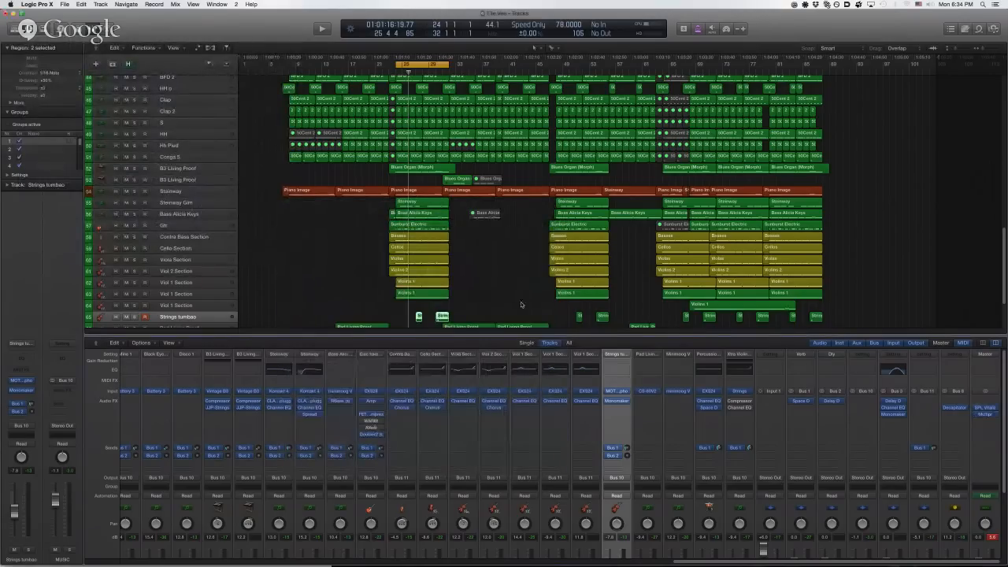
left_click(987, 422)
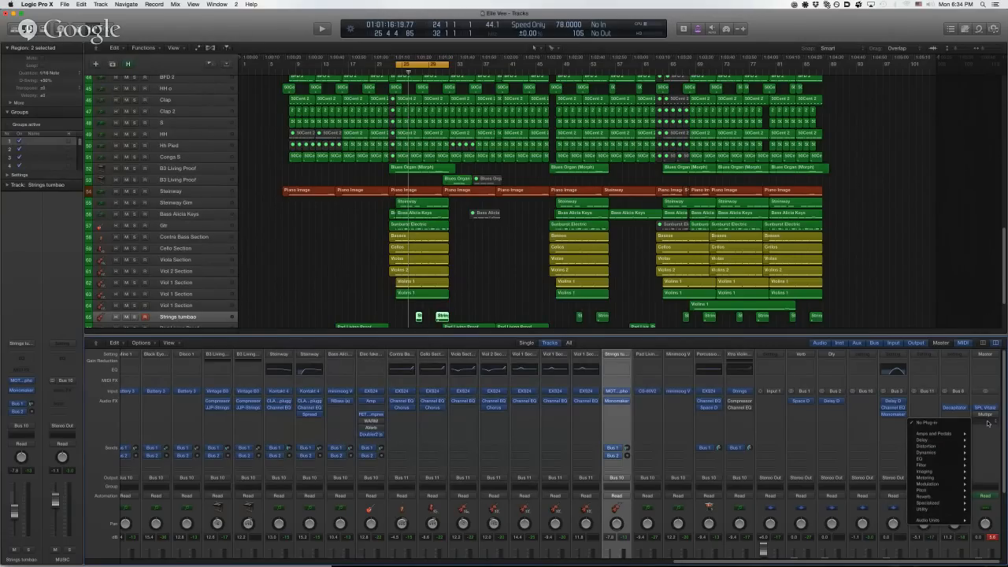
left_click(987, 416)
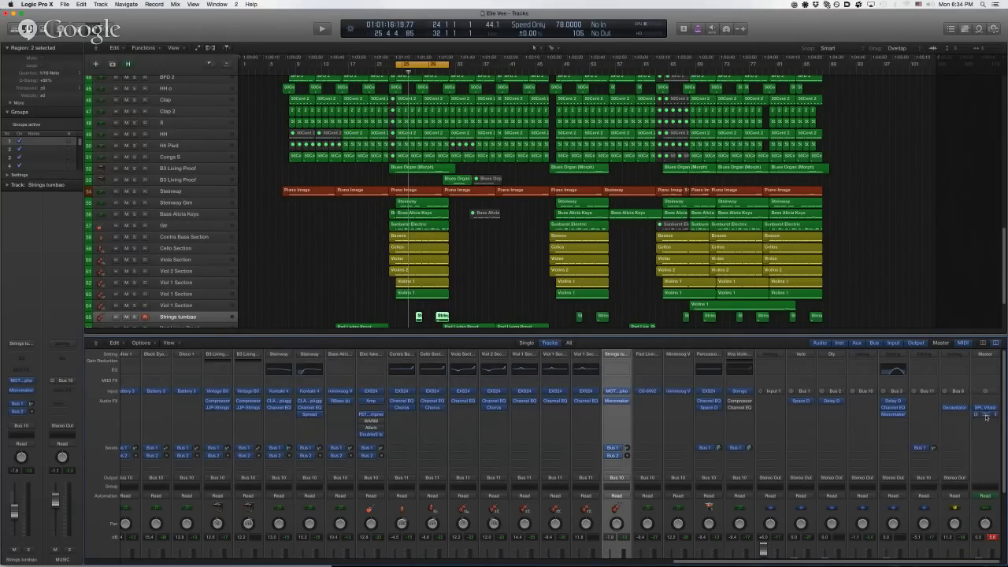
left_click(986, 416)
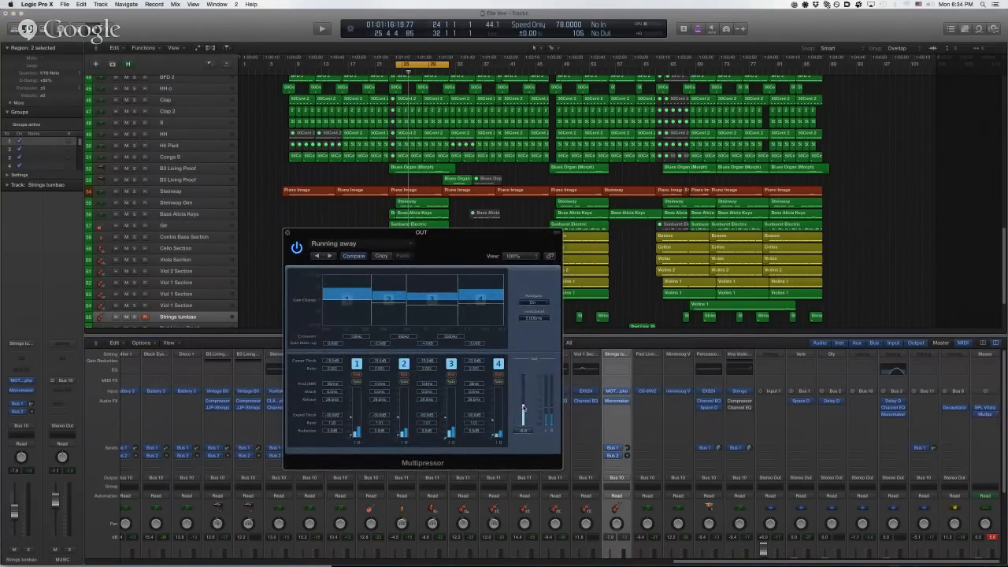
left_click(287, 233)
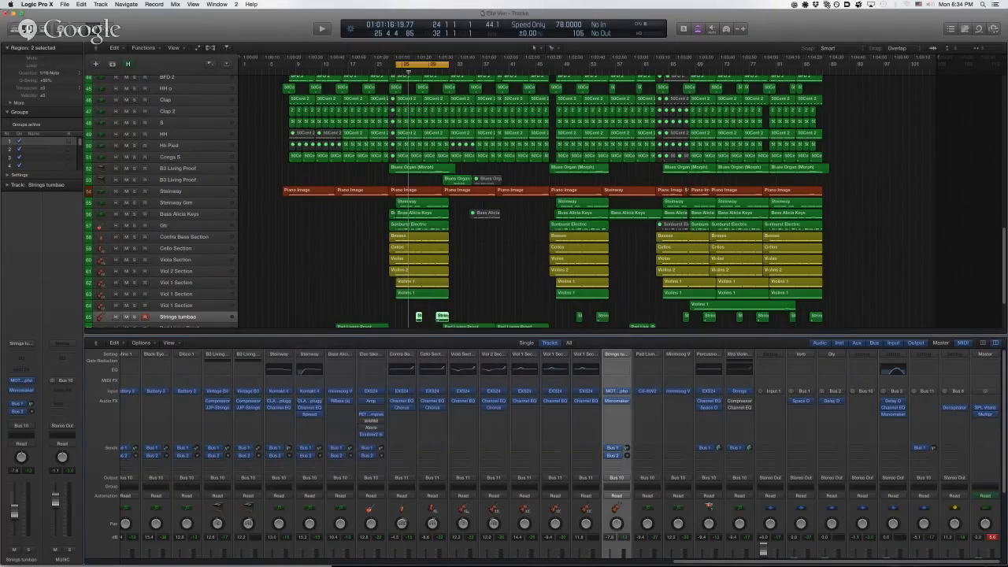
- Insert the Slate Digital FG-X after the Multipressor on the Master channel and place its window mid-screen
left_click(990, 428)
mouse_move(937, 526)
mouse_move(853, 533)
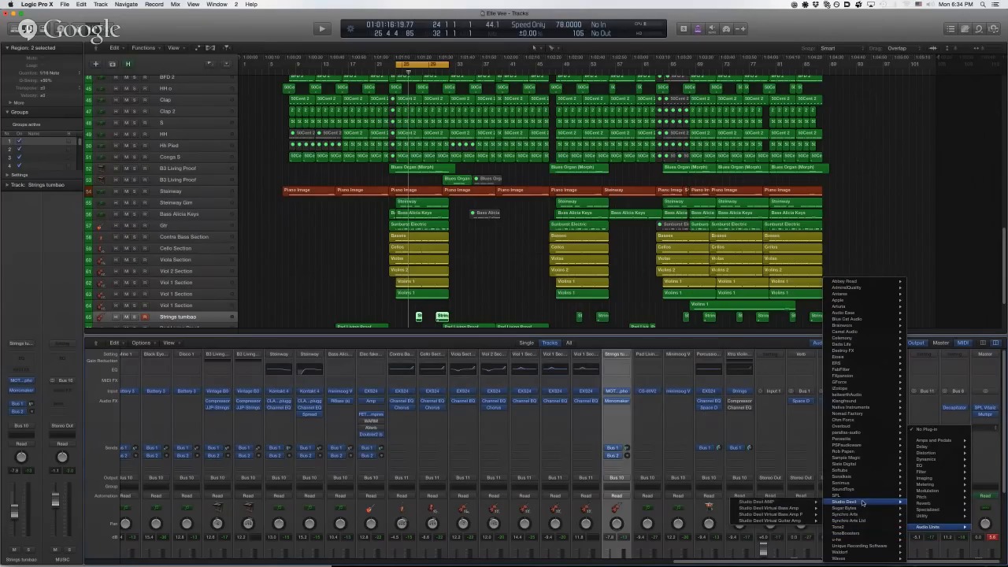
mouse_move(852, 470)
mouse_move(775, 464)
left_click(725, 464)
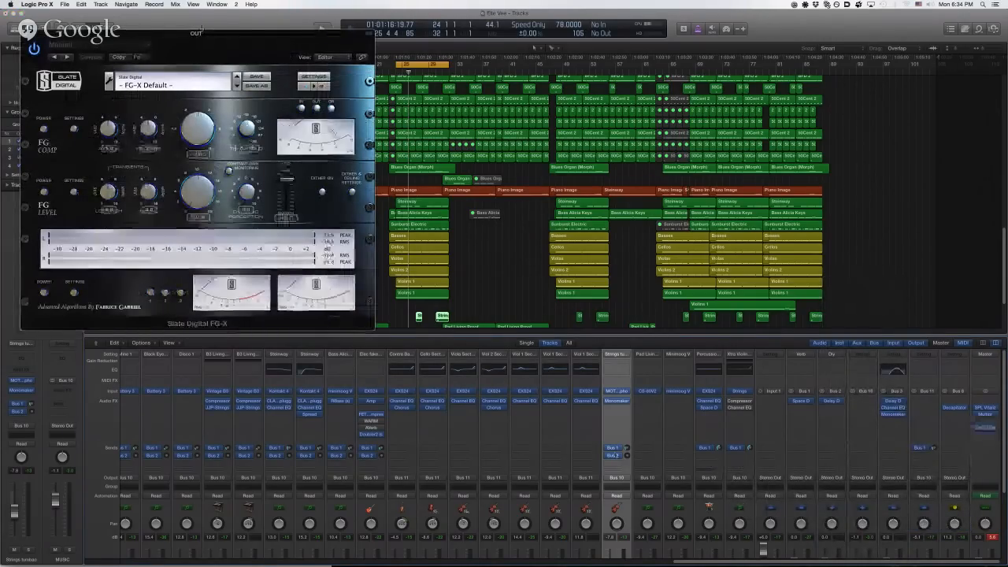
left_click_drag(258, 35, 449, 234)
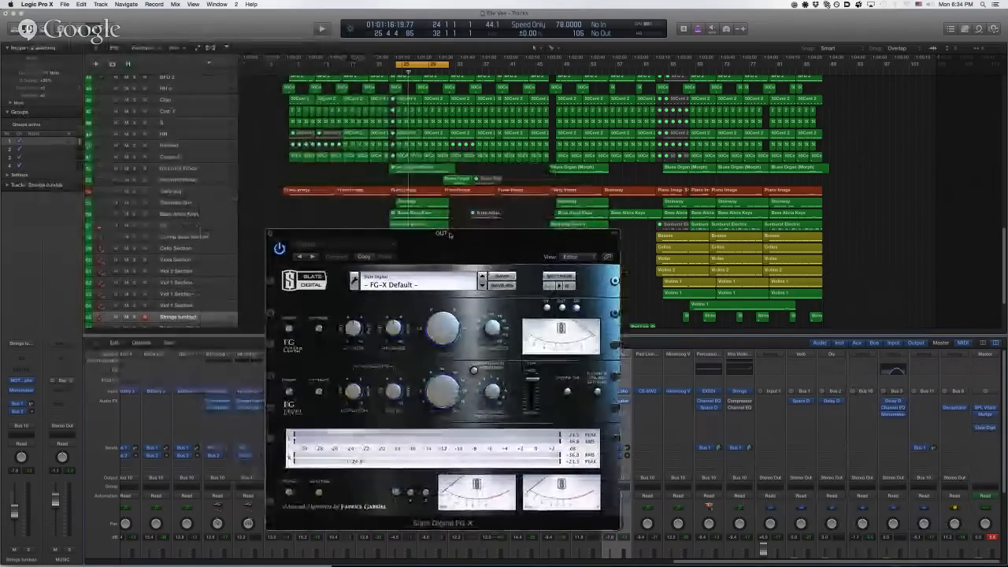
- Switch off the FG-X's FG Comp section and lower the FG Level ITP fader to its midpoint
left_click(288, 329)
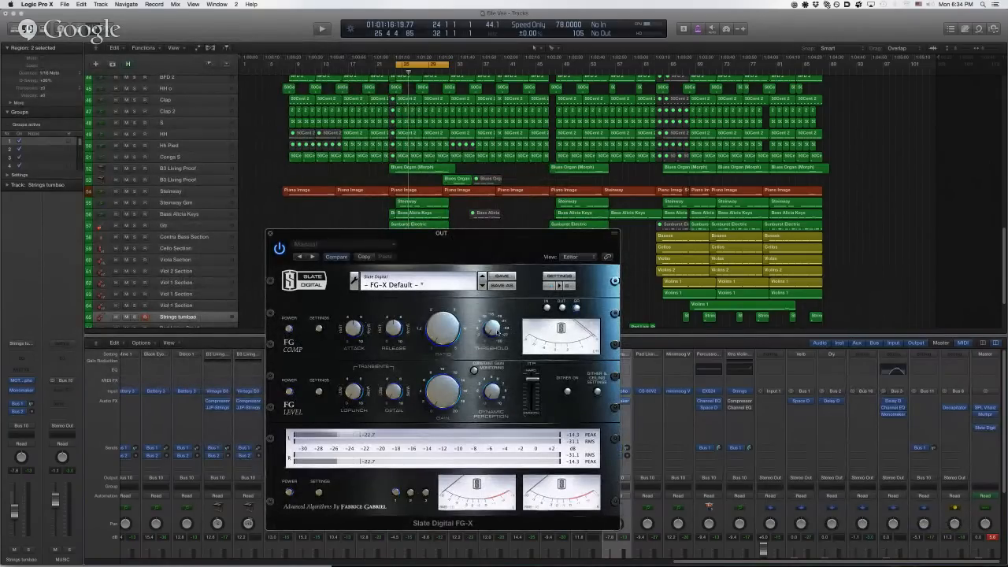
left_click(288, 328)
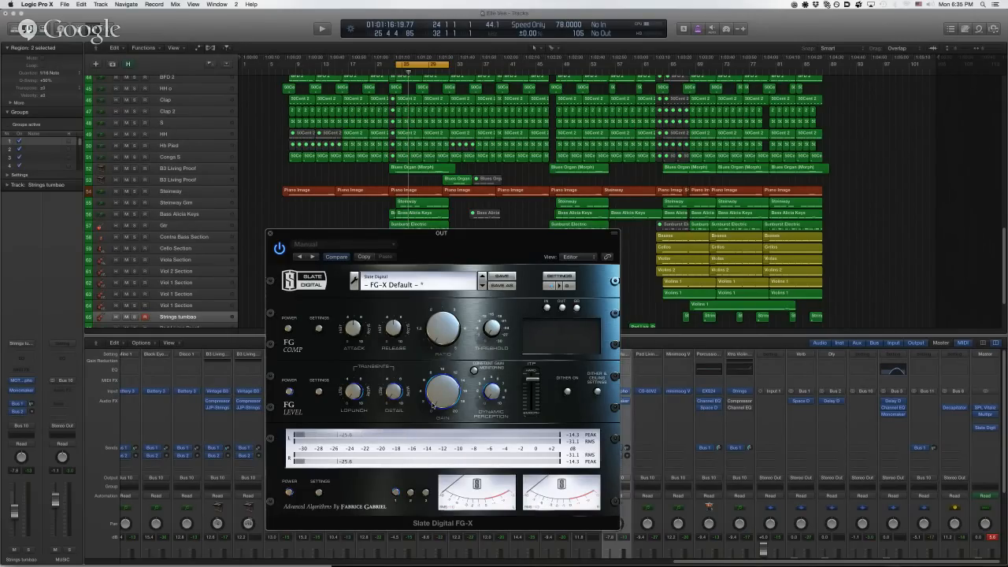
left_click_drag(535, 379, 535, 394)
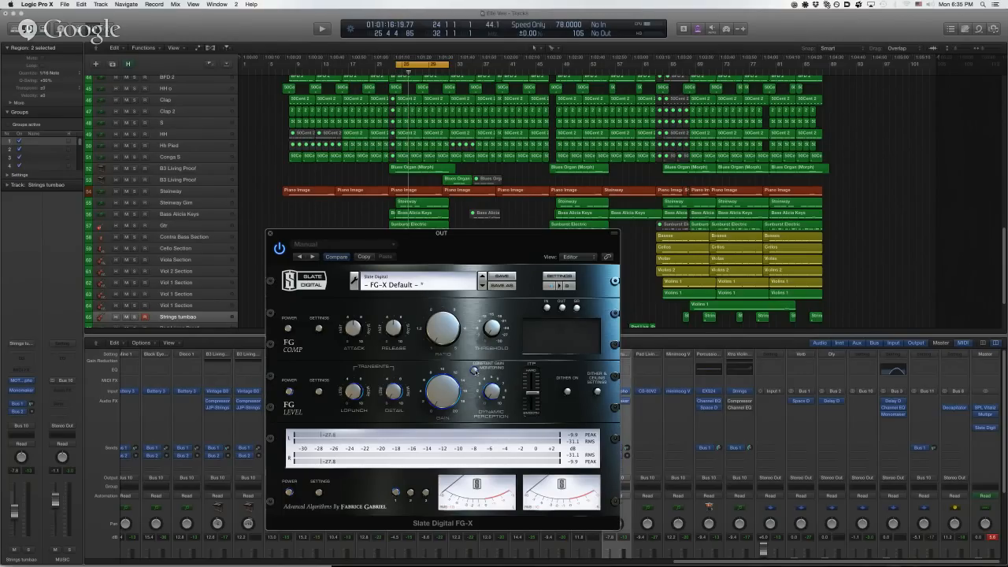
- Play the cycle, set the FG Level gain to 4.6 dB, and stop playback
key("space")
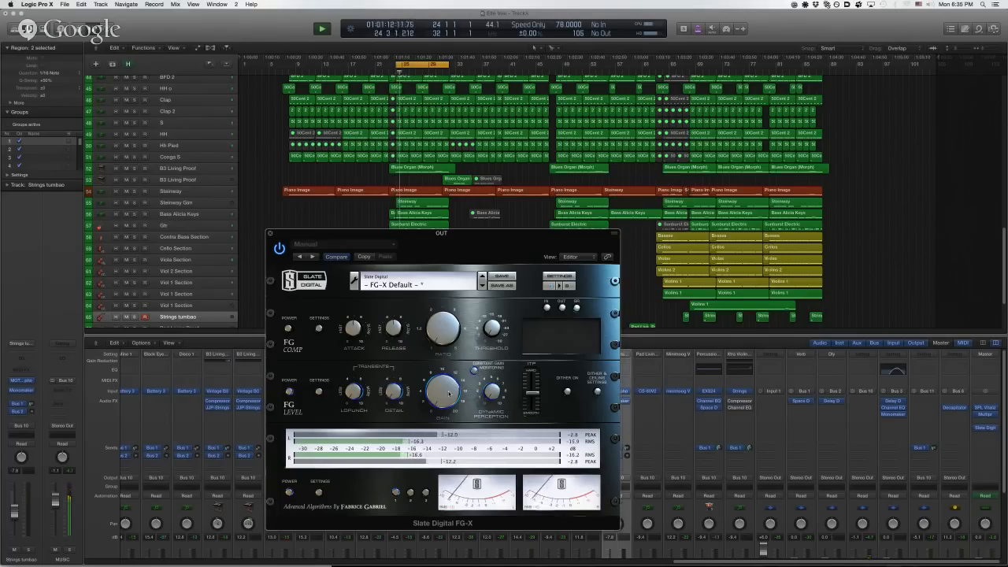
mouse_move(448, 393)
left_mouse_down()
mouse_move(446, 380)
mouse_move(448, 401)
left_mouse_up()
key("space")
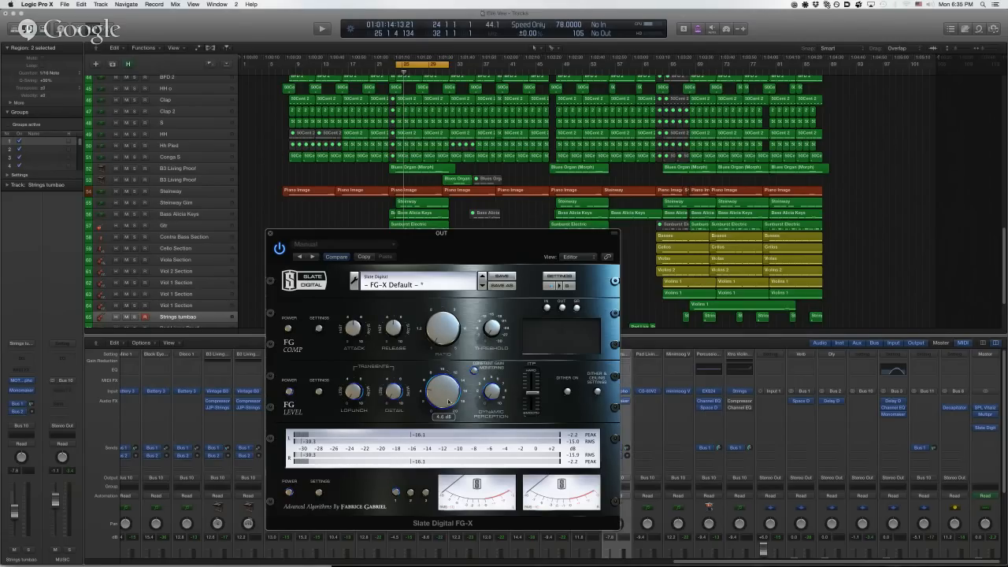
- Replay the cycle, readjust the FG Level gain by ear against the level meters, and stop playback
key("space")
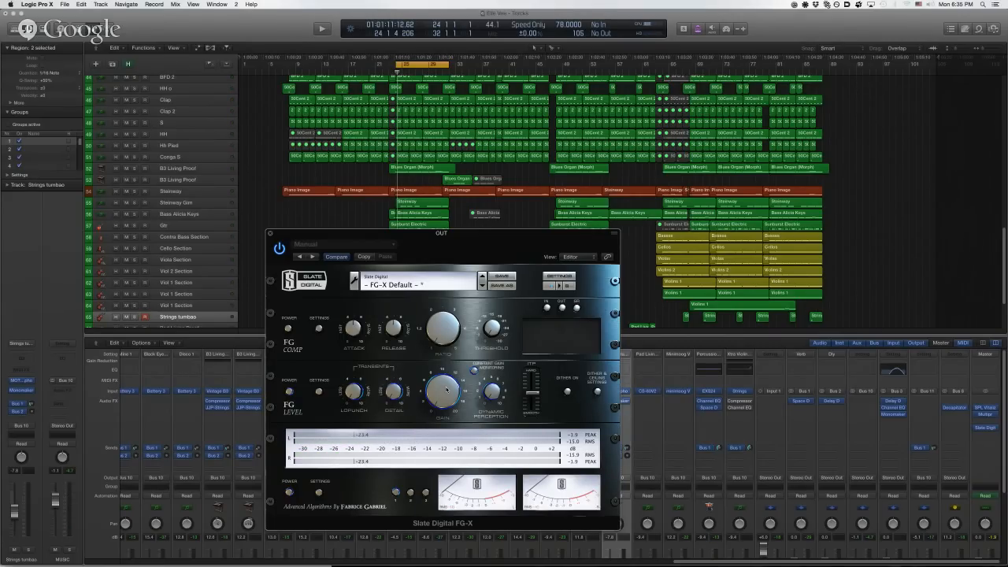
key("space")
mouse_move(446, 385)
left_mouse_down()
mouse_move(444, 371)
mouse_move(448, 392)
left_mouse_up()
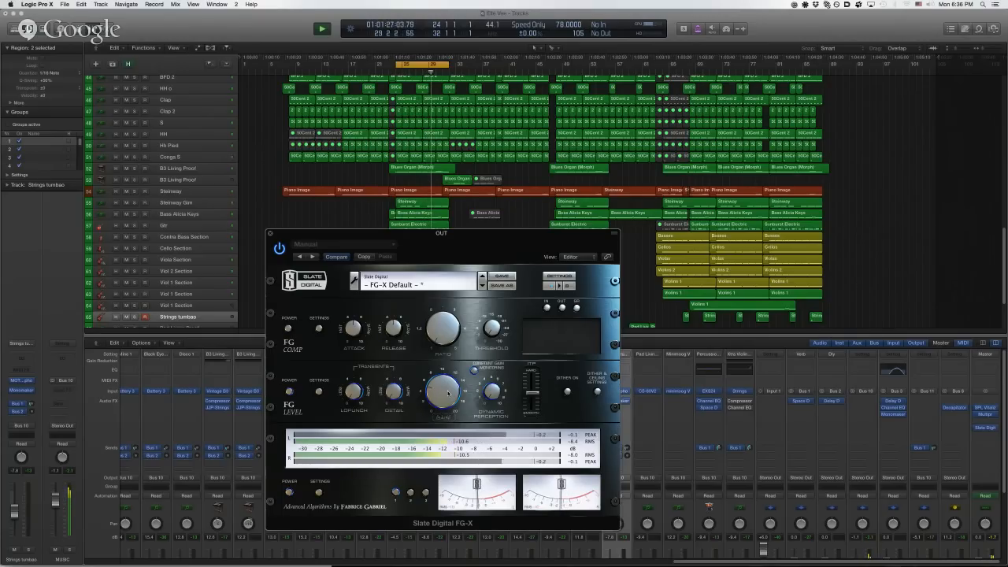
key("space")
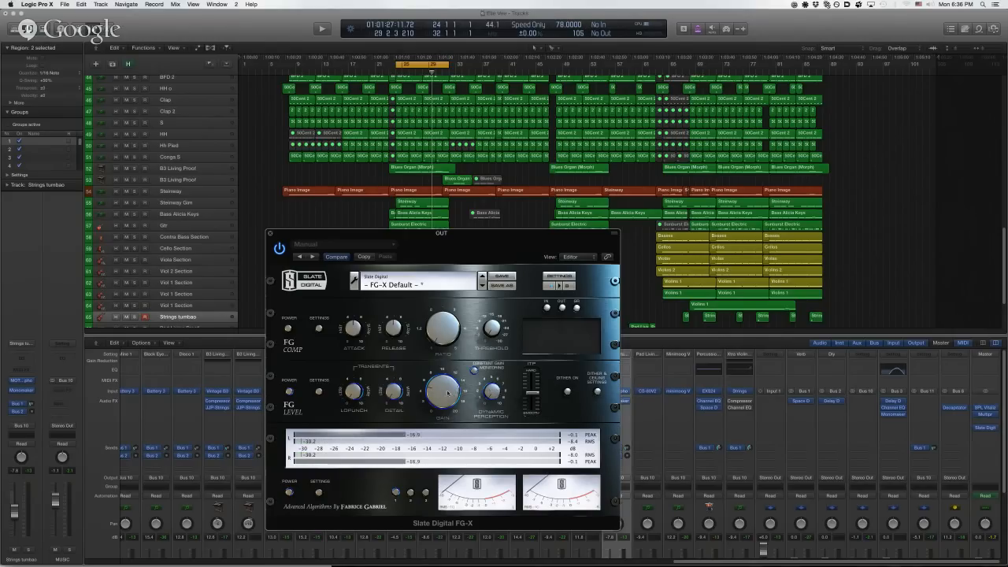
- Adjust FG Level's Dynamic Perception during playback, and set the ITP fader to 0.0 with playback stopped
left_click_drag(493, 391, 495, 380)
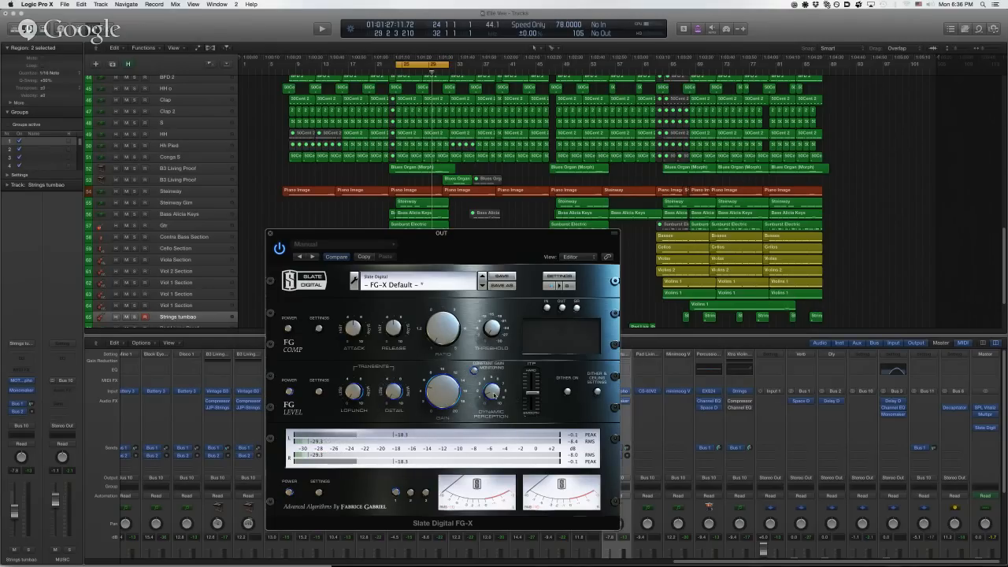
key("space")
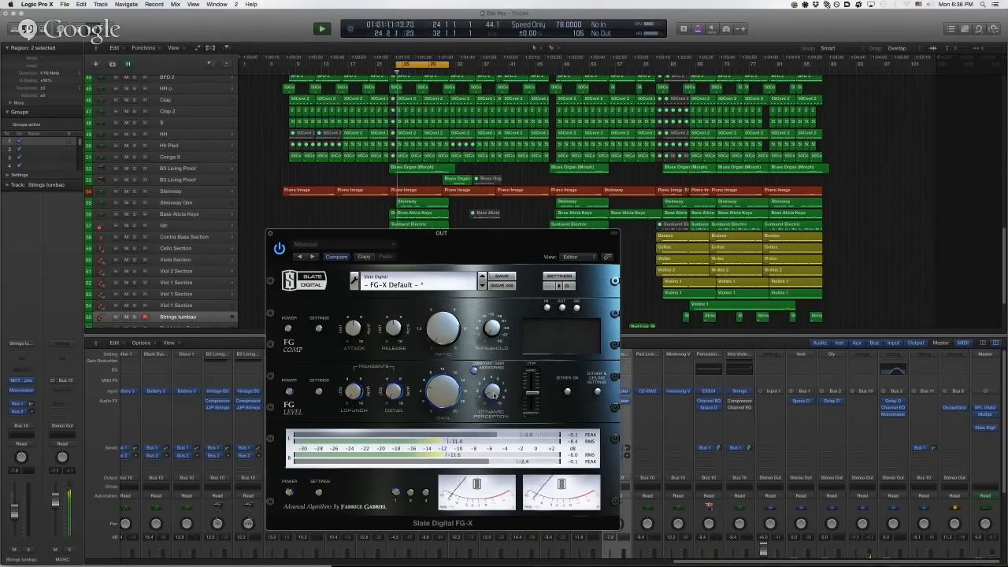
left_click_drag(493, 391, 493, 382)
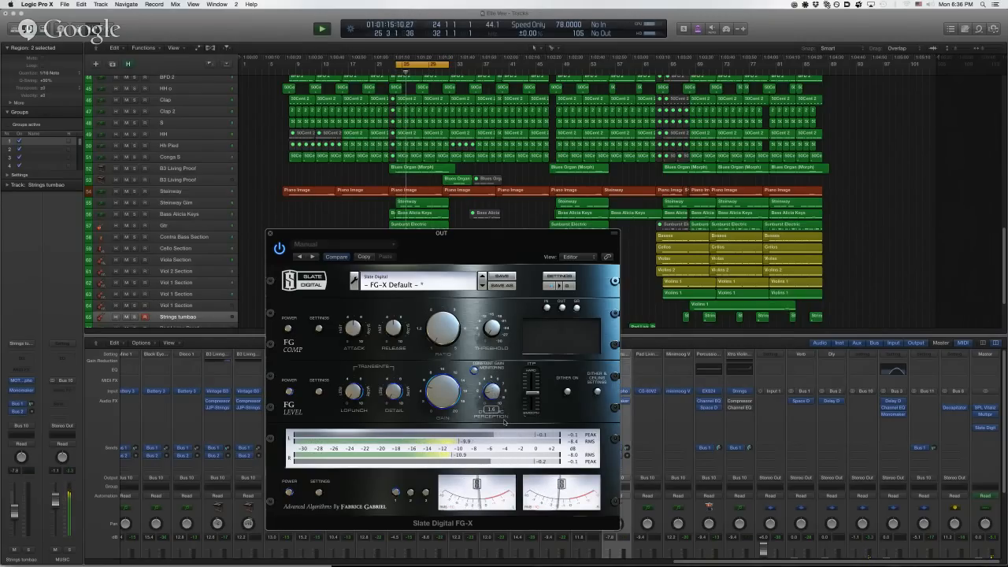
key("space")
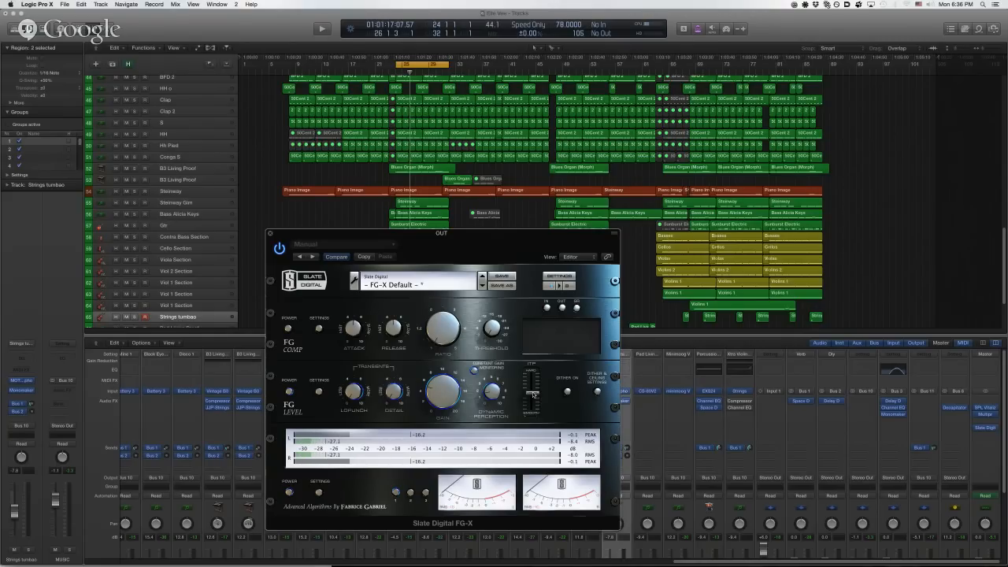
left_click(533, 393)
mouse_move(533, 393)
left_mouse_down()
mouse_move(534, 381)
mouse_move(534, 393)
left_mouse_up()
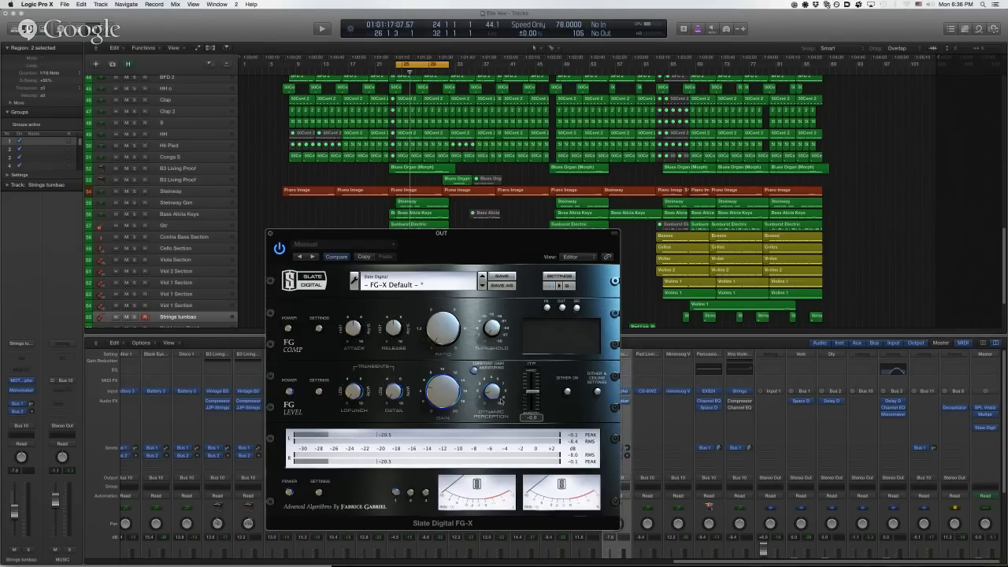
- Resume cycle playback, try the FG Level gain at 7.1 dB, and lower it again
key("space")
mouse_move(450, 386)
scroll(450, 387, "up", 2)
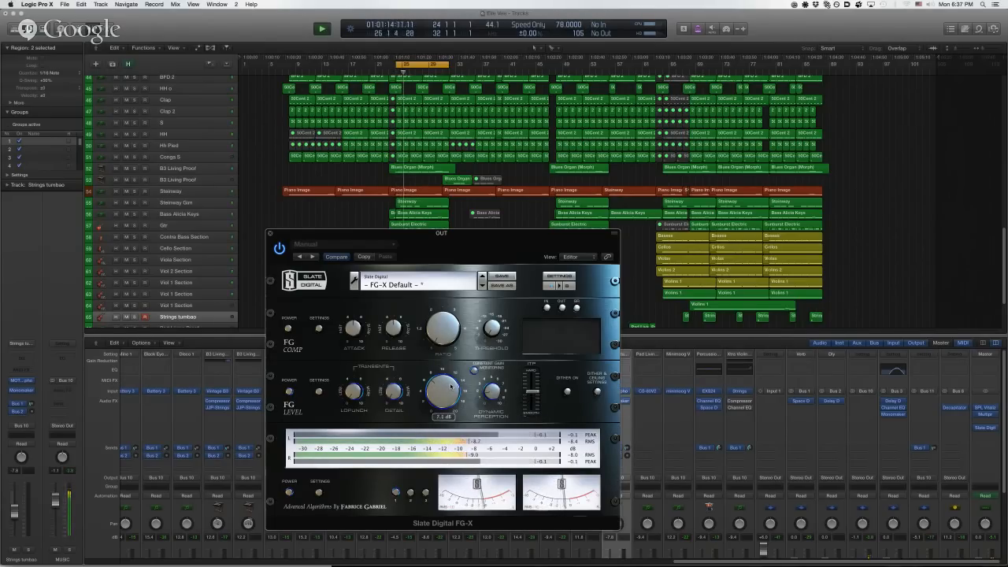
scroll(450, 387, "down", 1)
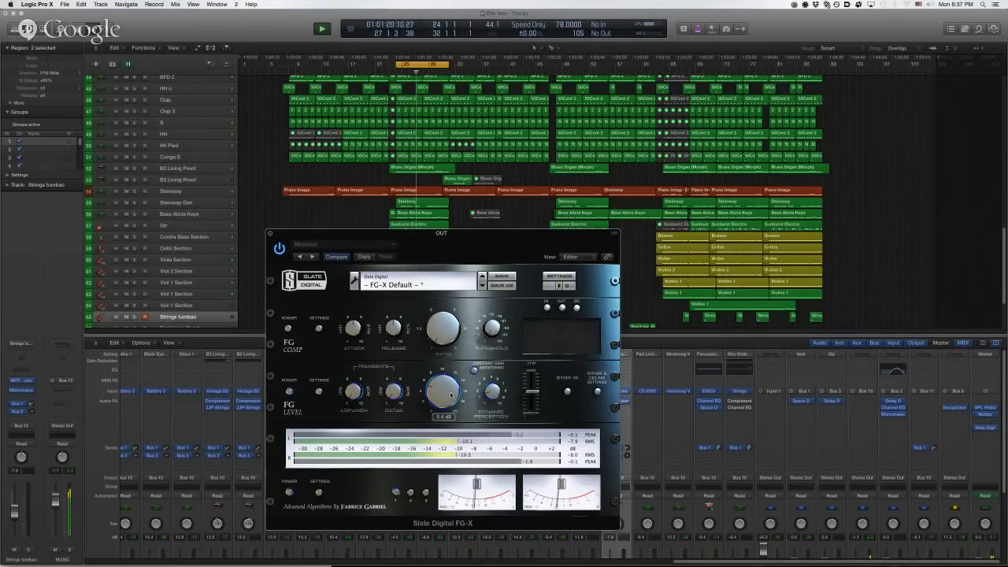
left_click_drag(450, 395, 451, 396)
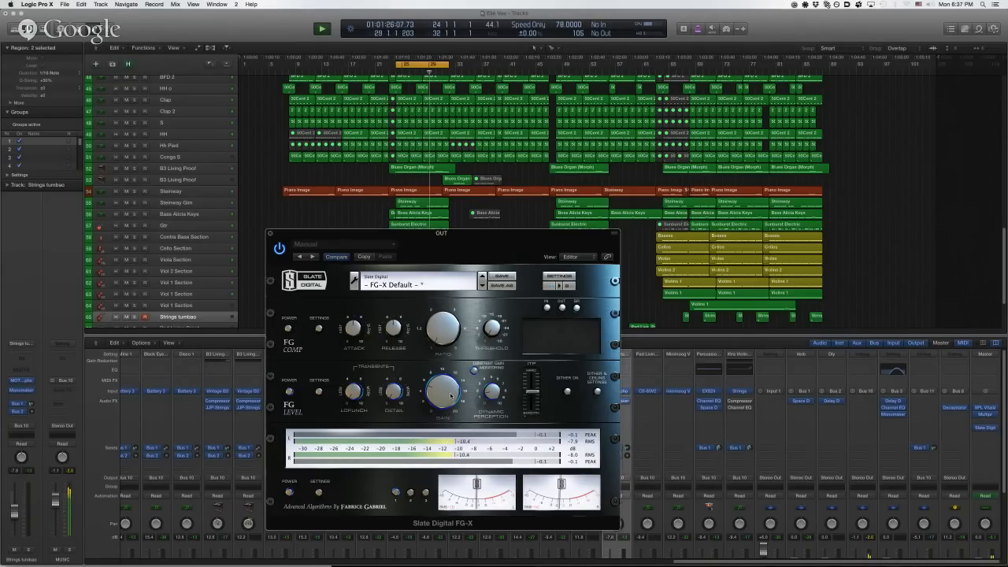
- Stop playback, close the FG-X plug-in and hide the mixer to reveal the full arrangement
left_click_drag(510, 228, 526, 221)
key("space")
left_click(286, 227)
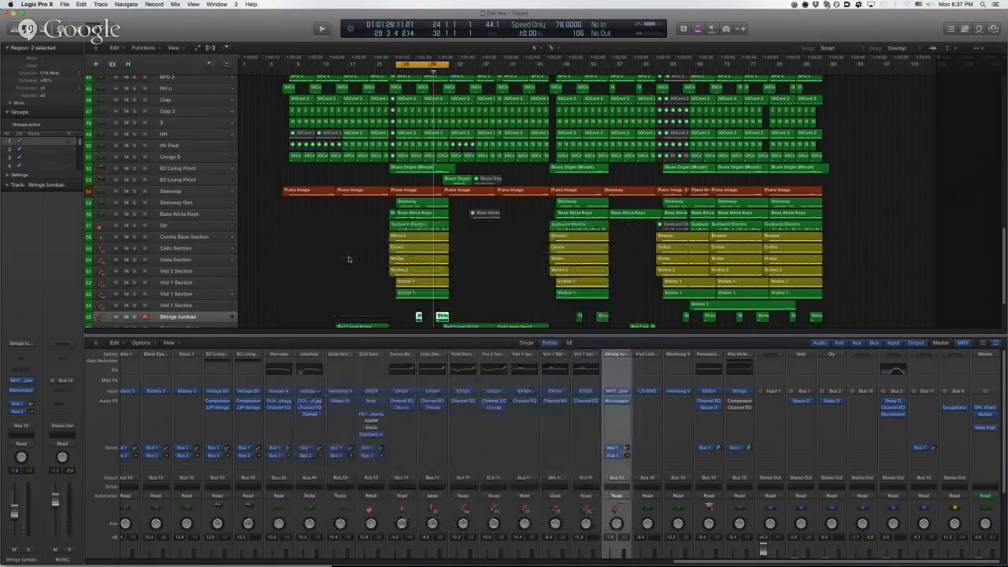
key("x")
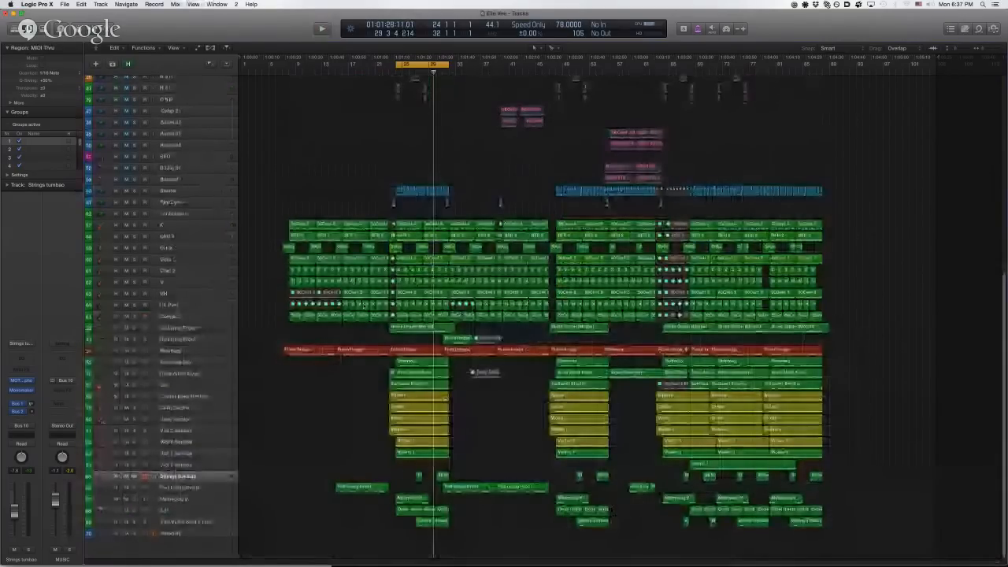
- Set the cycle range over the song's final section, from about bar 69 to bar 87, and play it briefly
scroll(365, 306, "up", 10)
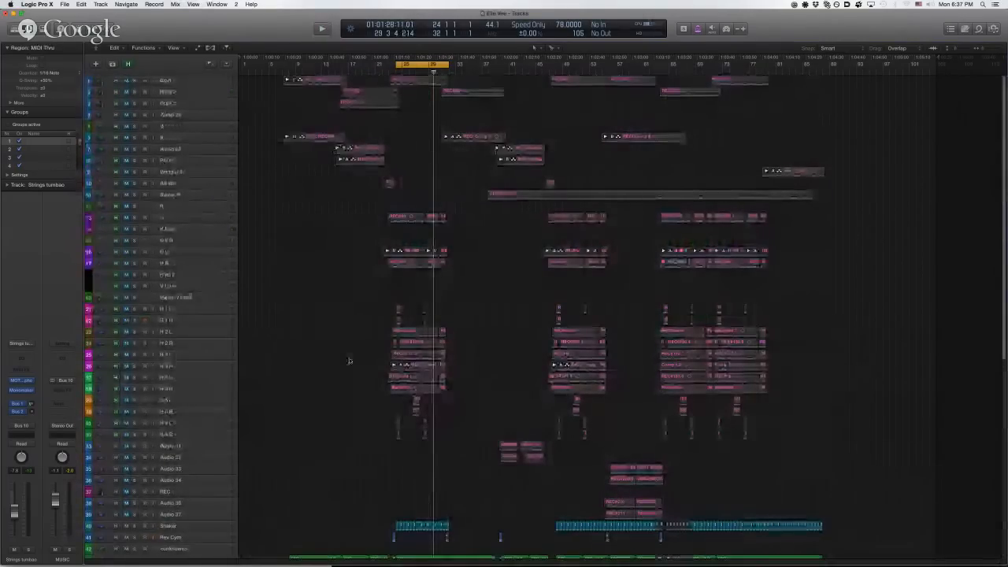
scroll(297, 221, "down", 10)
scroll(347, 366, "down", 7)
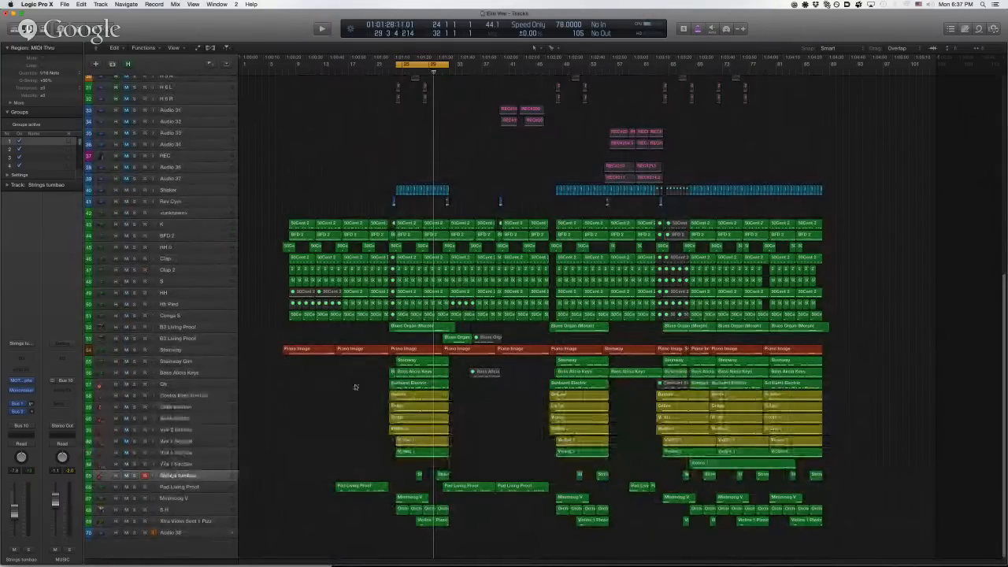
left_click_drag(699, 64, 815, 66)
key("space")
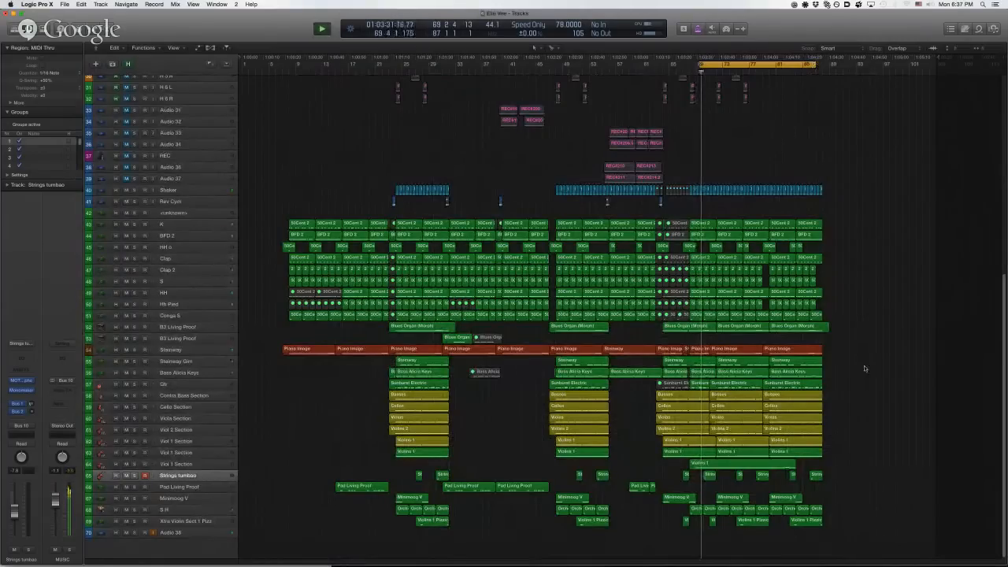
key("space")
- Check the FG-X on the master channel with the mixer shown, close both, and replay the cycled section
key("x")
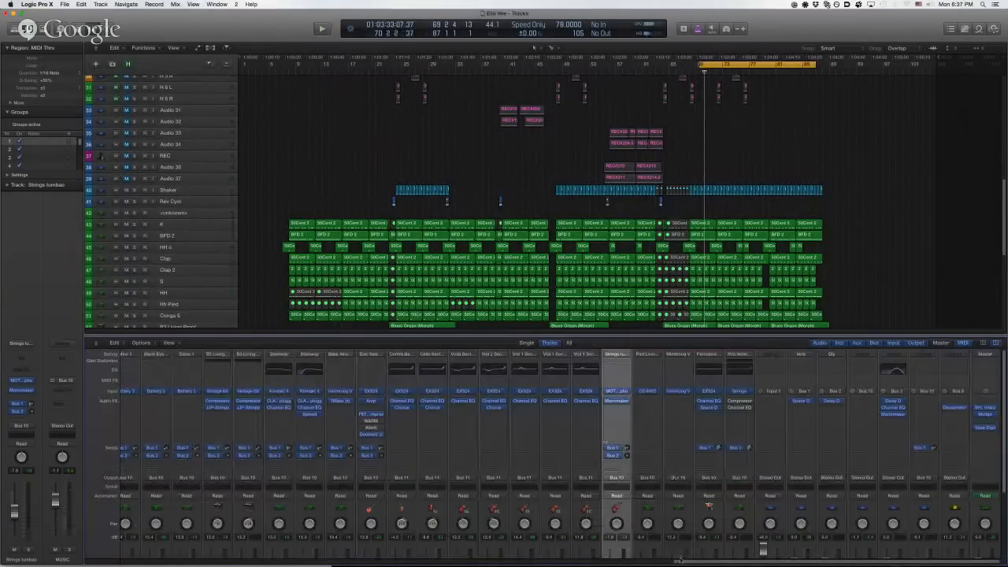
left_click(984, 428)
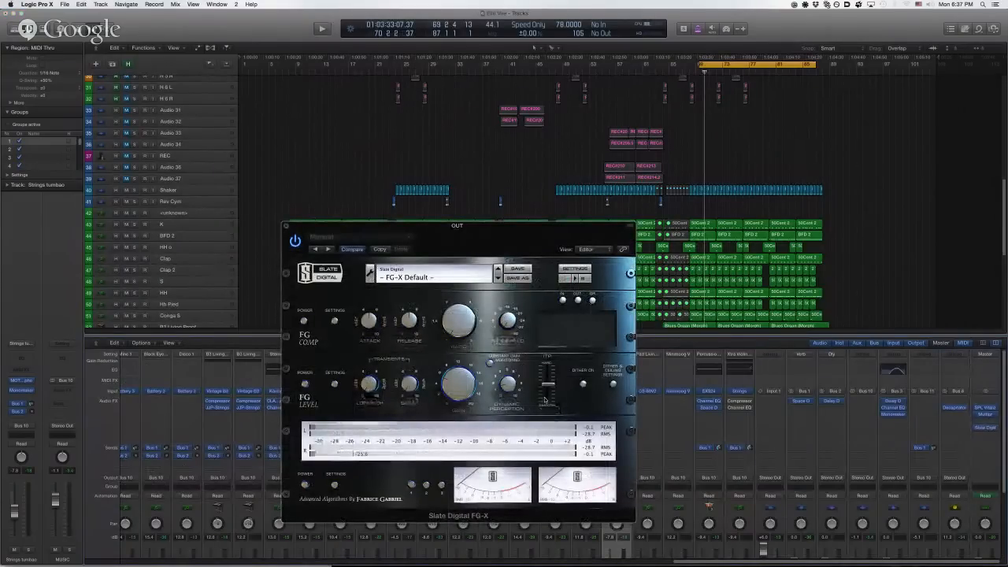
left_click(284, 226)
key("x")
key("space")
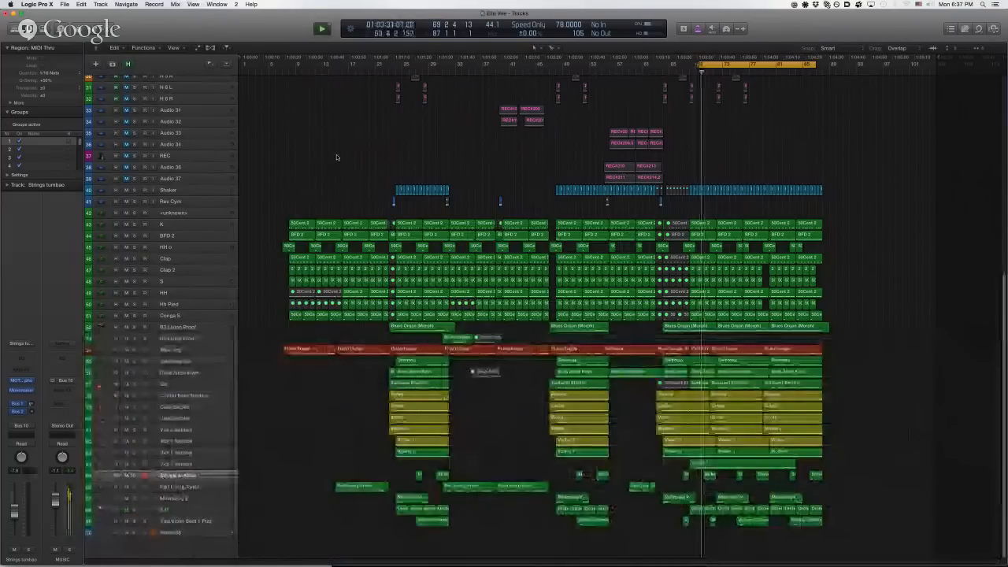
key("space")
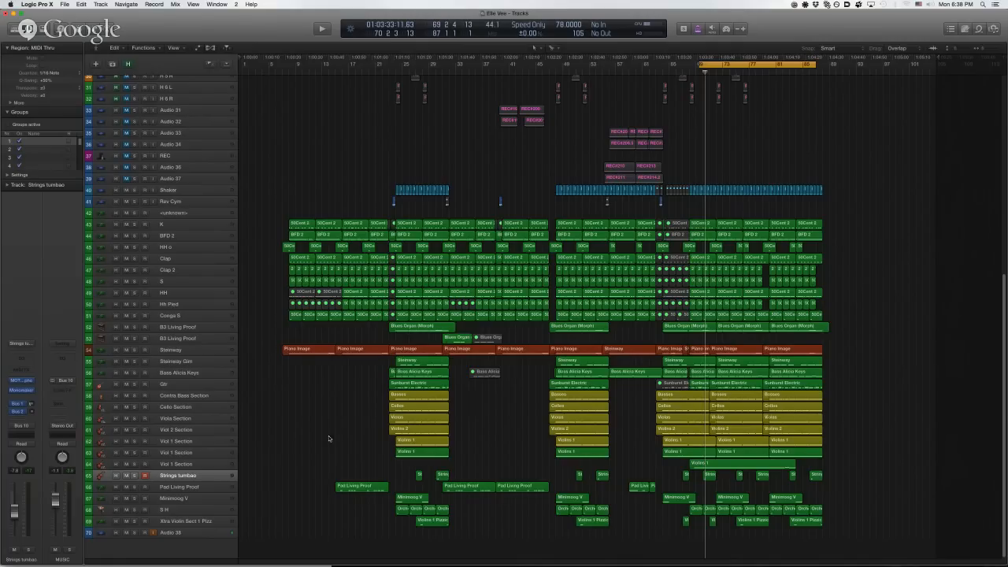
- Insert the stereo Eiosis AirEQ Premium on the master channel, just before FG-X, and place its window mid-screen
key("x")
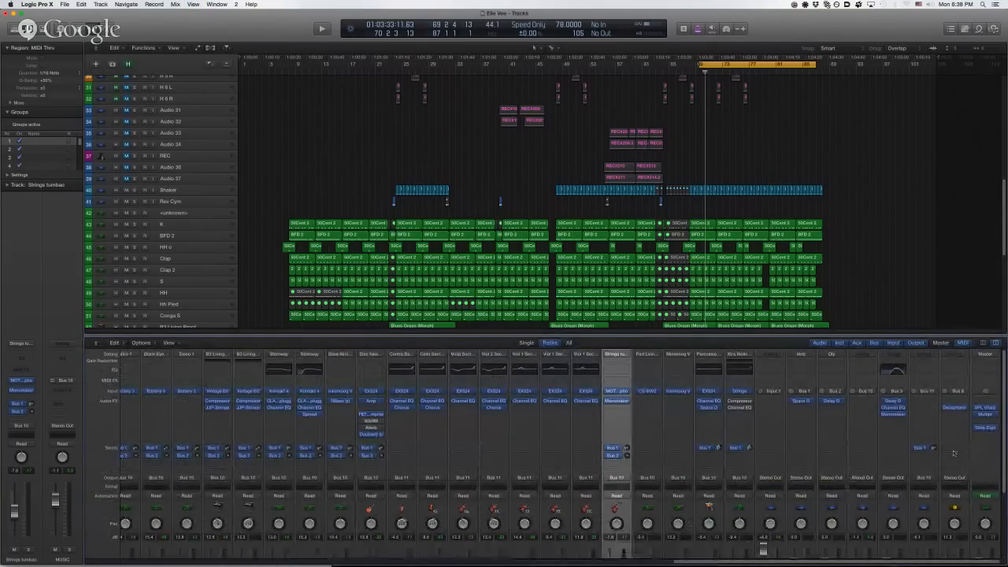
left_click(985, 424)
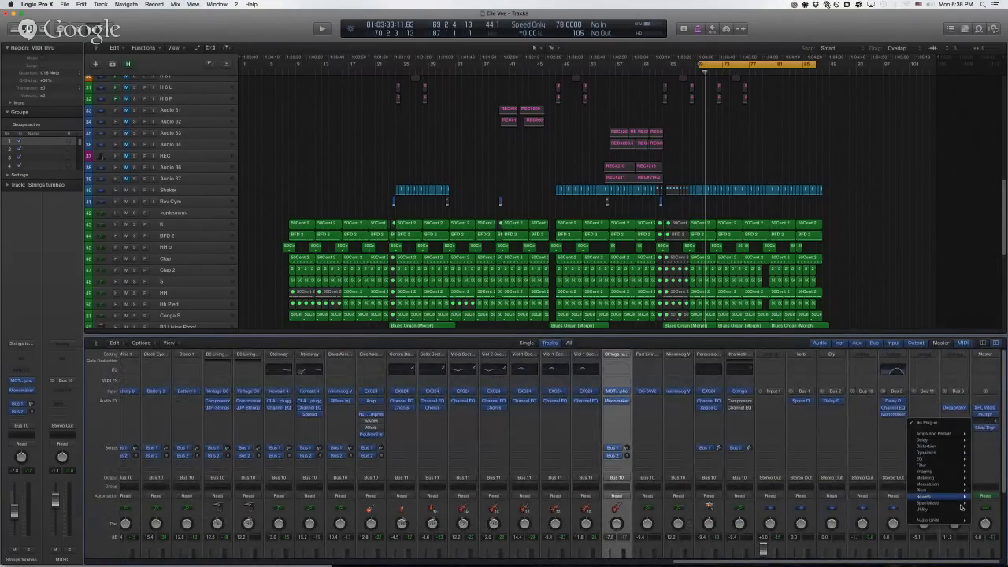
mouse_move(959, 520)
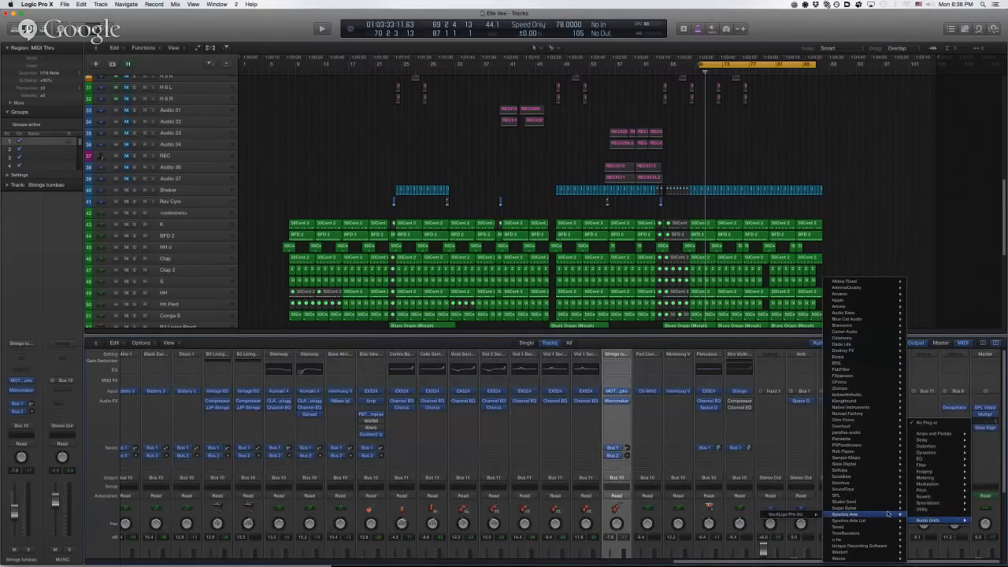
mouse_move(870, 358)
mouse_move(810, 360)
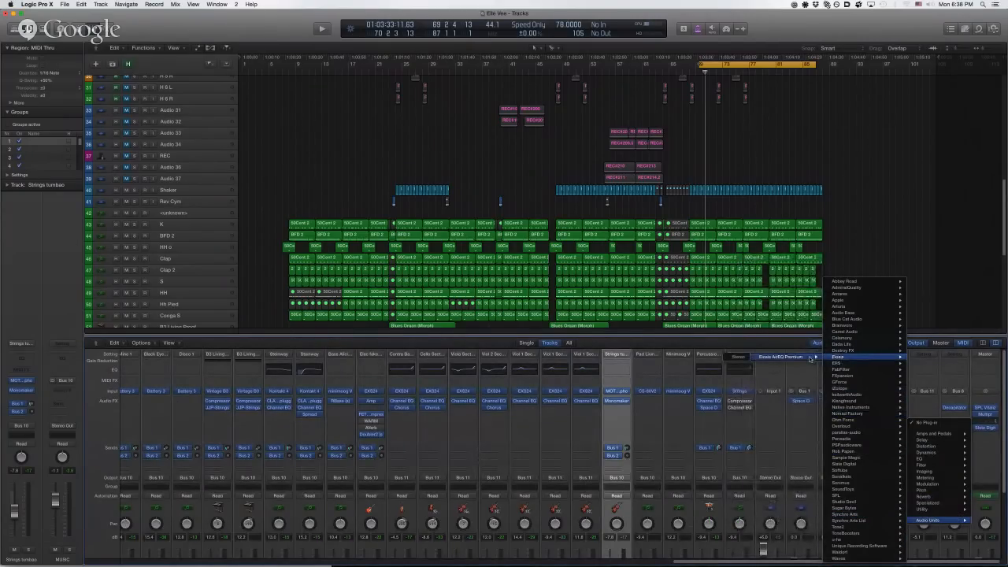
left_click(740, 357)
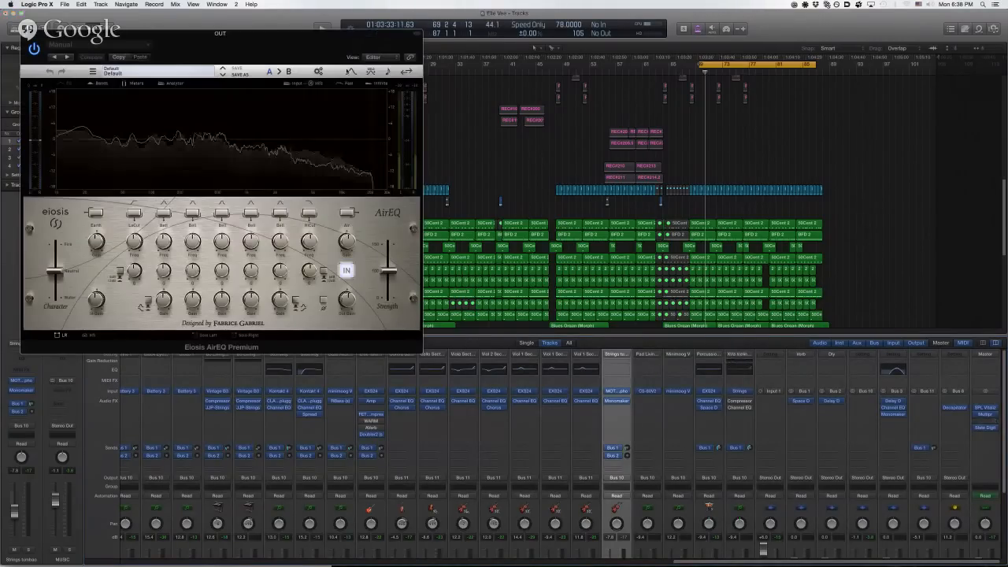
left_click_drag(311, 32, 622, 192)
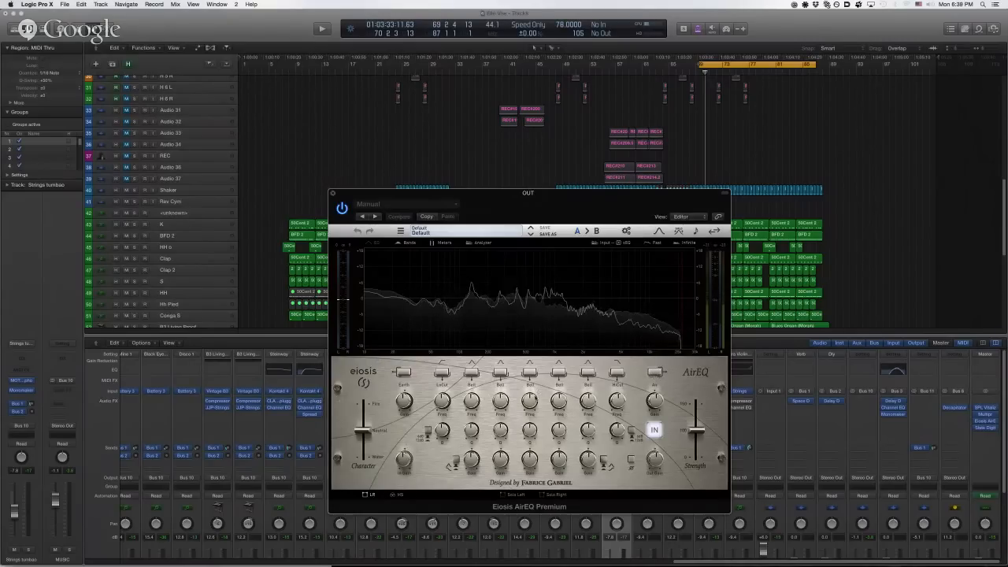
- Try a boost on AirEQ's middle bell band, moving Character to 100% Water and back close to Neutral
left_click_drag(531, 459, 541, 424)
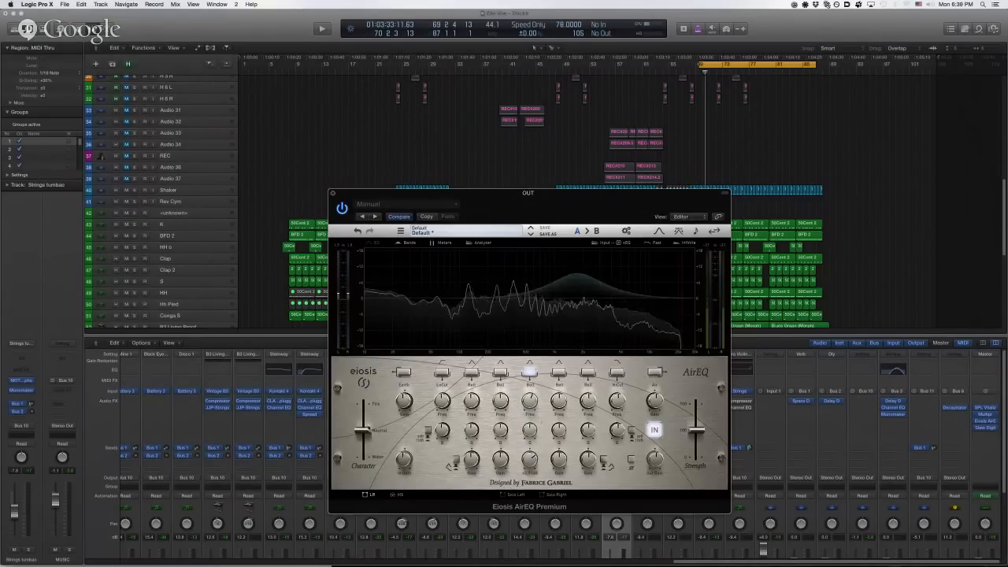
left_click_drag(367, 430, 387, 470)
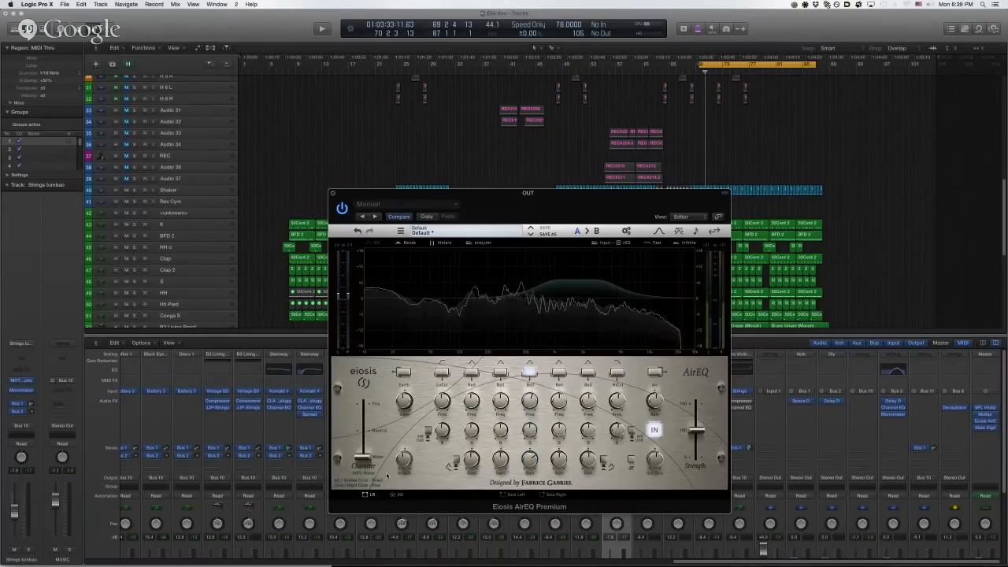
left_click_drag(388, 459, 384, 435)
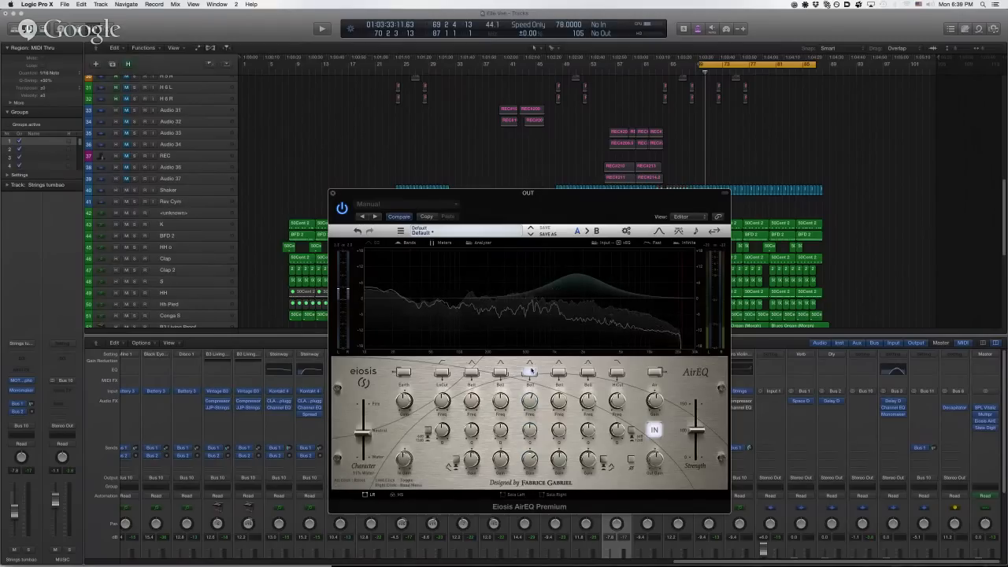
- Open the master channel's SPL Vitalizer MK2-T and arrange its window beside AirEQ
left_click_drag(588, 193, 579, 180)
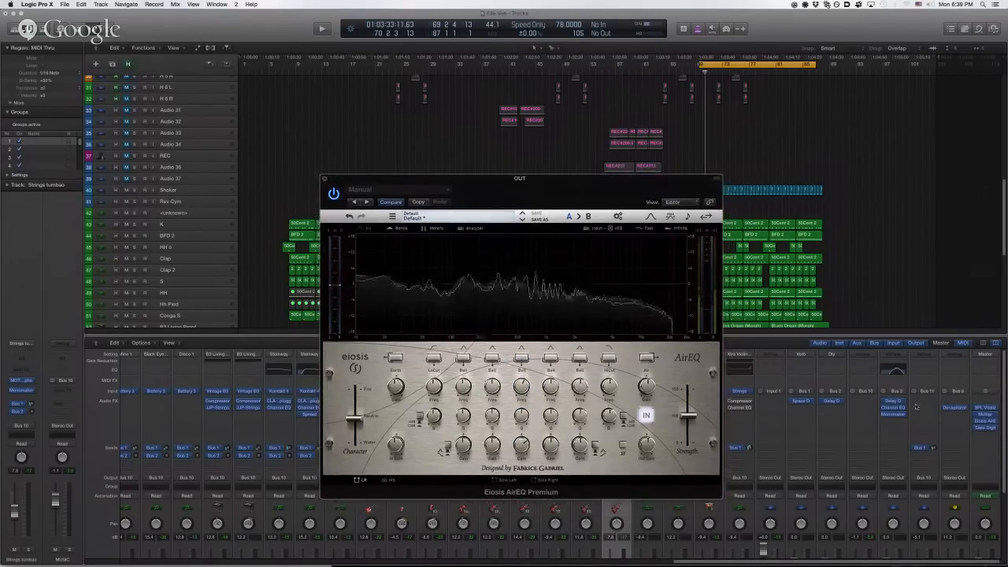
left_click(985, 407)
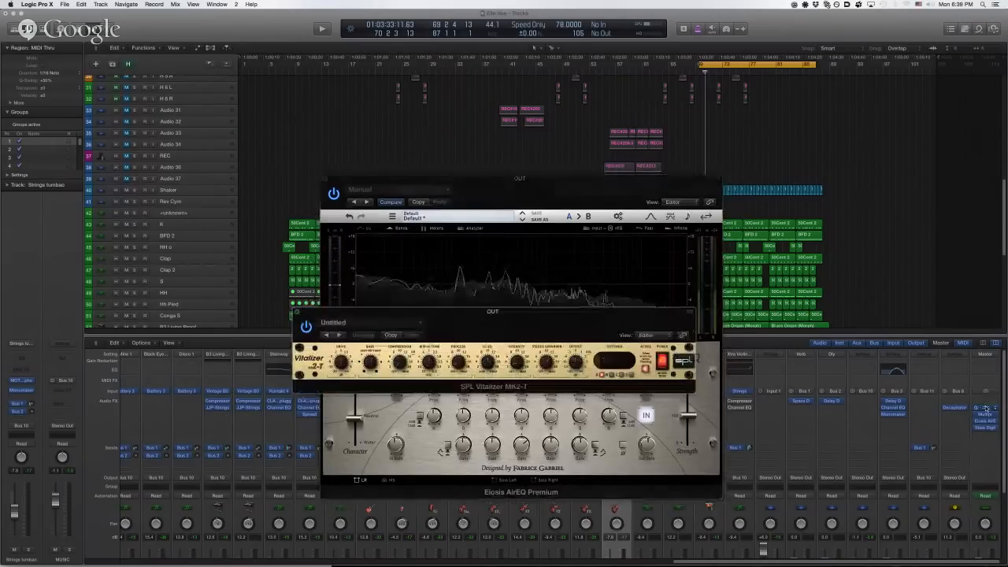
left_click_drag(620, 309, 449, 135)
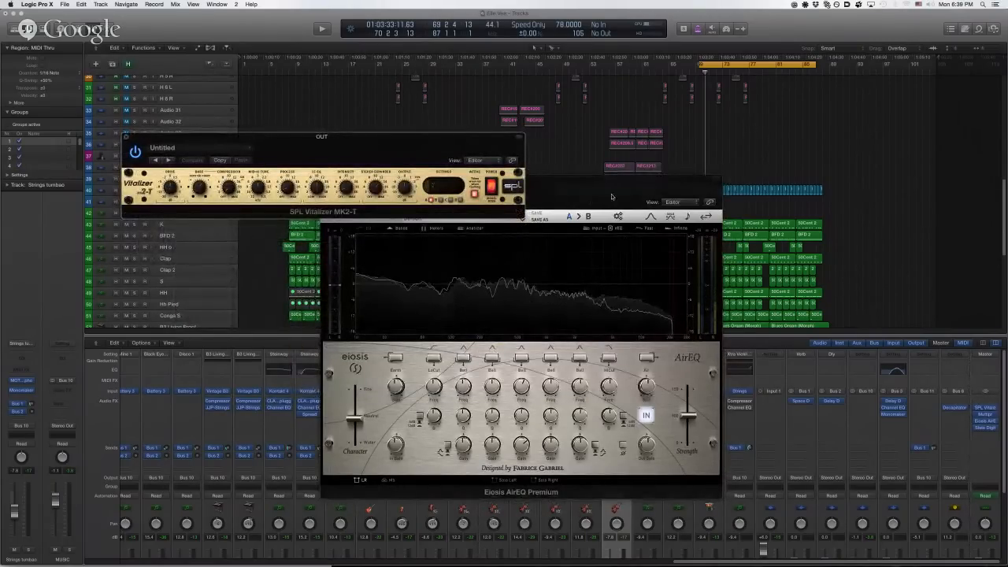
left_click_drag(611, 197, 617, 209)
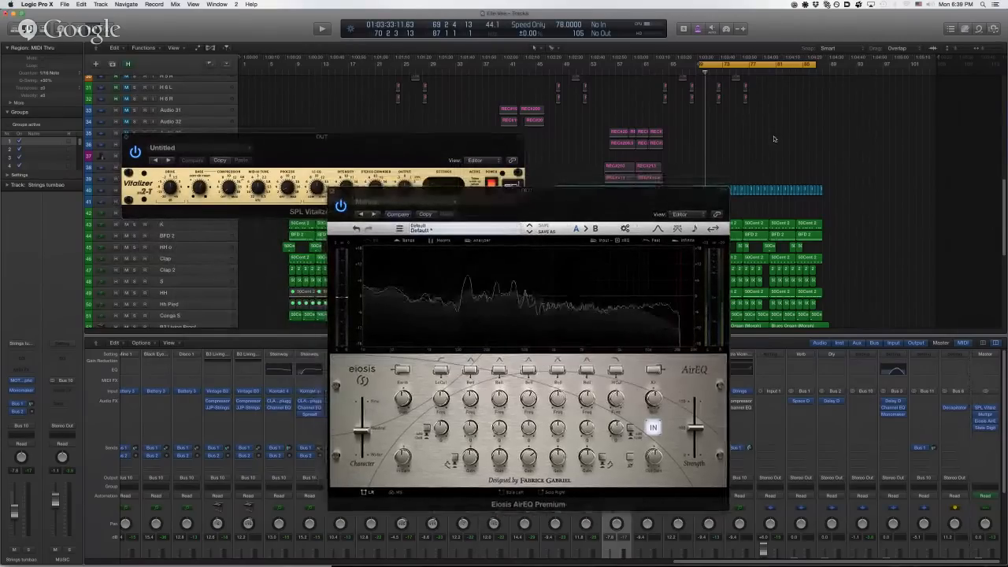
- Play the cycled section at a higher system volume while watching AirEQ's spectrum, and reposition AirEQ to uncover the Vitalizer
key("space")
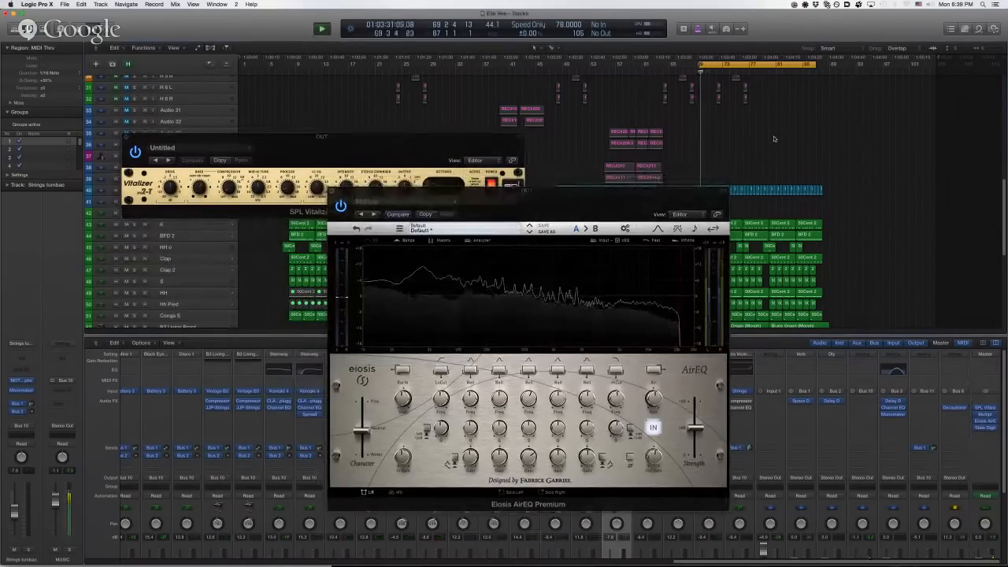
key("XF86AudioRaiseVolume")
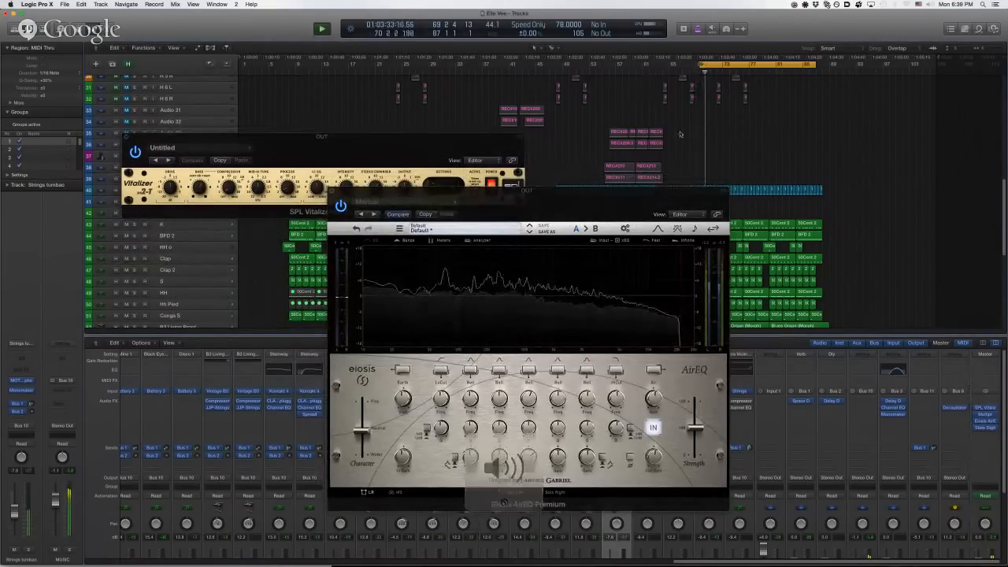
left_click_drag(615, 190, 575, 155)
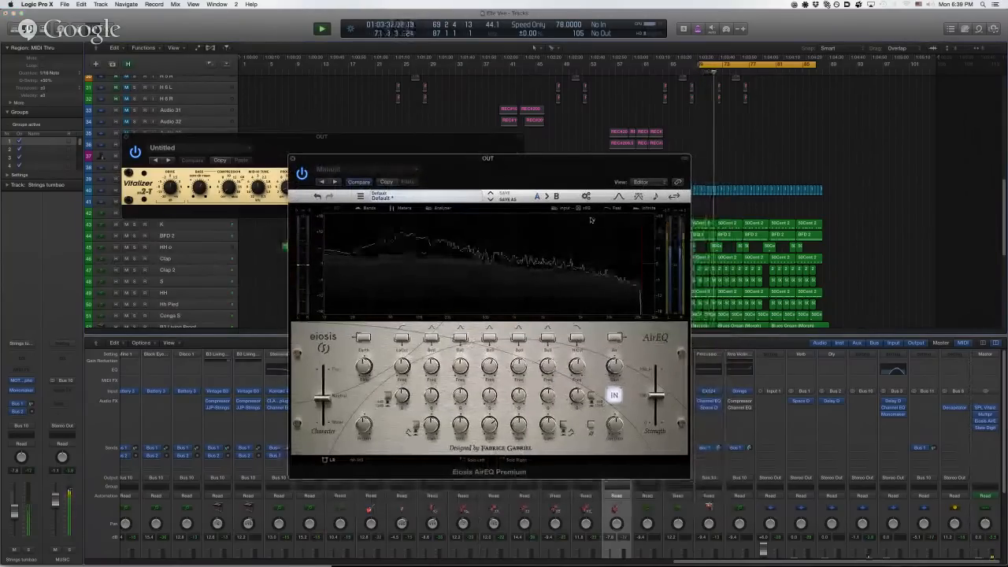
key("XF86AudioRaiseVolume")
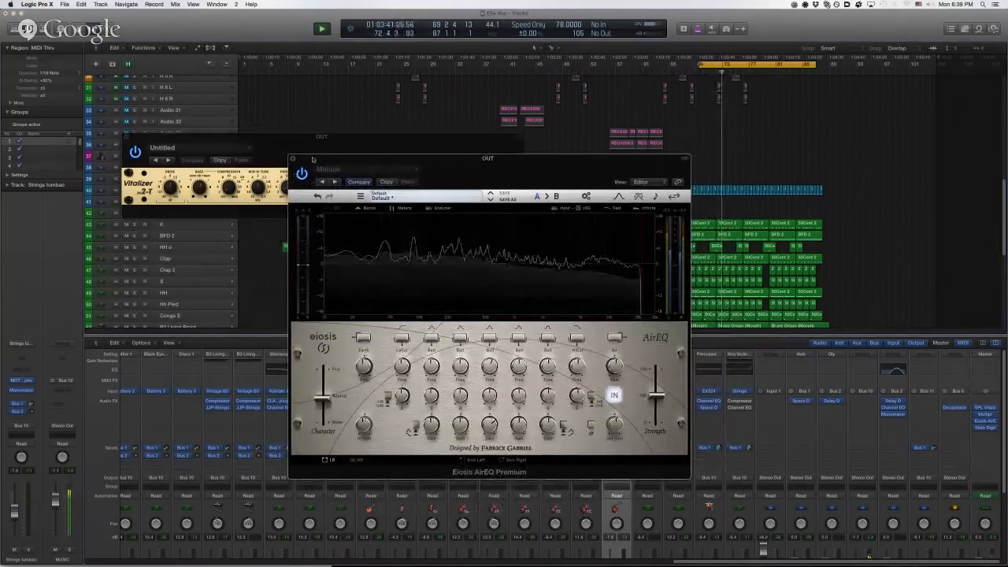
left_click_drag(311, 184, 336, 256)
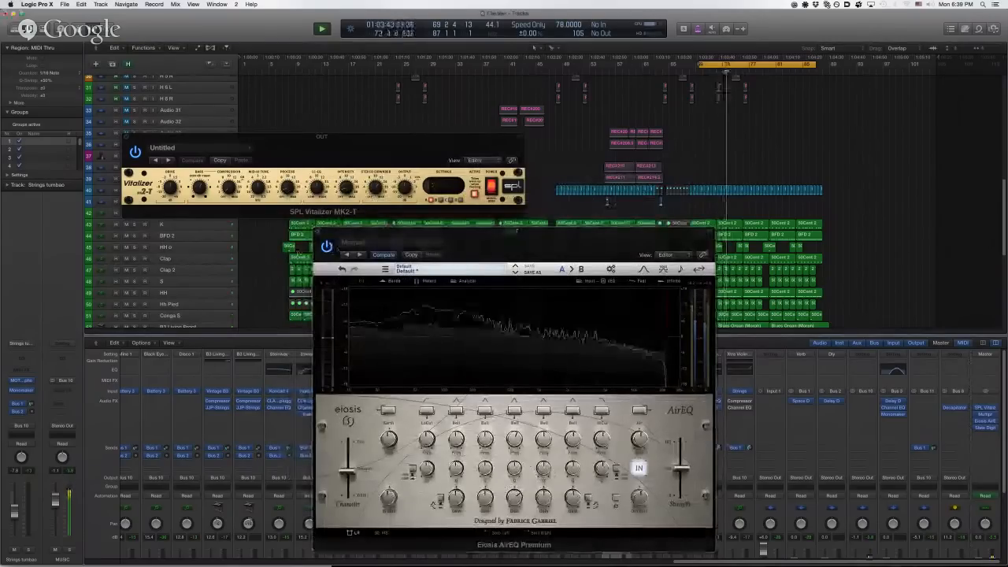
- Check FG-X's level meters during playback, and close the FG-X, AirEQ and Vitalizer windows
left_click(977, 428)
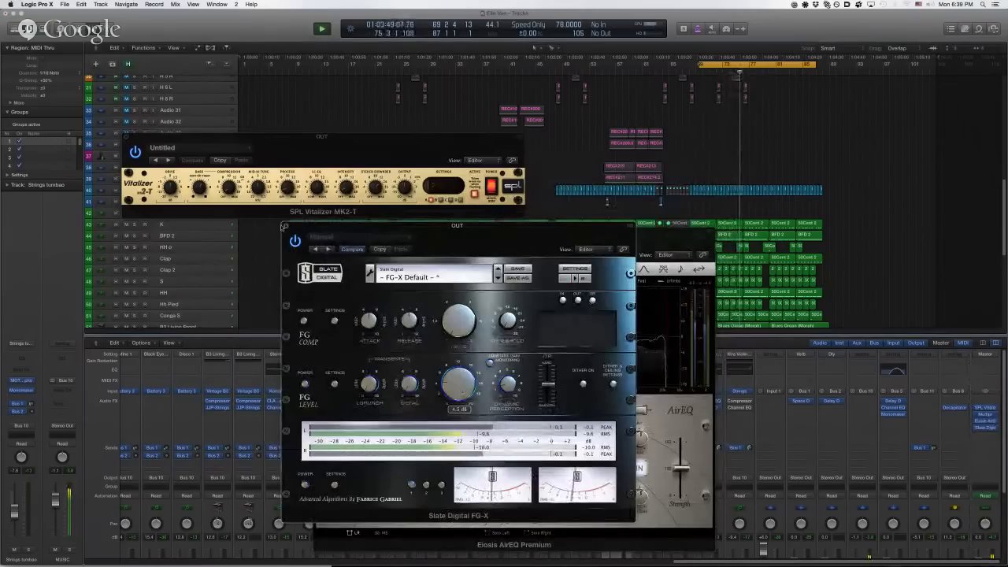
left_click(286, 225)
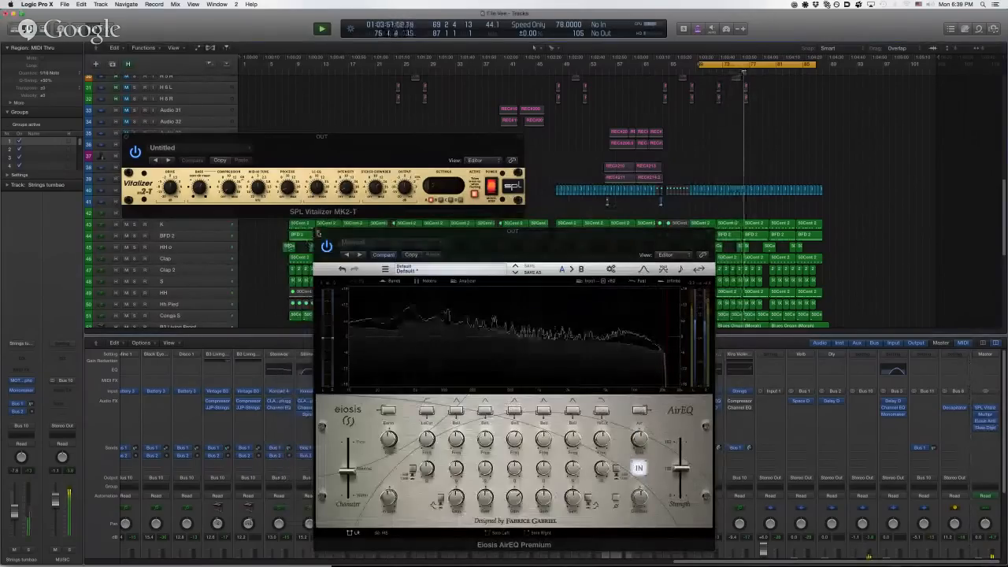
left_click(318, 232)
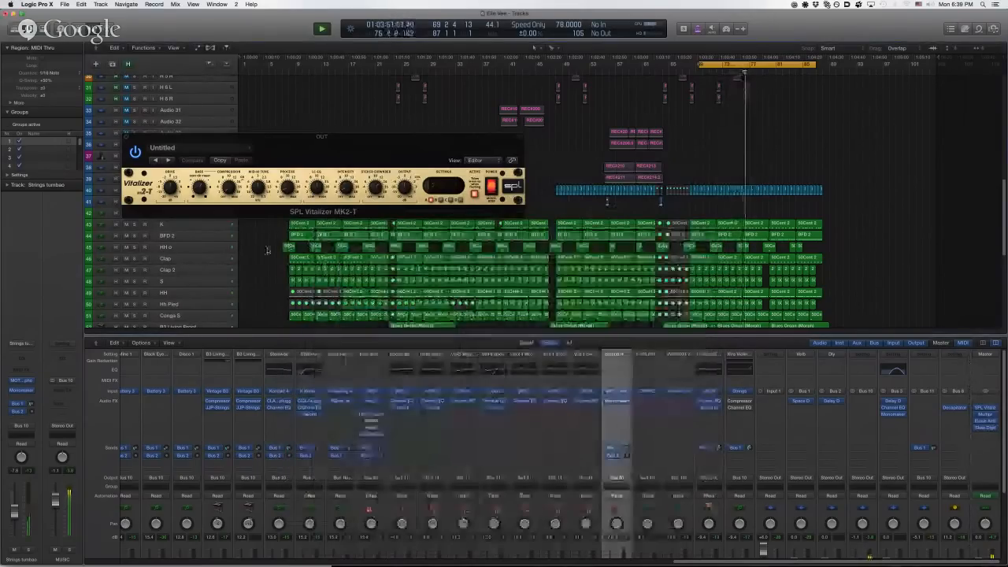
left_click(130, 135)
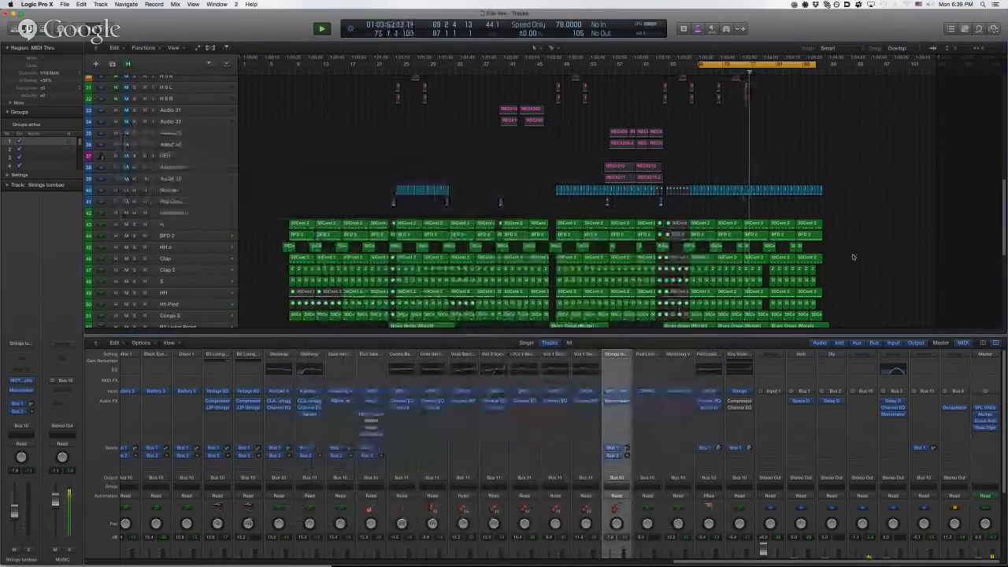
- Reopen AirEQ on the master channel to view the spectrum during playback, and close it again
left_click(987, 423)
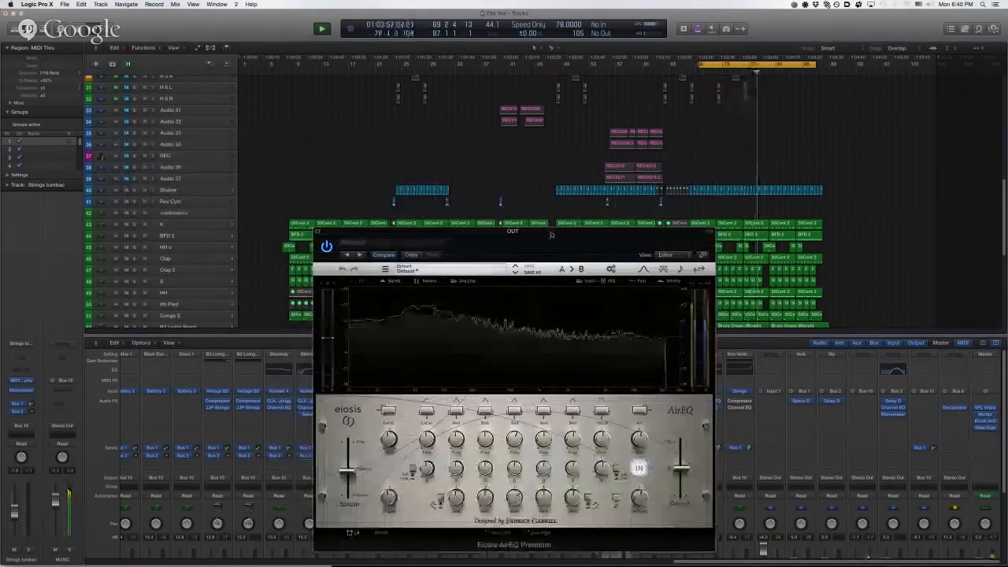
left_click_drag(551, 234, 548, 163)
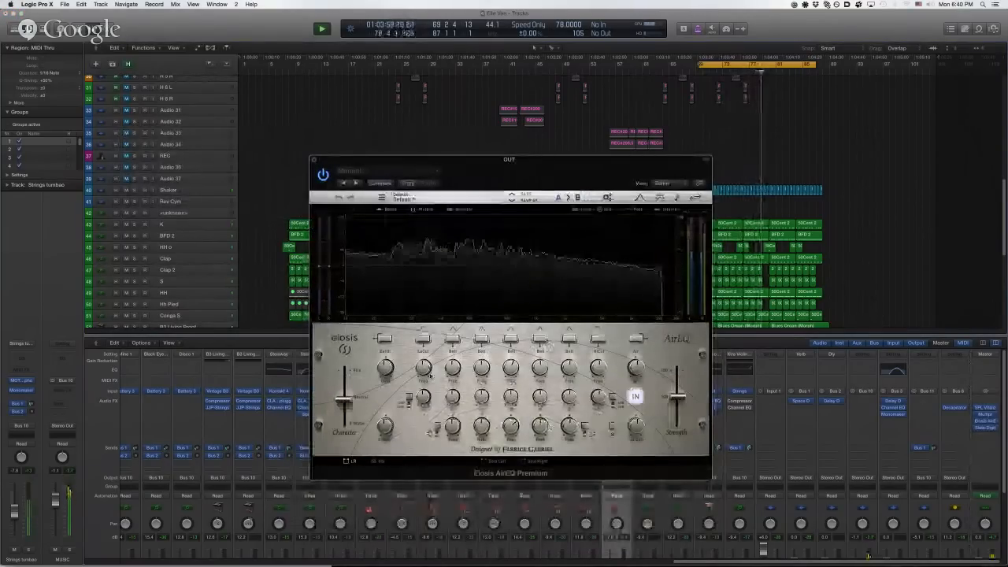
left_click(313, 159)
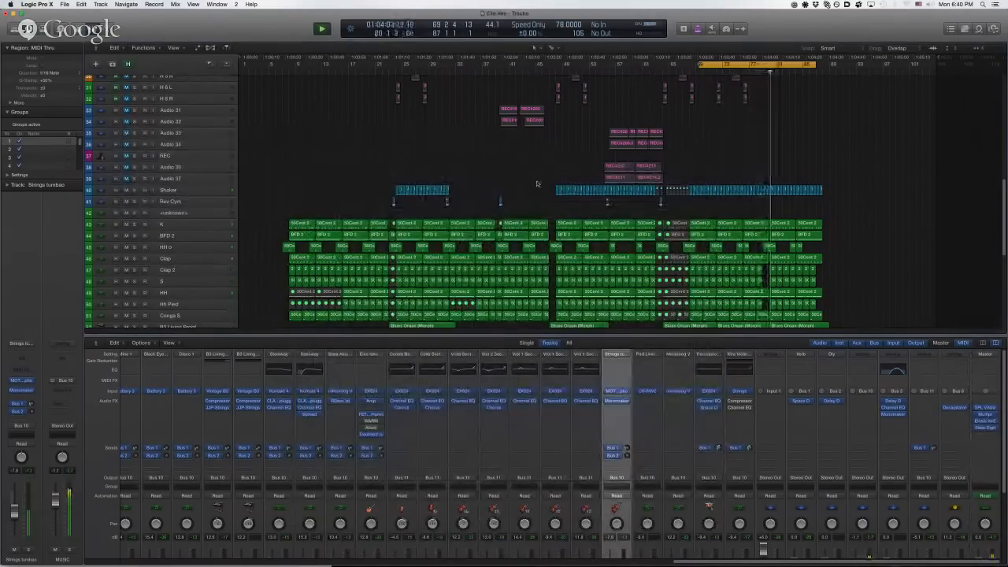
- Hide the mixer and shrink the track heights until most of the song's tracks fit in view
key("x")
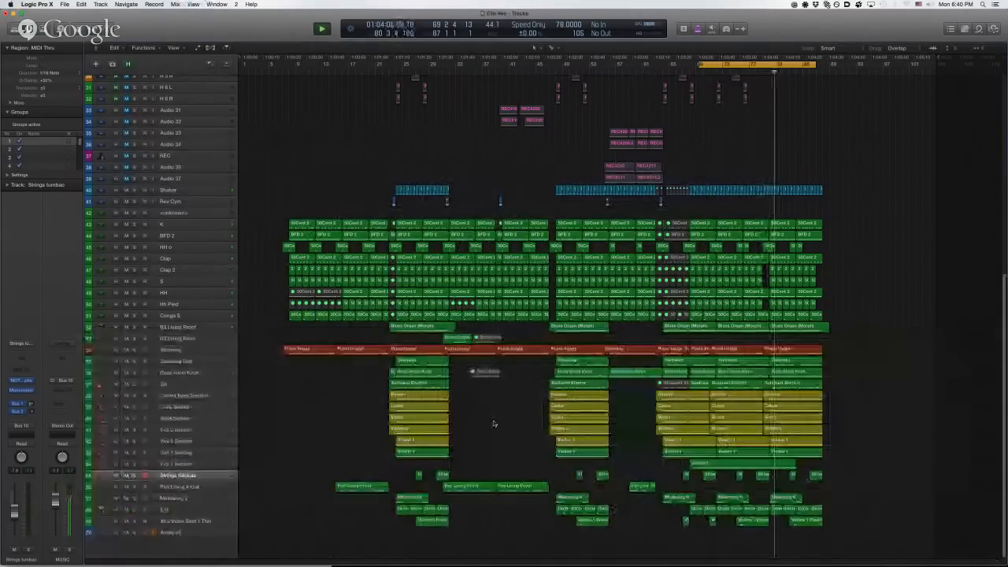
key("super+Up")
key("super+Up")
key("super+Up")
key("super+Up")
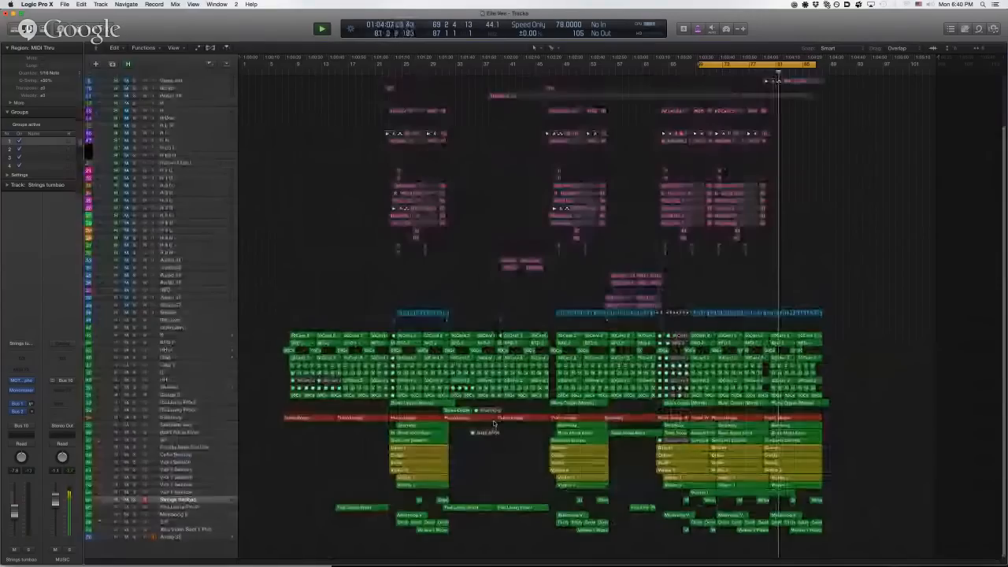